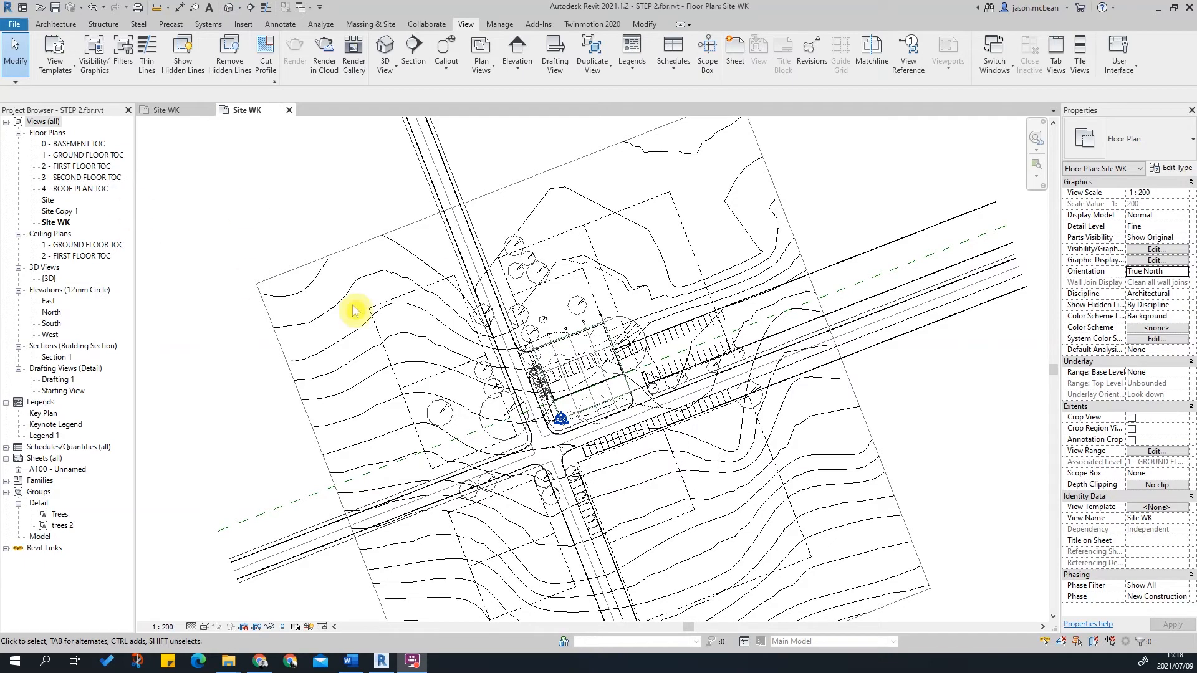
- Open the Site Copy 1 and Site floor plans and examine the plot, parking and surrounding streets on the Site plan
scroll(559, 374, "up", 5)
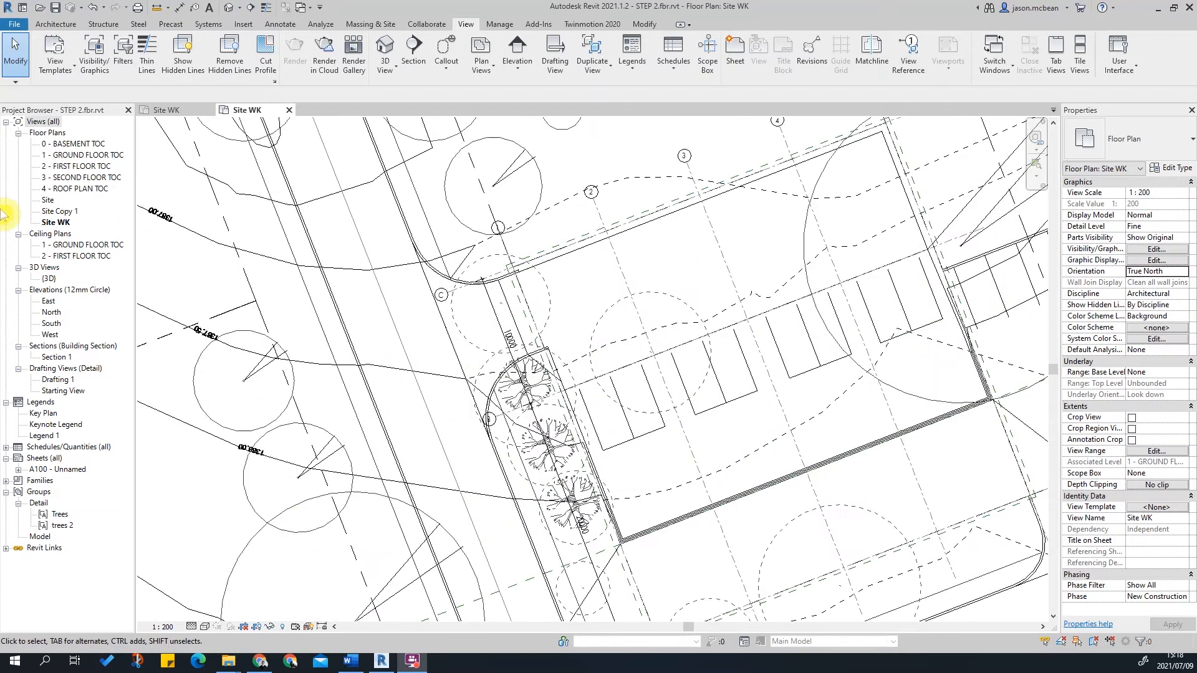
left_click(58, 211)
double_click(57, 211)
double_click(49, 200)
scroll(557, 414, "up", 4)
scroll(391, 371, "down", 4)
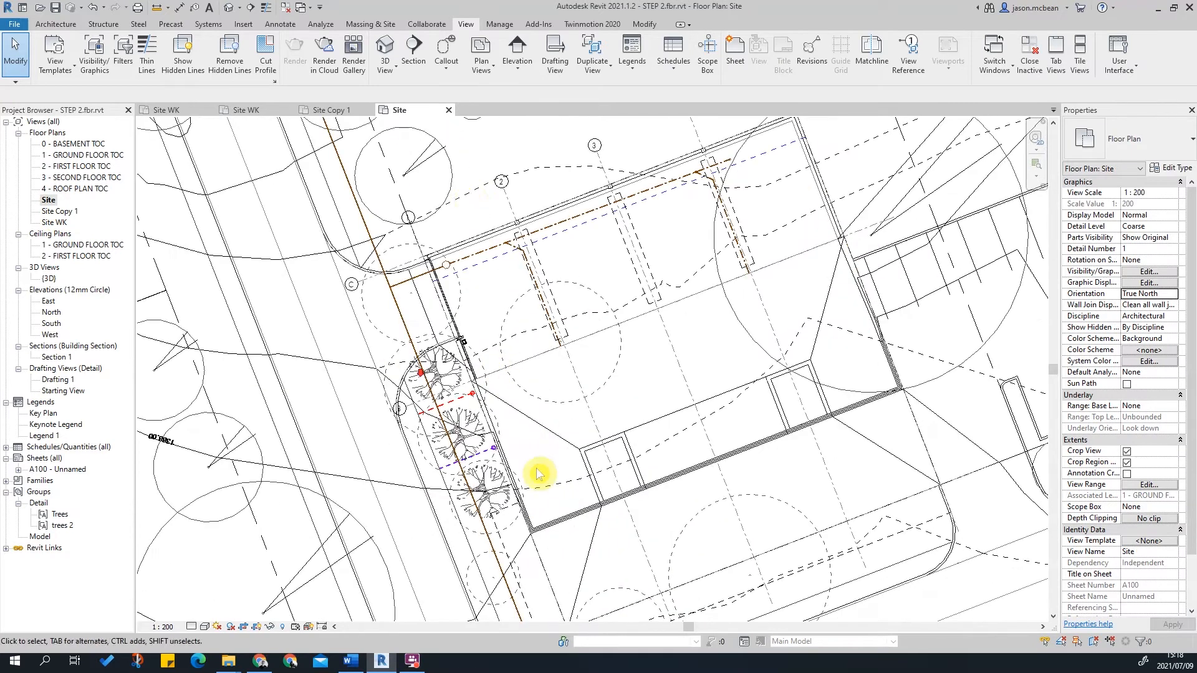
scroll(526, 324, "down", 5)
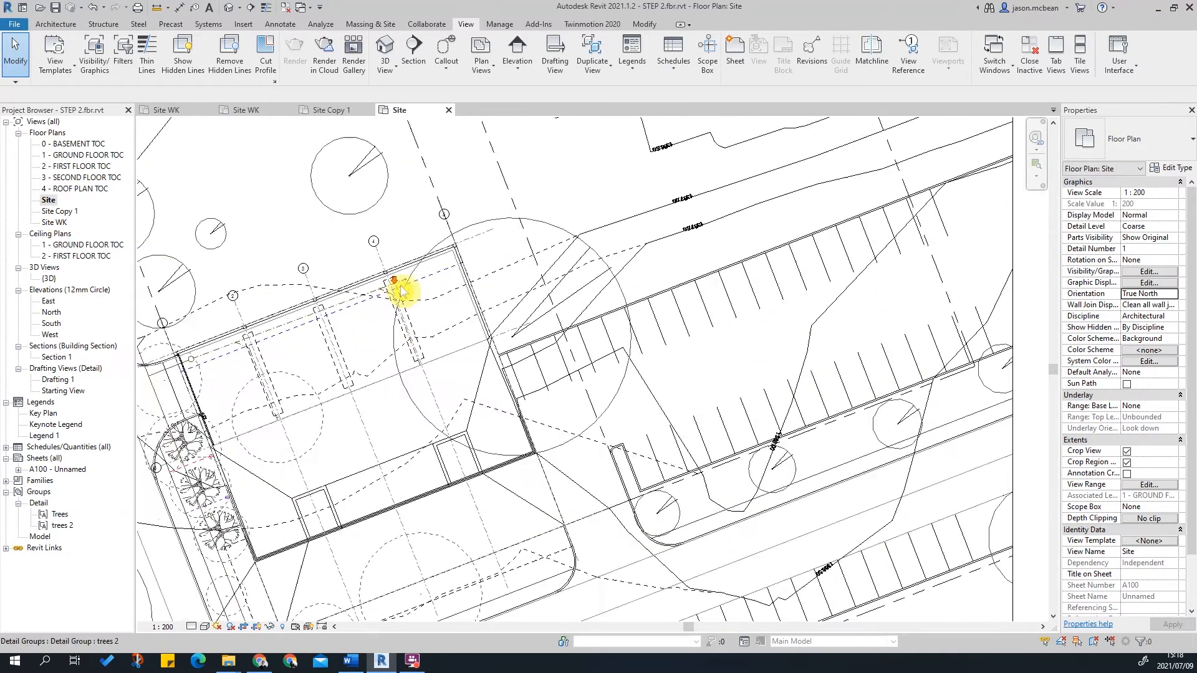
middle_click_drag(626, 427, 583, 312)
scroll(560, 303, "up", 2)
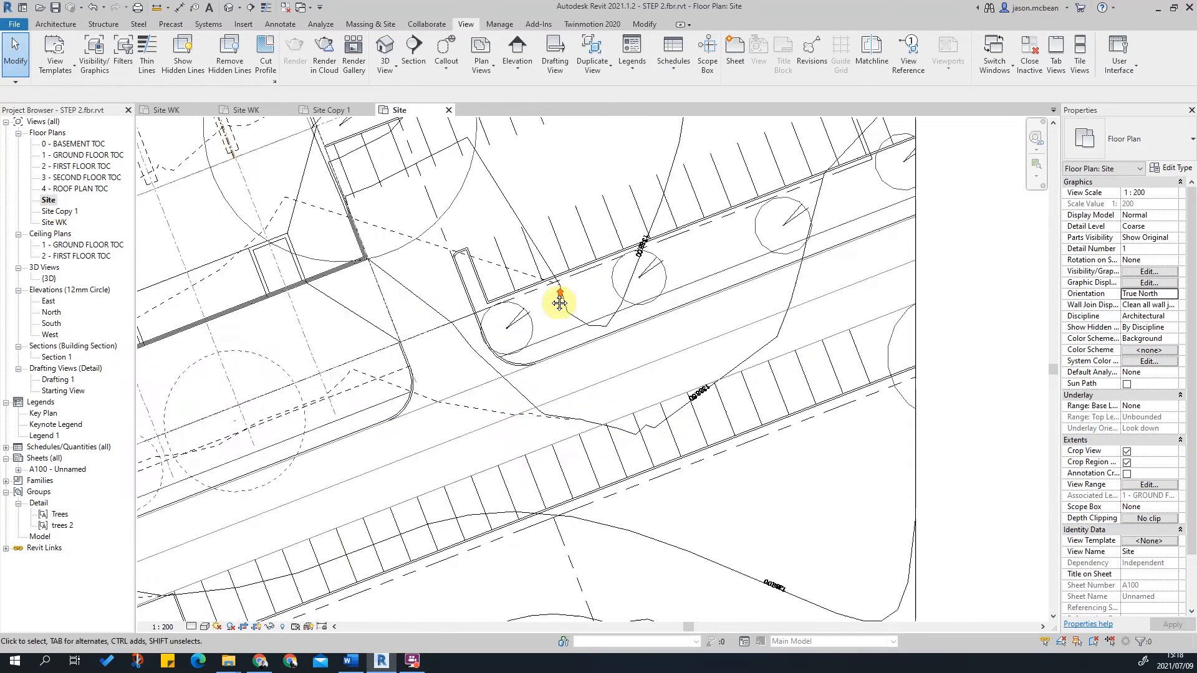
scroll(586, 326, "down", 4)
scroll(298, 283, "up", 3)
scroll(306, 270, "up", 1)
middle_click_drag(312, 271, 416, 382)
scroll(421, 418, "up", 3)
scroll(560, 290, "down", 4)
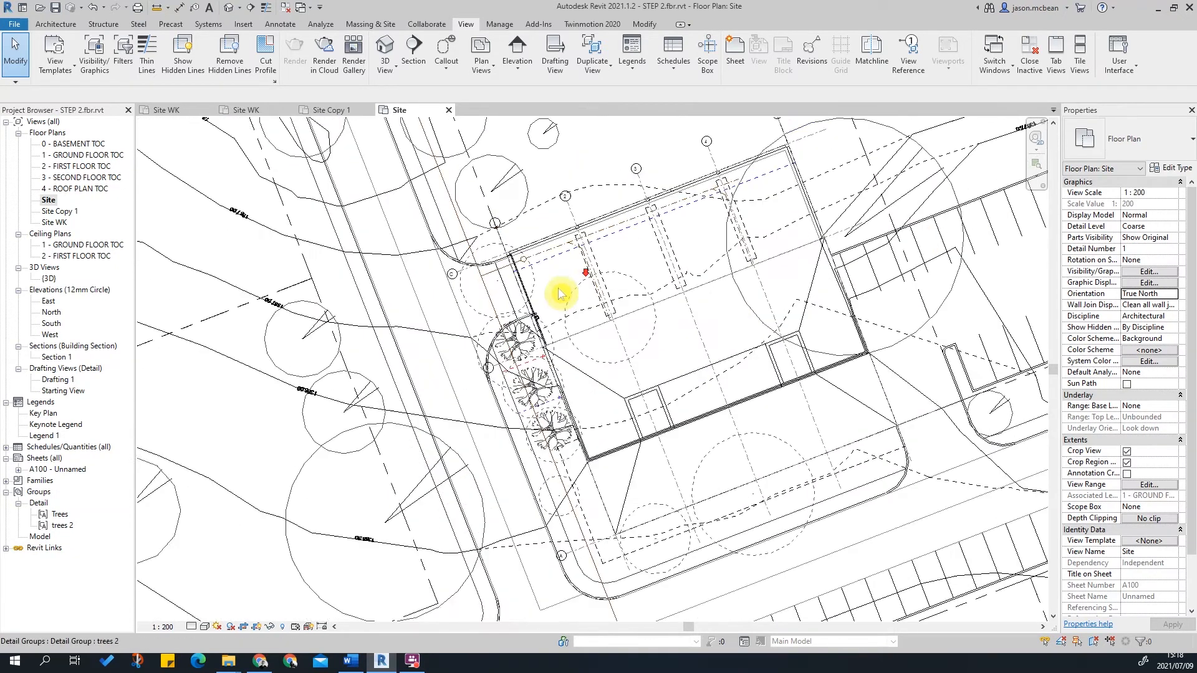
- Return to the Site WK floor plan and examine the site layout, checking the available region annotation options
double_click(56, 222)
scroll(500, 316, "down", 2)
middle_click_drag(778, 382, 668, 313)
scroll(582, 393, "down", 2)
middle_click_drag(346, 420, 377, 477)
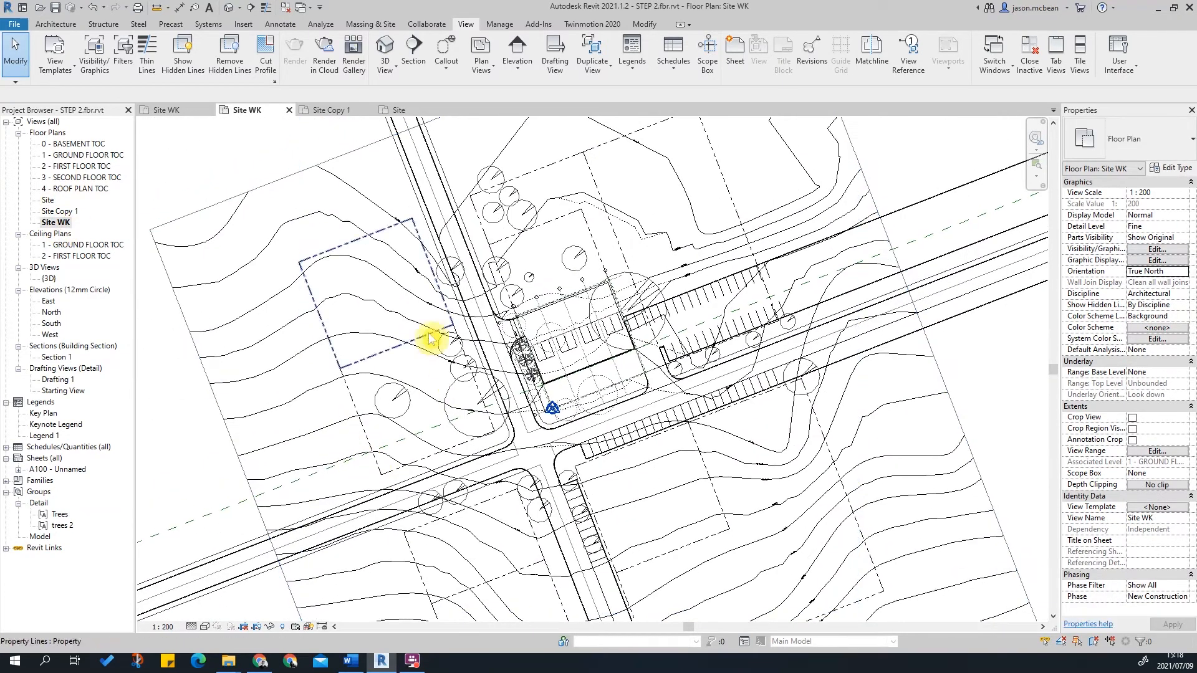
left_click(280, 24)
left_click(344, 62)
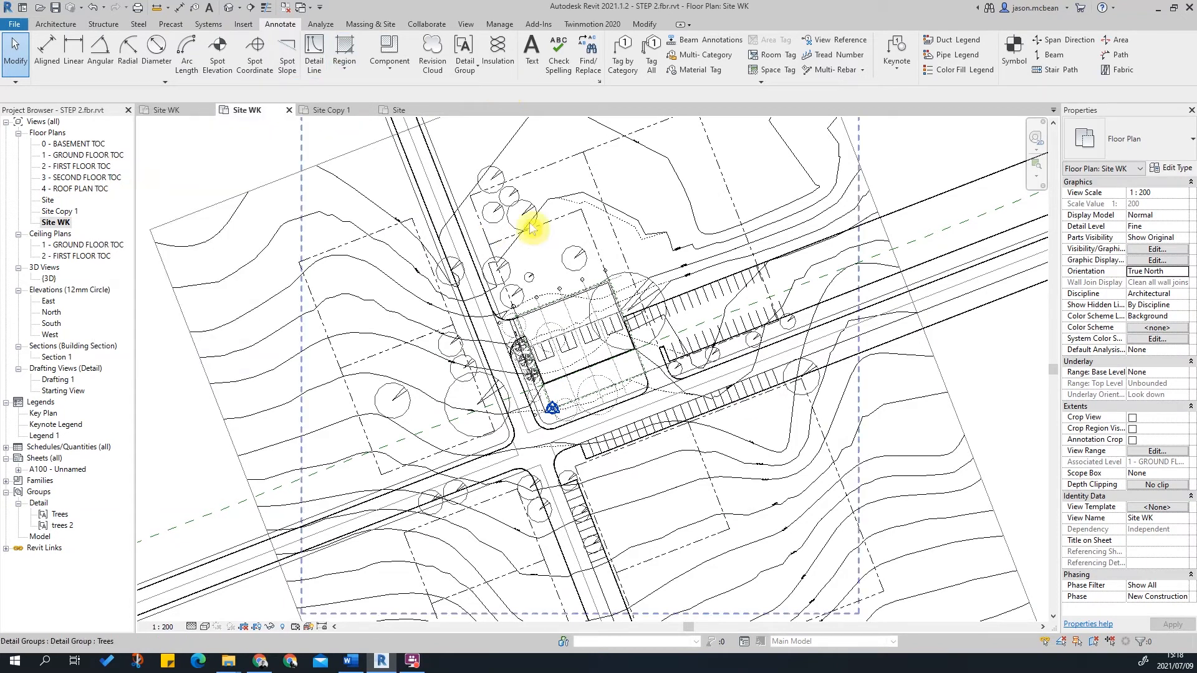
scroll(321, 334, "down", 3)
scroll(552, 305, "up", 2)
scroll(552, 306, "up", 3)
scroll(783, 286, "up", 2)
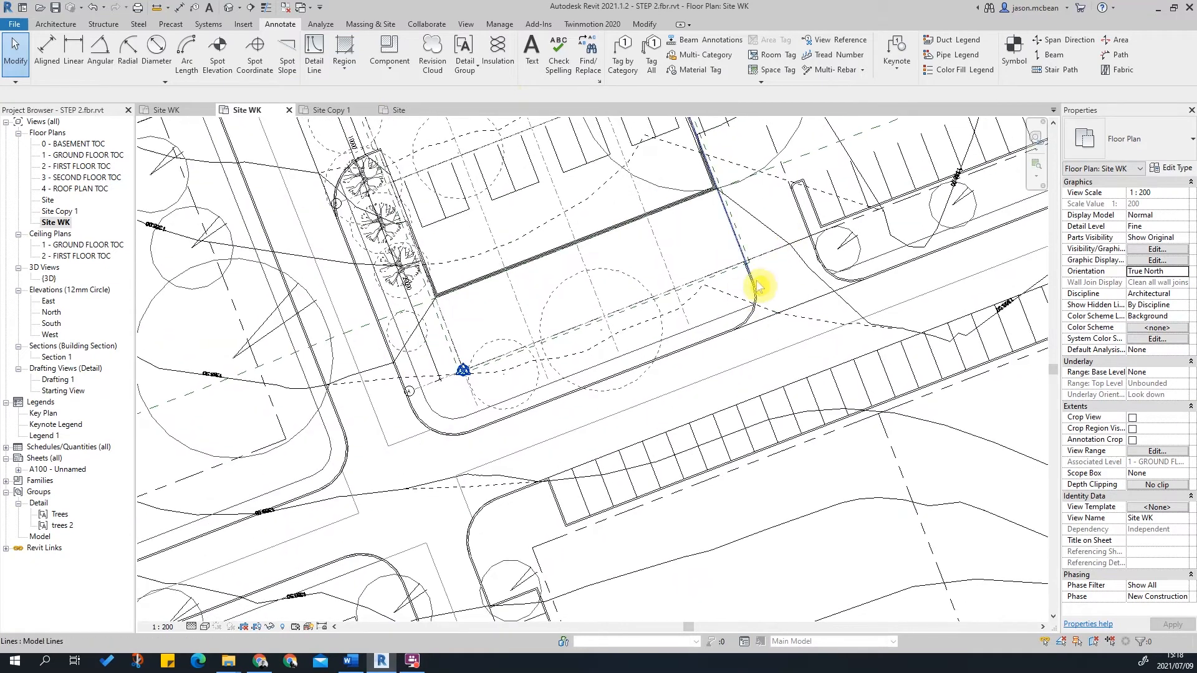
scroll(331, 327, "down", 3)
scroll(377, 265, "down", 1)
middle_click_drag(377, 265, 368, 240)
scroll(549, 381, "up", 3)
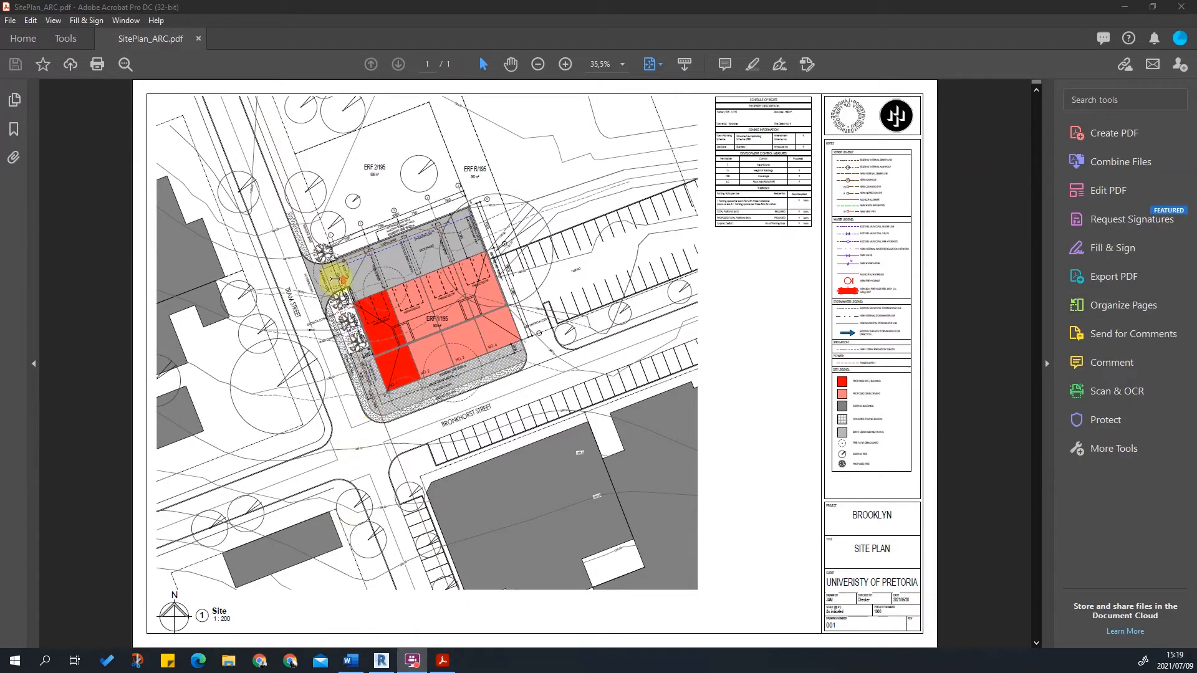
- Examine the coloured buildings, paving, footpath and planting areas around ERF 1/195 in the SitePlan_ARC.pdf reference drawing
scroll(404, 437, "up", 5, "ctrl")
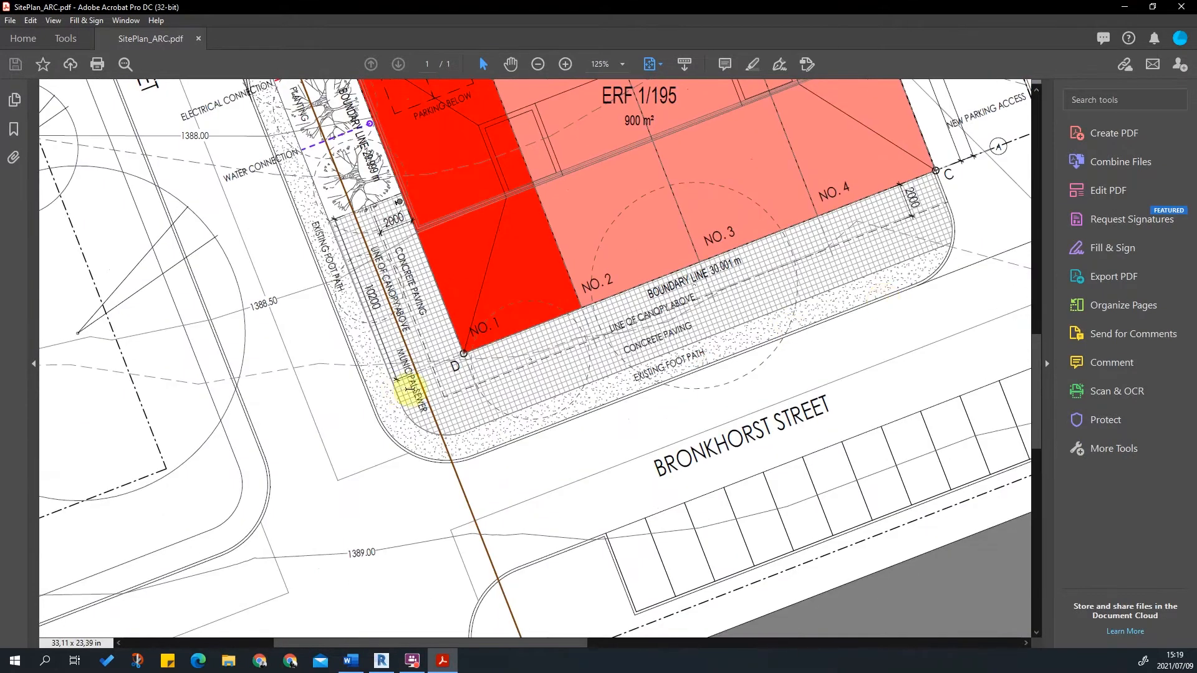
scroll(569, 467, "down", 2, "ctrl")
scroll(415, 324, "down", 2, "ctrl")
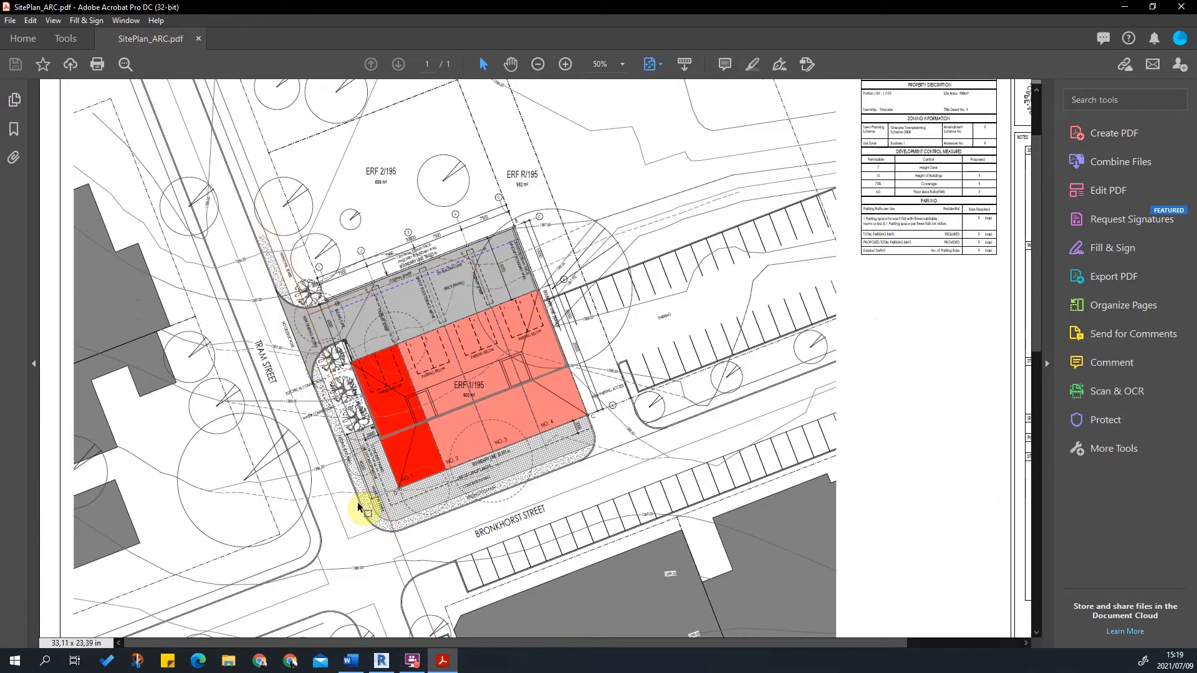
scroll(411, 479, "up", 3, "ctrl")
scroll(427, 293, "up", 2, "ctrl")
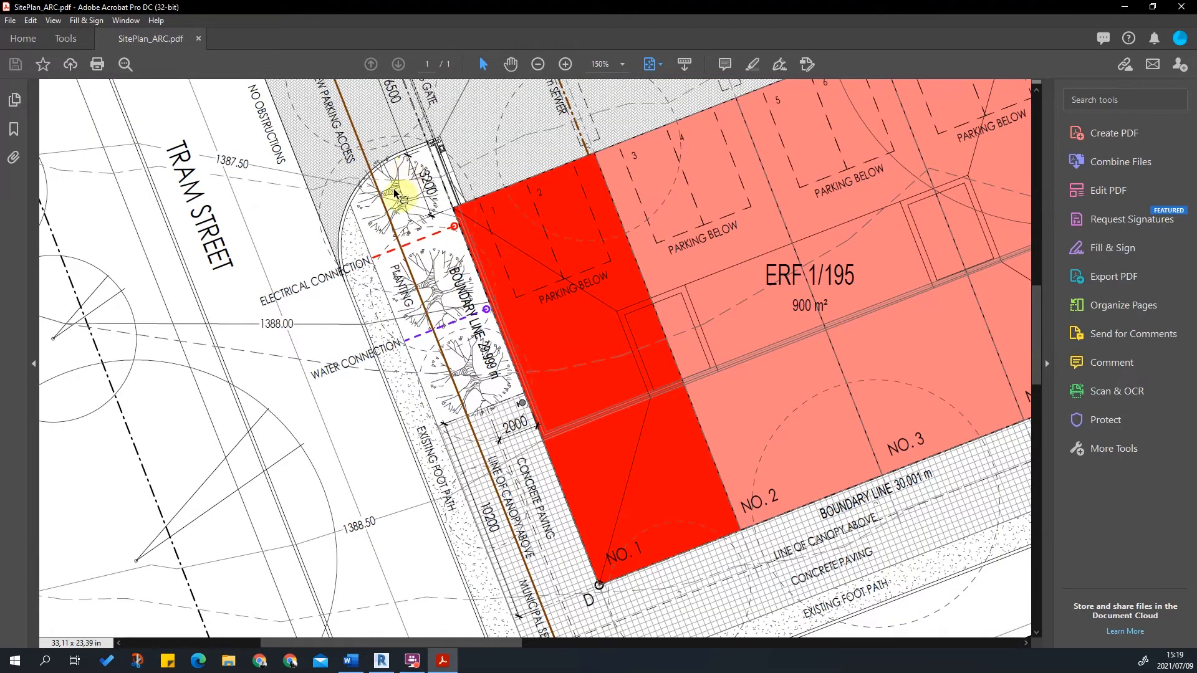
scroll(402, 182, "down", 1, "ctrl")
scroll(526, 507, "down", 1, "ctrl")
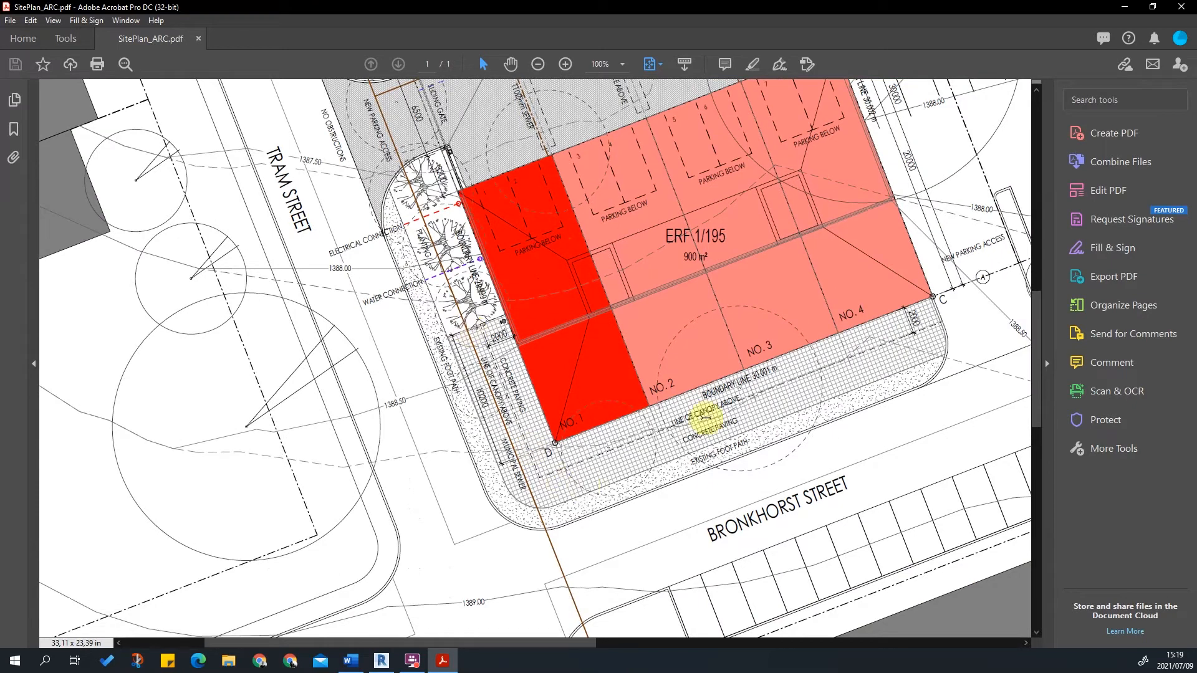
scroll(882, 351, "down", 1, "ctrl")
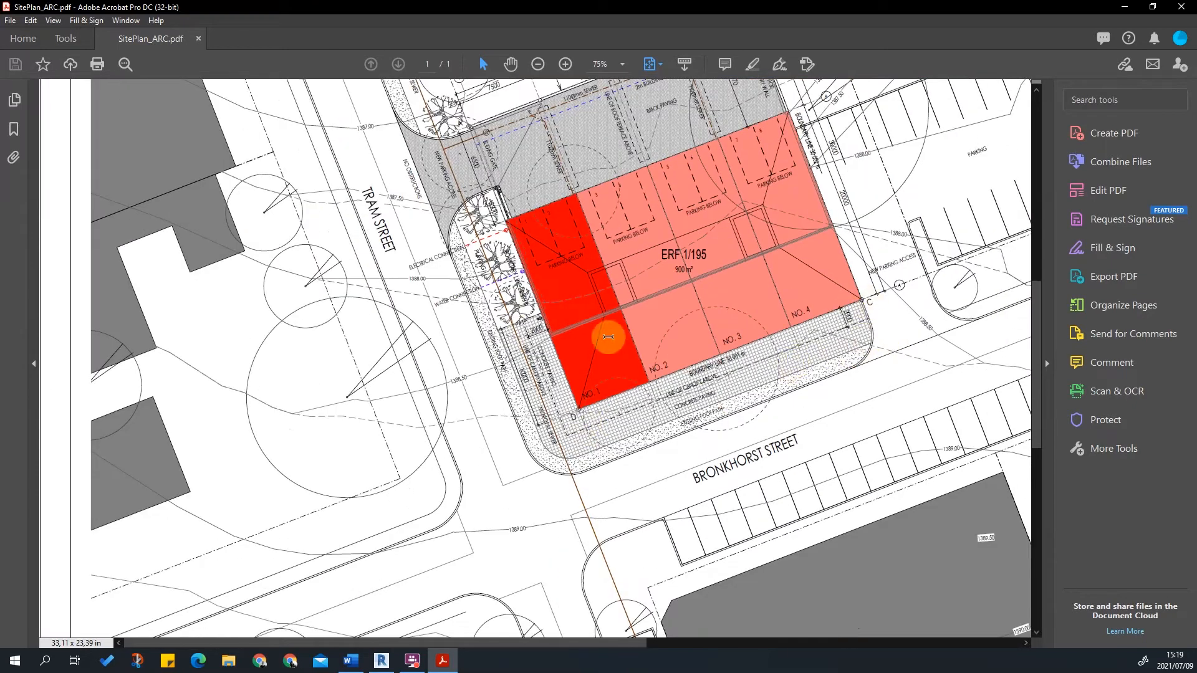
scroll(535, 374, "down", 3, "ctrl")
scroll(307, 218, "up", 5, "ctrl")
scroll(751, 249, "down", 1, "ctrl")
scroll(521, 326, "down", 1)
scroll(717, 248, "down", 1, "ctrl")
scroll(777, 270, "down", 1, "ctrl")
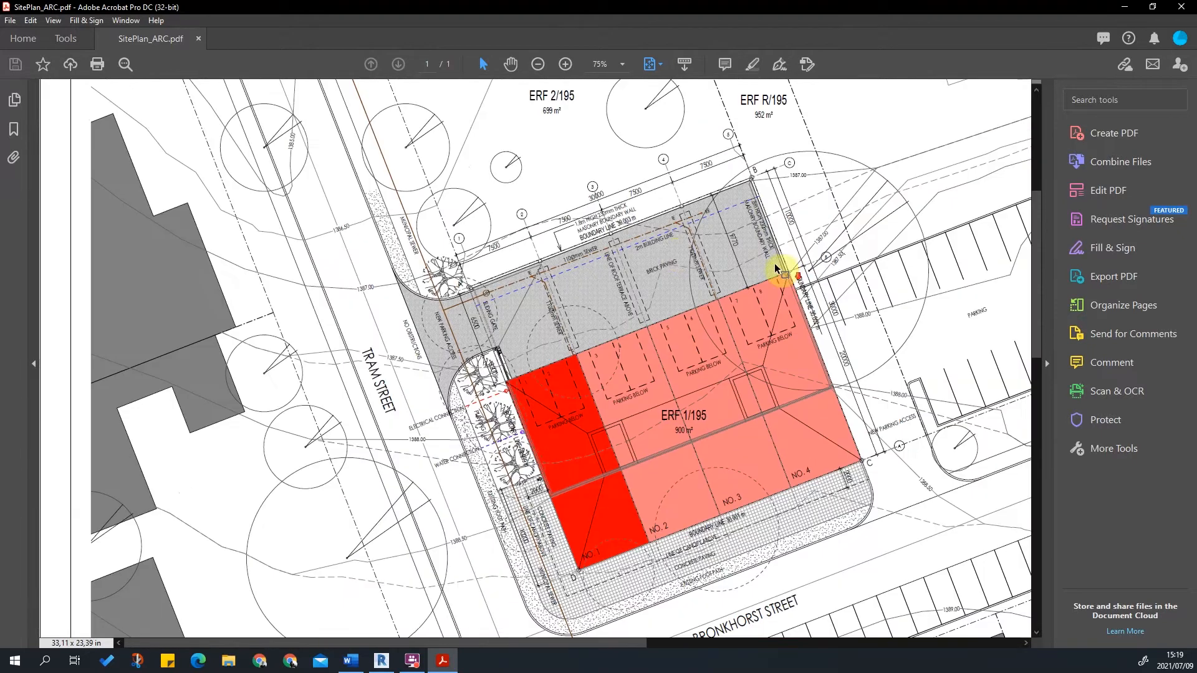
- Examine the site legend and overall sheet of the reference PDF and switch back to Revit
scroll(676, 254, "down", 1, "ctrl")
scroll(649, 267, "down", 1)
scroll(661, 326, "down", 2, "ctrl")
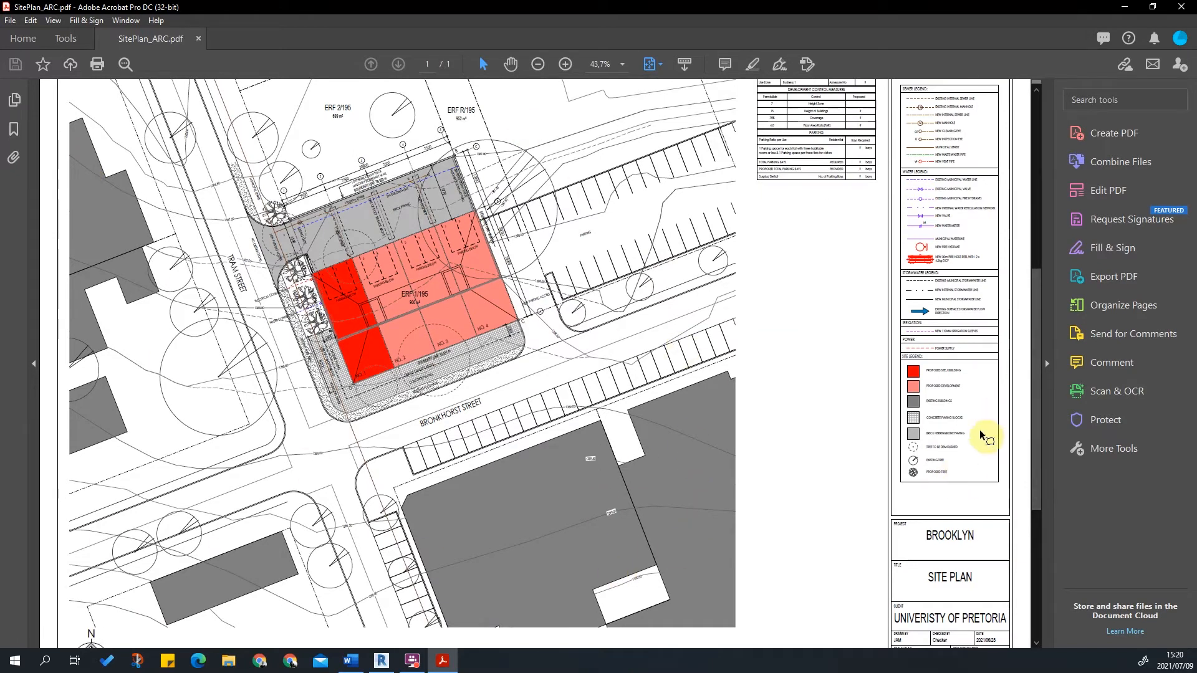
scroll(984, 419, "up", 2, "ctrl")
scroll(895, 342, "down", 4, "ctrl")
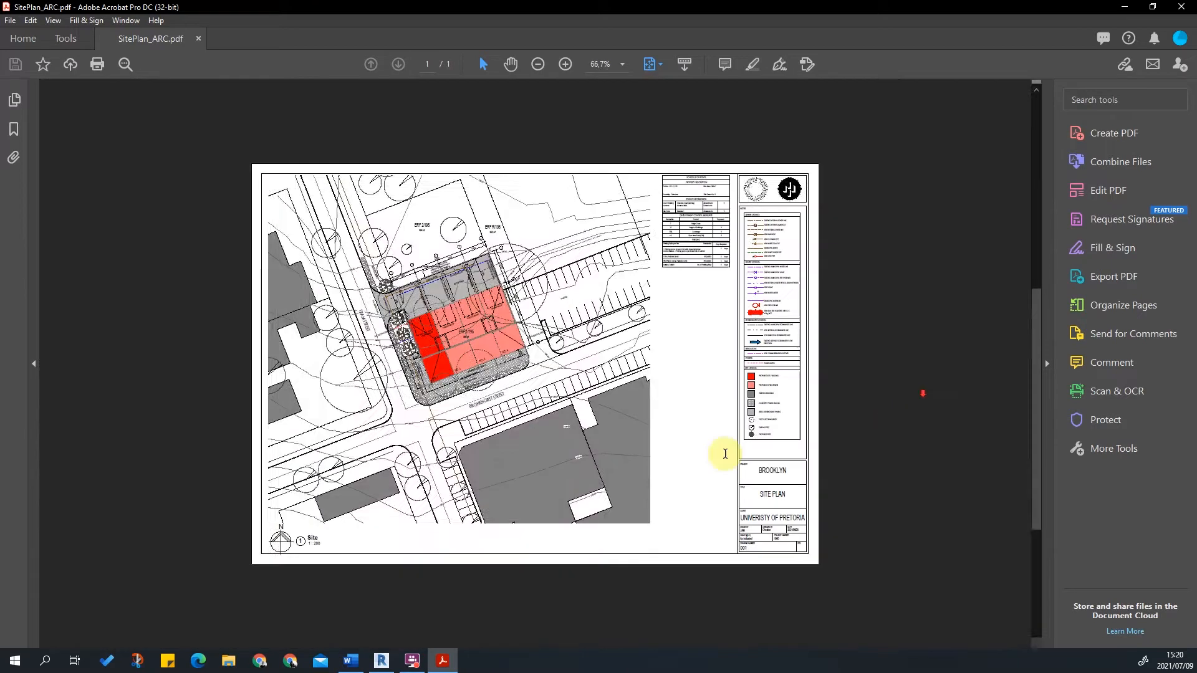
left_click(1125, 7)
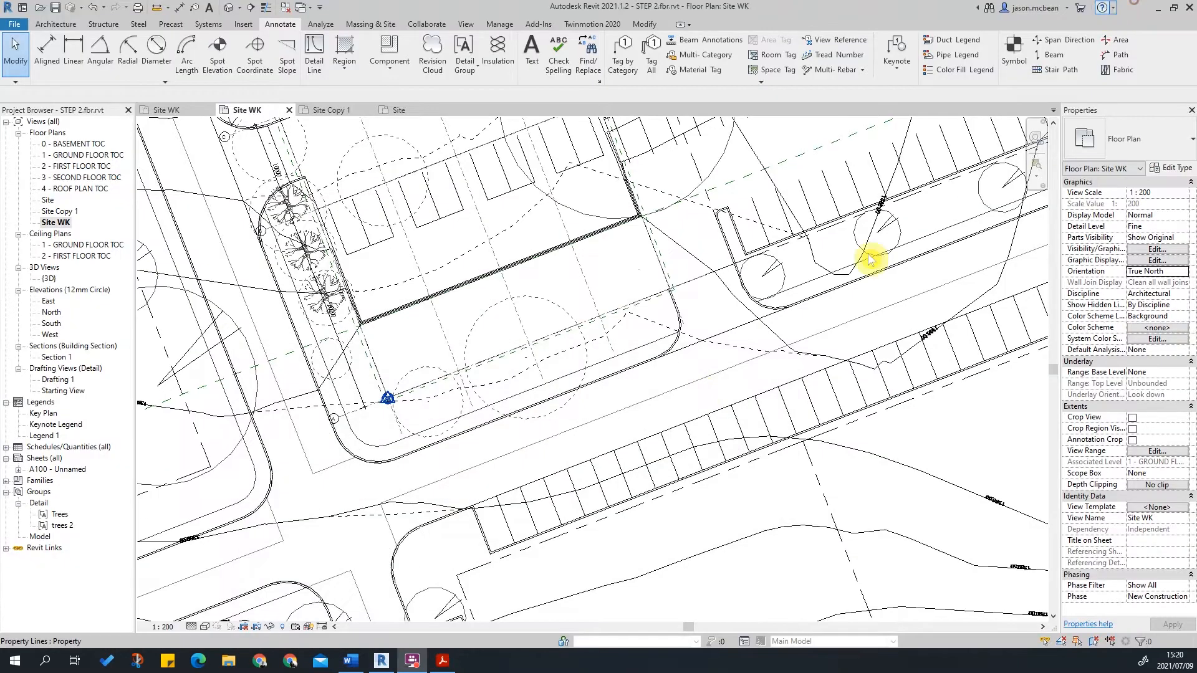
- Turn on the Raster Images category in the Site WK plan's visibility overrides to show the aerial photo
scroll(788, 387, "down", 4)
middle_click_drag(674, 412, 593, 417)
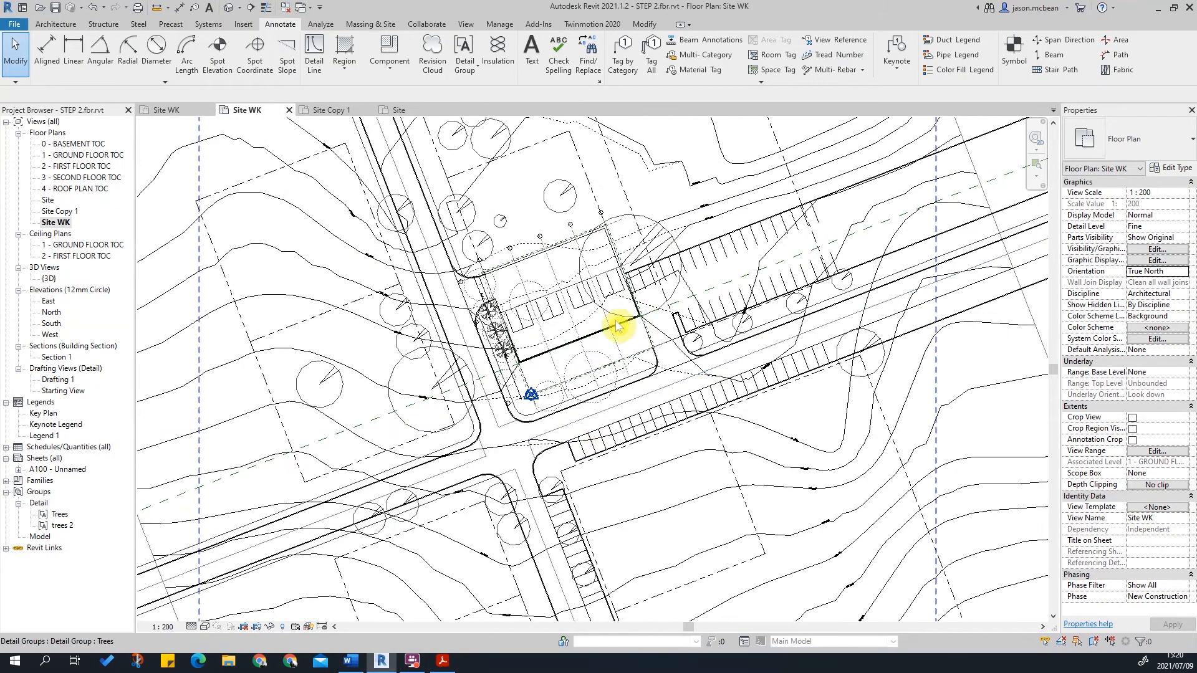
key("Escape")
scroll(655, 334, "down", 2)
middle_click_drag(655, 337, 633, 352)
key("v")
key("g")
left_click(223, 309)
key("r")
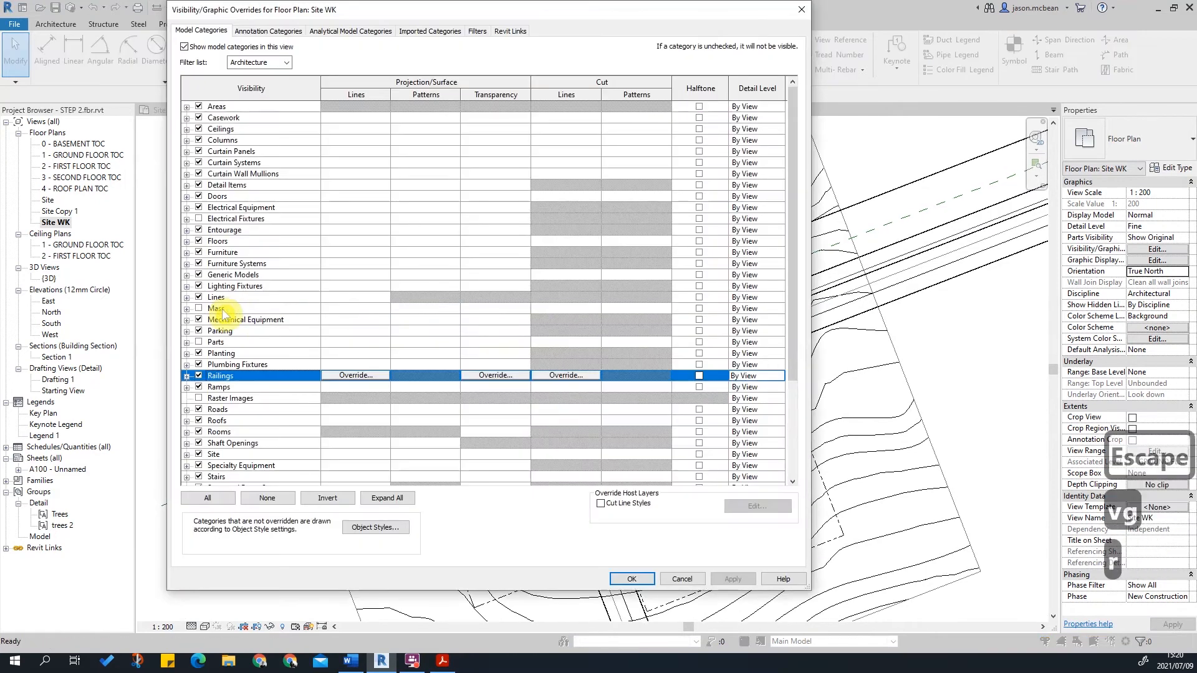
left_click(198, 398)
left_click(733, 579)
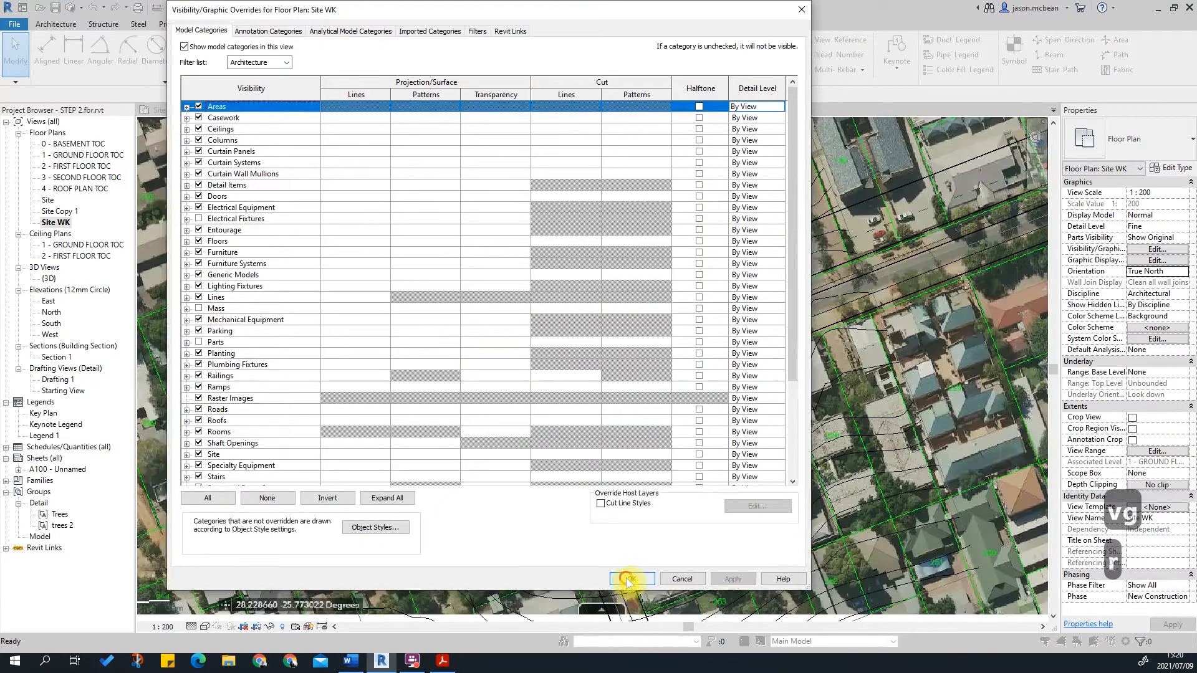
left_click(631, 579)
scroll(546, 395, "down", 2)
key("Escape")
scroll(443, 600, "up", 2)
key("Escape")
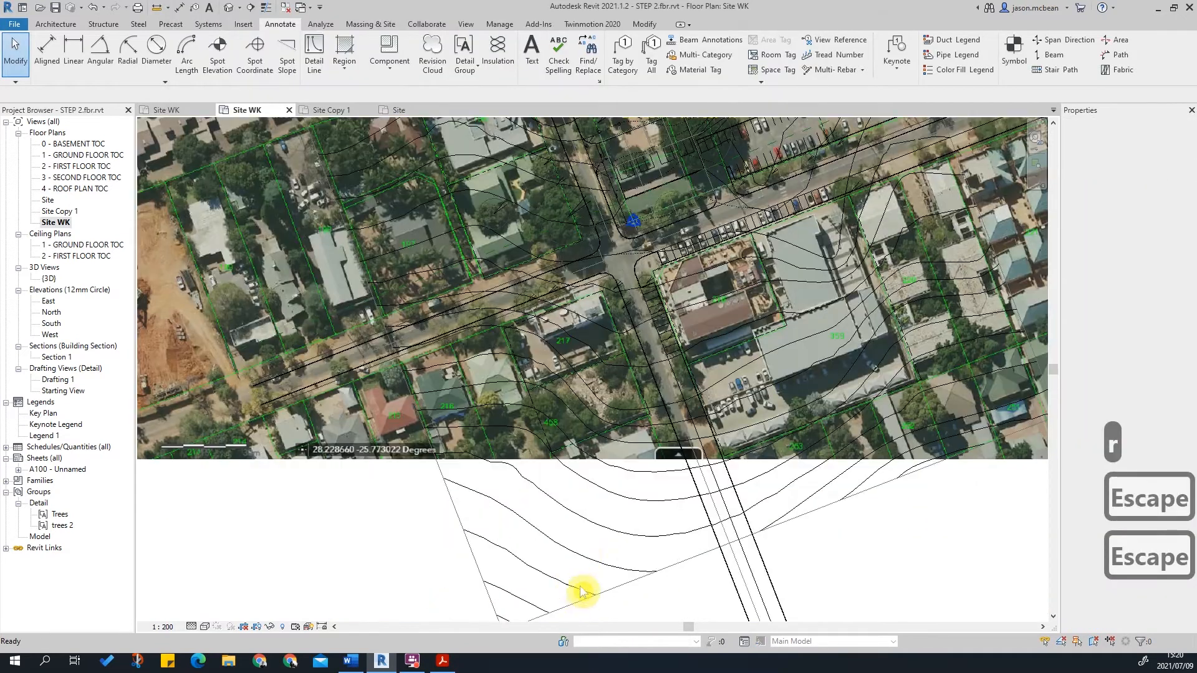
- Hide all Brooklyn.DWG imports, TopoEX.dwg and TopoN.dwg in the Site WK plan's visibility overrides
key("v")
key("g")
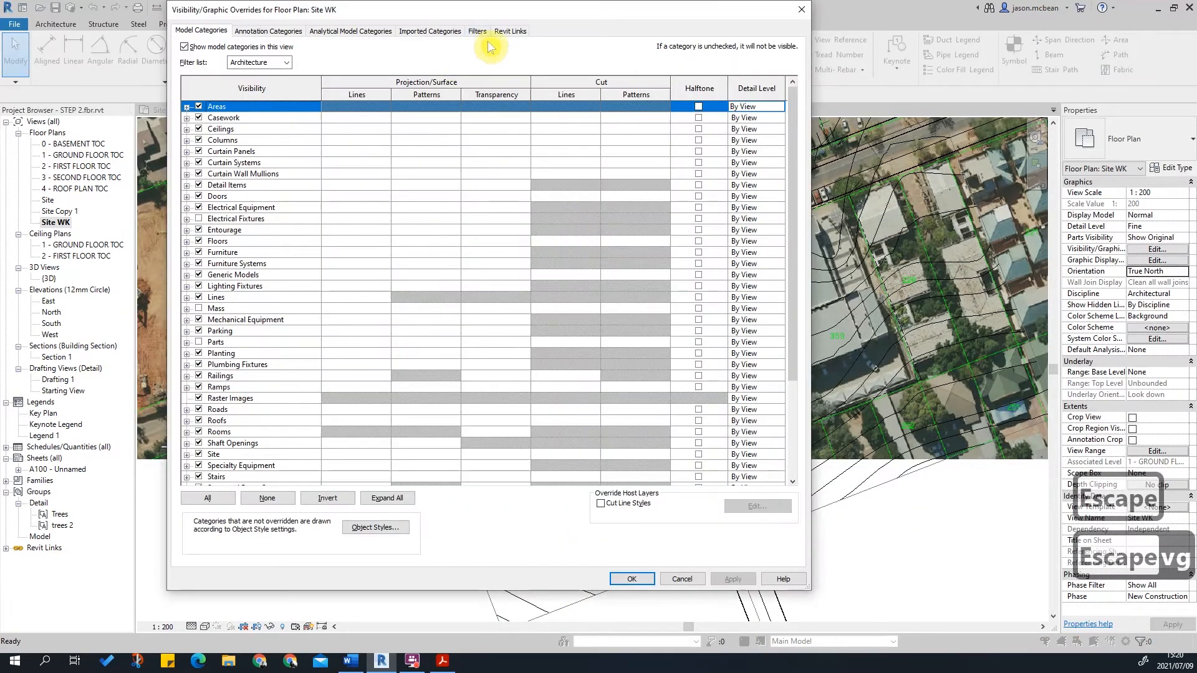
left_click(437, 32)
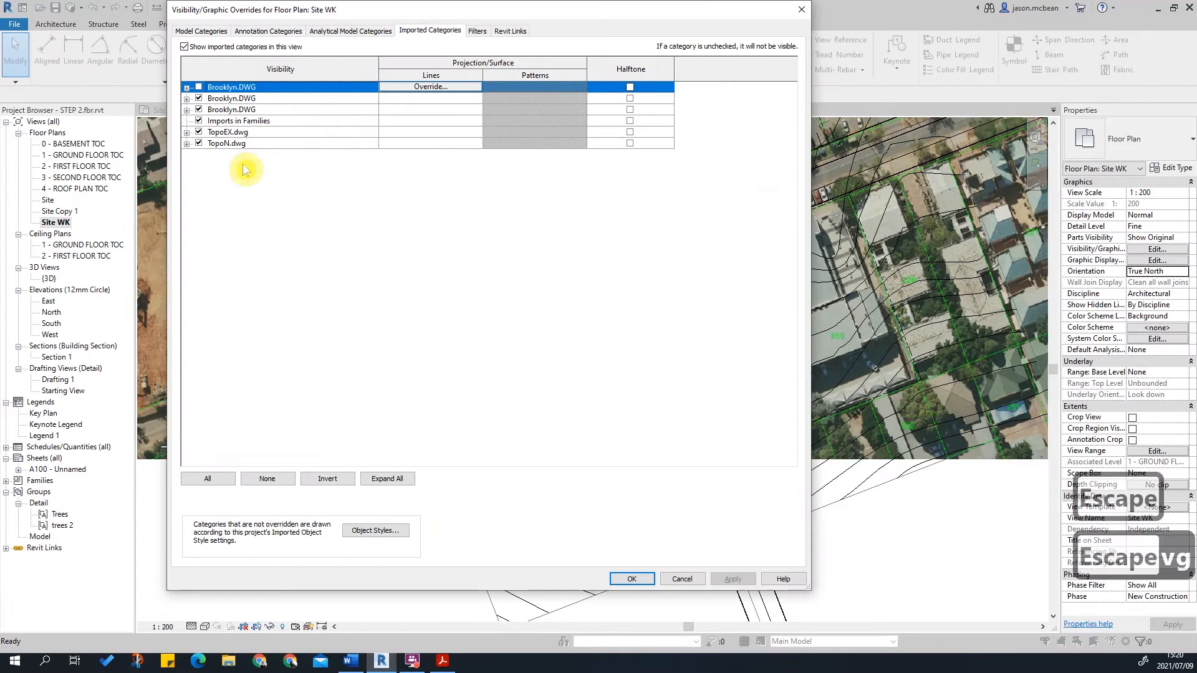
left_click(199, 101)
left_click(199, 87)
left_click(198, 98)
left_click(199, 87)
left_click(199, 98)
left_click(199, 109)
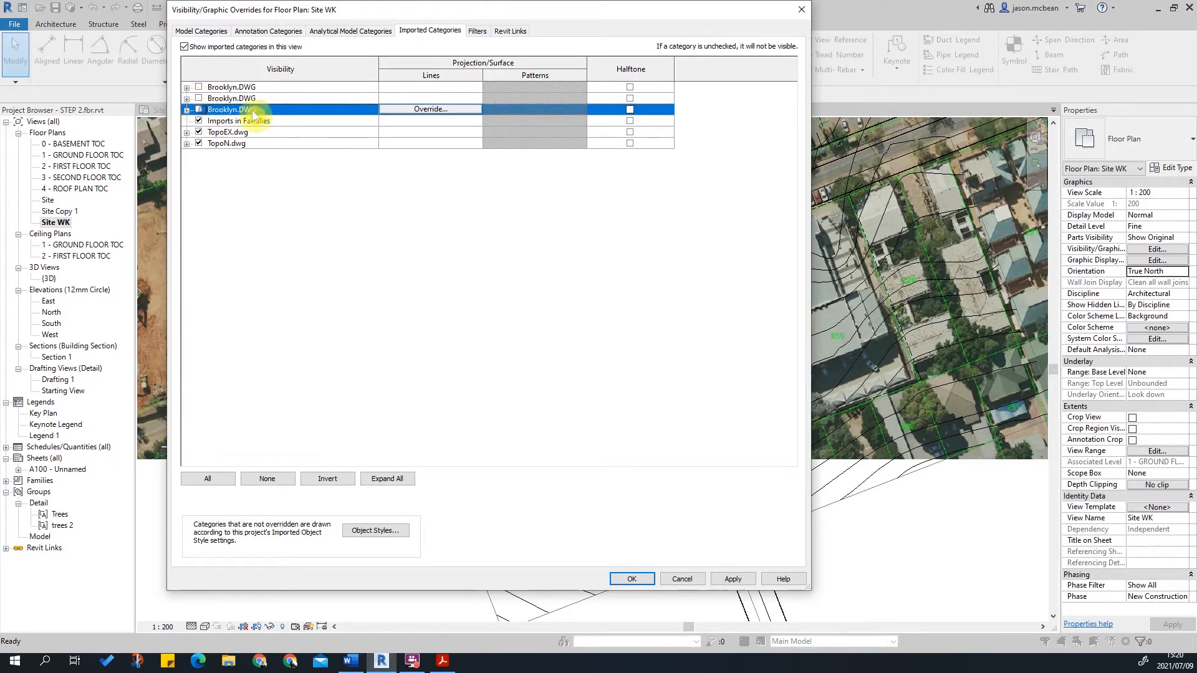
left_click(199, 133)
left_click(199, 143)
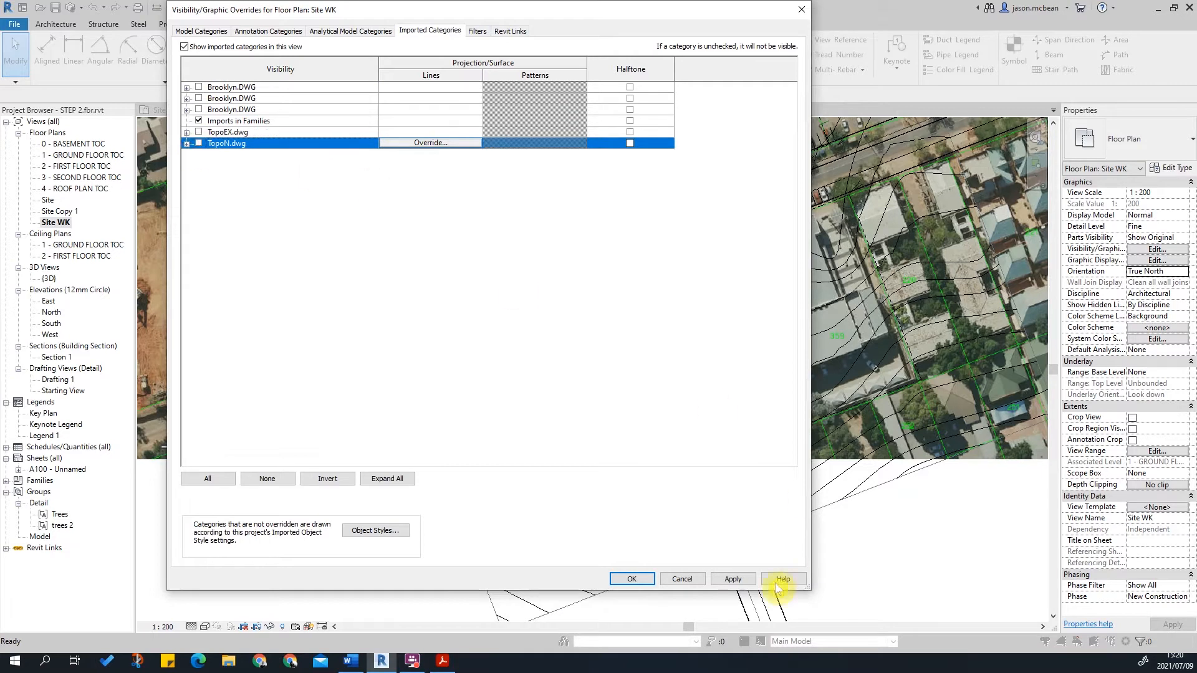
left_click(735, 579)
left_click(632, 579)
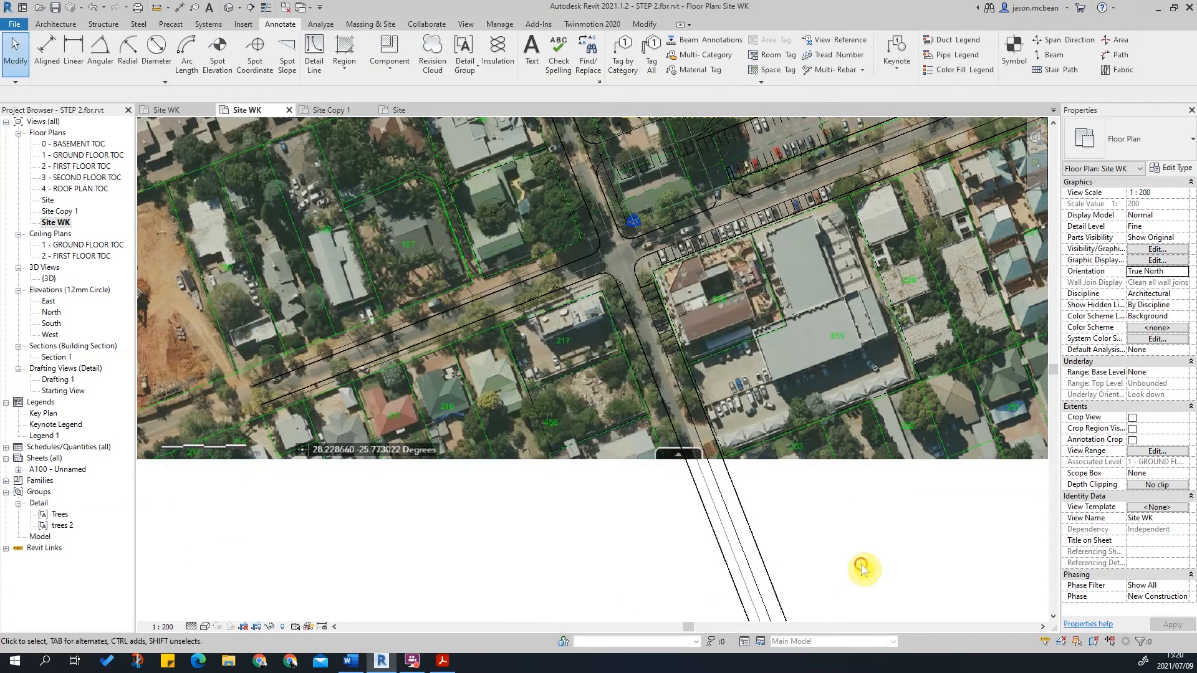
- Start a filled region boundary at the green-roofed building on the plot beside the road intersection in the aerial photo
scroll(552, 330, "up", 8)
key("Escape")
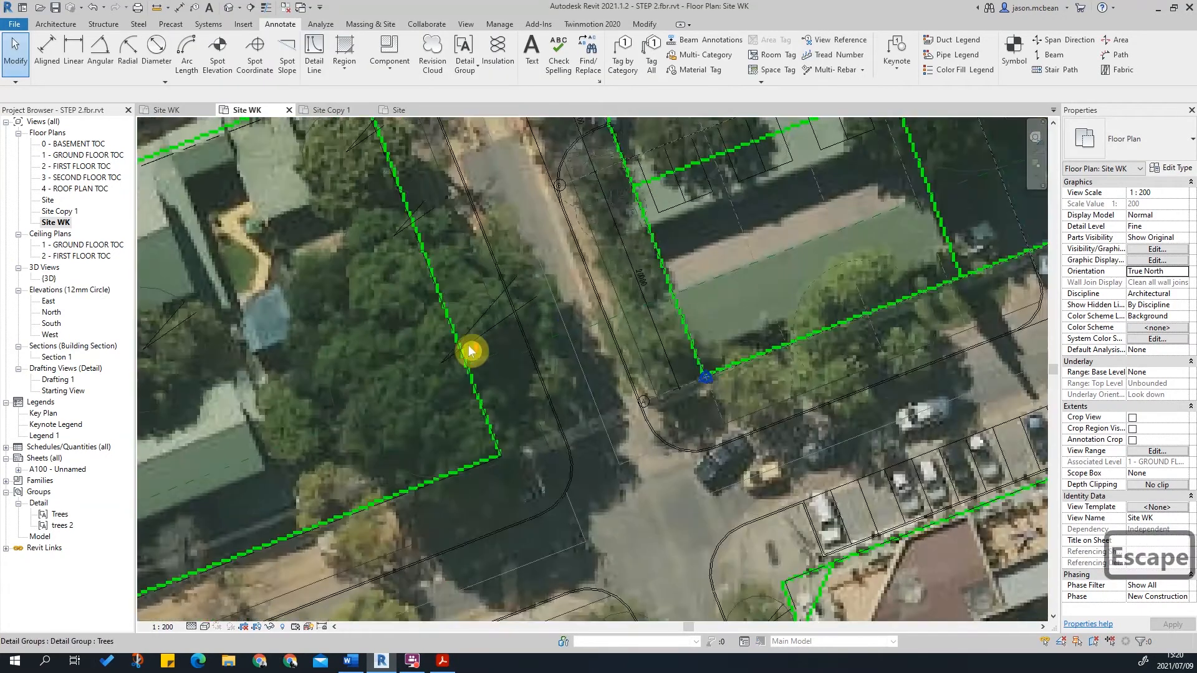
scroll(561, 481, "down", 3)
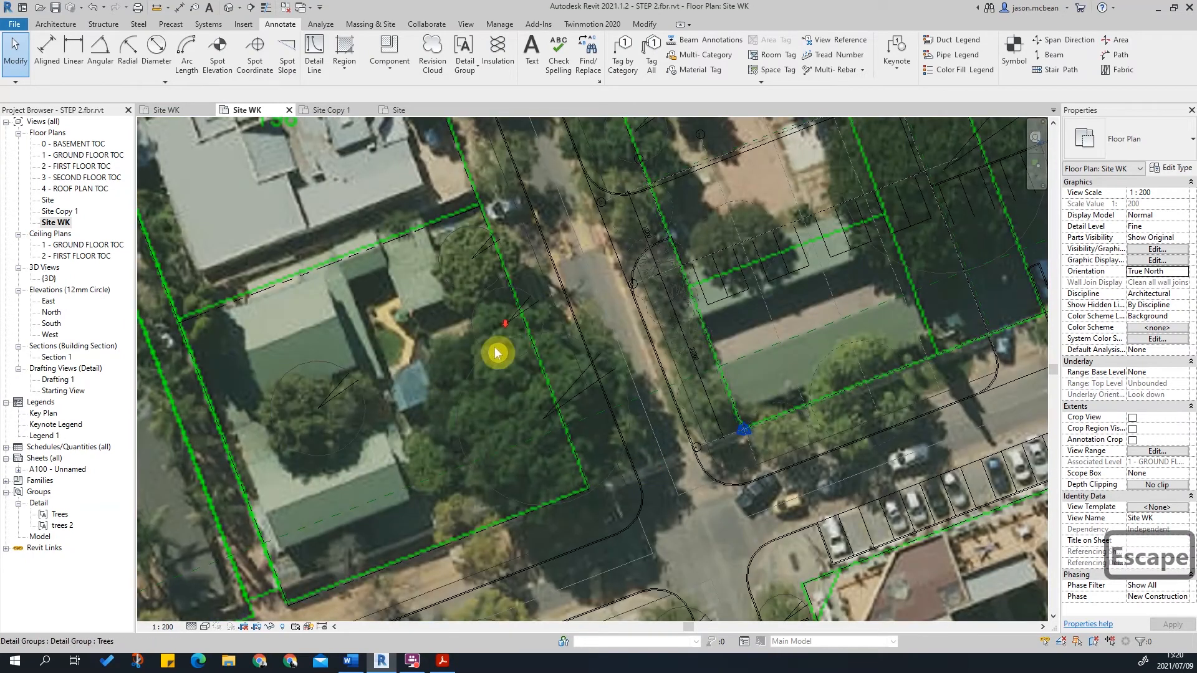
scroll(378, 437, "up", 2)
scroll(476, 353, "down", 1)
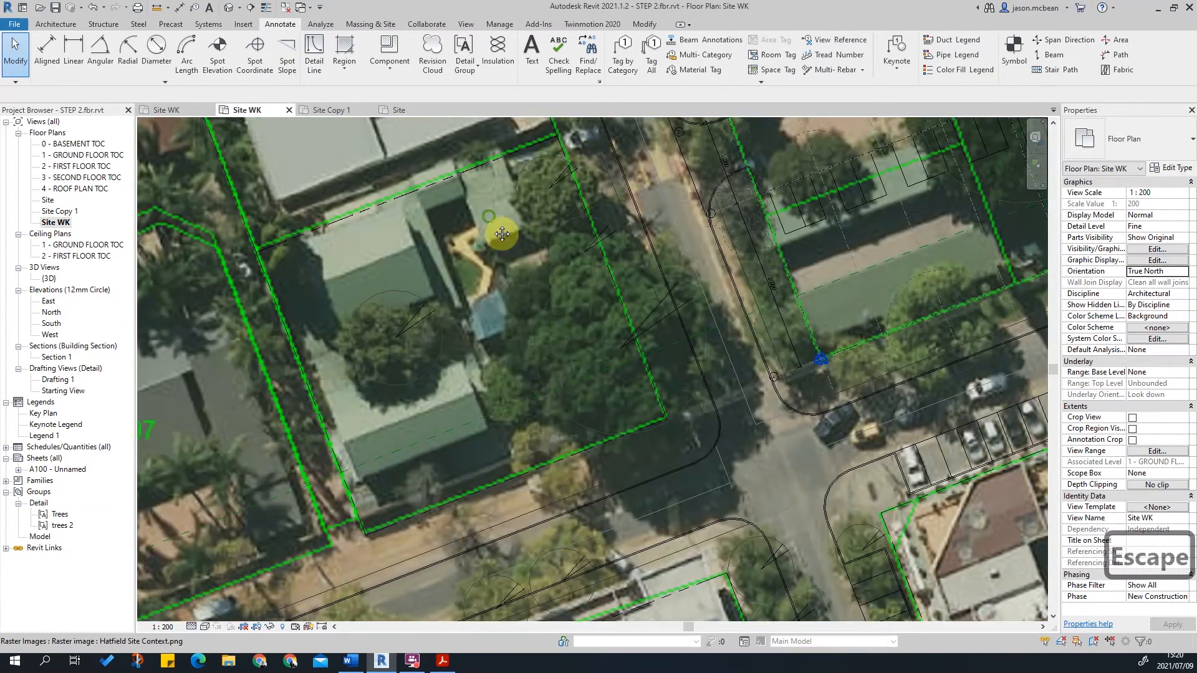
middle_click_drag(497, 238, 513, 274)
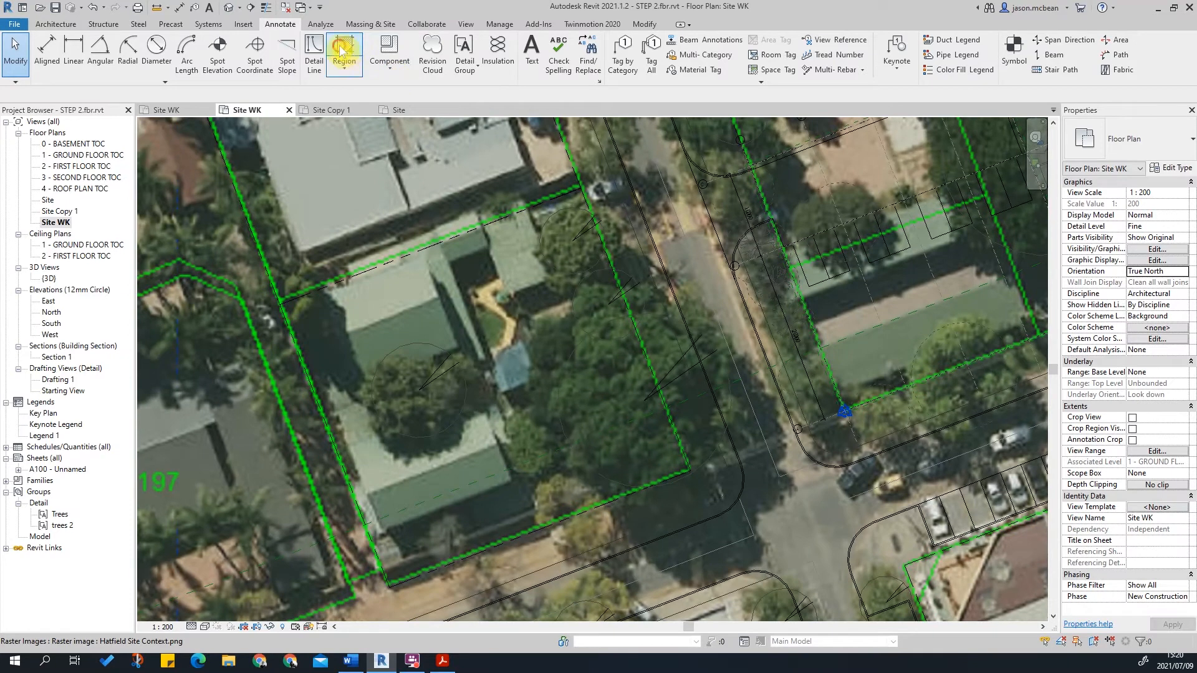
left_click(341, 50)
- Look through the available line styles for one suitable for the filled region's building outline
left_click(641, 61)
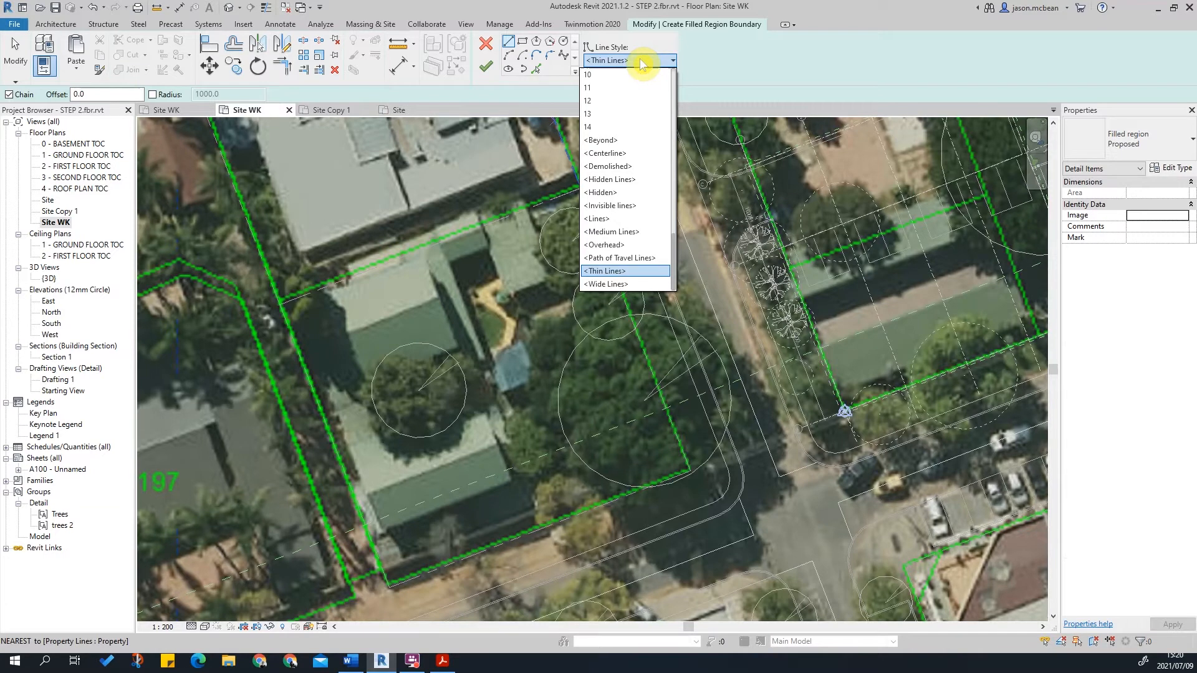
scroll(574, 187, "up", 4)
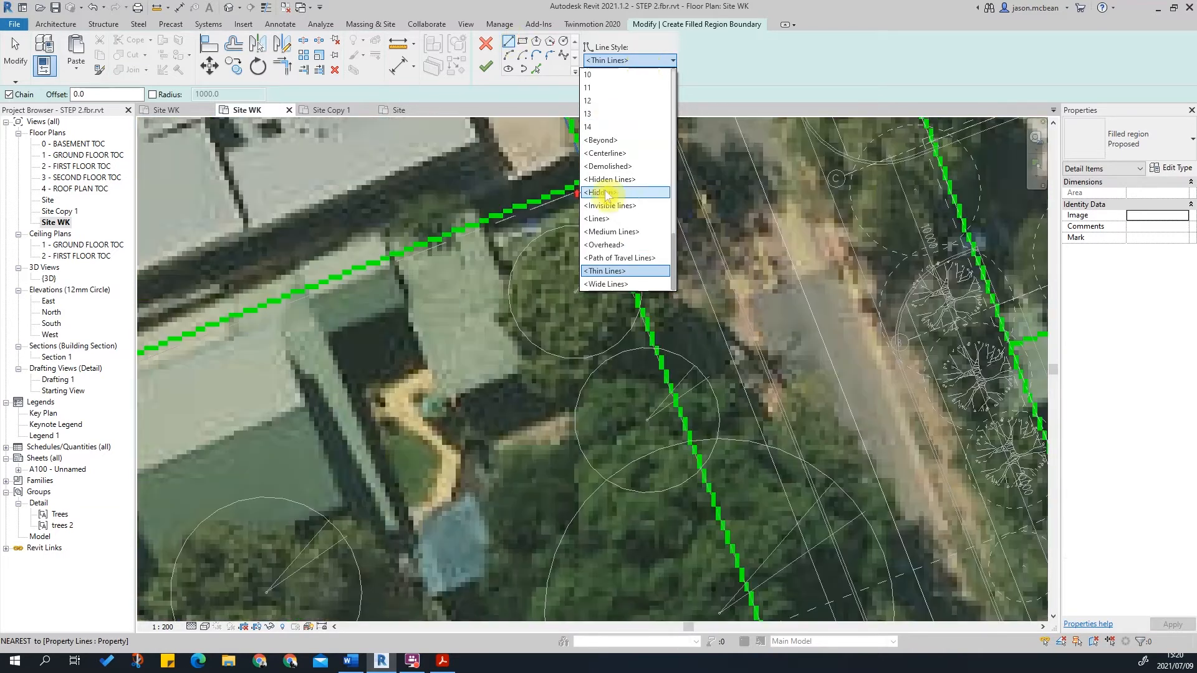
scroll(622, 196, "up", 5)
scroll(624, 187, "up", 6)
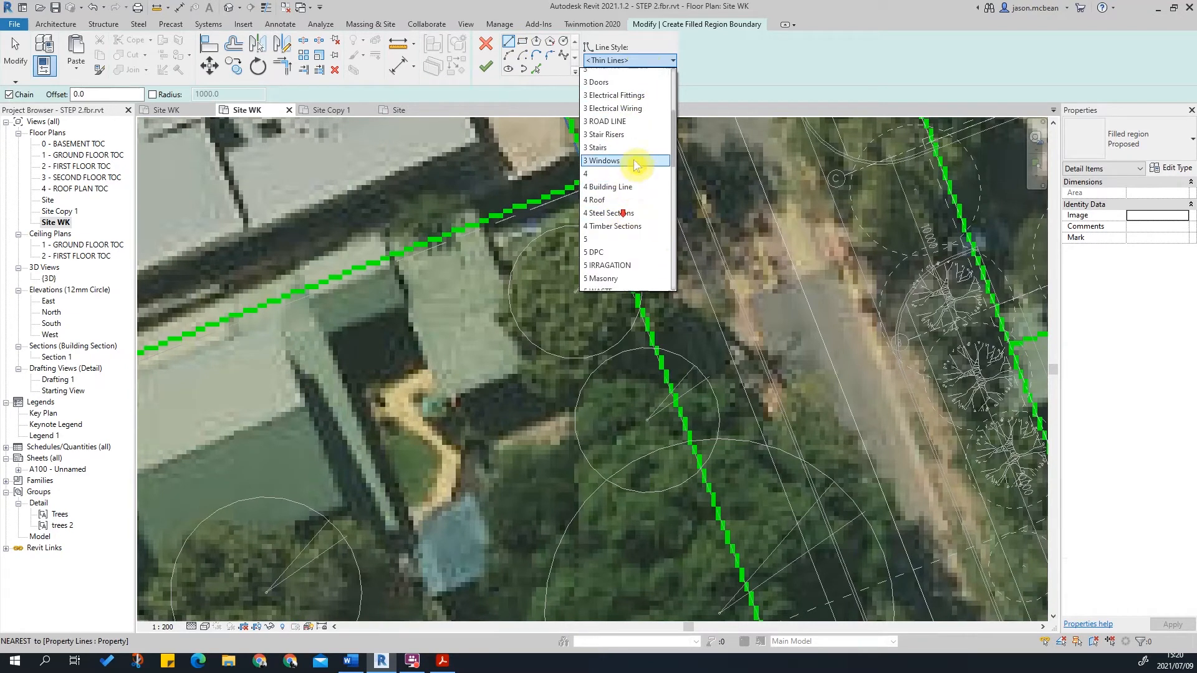
scroll(623, 261, "down", 2)
scroll(623, 250, "down", 6)
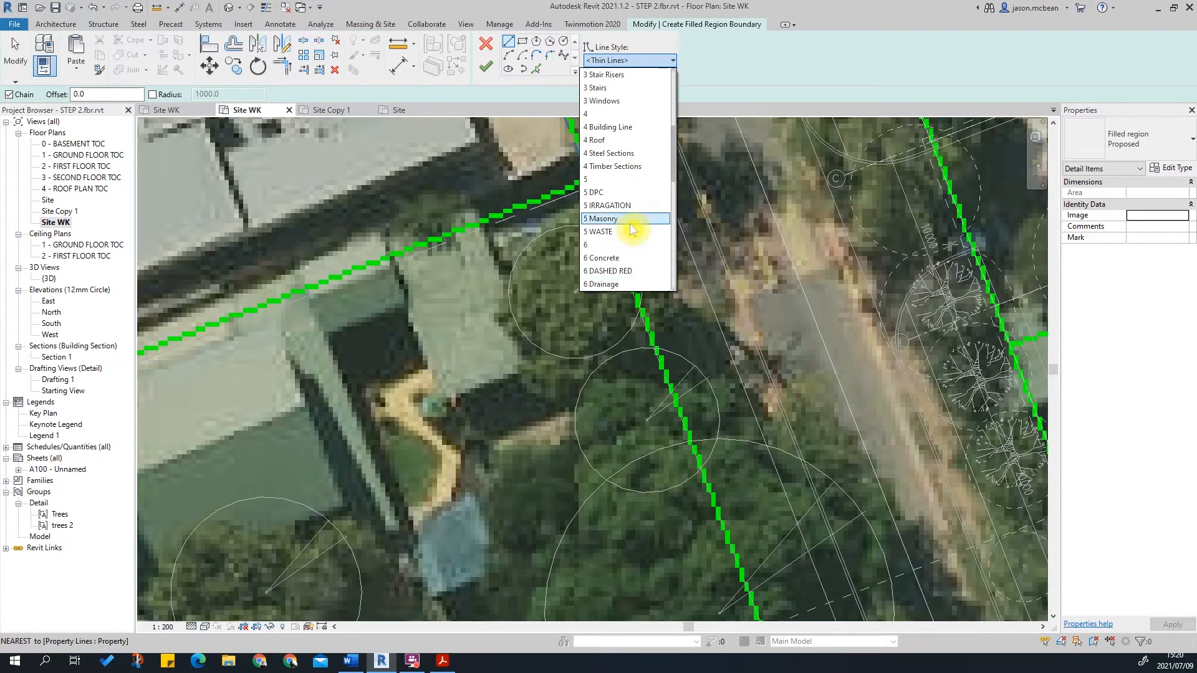
left_click(798, 67)
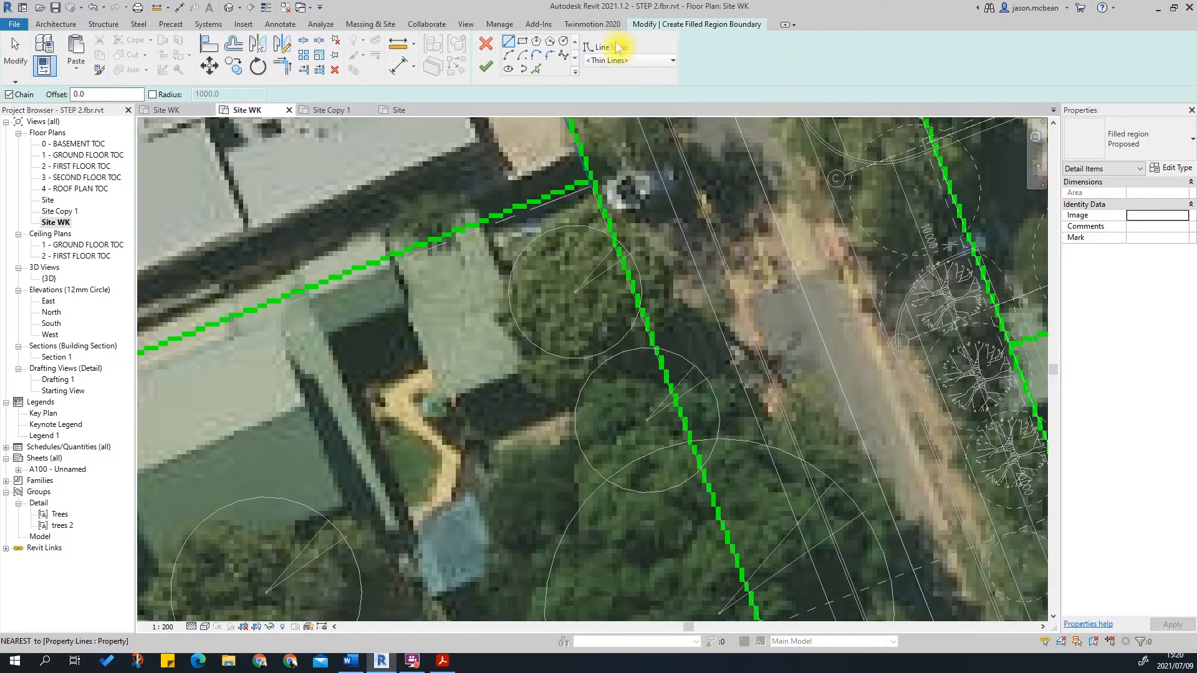
- Create a new line style named 4 BUILDING OUTLINE as a subcategory of Lines
left_click(497, 25)
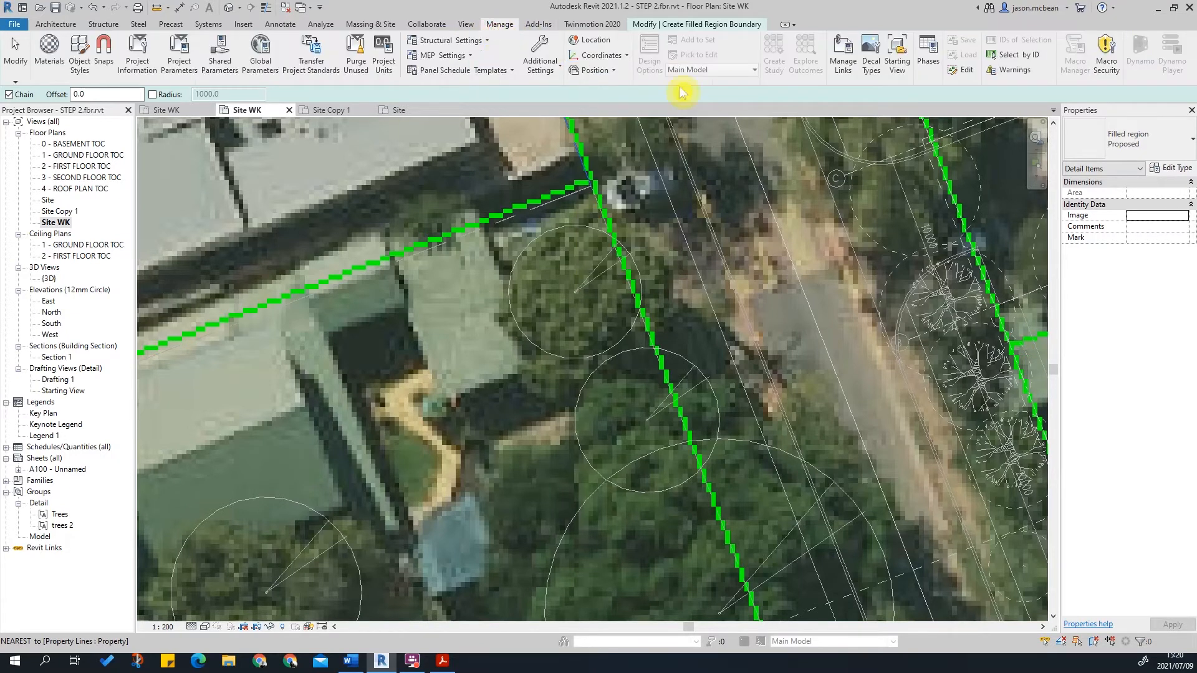
left_click(540, 56)
left_click(480, 199)
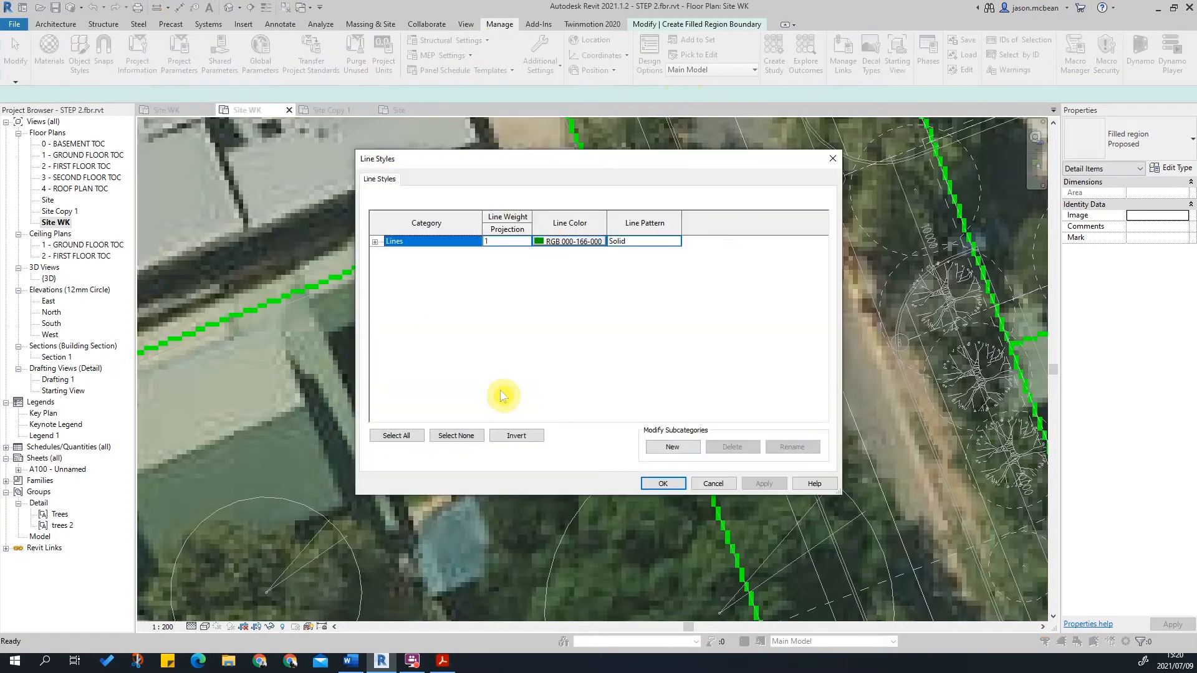
left_click(374, 242)
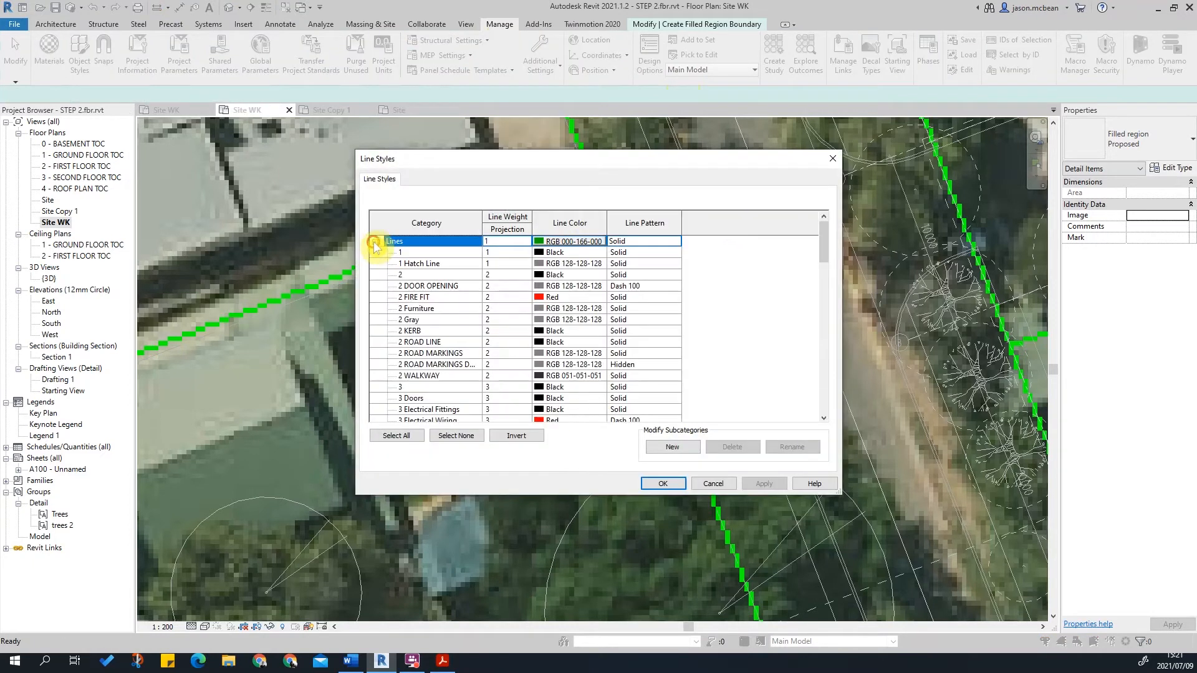
left_click(670, 447)
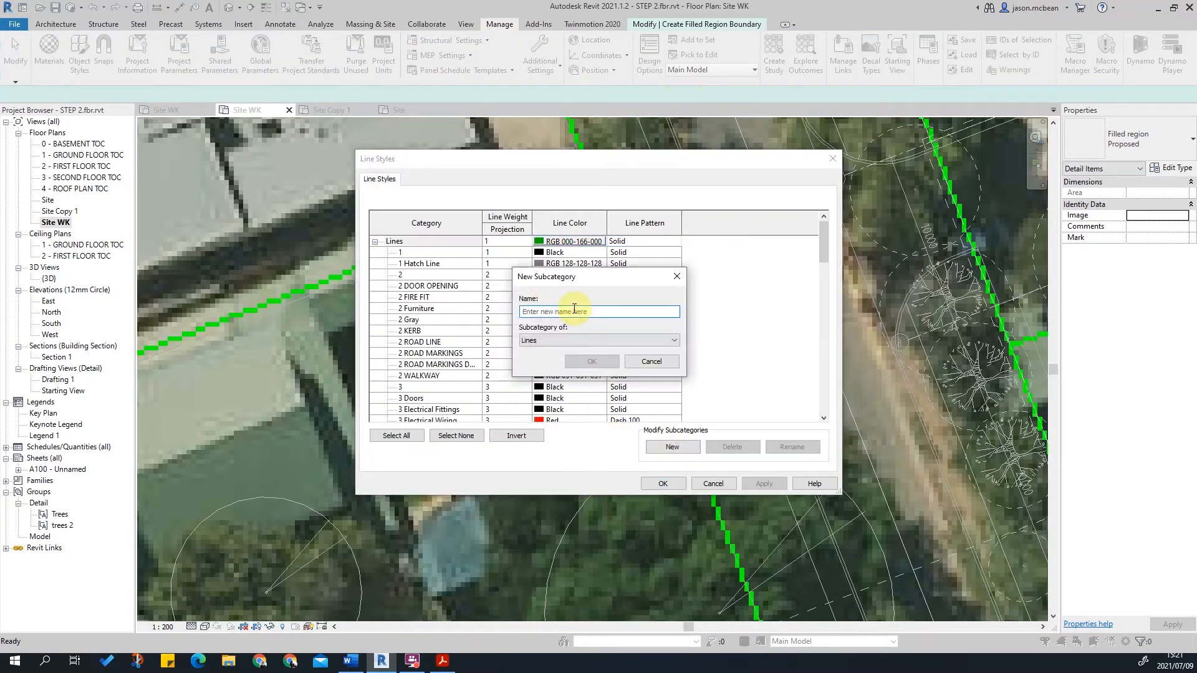
type("4")
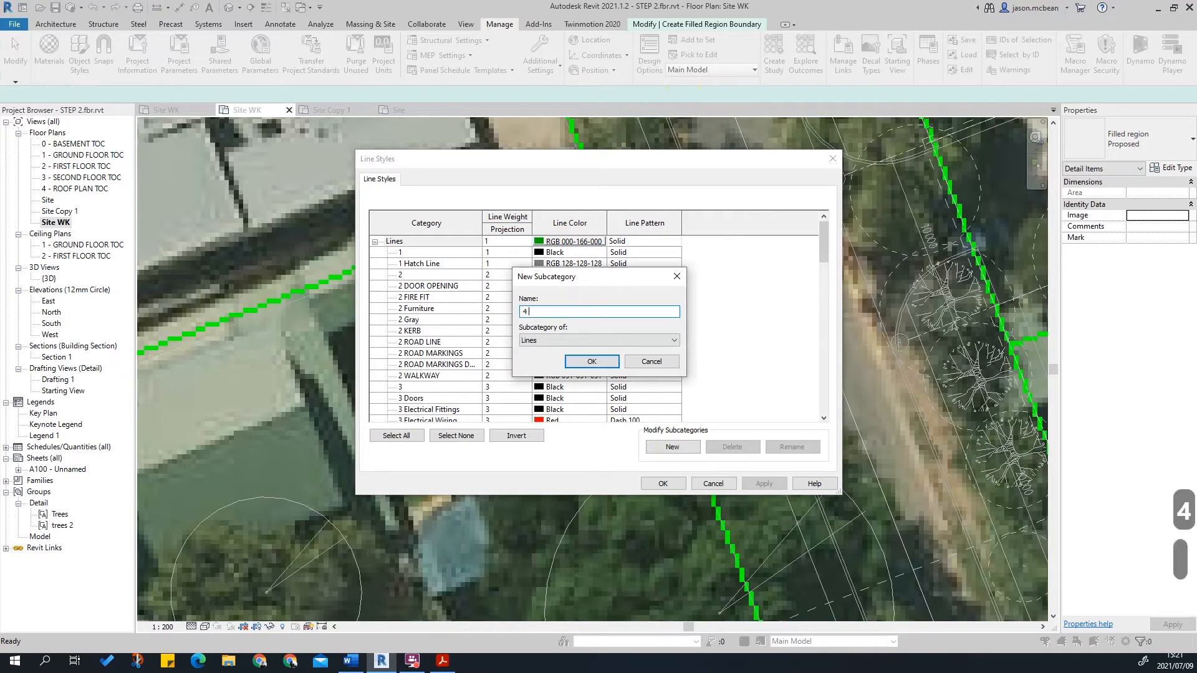
type(" bUILDING")
key("BackSpace")
key("BackSpace")
key("BackSpace")
key("BackSpace")
key("BackSpace")
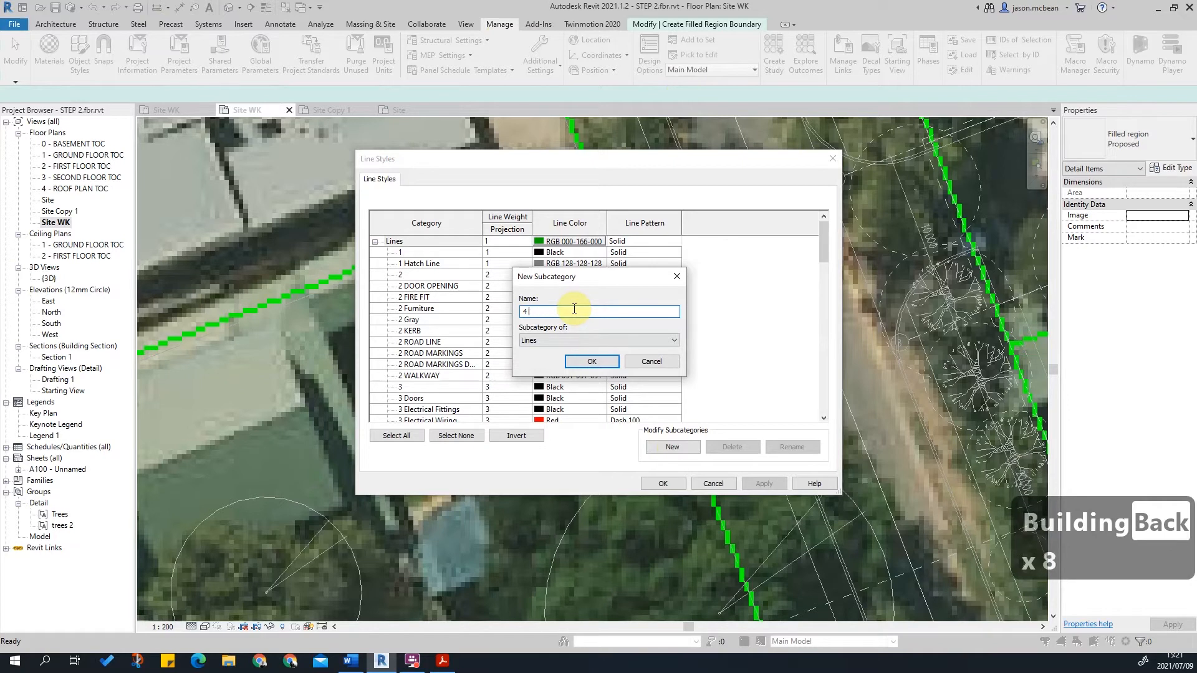
key("BackSpace")
type("BUI;D")
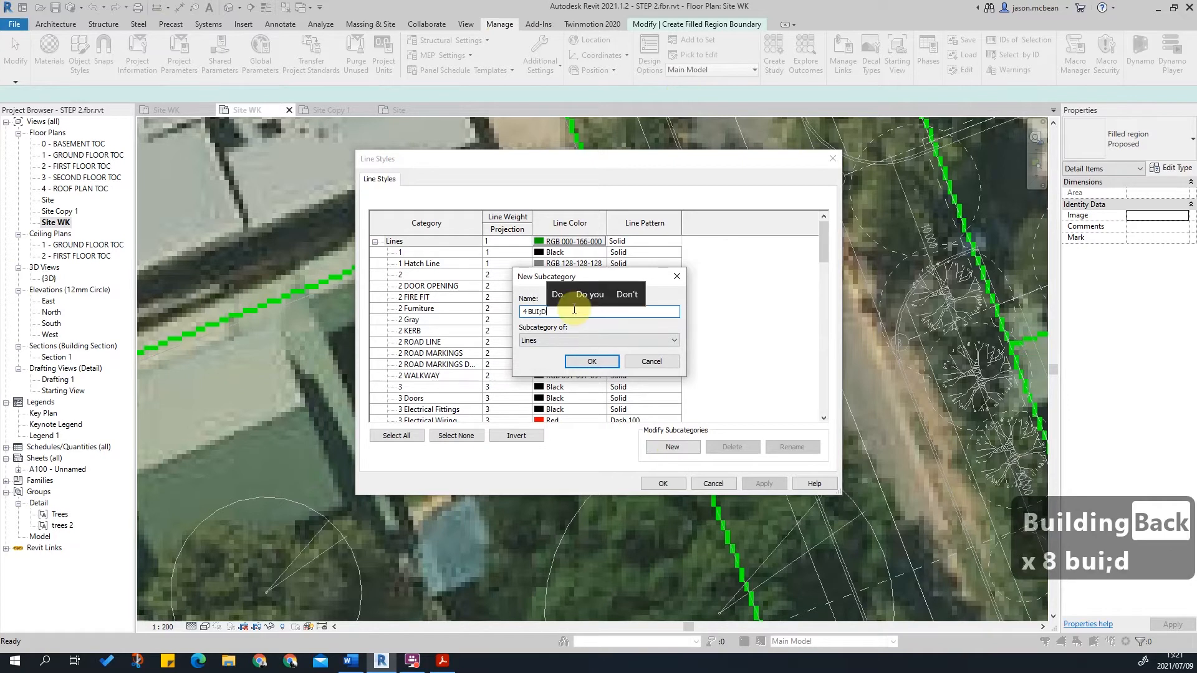
key("BackSpace")
key("BackSpace")
type("L")
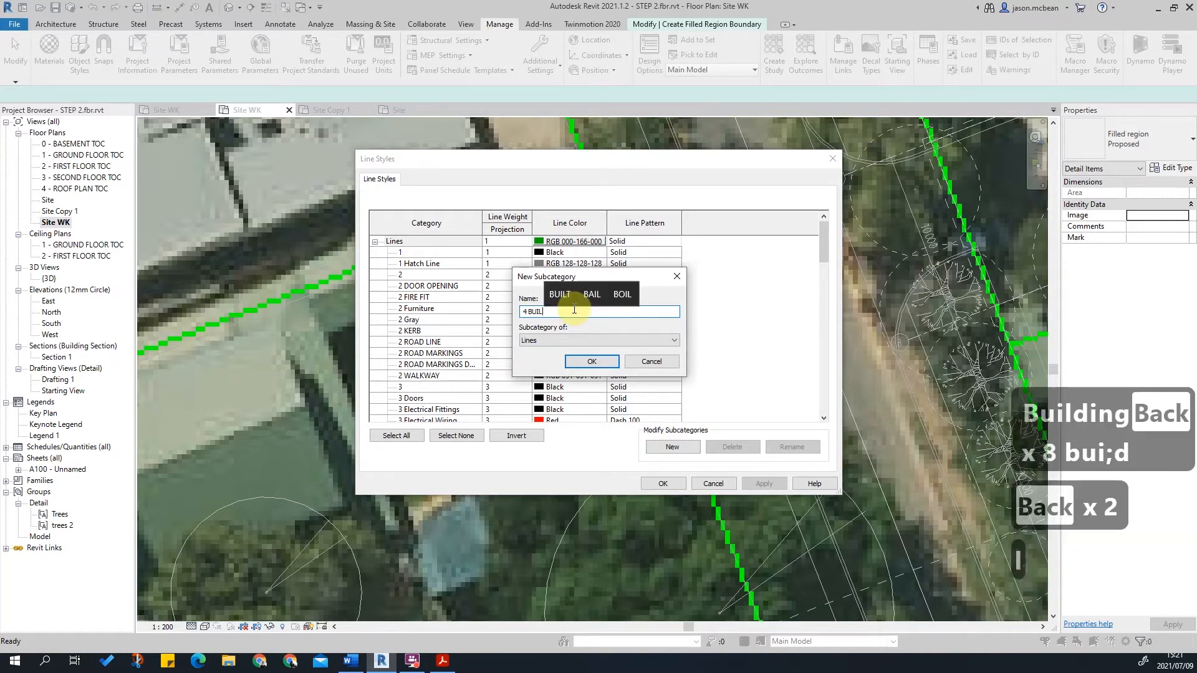
type("DING OUT")
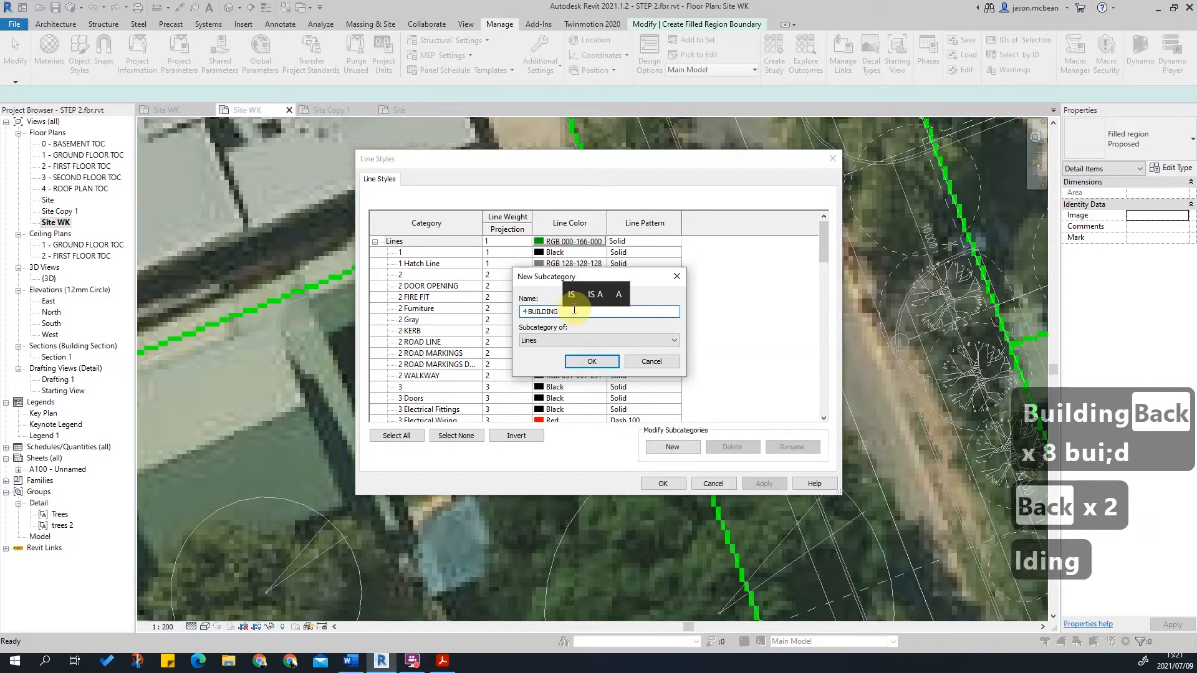
key("BackSpace")
key("BackSpace")
key("BackSpace")
key("BackSpace")
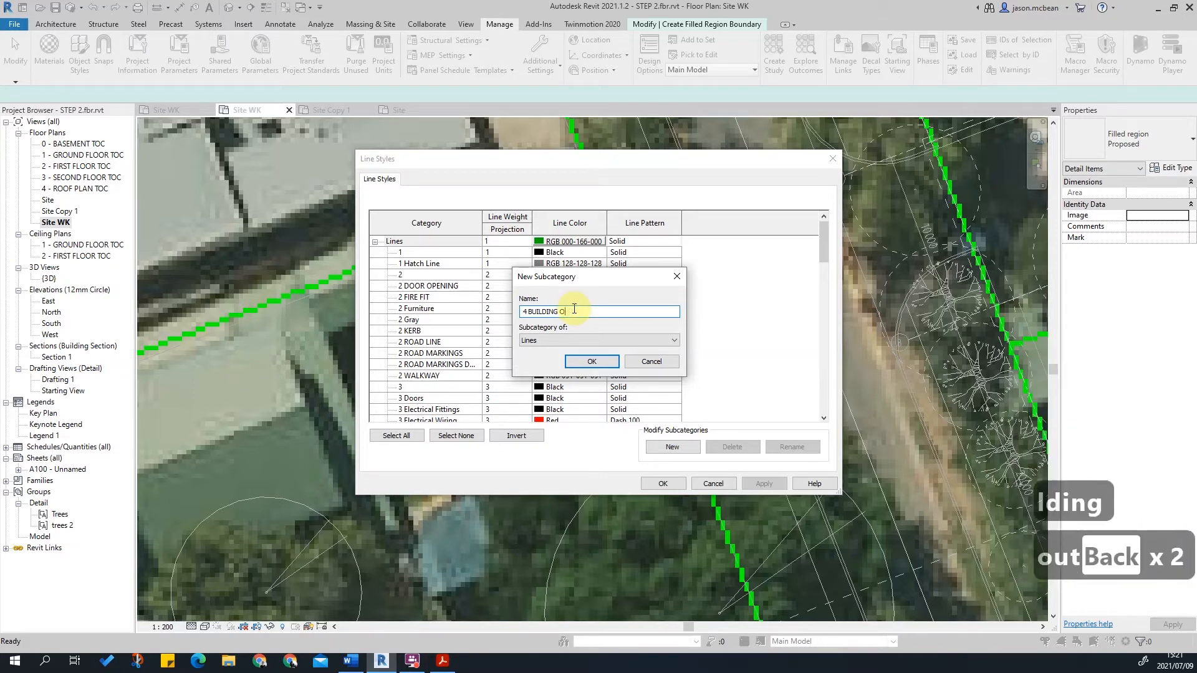
key("BackSpace")
key("BackSpace")
key("BackSpace")
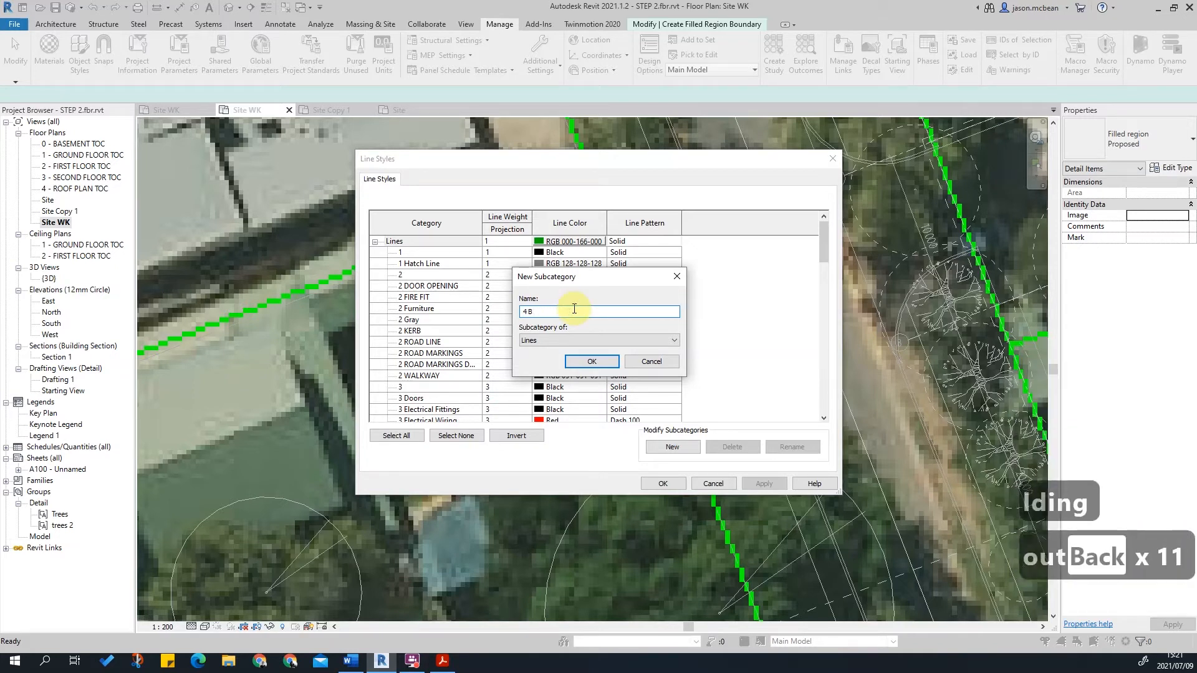
type("IULD")
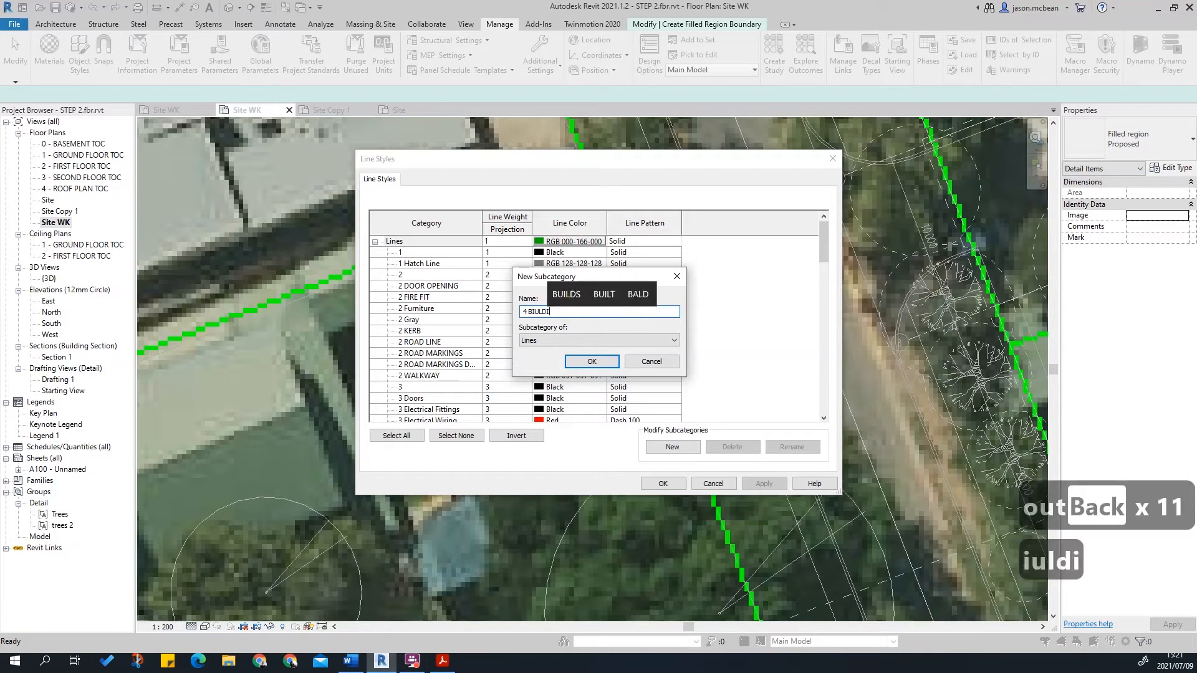
type("IGN")
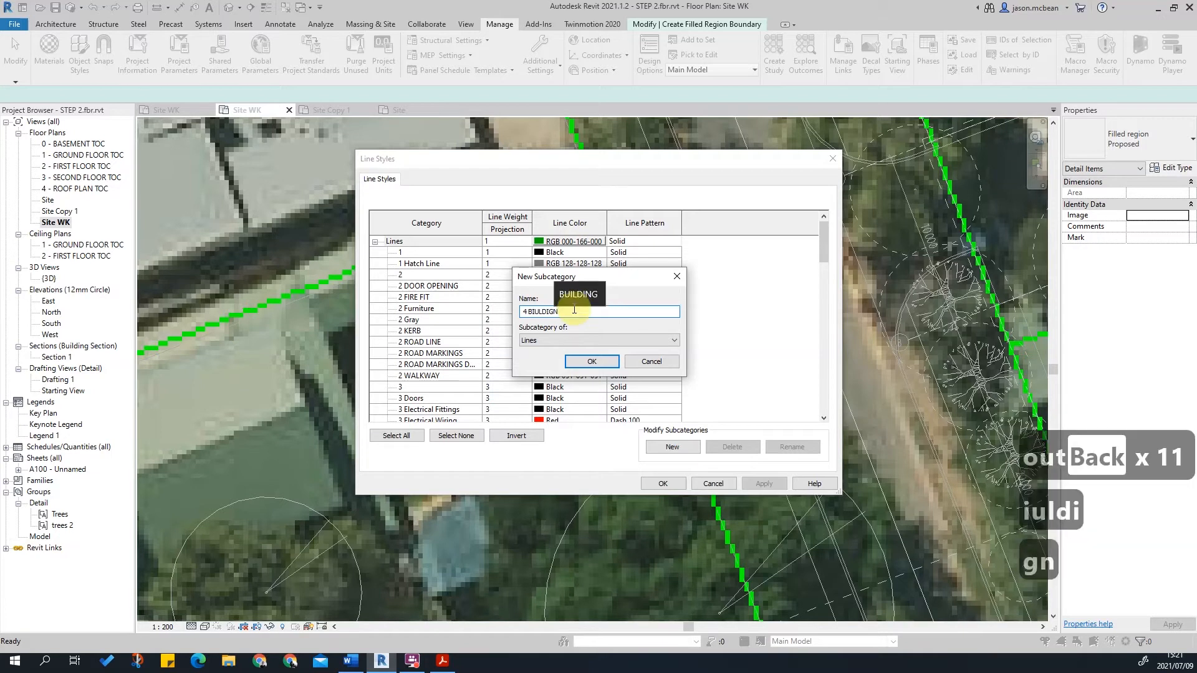
key("BackSpace")
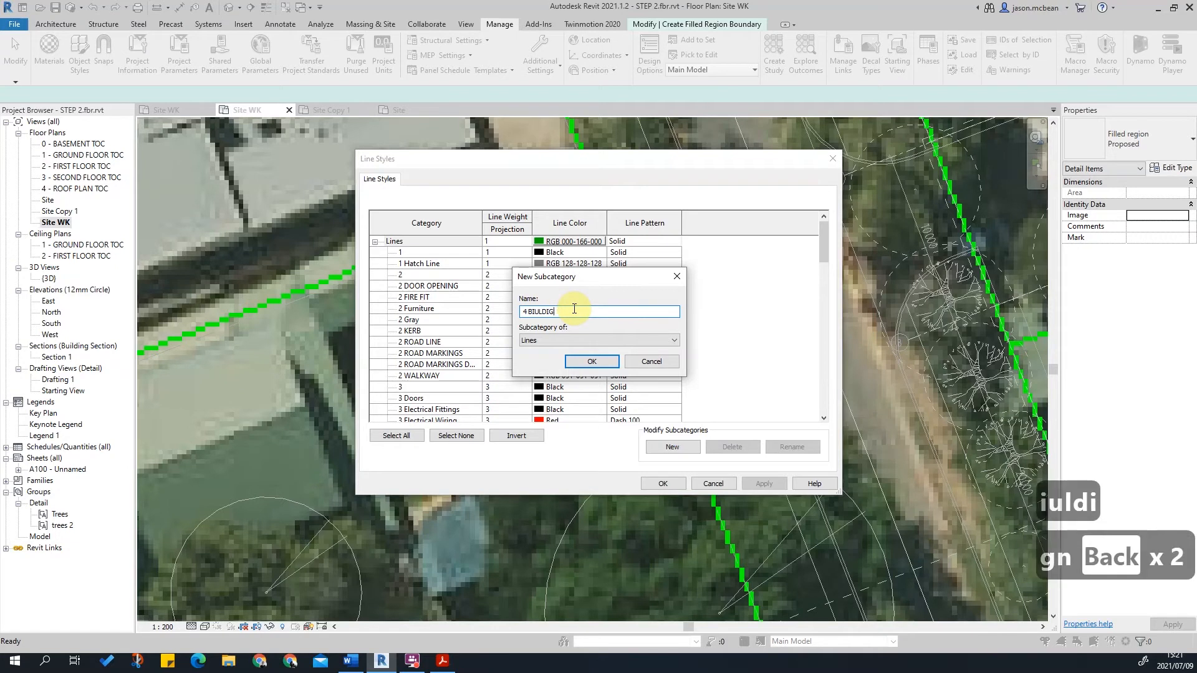
type("NG ")
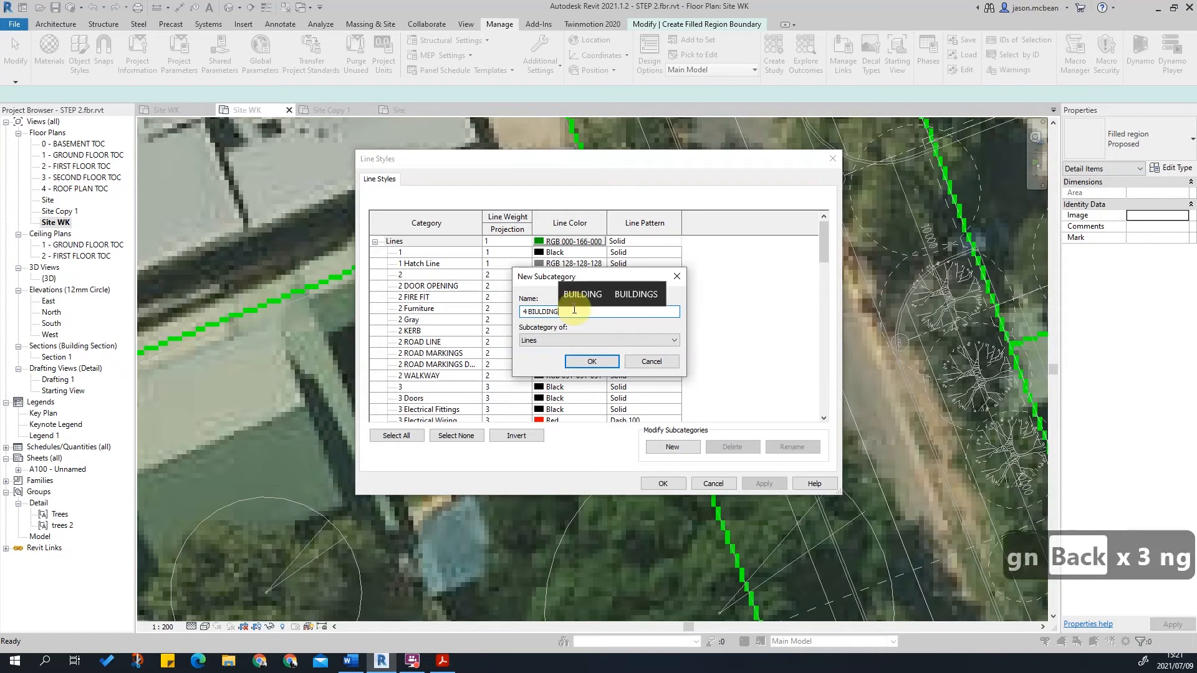
type("OUT")
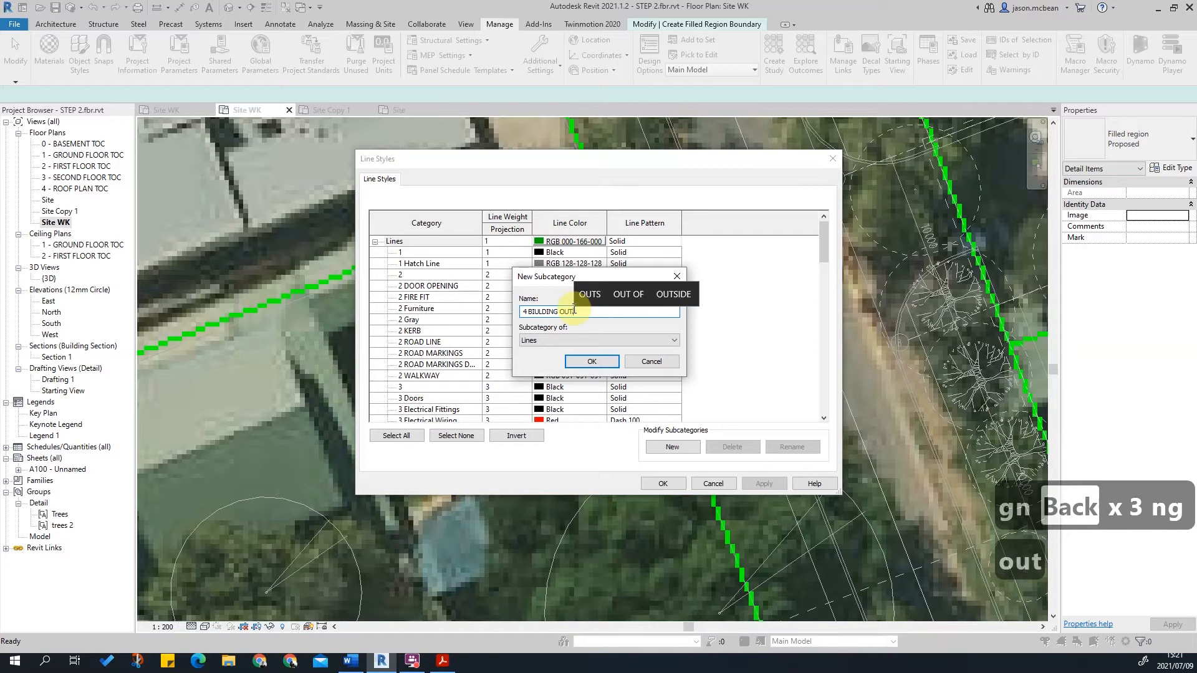
type("LINE")
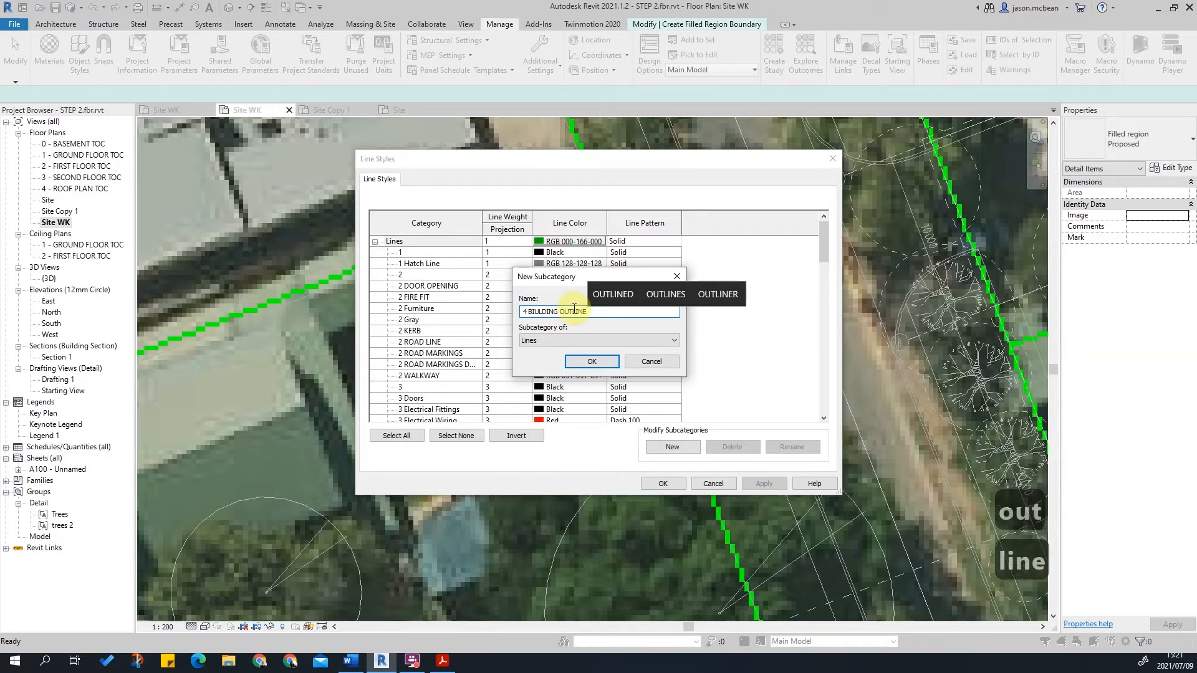
left_click(535, 311)
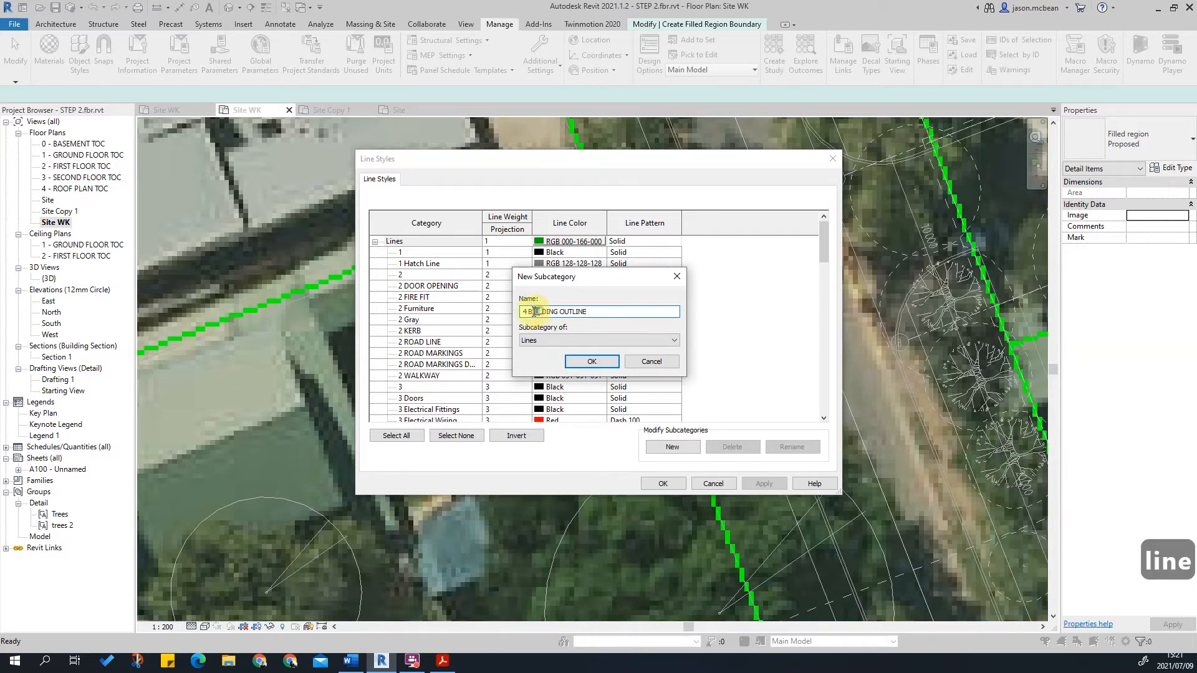
type("UI")
left_click(628, 311)
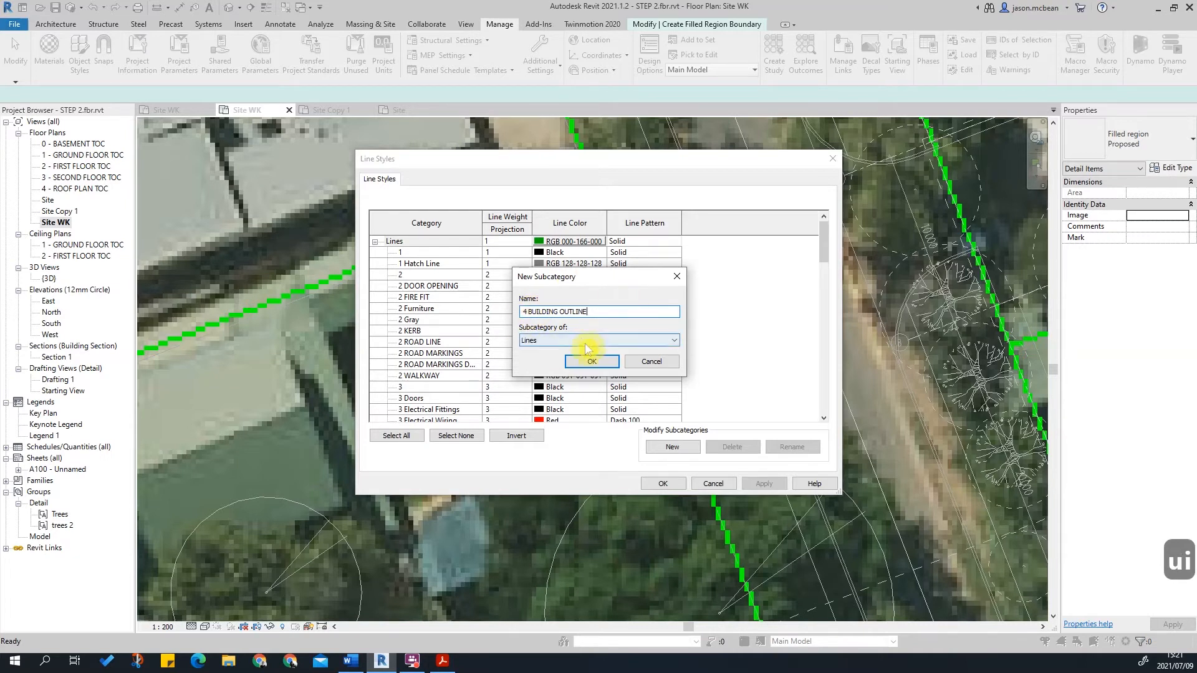
left_click_drag(579, 285, 615, 249)
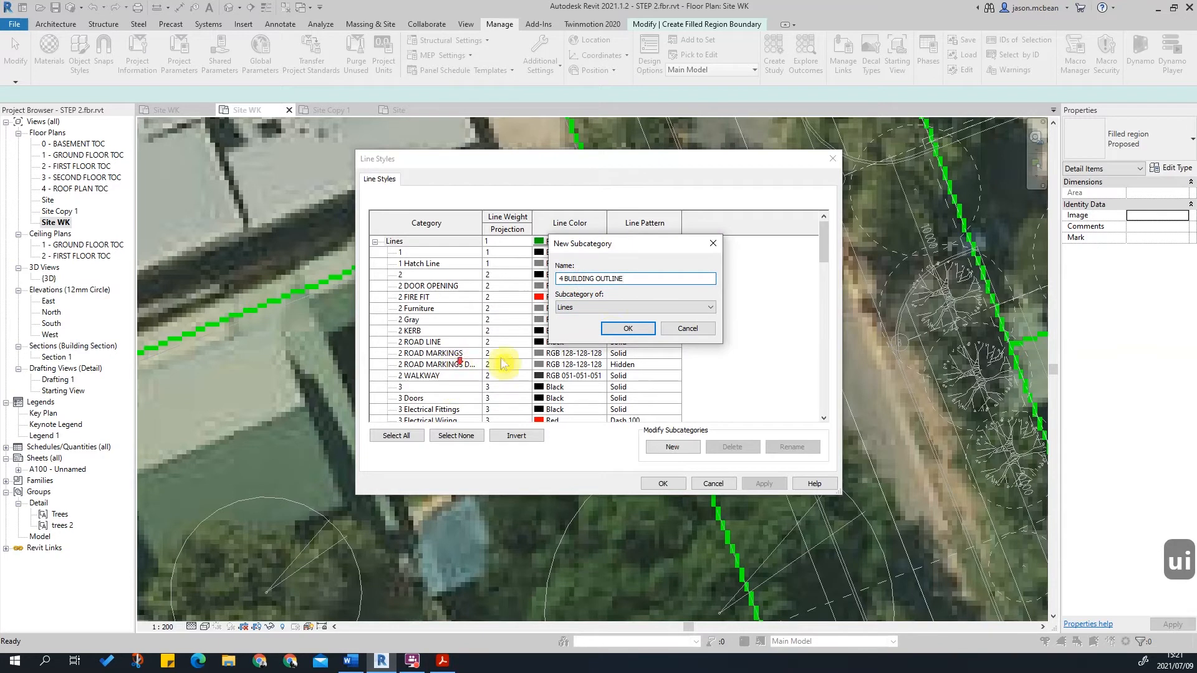
left_click(628, 329)
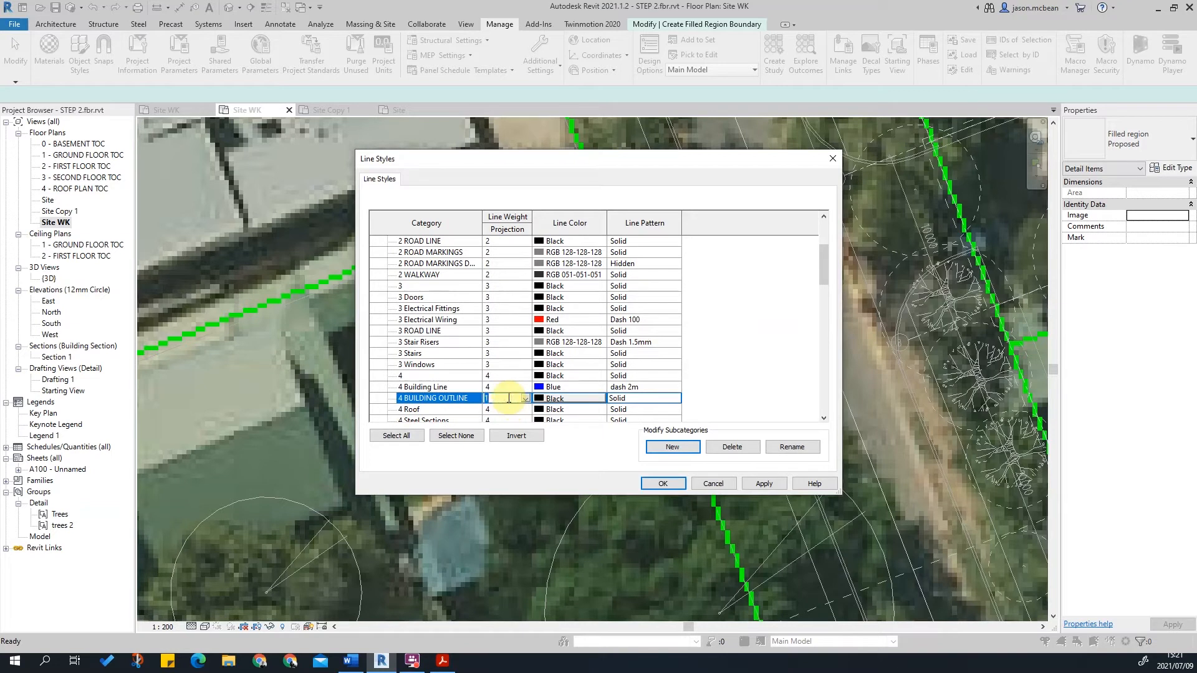
- Set the 4 BUILDING OUTLINE line style to weight 4 and colour RGB 042-042-042, and apply the line style changes
type("4")
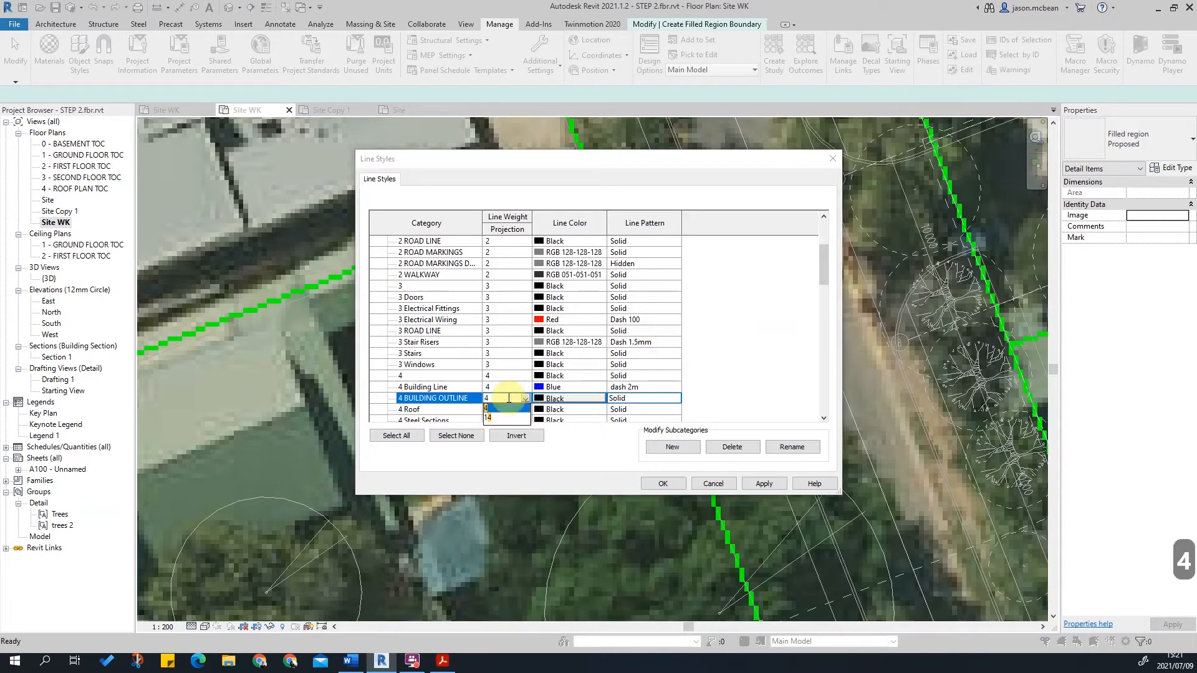
key("Return")
left_click(552, 401)
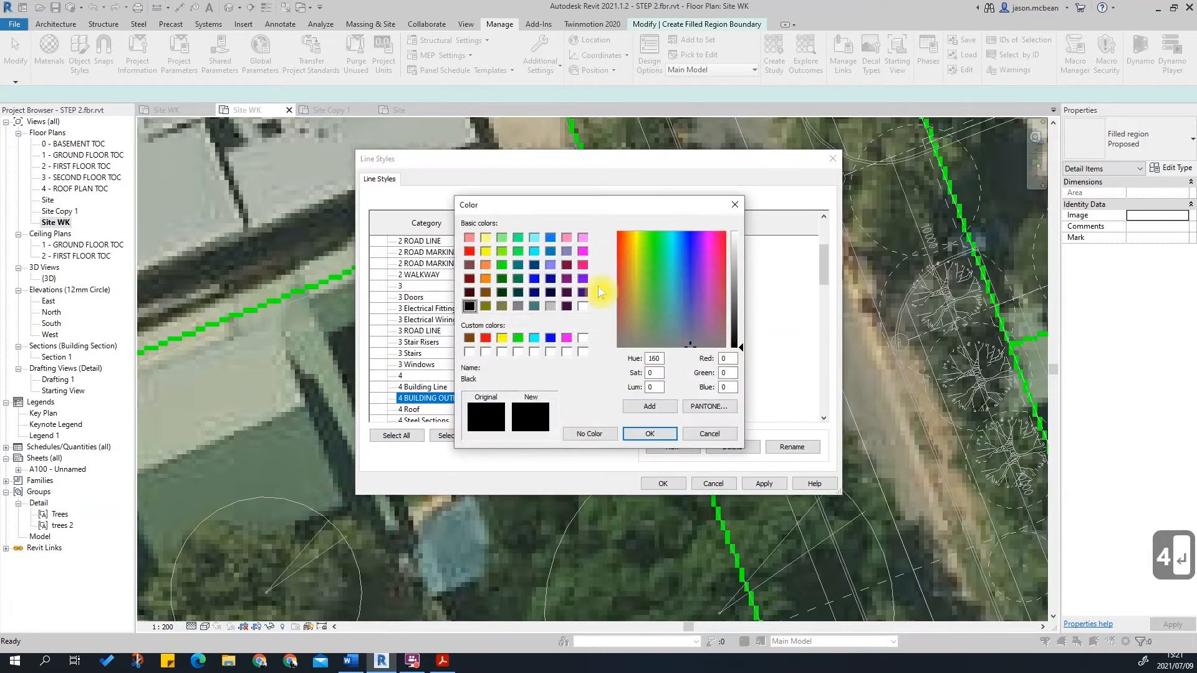
left_click(740, 333)
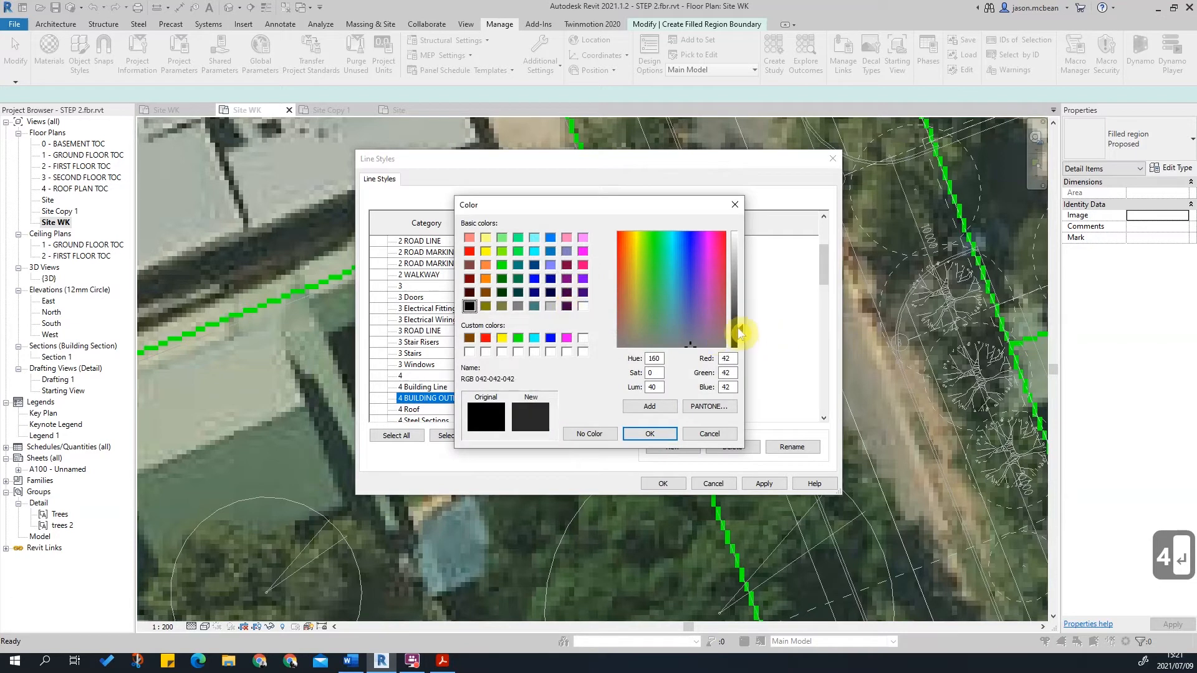
left_click(652, 434)
left_click(764, 484)
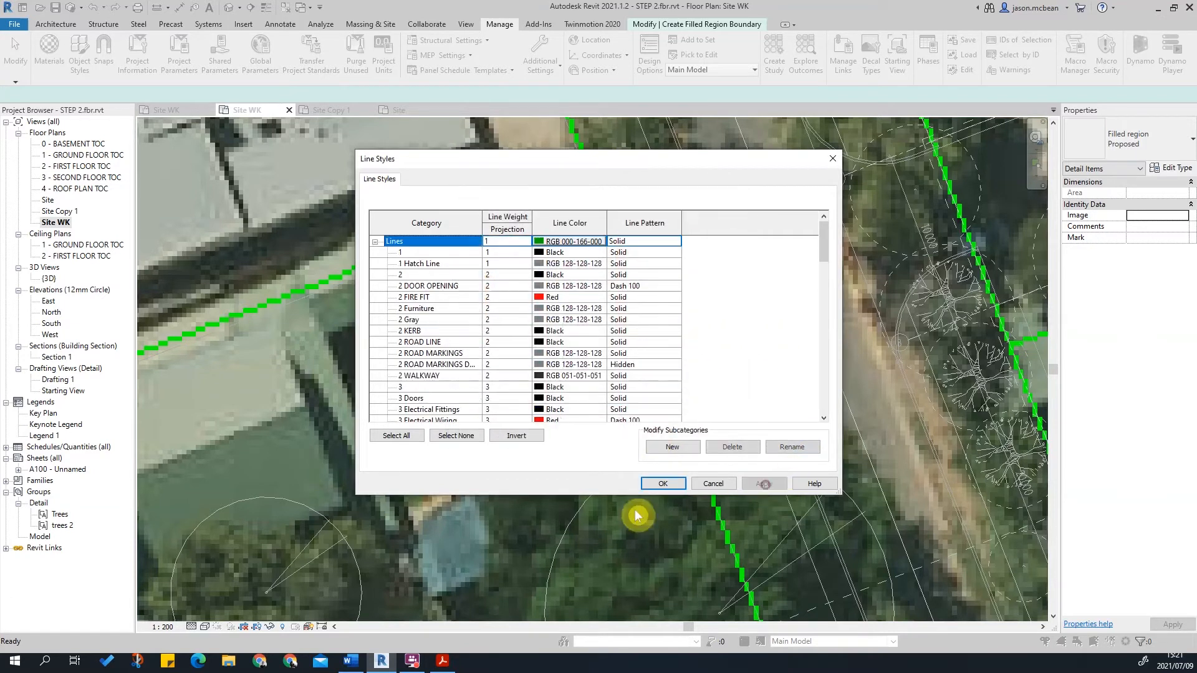
left_click(662, 484)
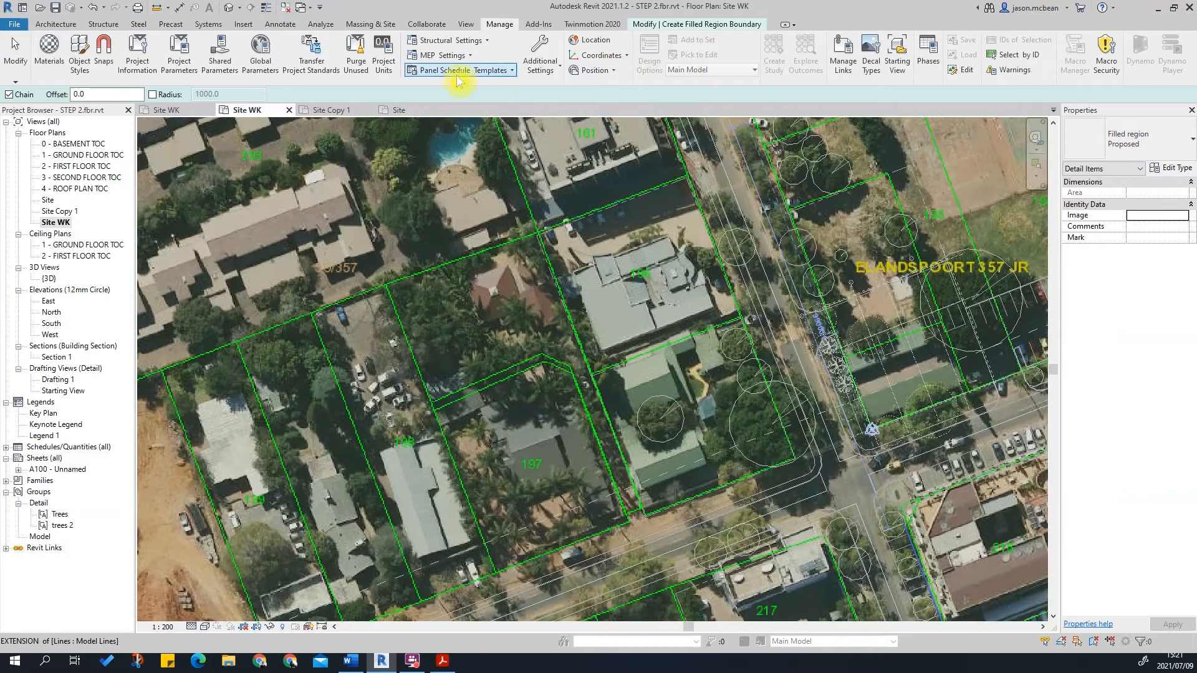
- Assign the 4 BUILDING OUTLINE line style to the filled region boundary
left_click(700, 24)
left_click(629, 59)
scroll(614, 166, "down", 8)
scroll(611, 162, "up", 1)
scroll(611, 164, "down", 1)
scroll(611, 125, "up", 2)
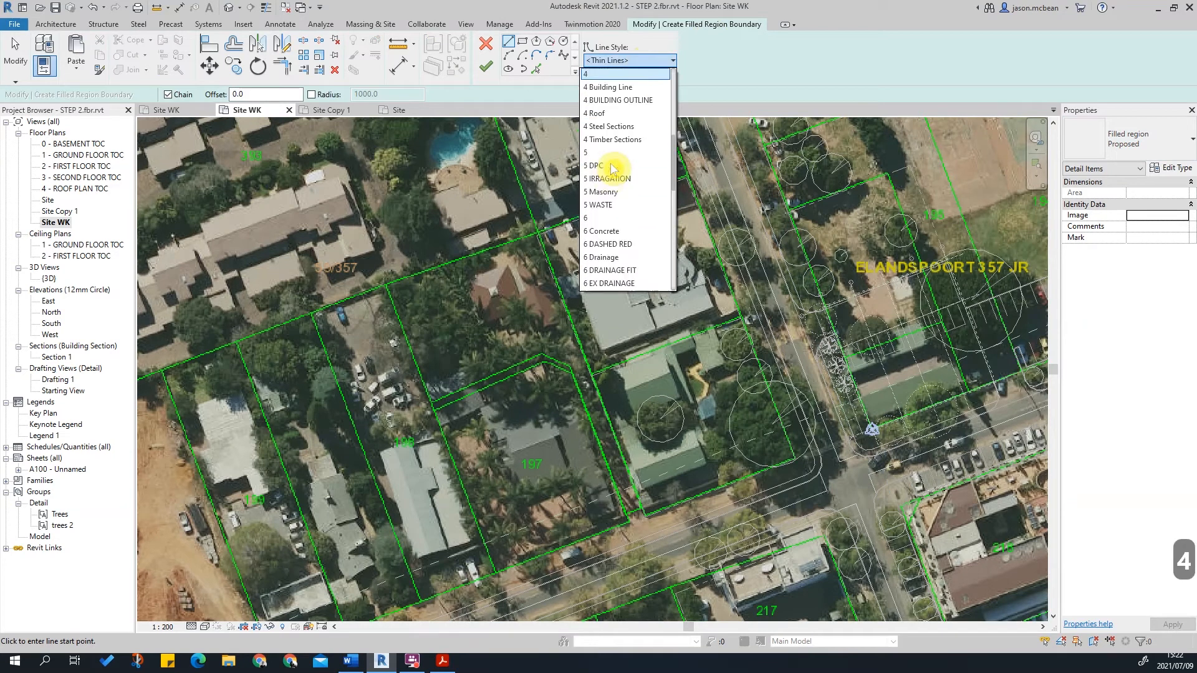
left_click(624, 100)
- Draw the green-roofed building's west edge from its southwest corner to the plot's northwest corner, using an endpoint snap override
scroll(796, 341, "up", 5)
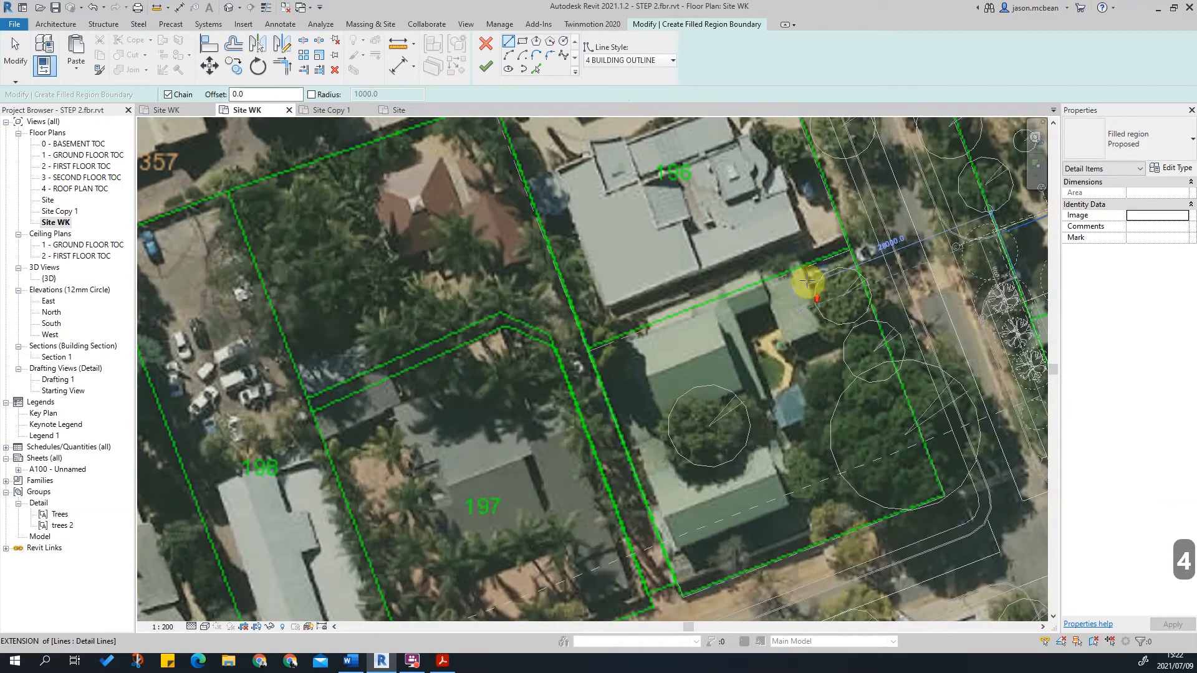
scroll(862, 235, "up", 3)
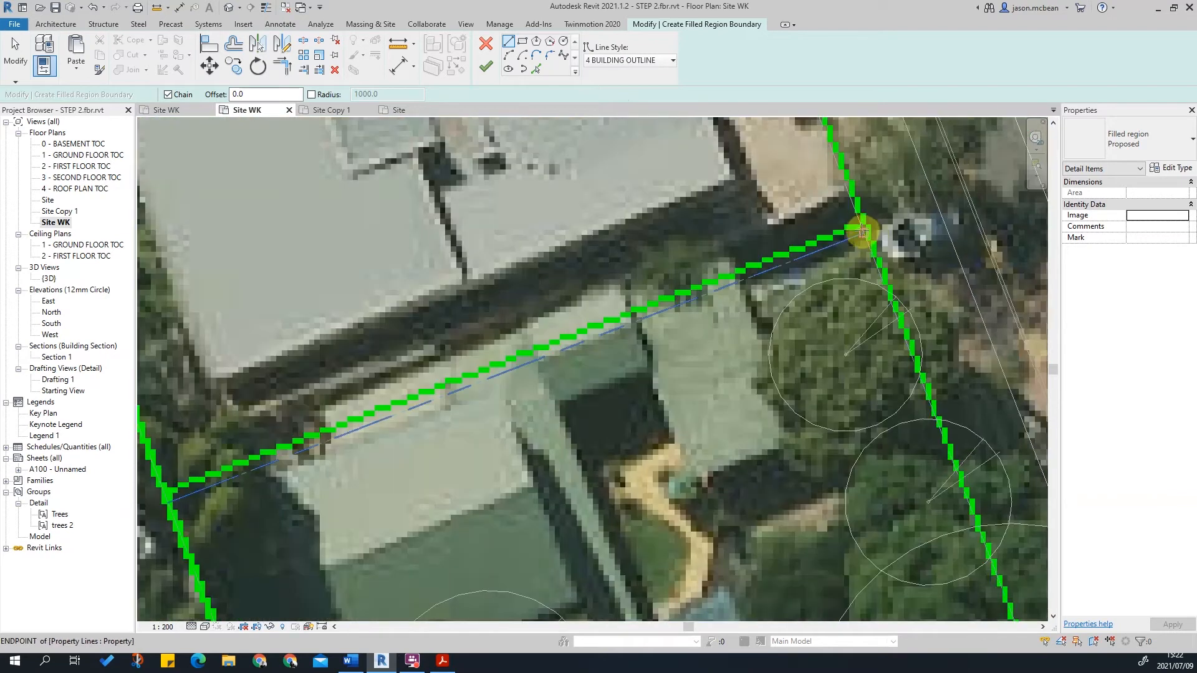
scroll(765, 284, "down", 1)
scroll(530, 365, "down", 1)
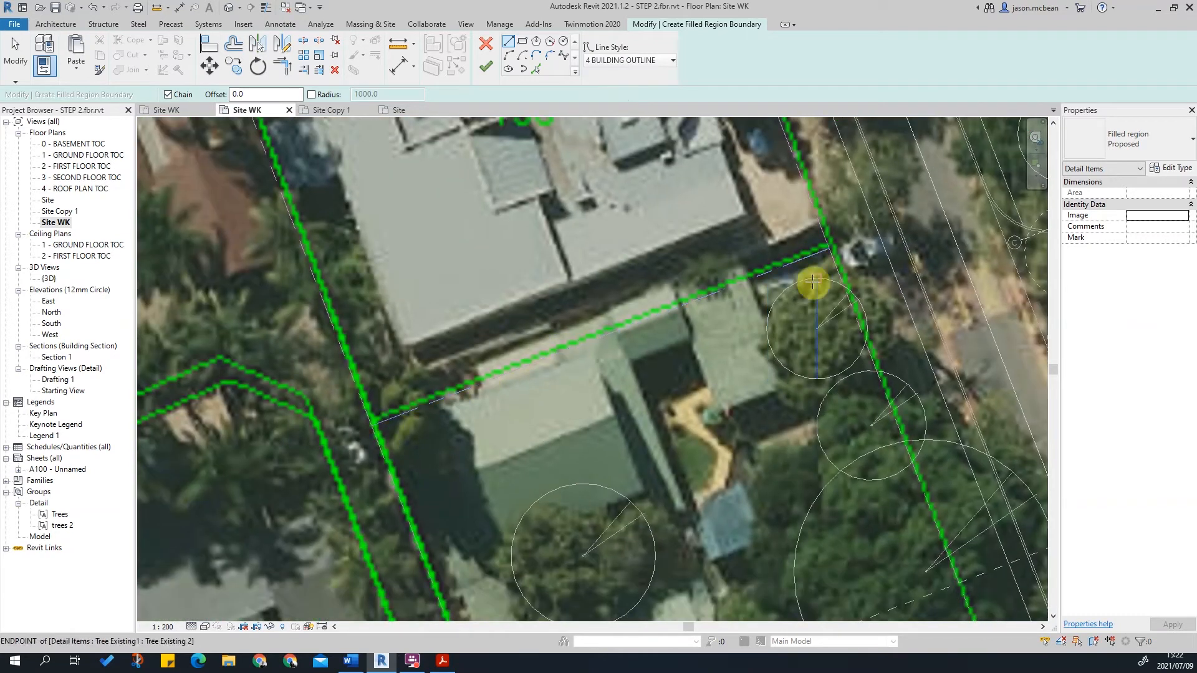
scroll(661, 299, "up", 2)
scroll(641, 283, "down", 2)
scroll(673, 331, "down", 1)
scroll(686, 437, "down", 1)
scroll(708, 503, "up", 2)
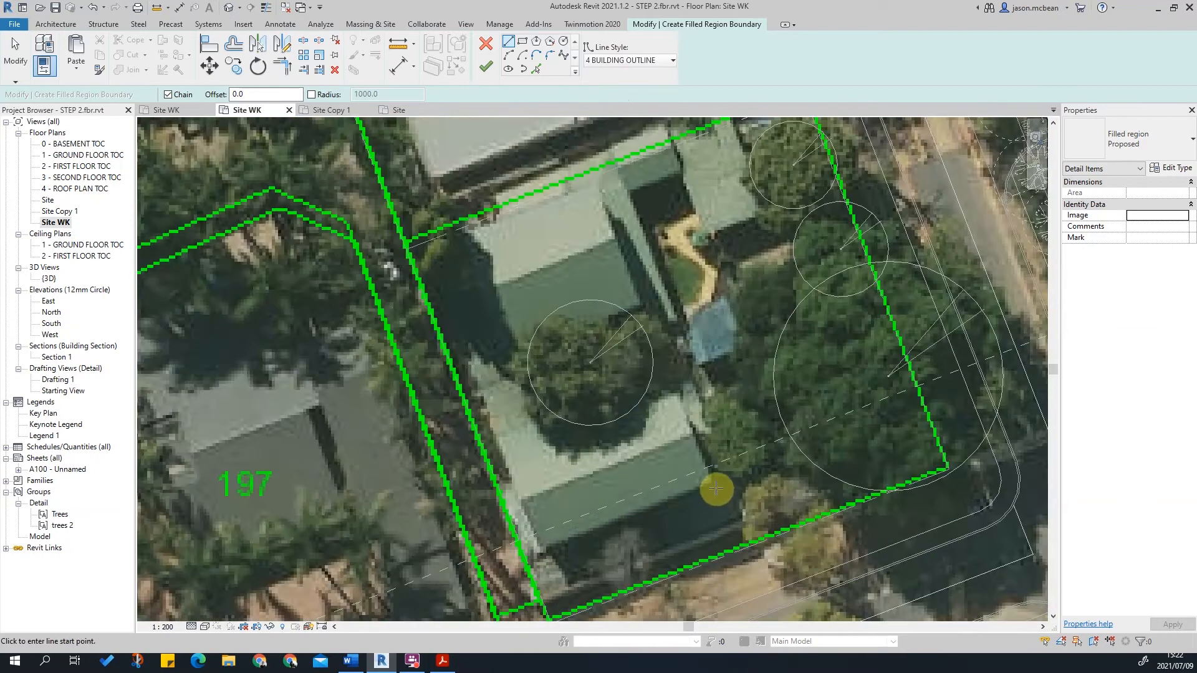
left_click(523, 554)
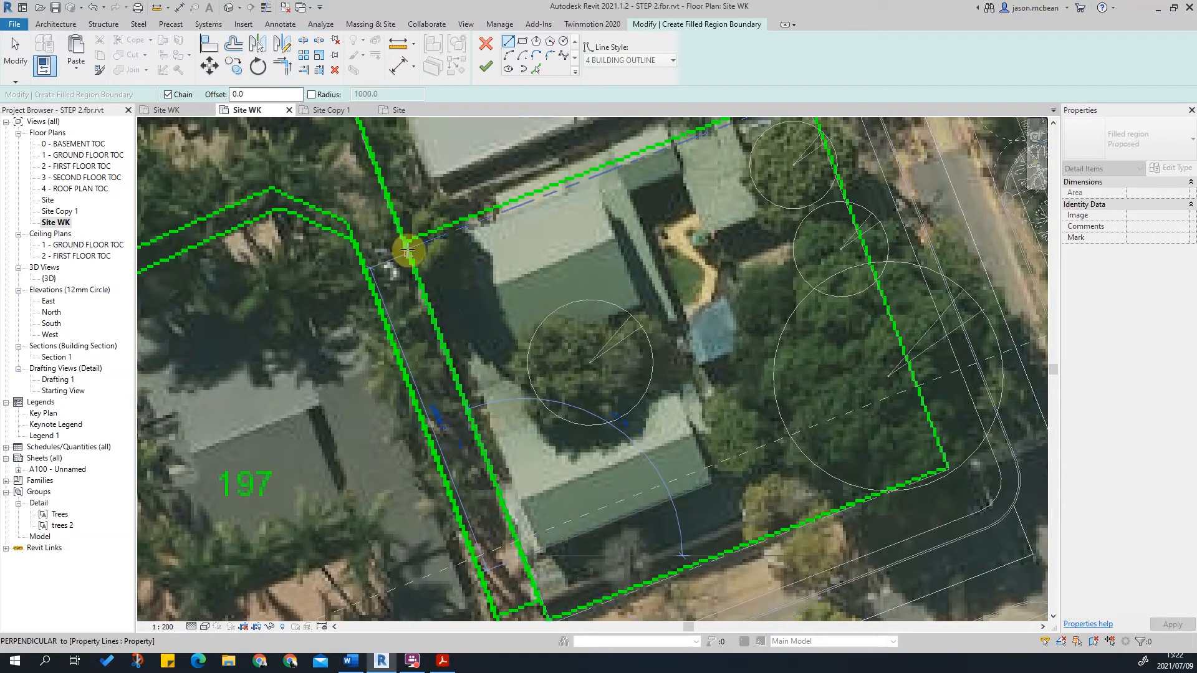
key("s")
key("e")
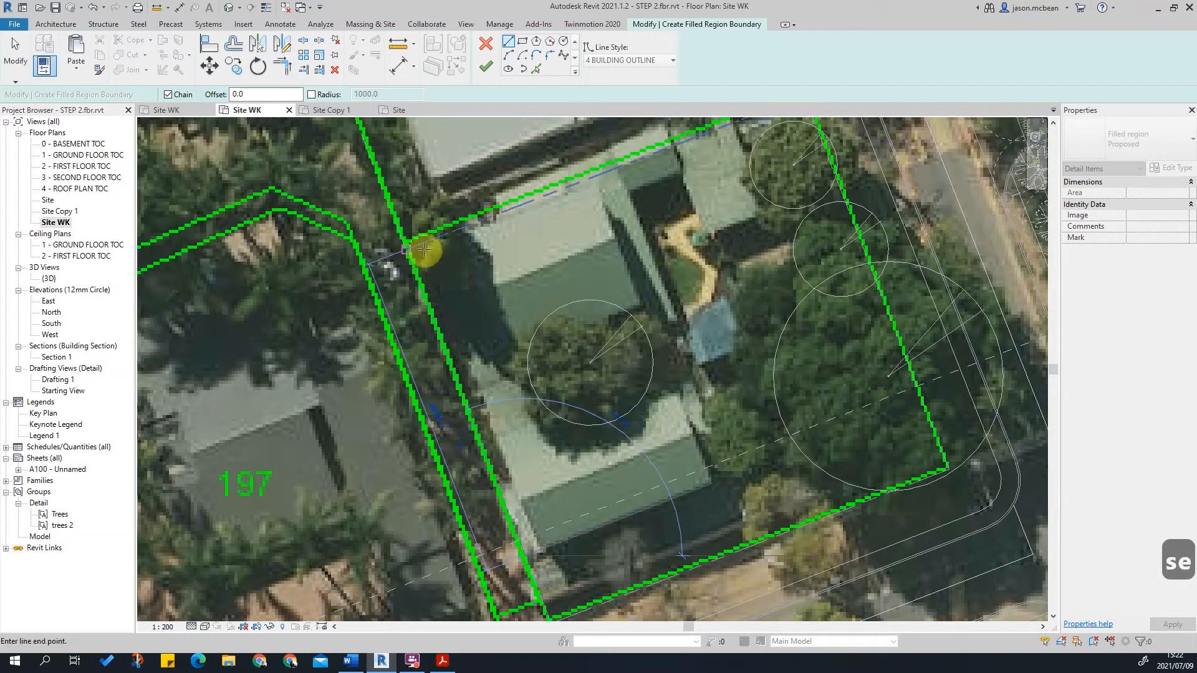
left_click(416, 243)
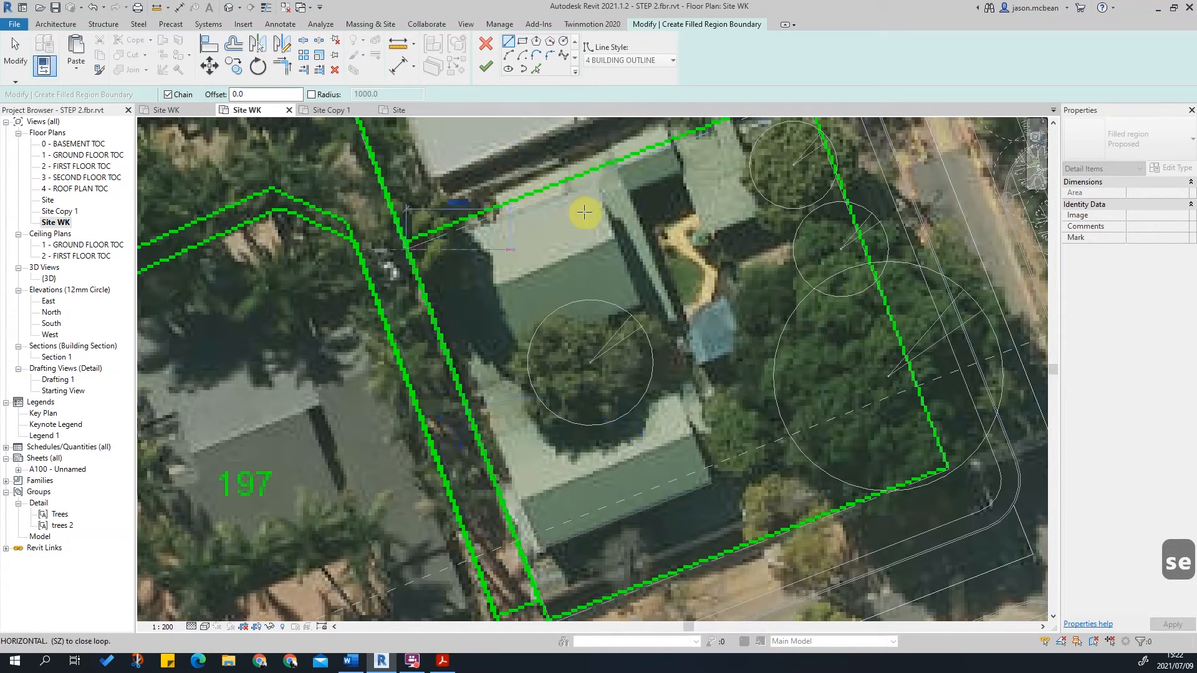
- Trace the building's north edge along the plot boundary, the short east return and the edge back to the narrow connecting roof
middle_click_drag(613, 177, 567, 258)
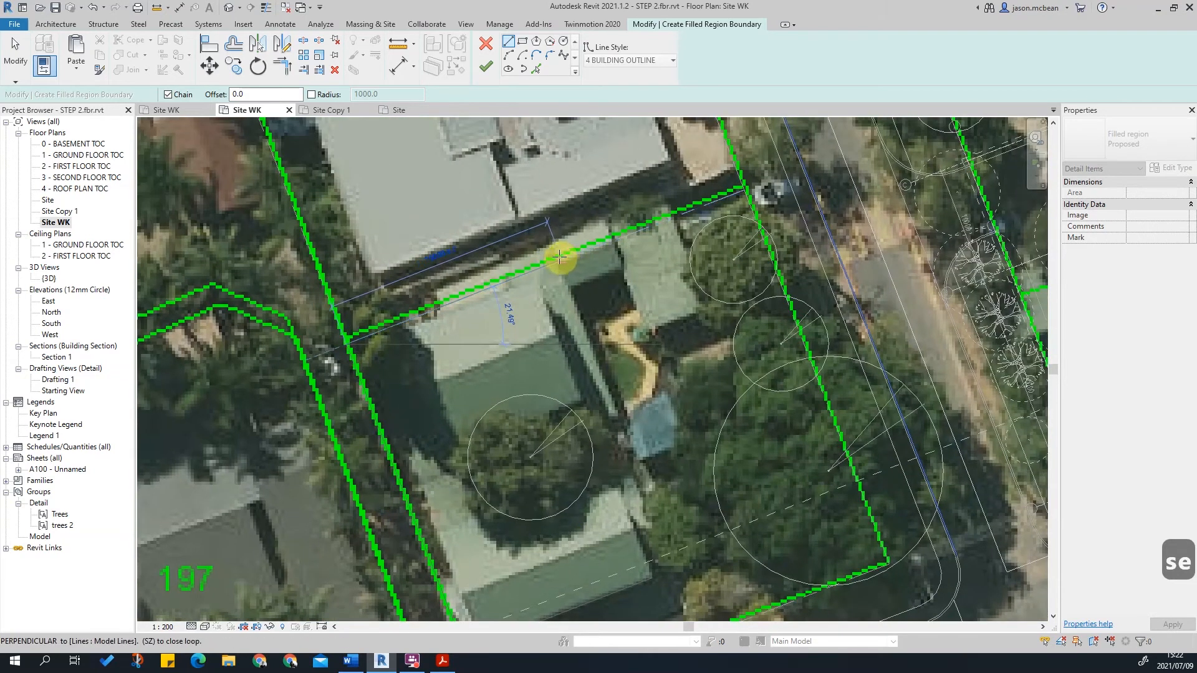
left_click(620, 252)
left_click(634, 281)
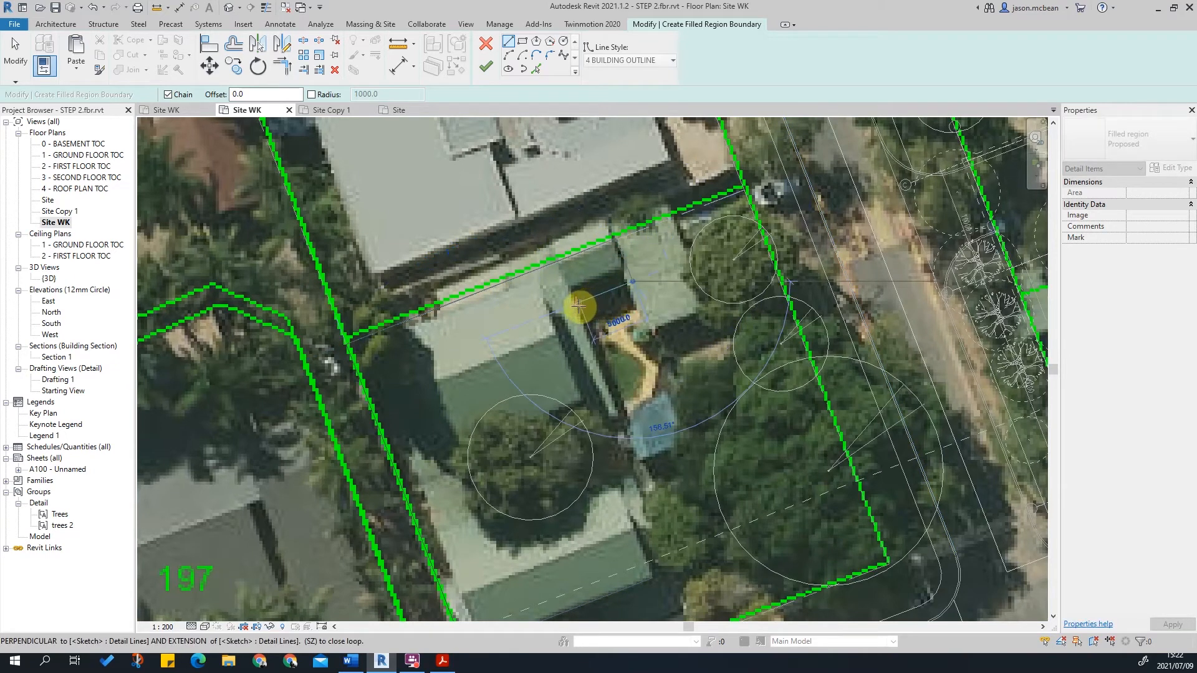
scroll(576, 306, "up", 3)
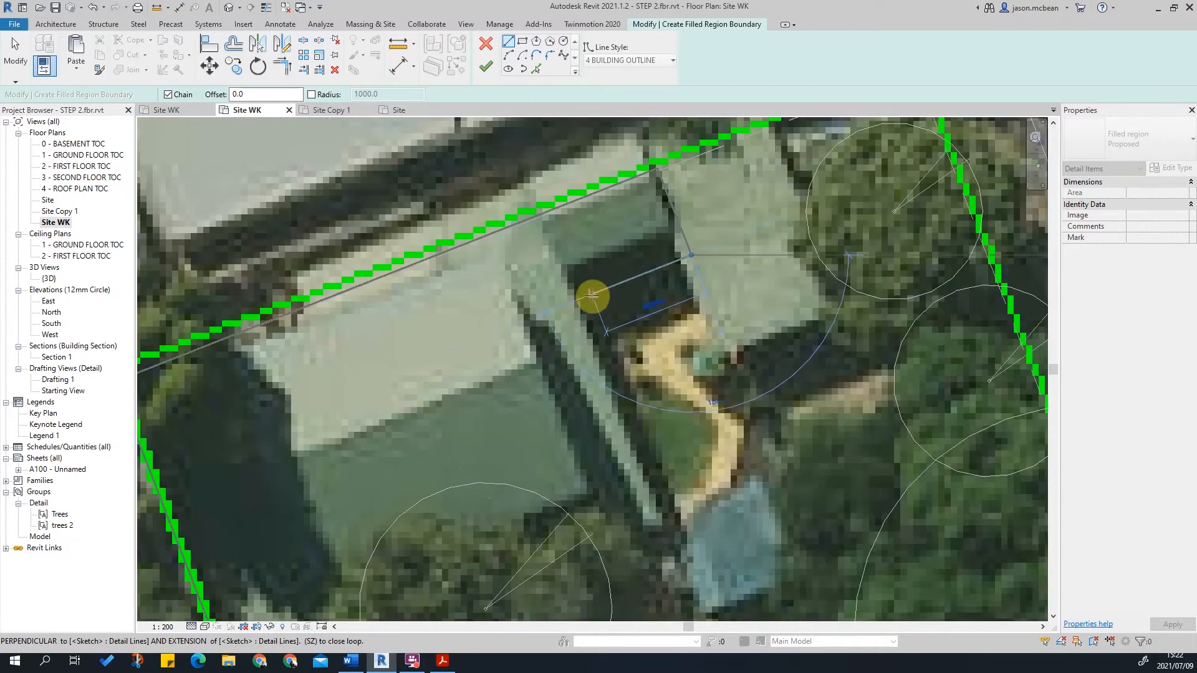
left_click(574, 299)
scroll(618, 424, "down", 2)
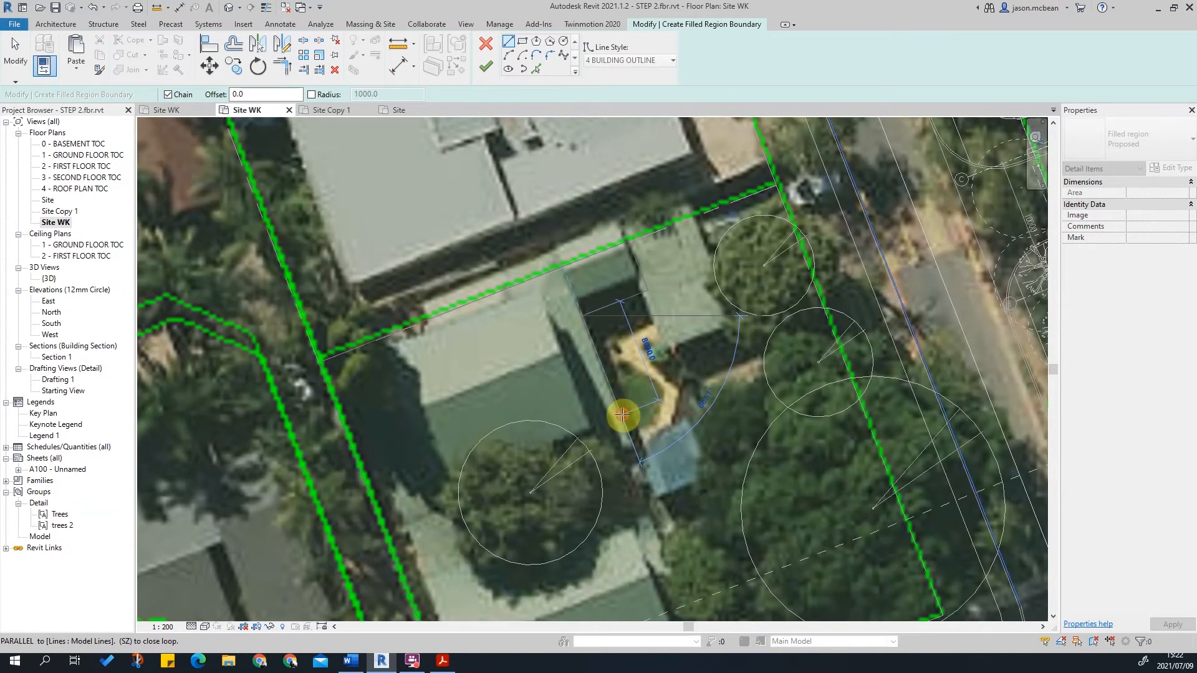
- Trace the boundary down the narrow roof and around the three sides of the tree-covered courtyard
left_click(624, 415)
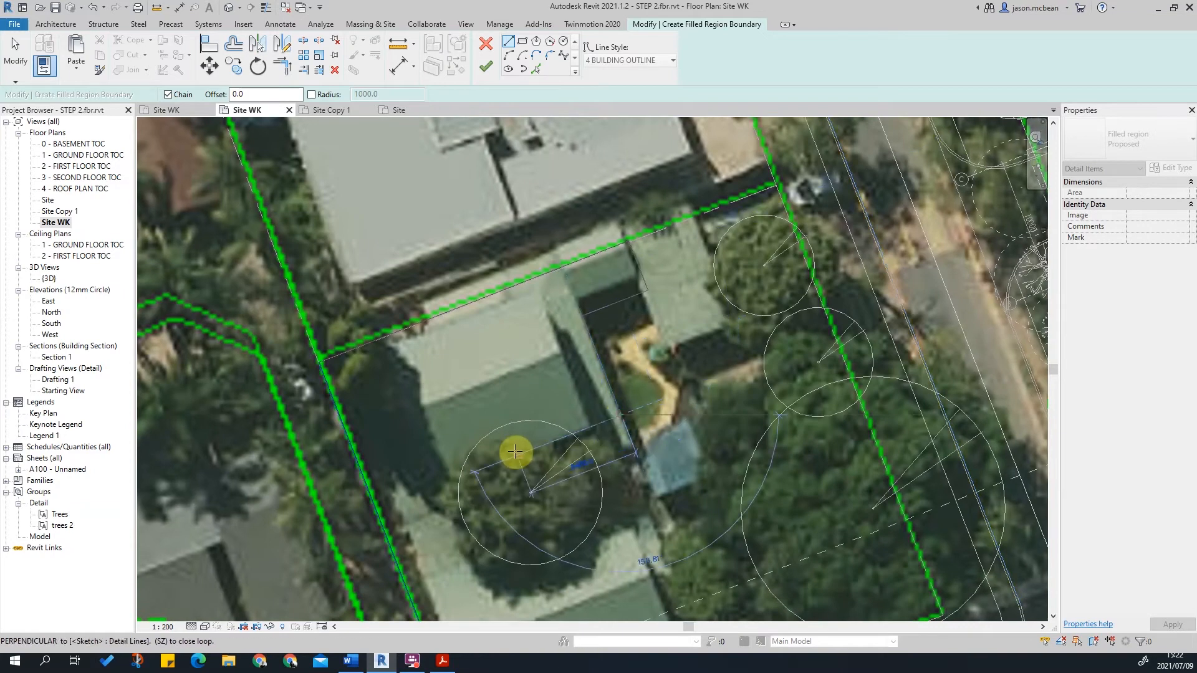
left_click(449, 479)
scroll(460, 504, "down", 1)
scroll(470, 534, "up", 1)
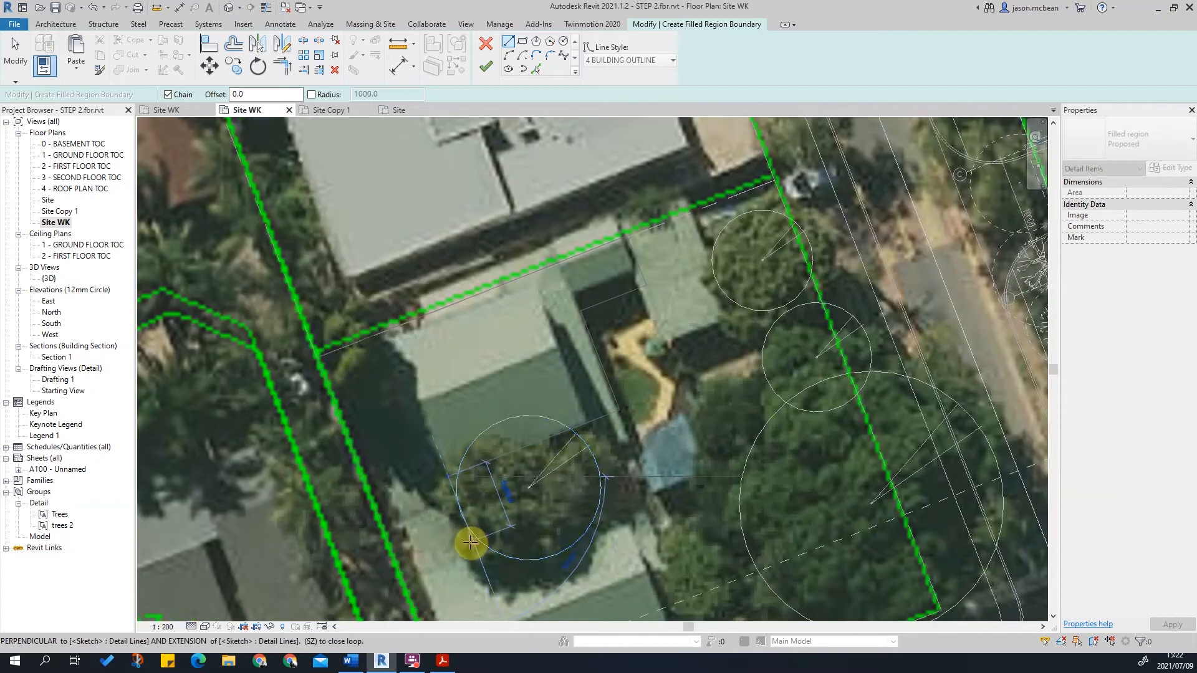
left_click(491, 568)
left_click(623, 520)
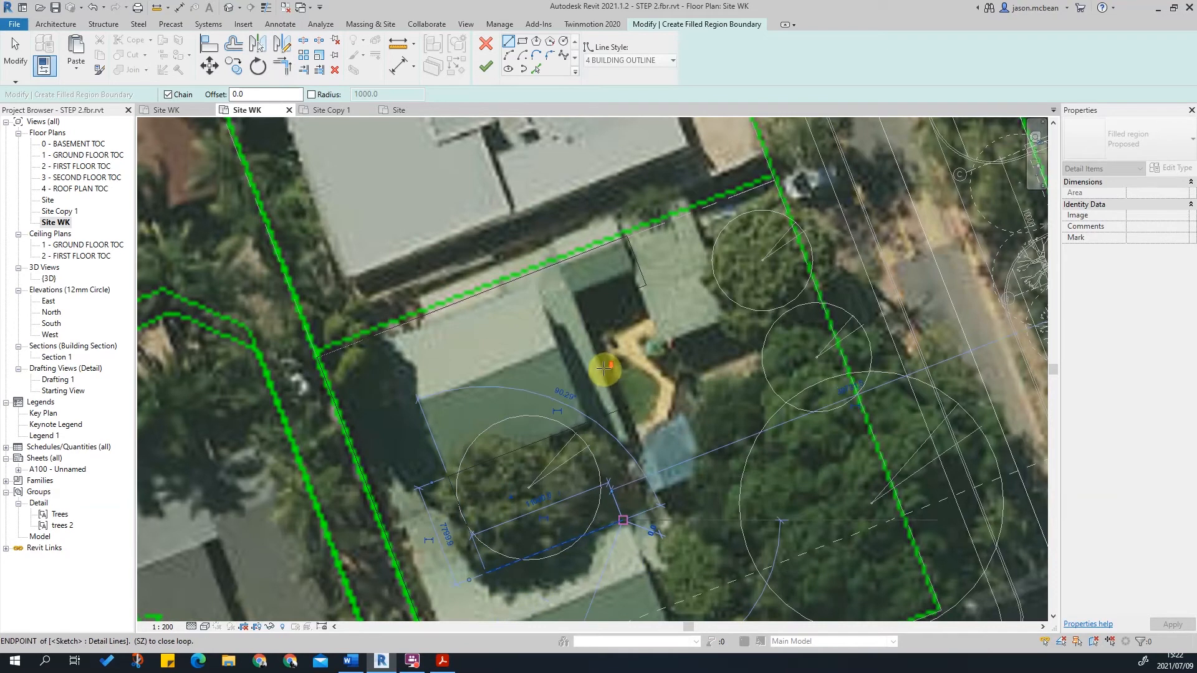
- Close the boundary around the south wing's east and south edges, using a perpendicular snap override, and end the line sketching
scroll(633, 554, "up", 1)
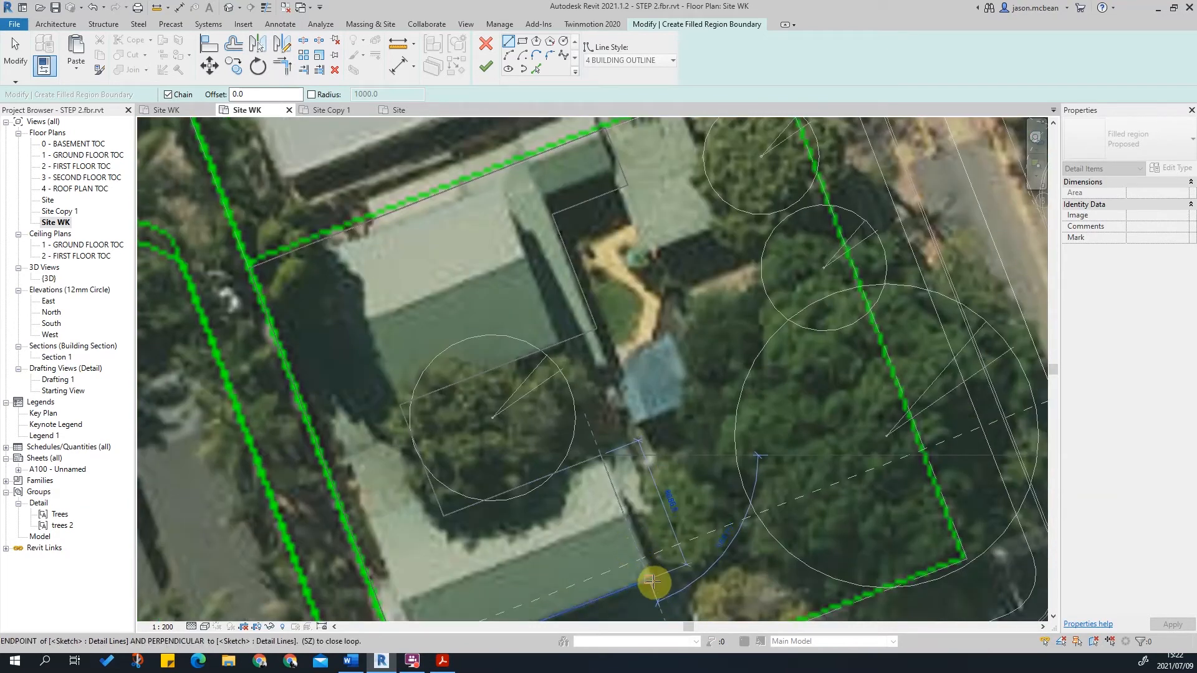
scroll(647, 570, "up", 2)
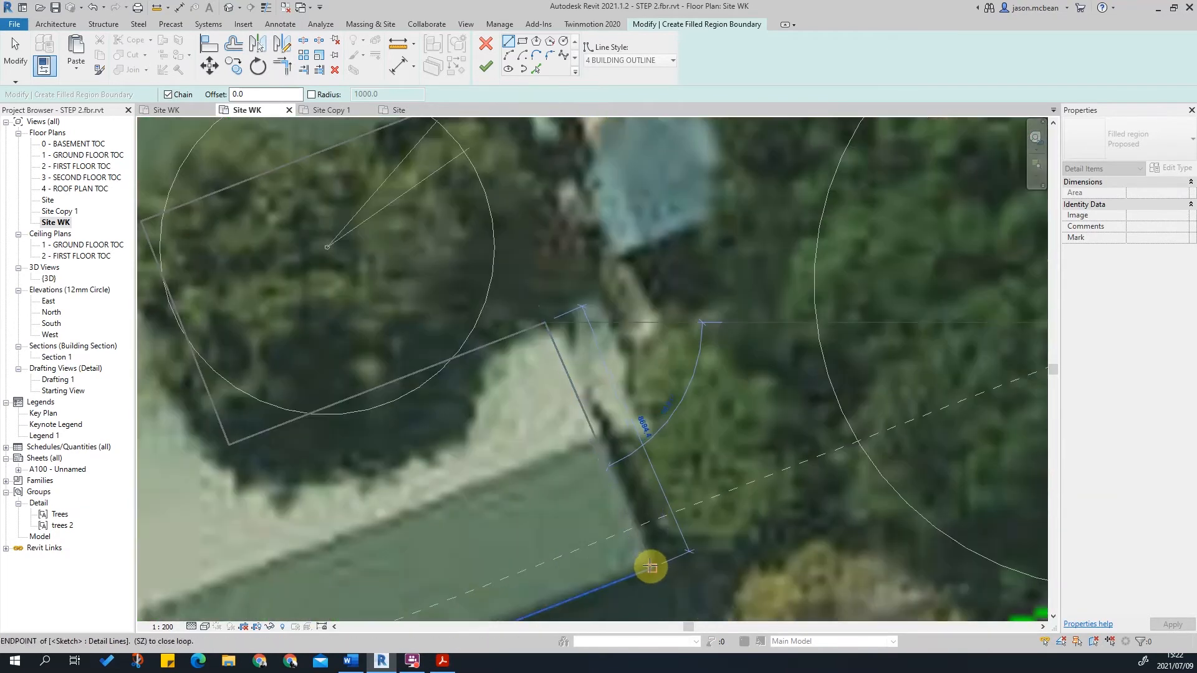
key("s")
key("p")
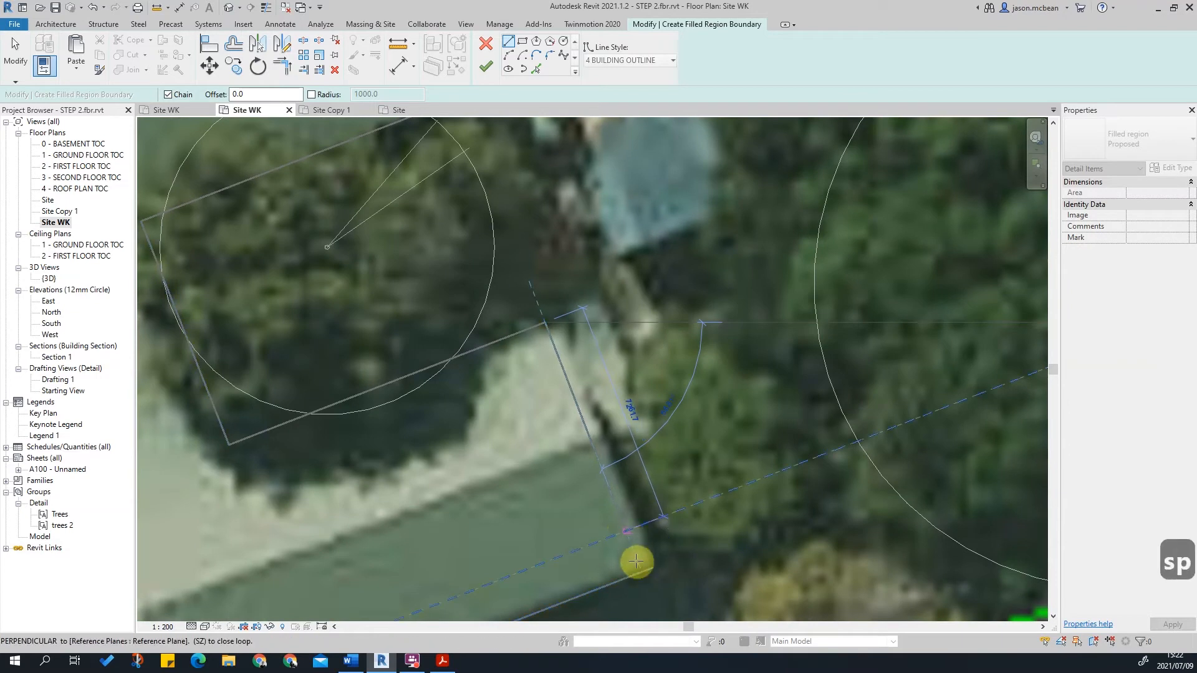
key("Escape")
scroll(663, 581, "up", 1)
key("Escape")
scroll(649, 567, "down", 3)
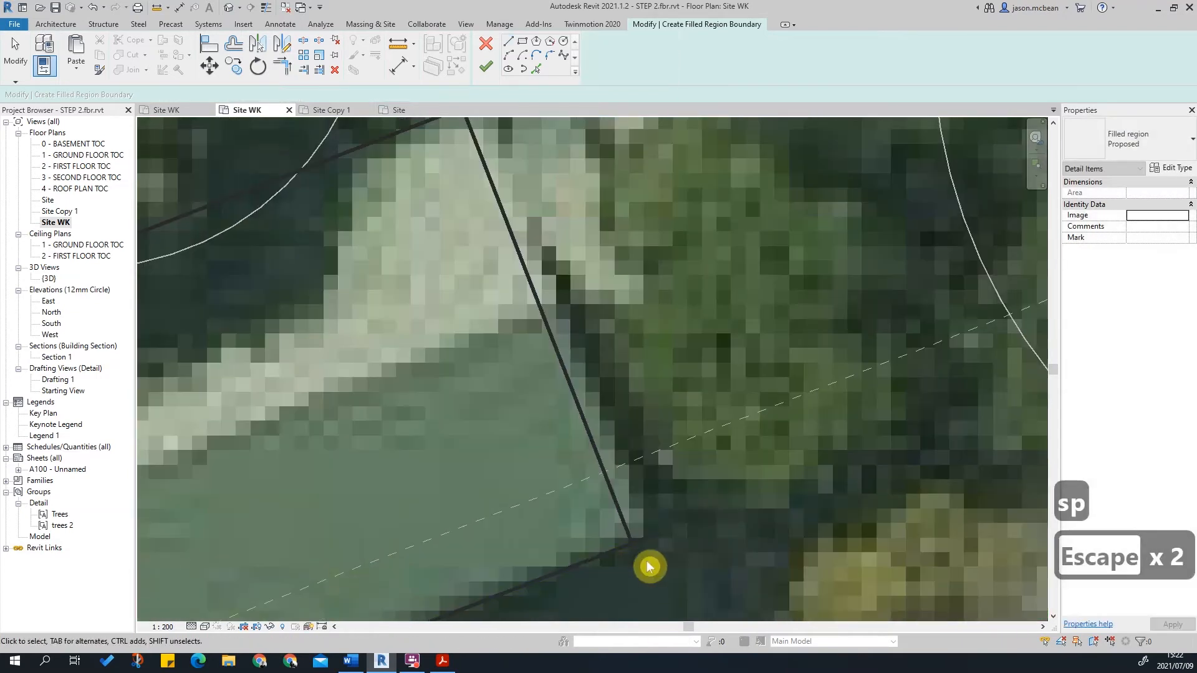
key("t")
key("r")
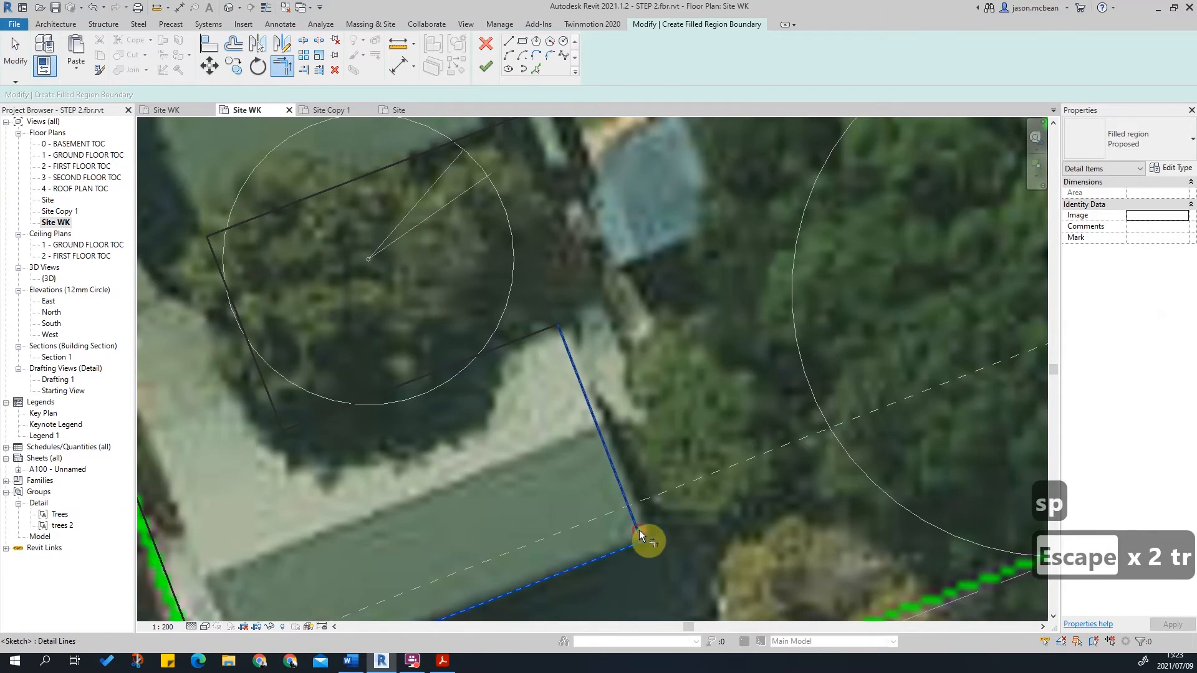
scroll(639, 530, "down", 4)
scroll(660, 500, "up", 6)
key("Escape")
key("Escape")
scroll(702, 474, "down", 4)
- Select the connected chain of boundary lines and inspect its corners for a closed loop
key("Tab")
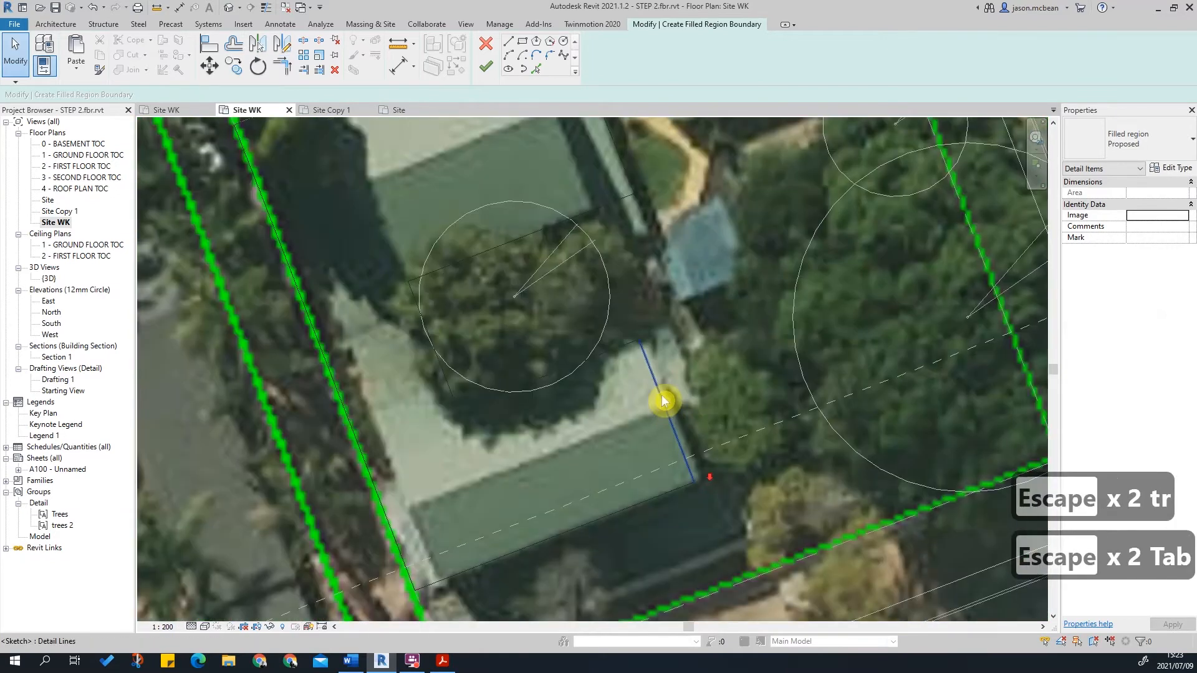
left_click(669, 460)
scroll(716, 262, "down", 3)
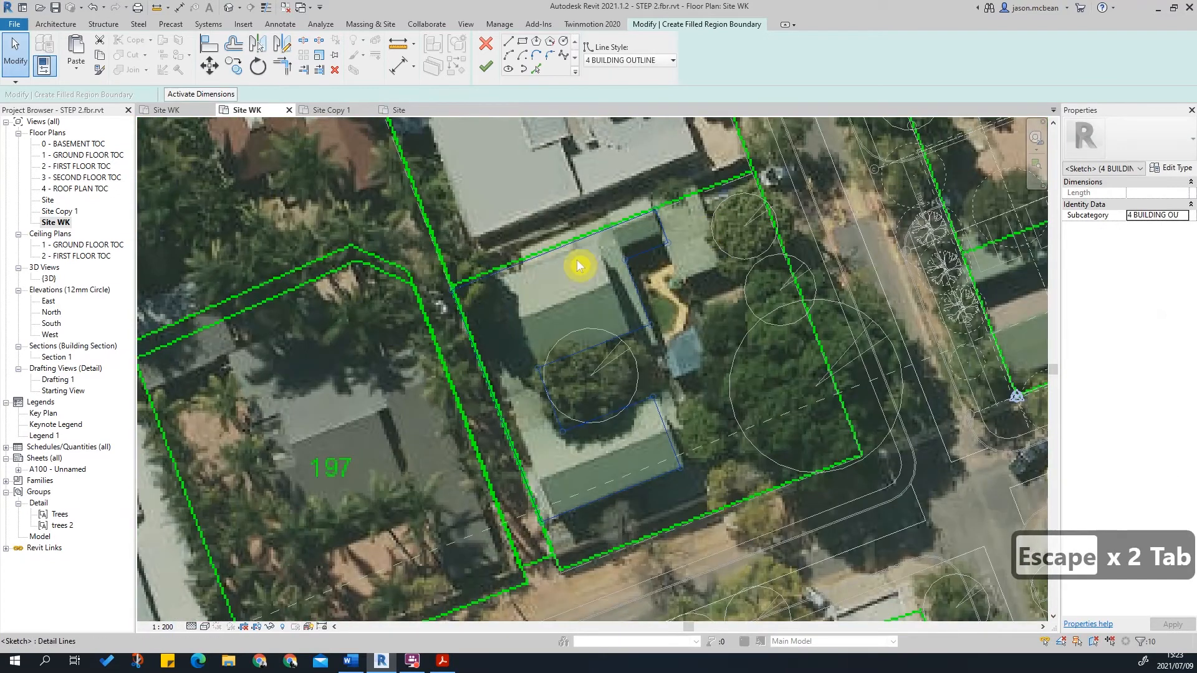
scroll(527, 367, "up", 4)
scroll(588, 272, "up", 3)
key("Escape")
key("Tab")
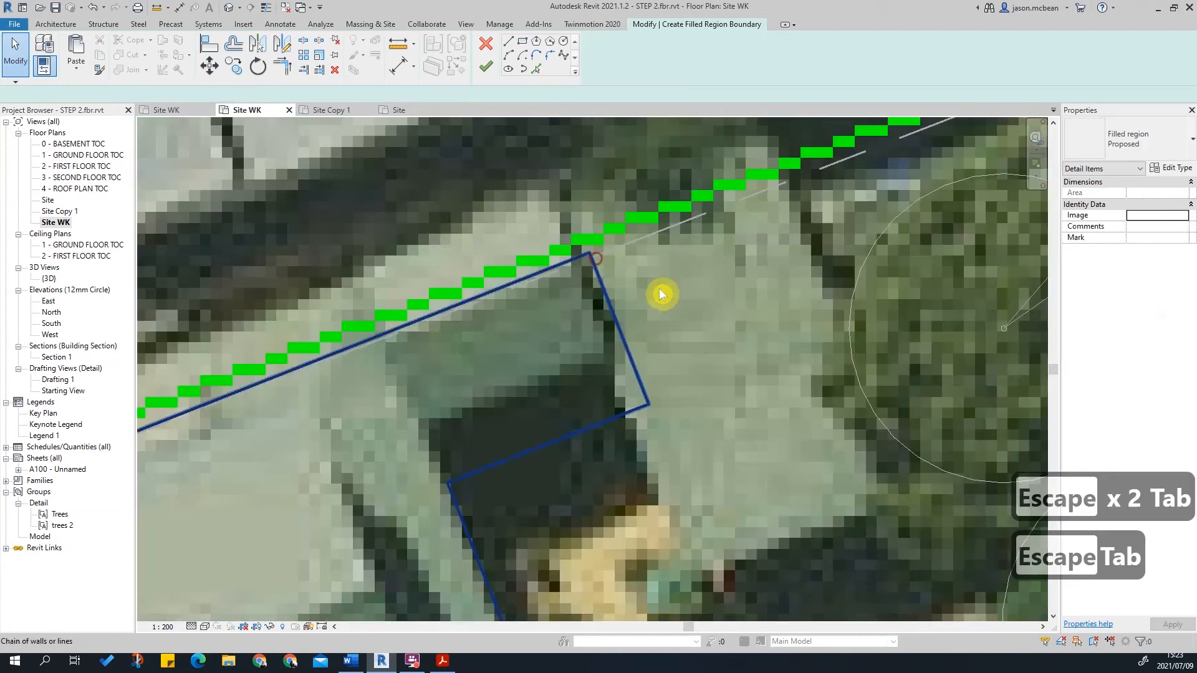
scroll(738, 259, "down", 4)
scroll(655, 521, "down", 1)
scroll(586, 281, "down", 2)
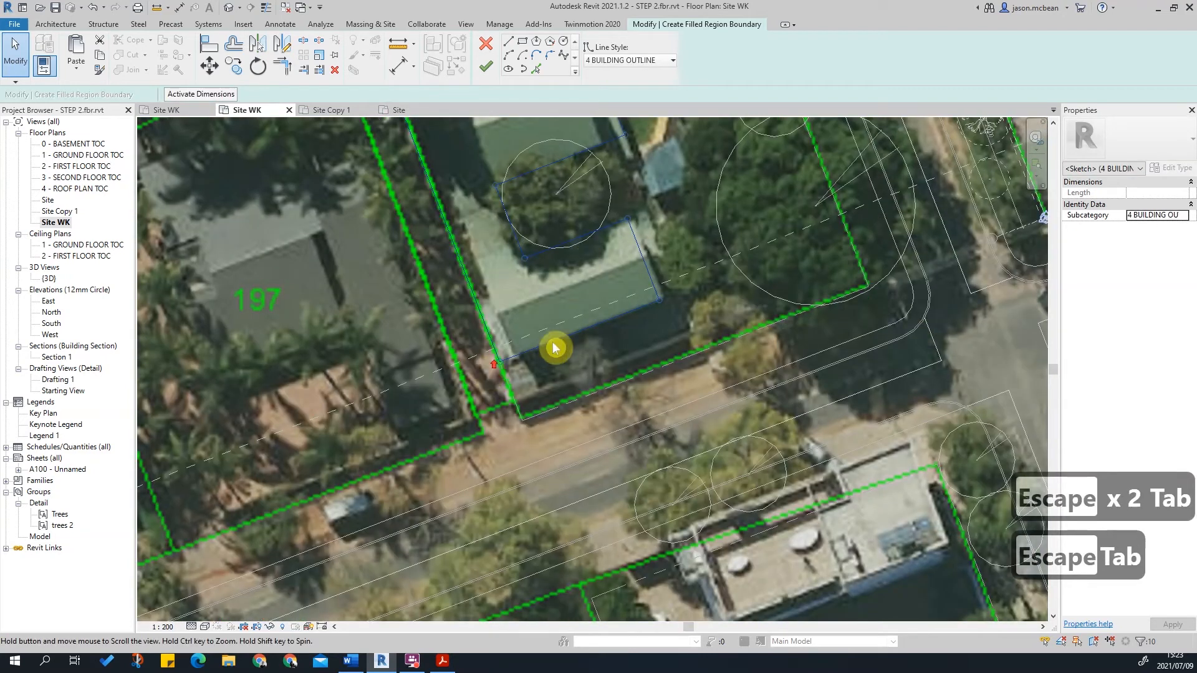
scroll(515, 358, "up", 5)
key("Escape")
scroll(568, 392, "down", 5)
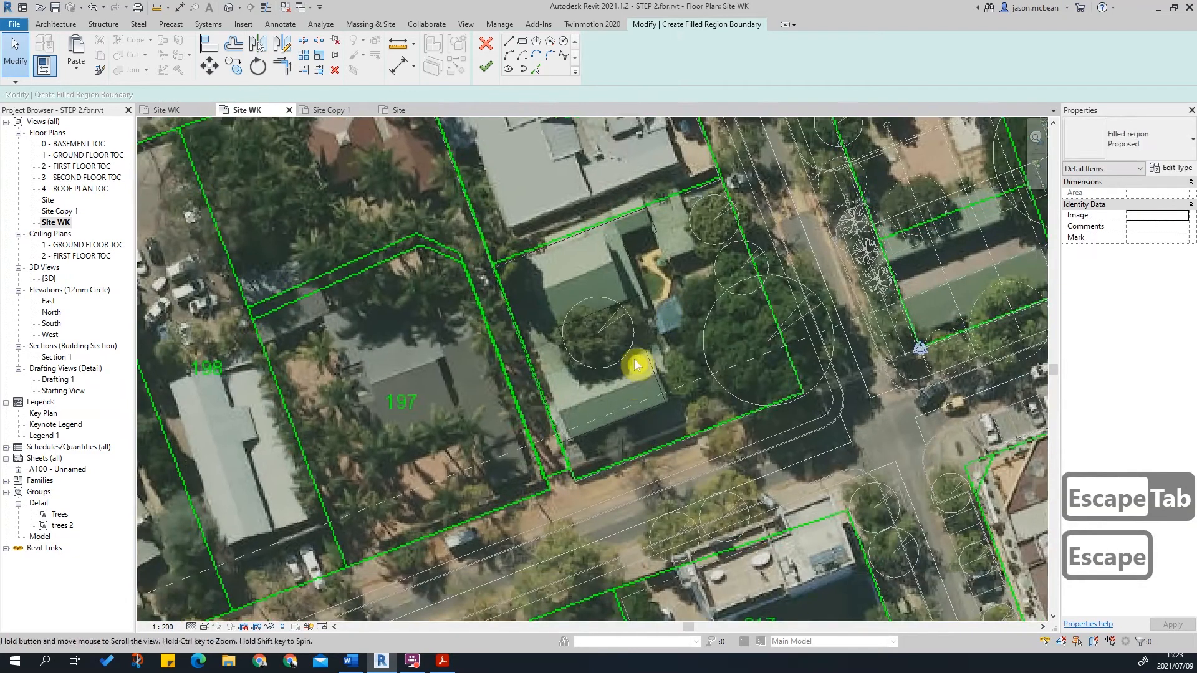
- Finish the filled region boundary for the green-roofed building
left_click(491, 73)
key("Escape")
key("Escape")
scroll(592, 300, "up", 1)
scroll(586, 290, "up", 1)
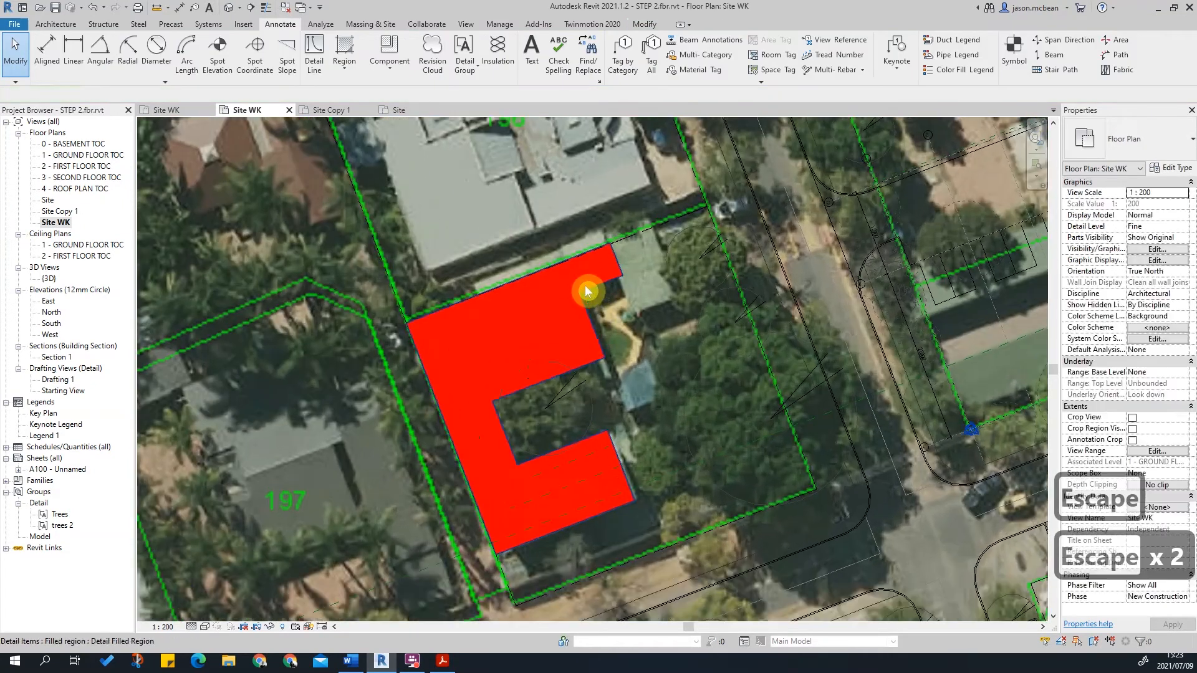
- Change the green-roofed building's filled region type to Existing
left_click(599, 292)
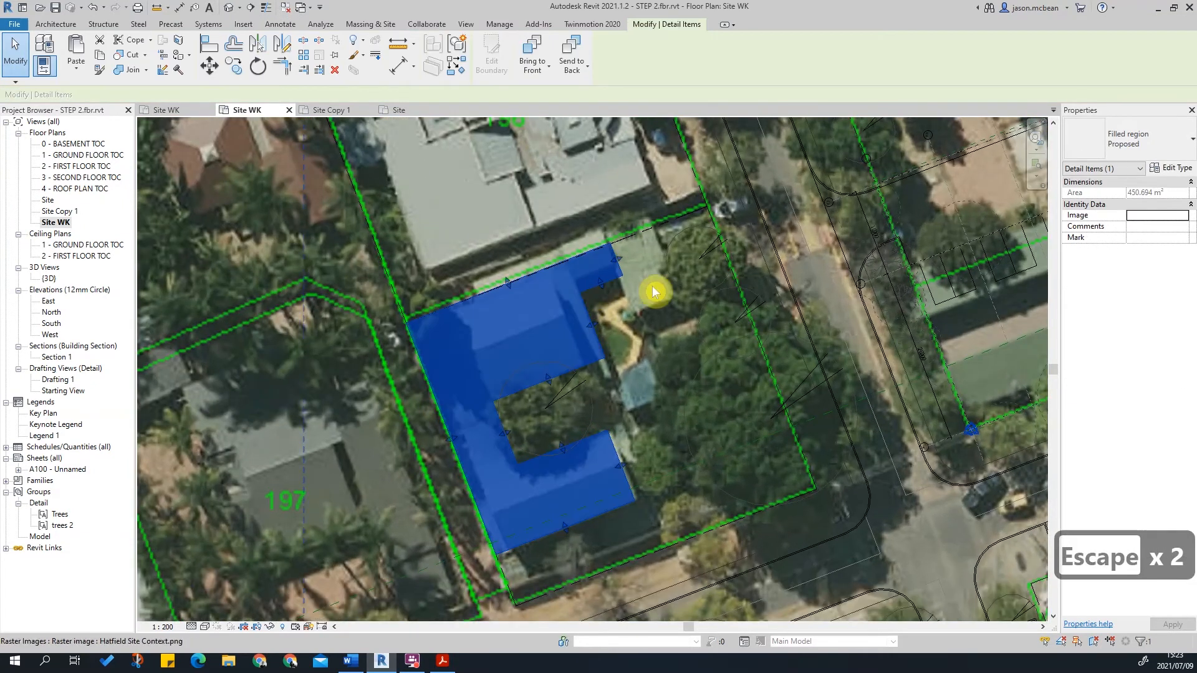
left_click(1132, 134)
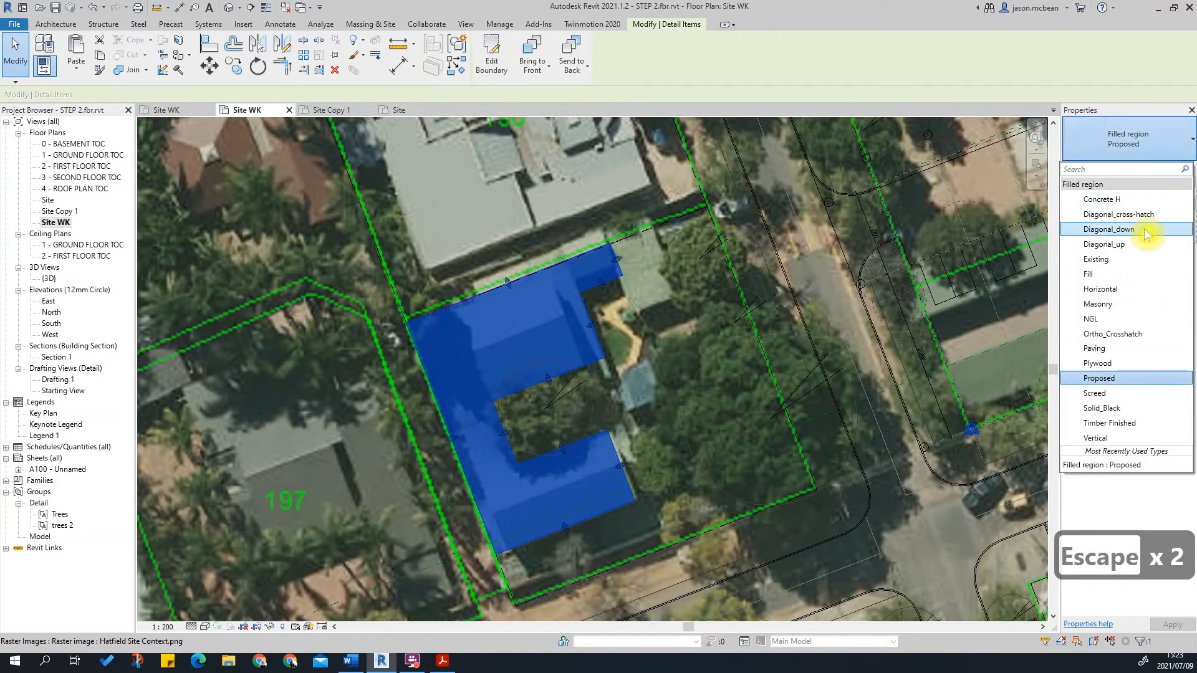
left_click(1132, 259)
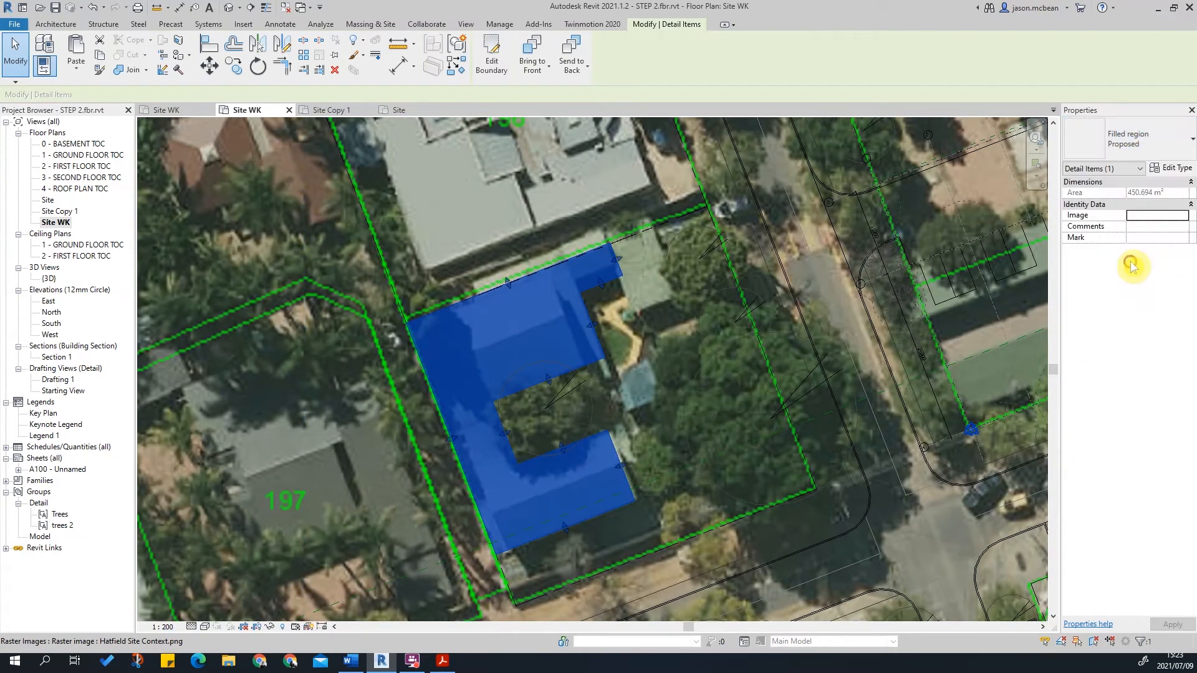
key("Escape")
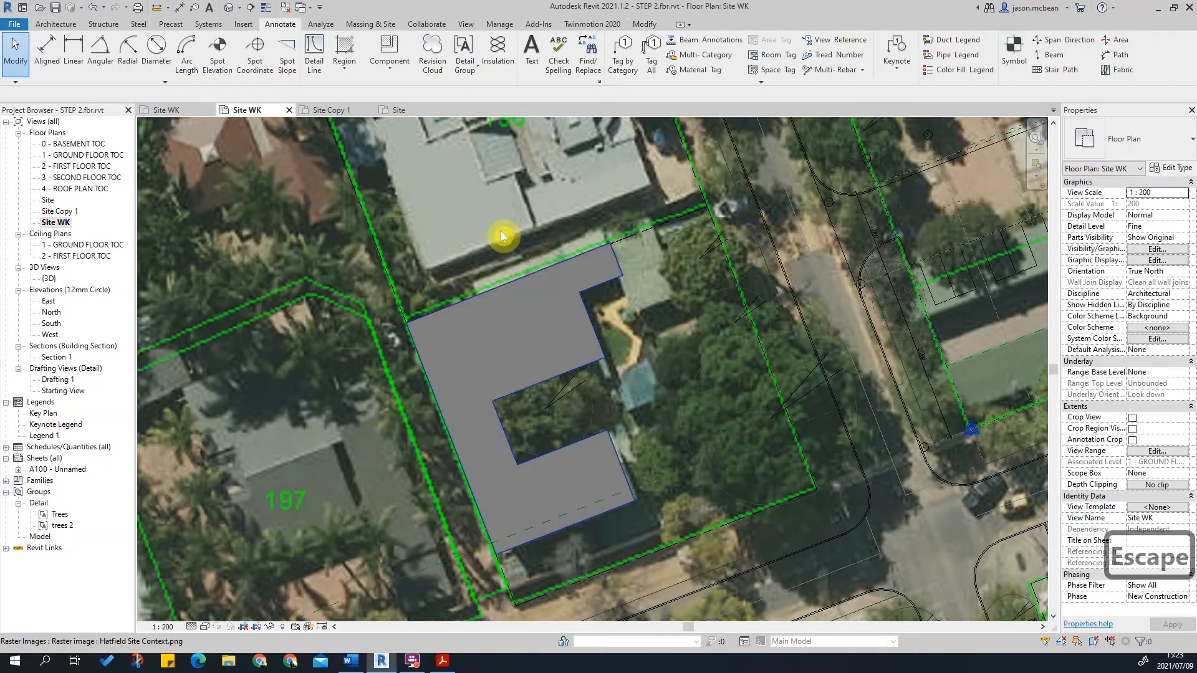
left_click(389, 69)
key("Escape")
left_click(345, 47)
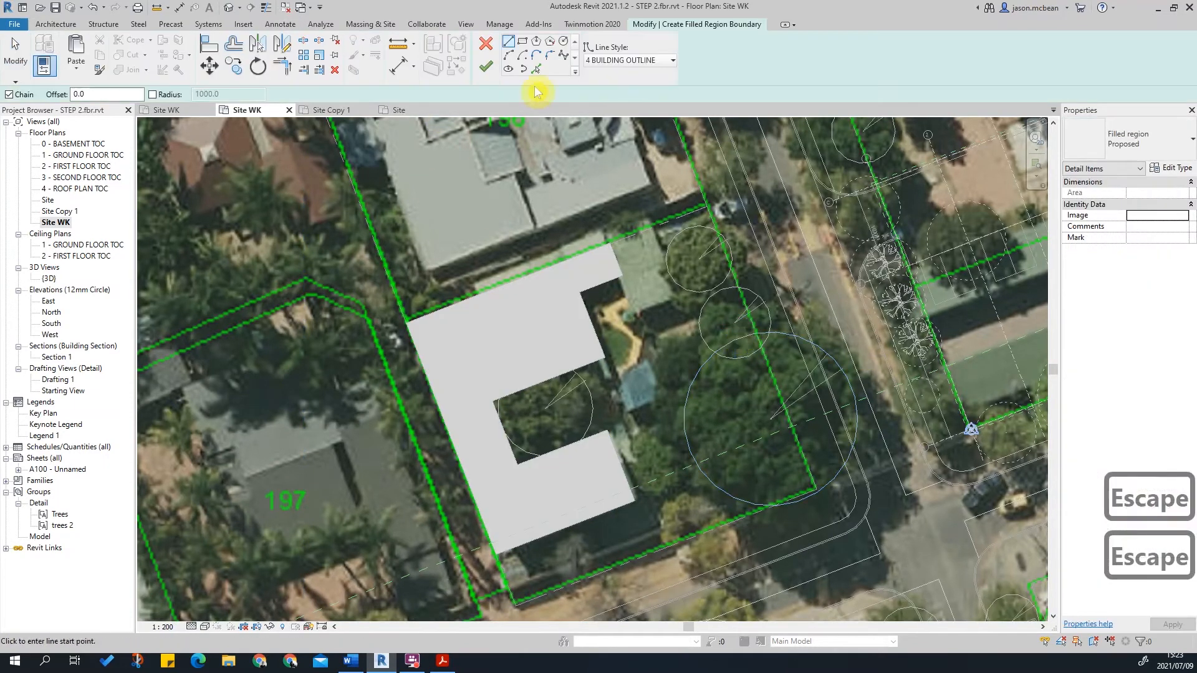
left_click(1129, 138)
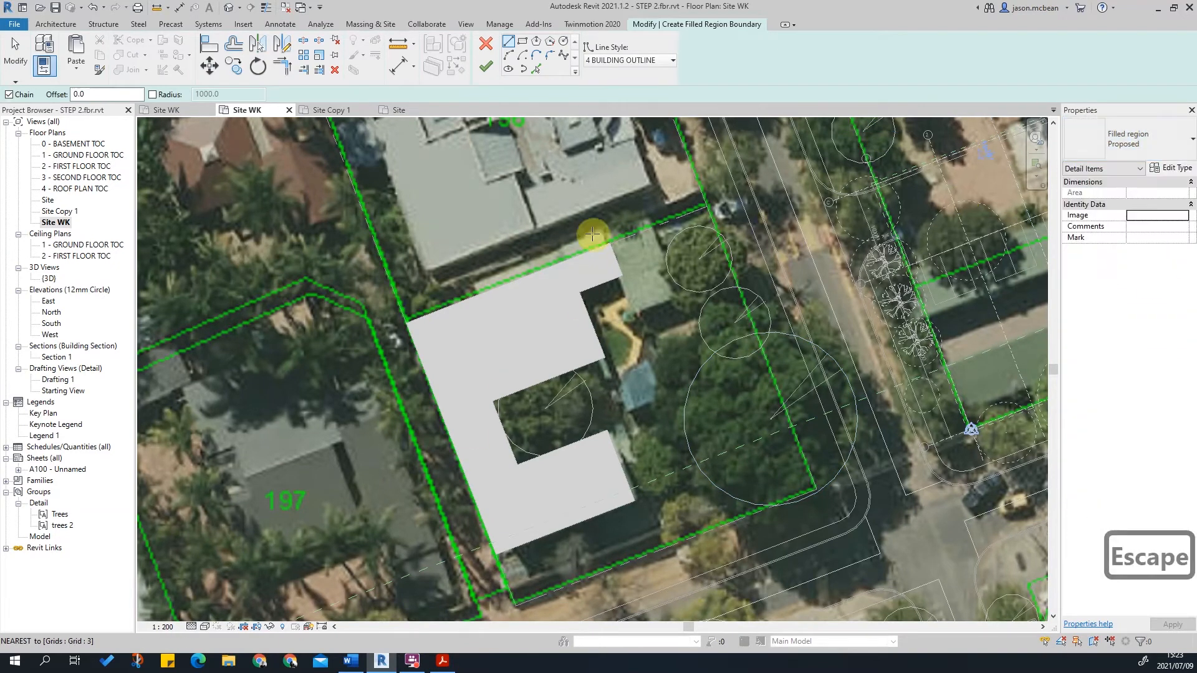
key("Escape")
left_click(486, 65)
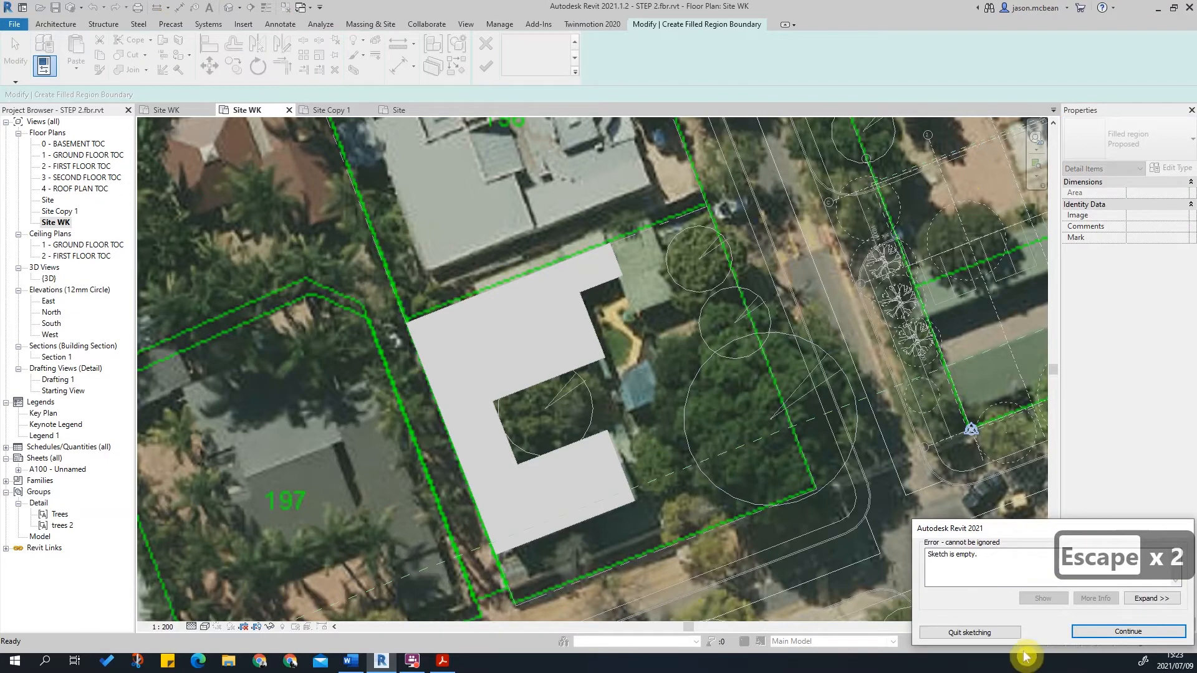
left_click(1157, 632)
left_click(485, 43)
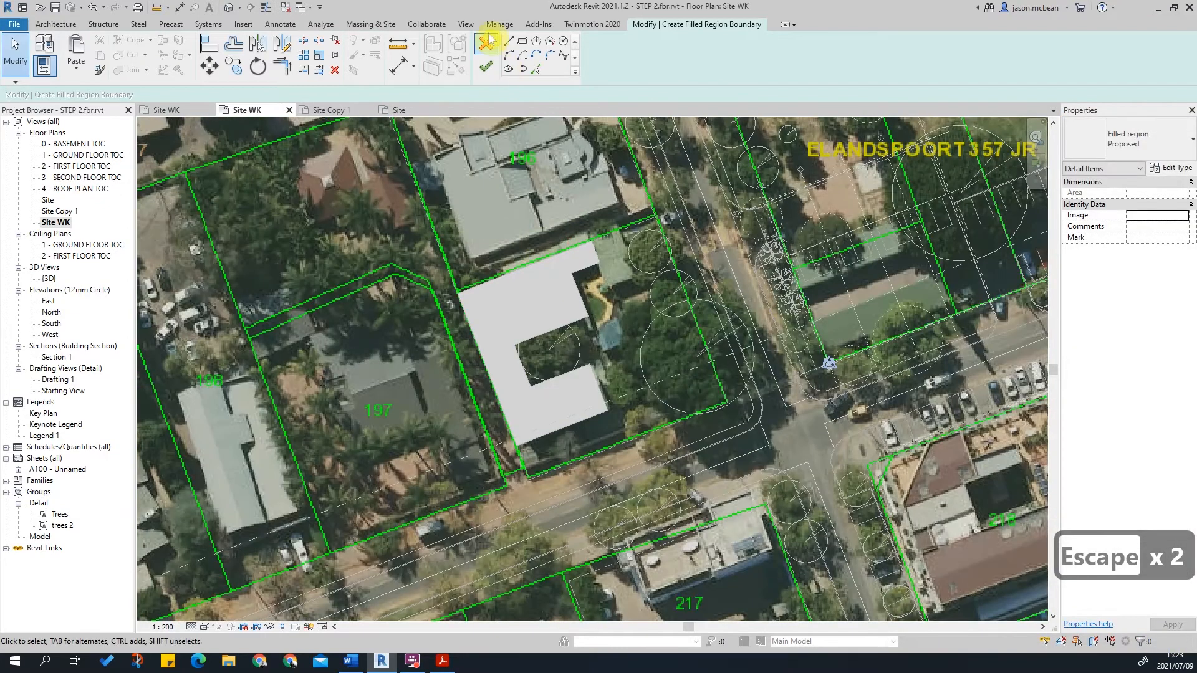
scroll(585, 332, "down", 3)
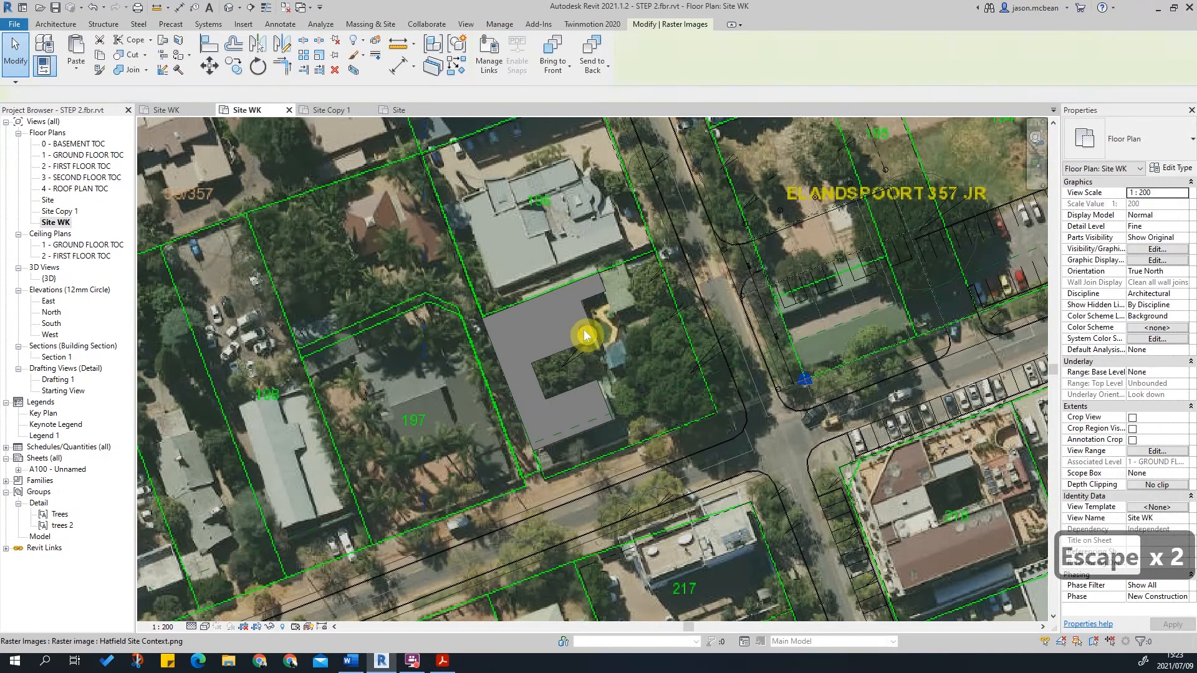
- Review the filled regions over the existing buildings and the corner site between them against the aerial photo
left_click(598, 367)
middle_click_drag(743, 426, 616, 442)
key("Escape")
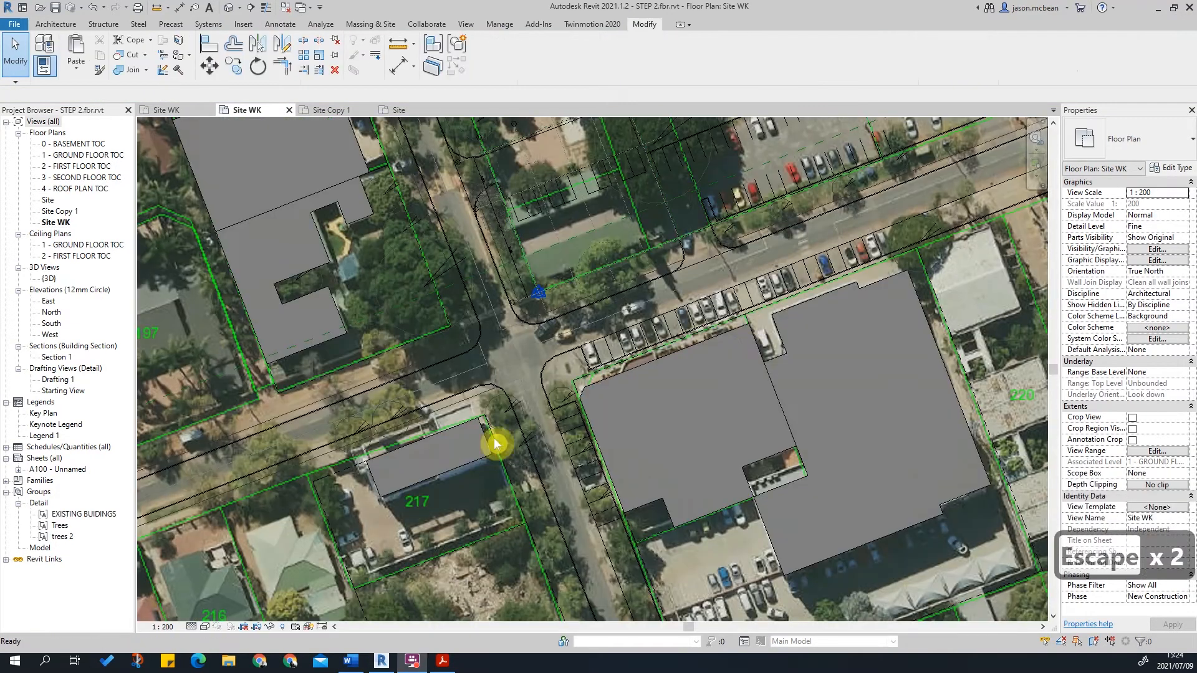
scroll(654, 457, "down", 2)
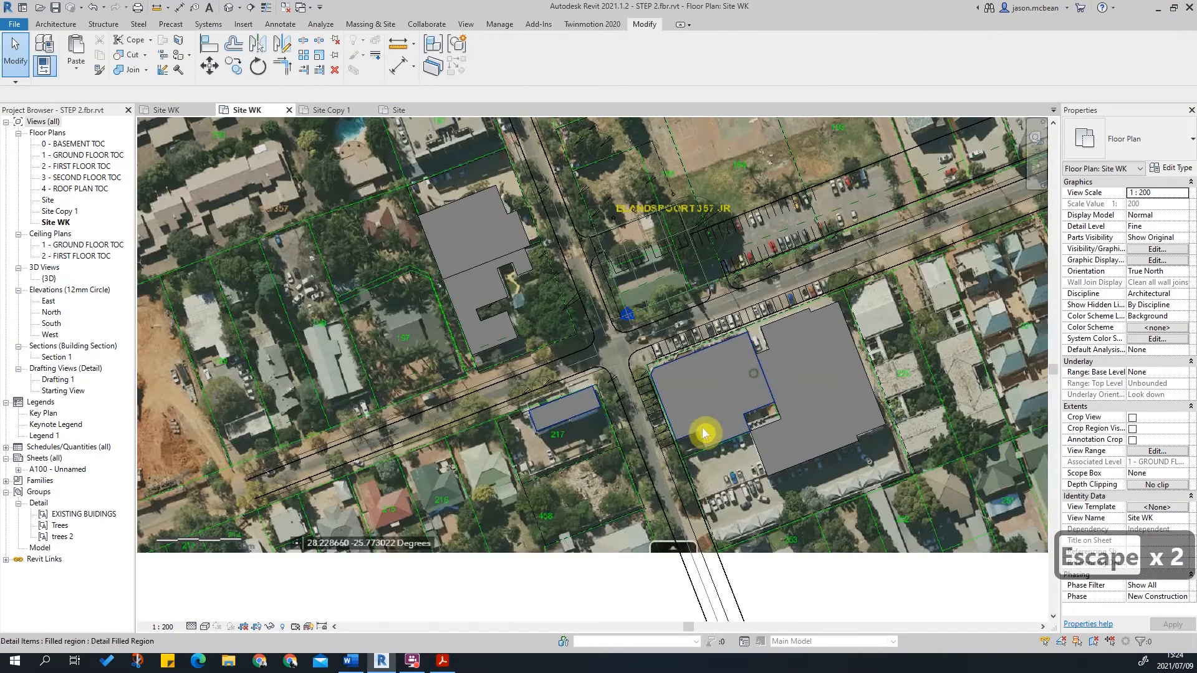
scroll(704, 433, "up", 3)
left_click(793, 304)
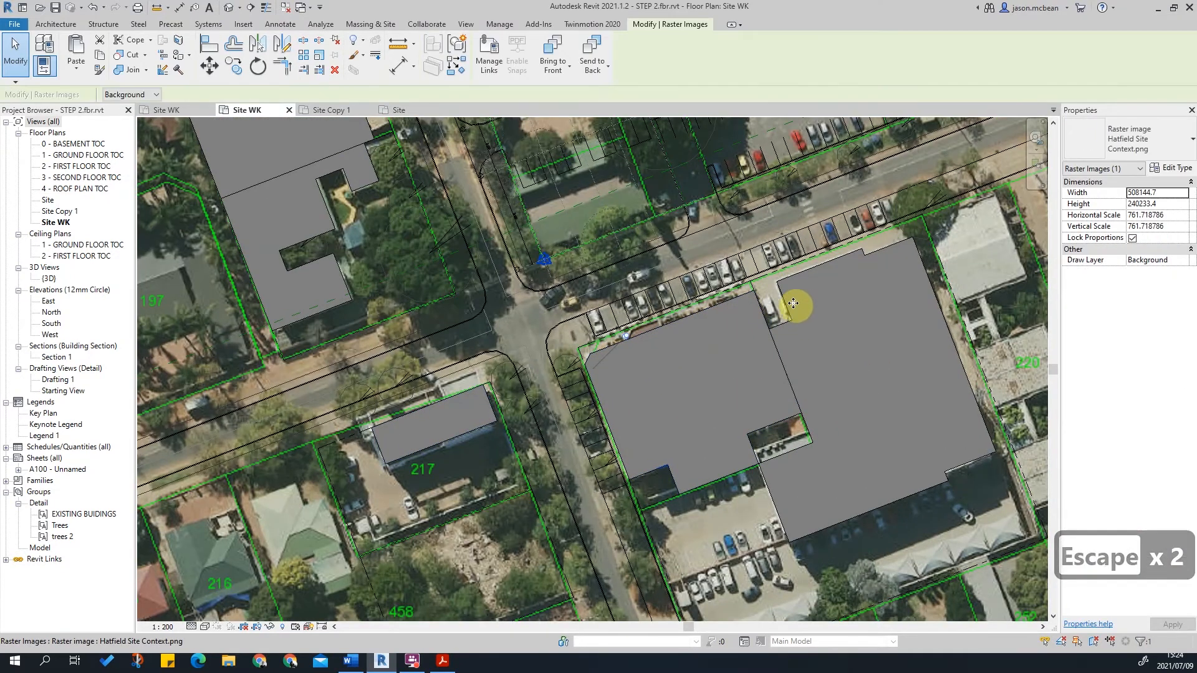
key("Escape")
left_click(804, 268)
key("Escape")
scroll(700, 374, "down", 2)
middle_click_drag(700, 374, 492, 436)
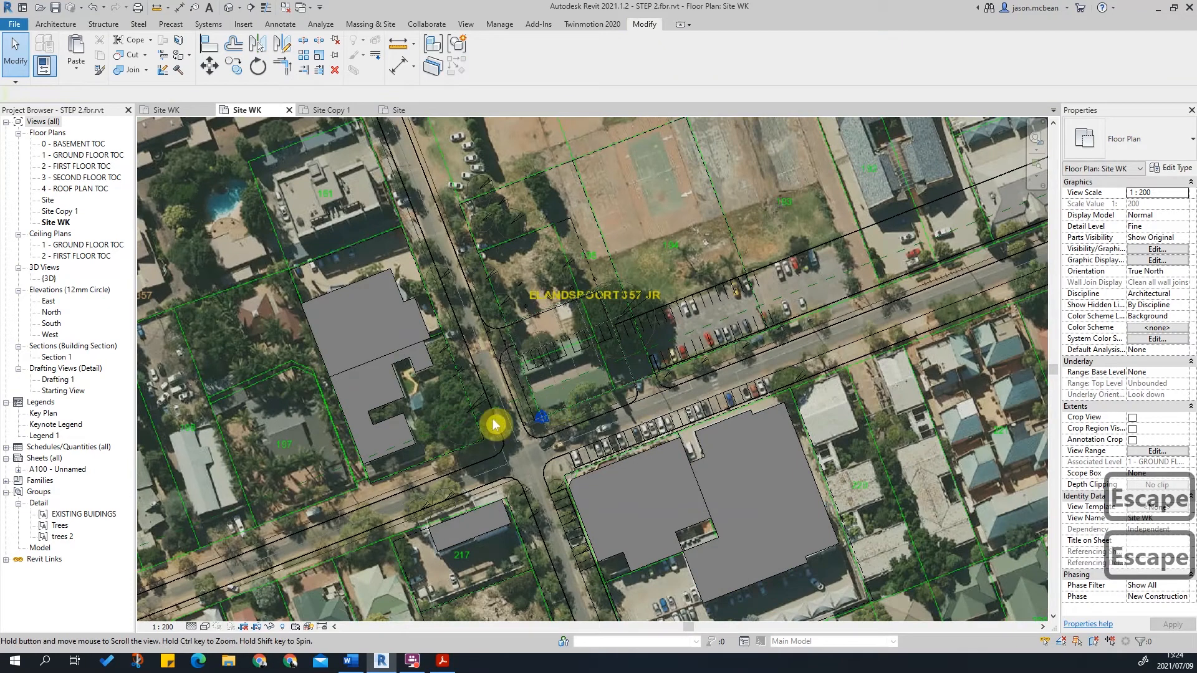
scroll(414, 262, "up", 3)
scroll(561, 302, "down", 2)
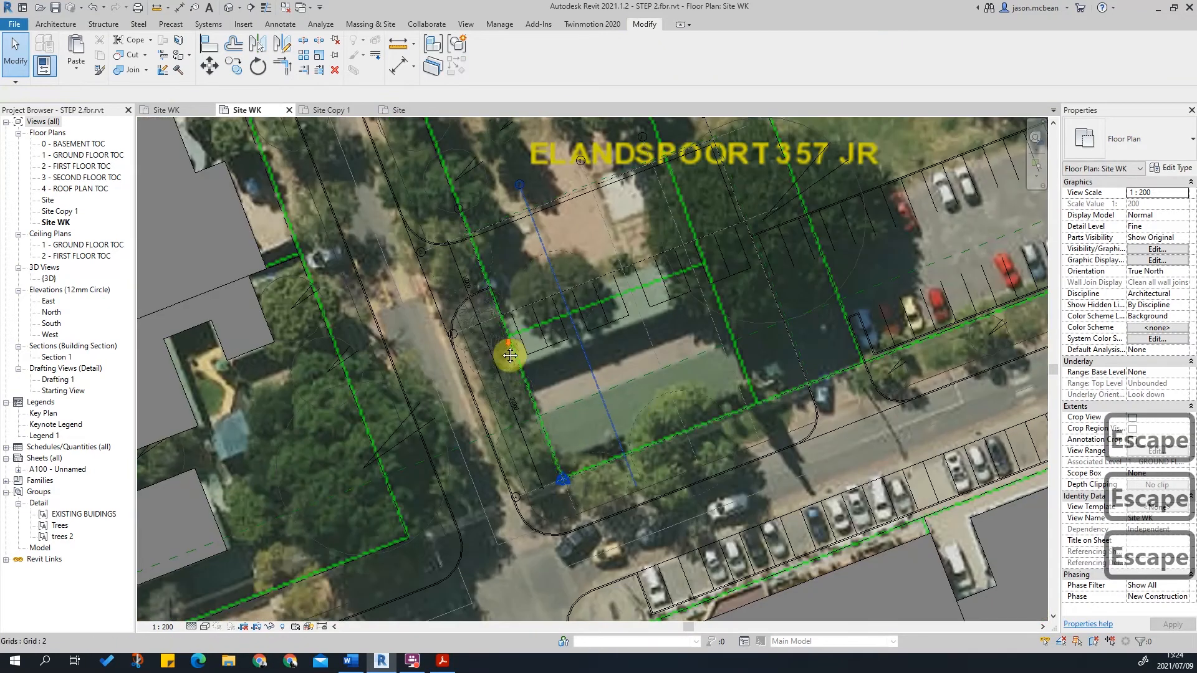
scroll(503, 352, "down", 4)
key("v")
key("h")
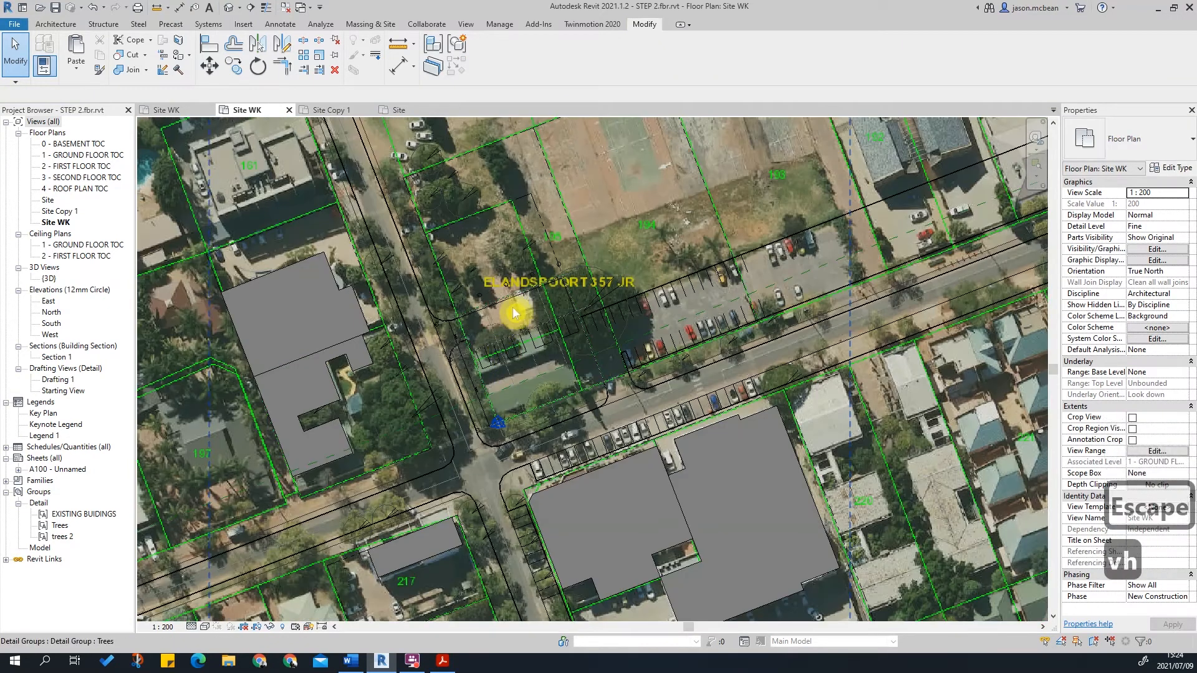
key("c")
key("g")
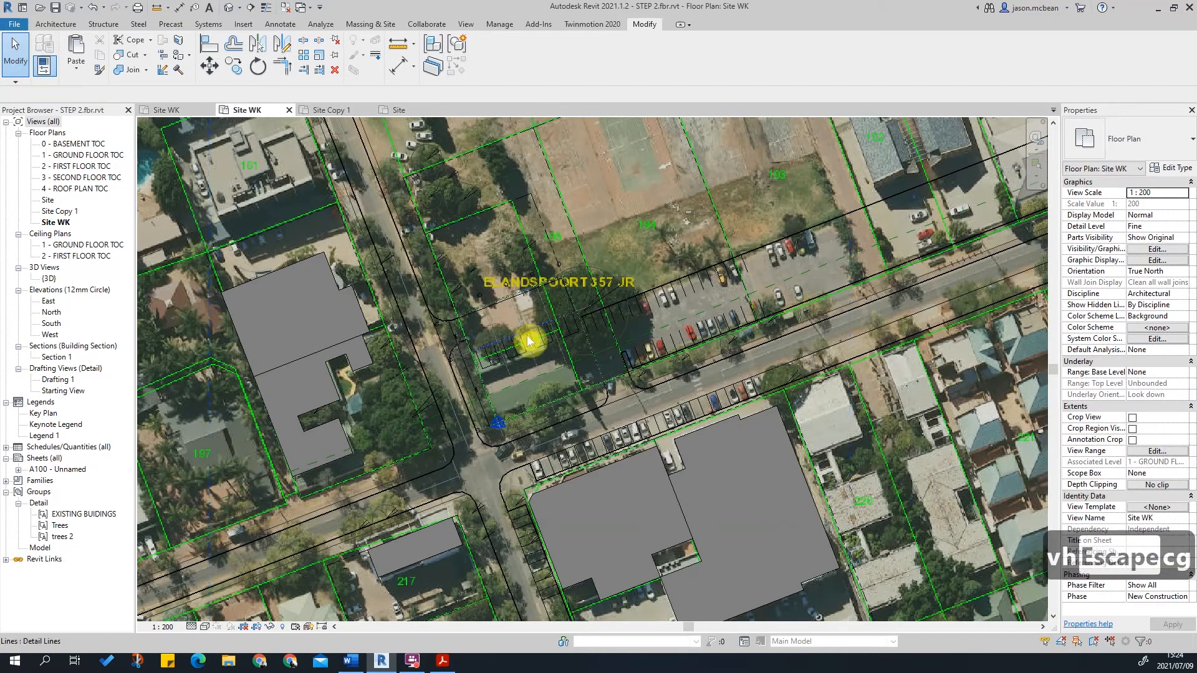
key("Escape")
key("Escape")
scroll(593, 368, "down", 2)
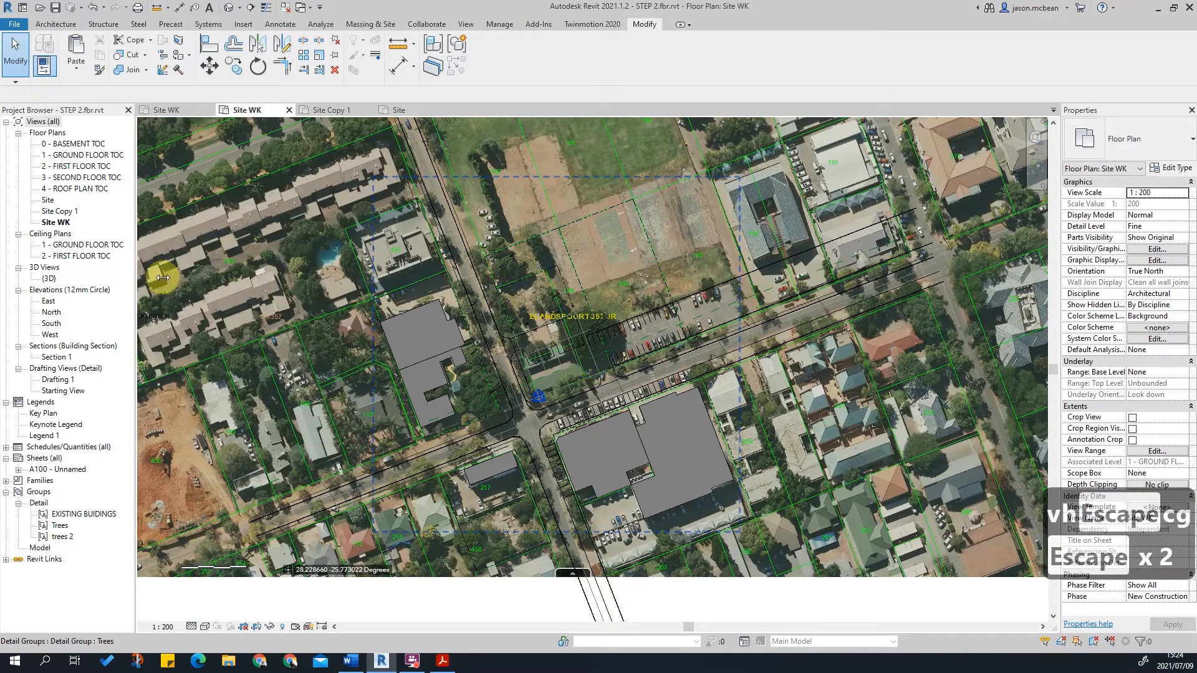
- Hide the Raster Images category in the Site WK view through its visibility/graphic overrides
key("v")
key("g")
key("r")
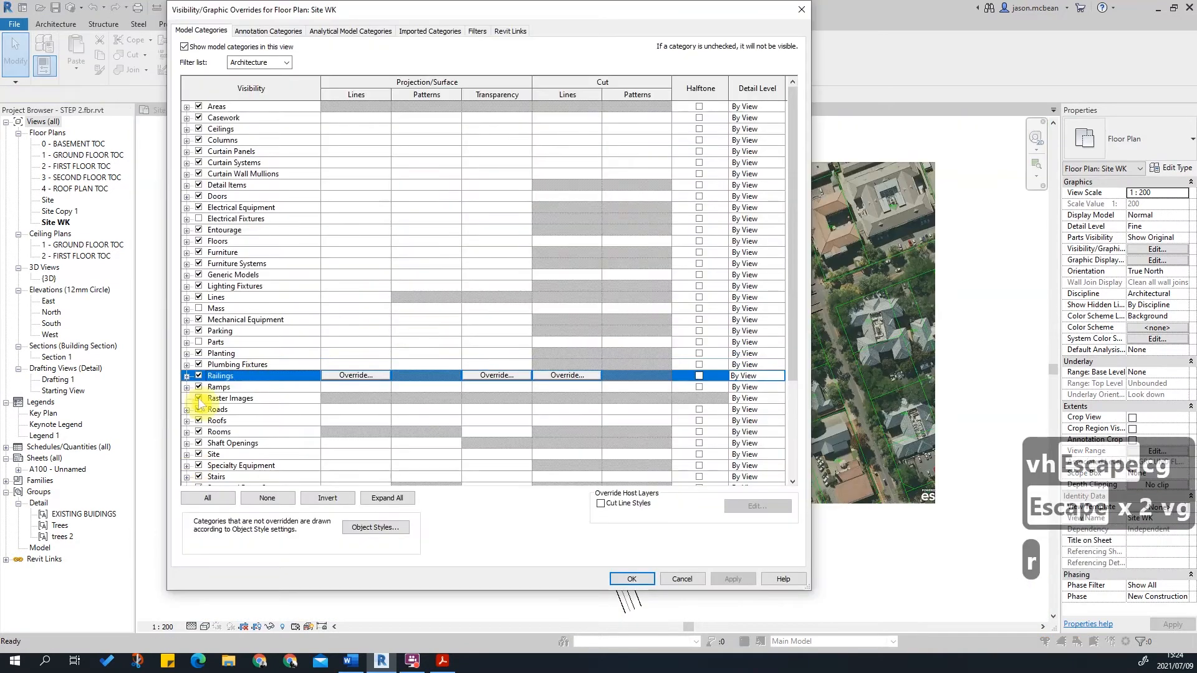
scroll(232, 413, "down", 2)
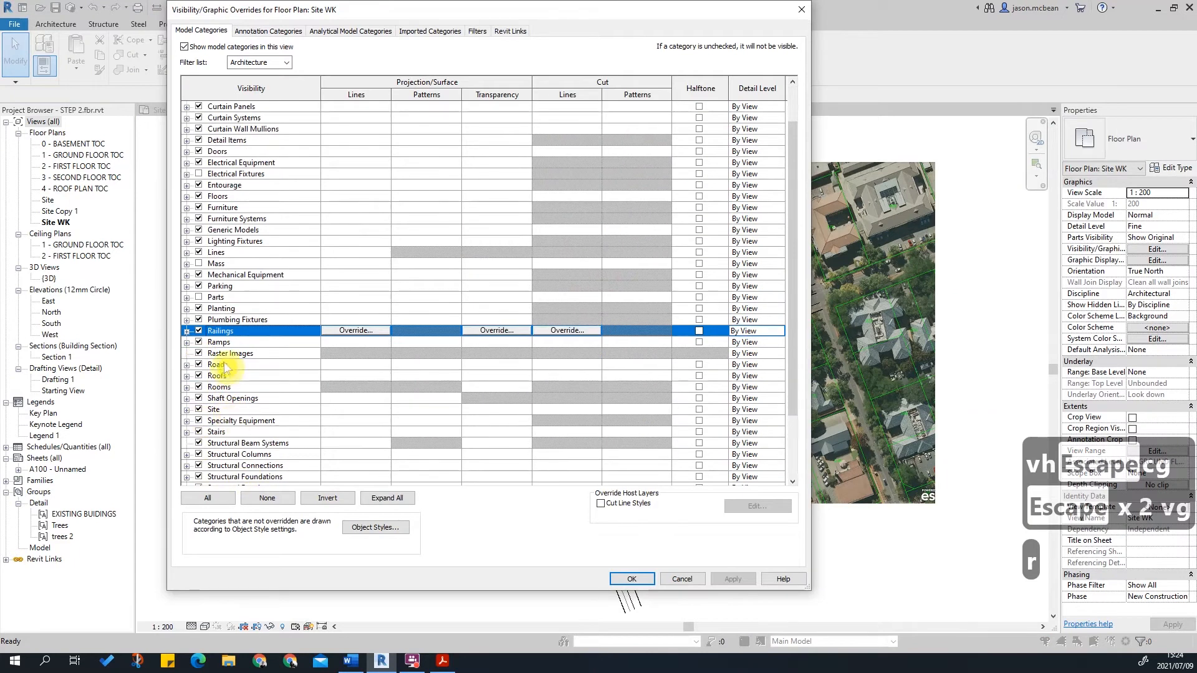
left_click(198, 353)
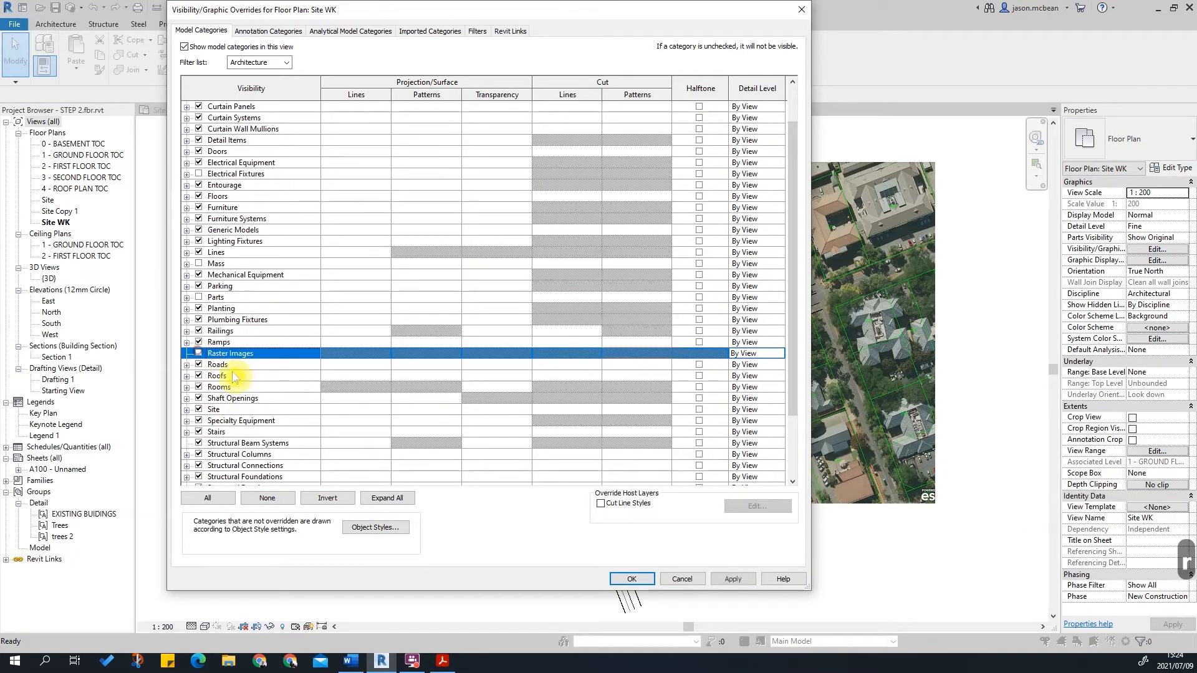
left_click(631, 579)
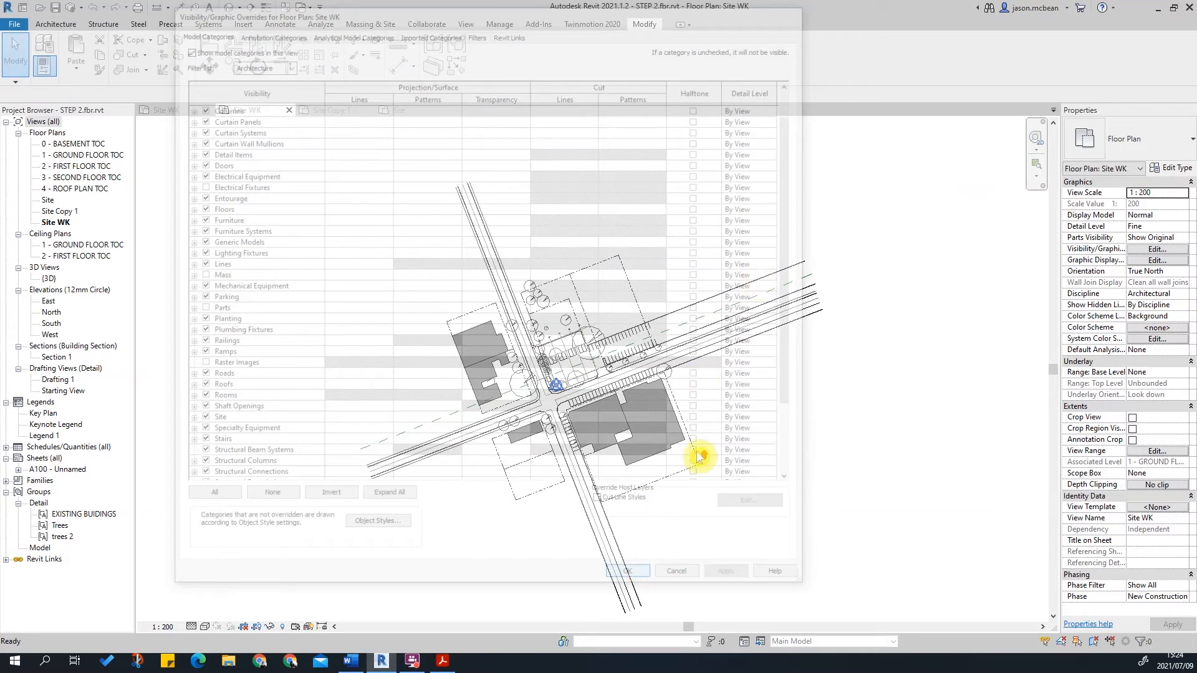
- Start a filled region of the Proposed type for the new building on the corner site
scroll(652, 477, "up", 5)
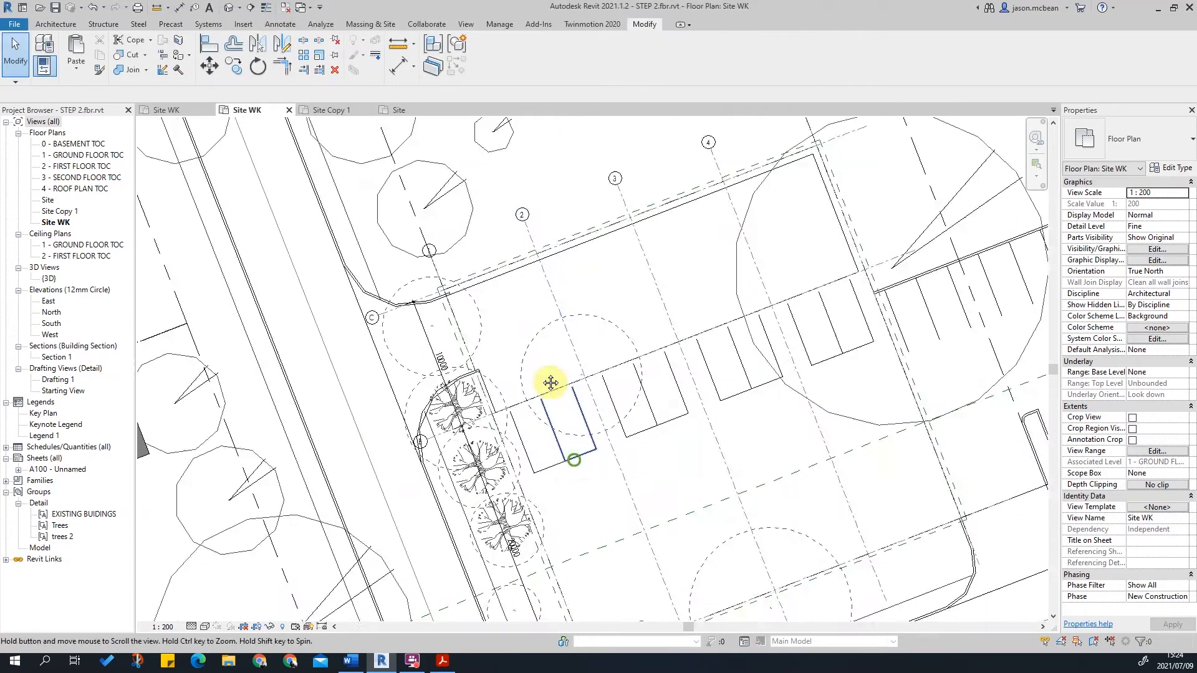
scroll(583, 461, "down", 3)
scroll(554, 306, "up", 3)
middle_click_drag(554, 306, 563, 330)
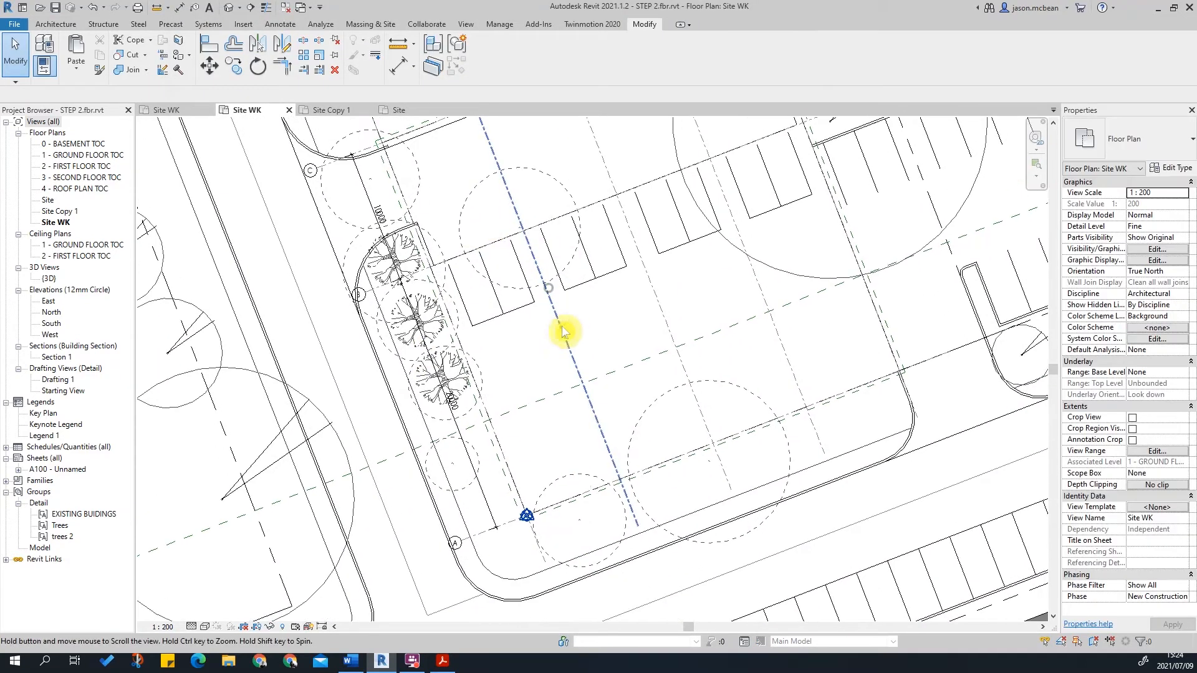
scroll(591, 416, "down", 2)
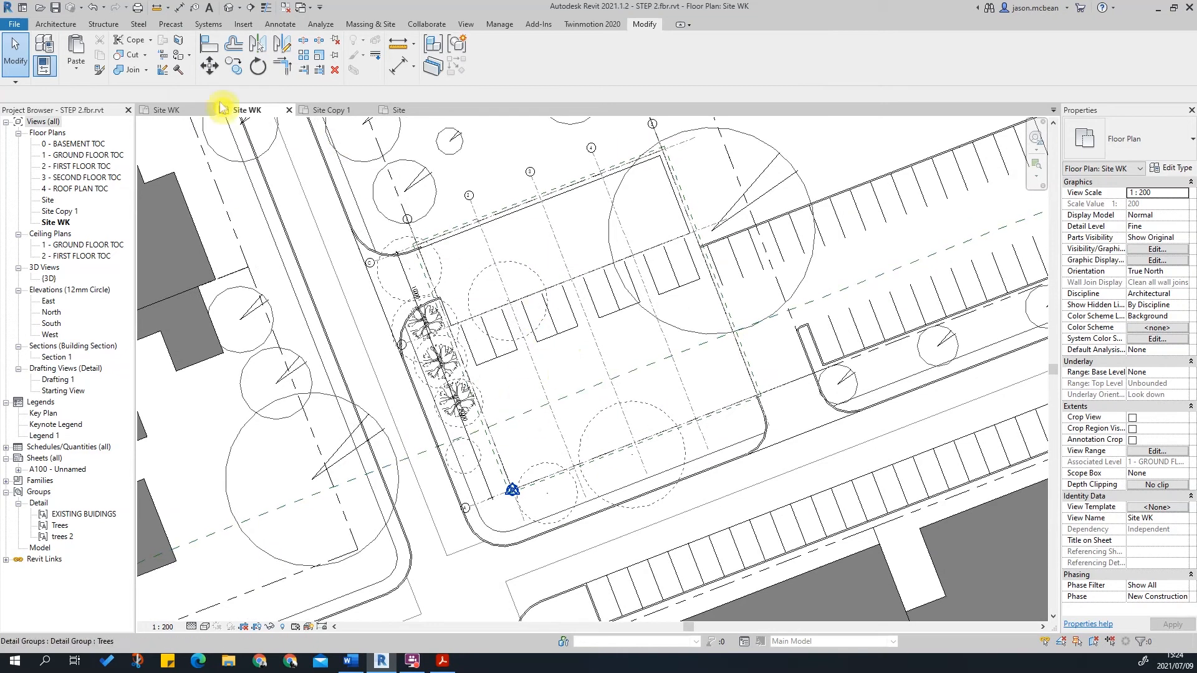
left_click(59, 27)
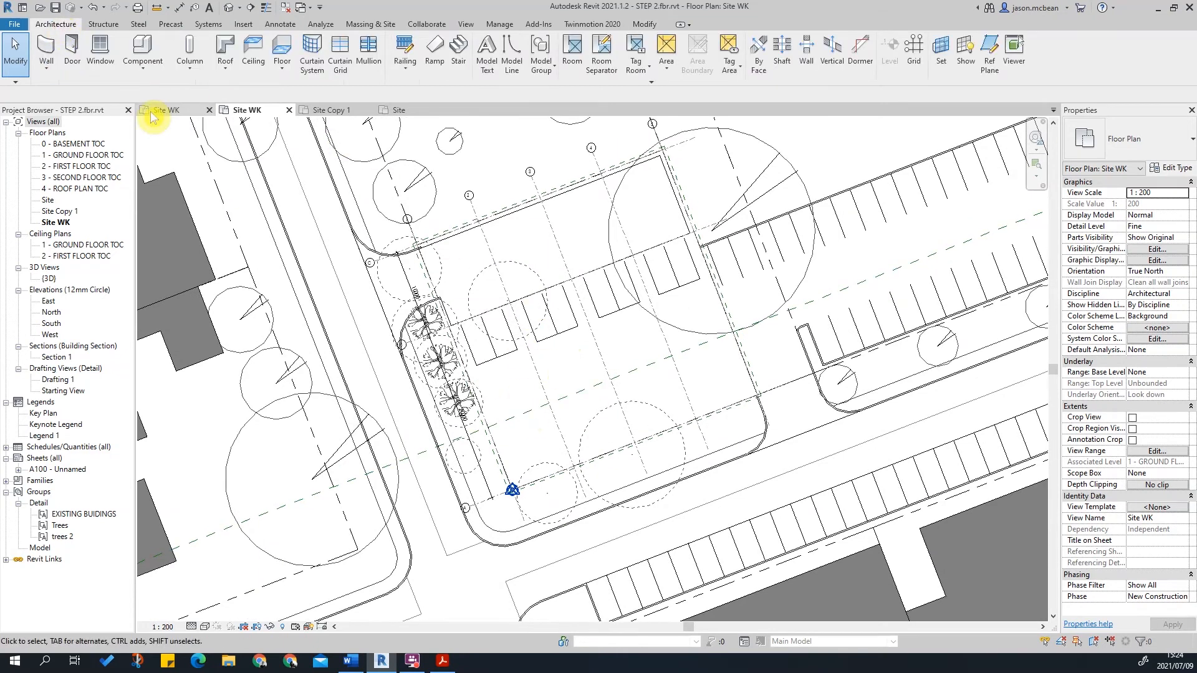
left_click(280, 25)
left_click(343, 58)
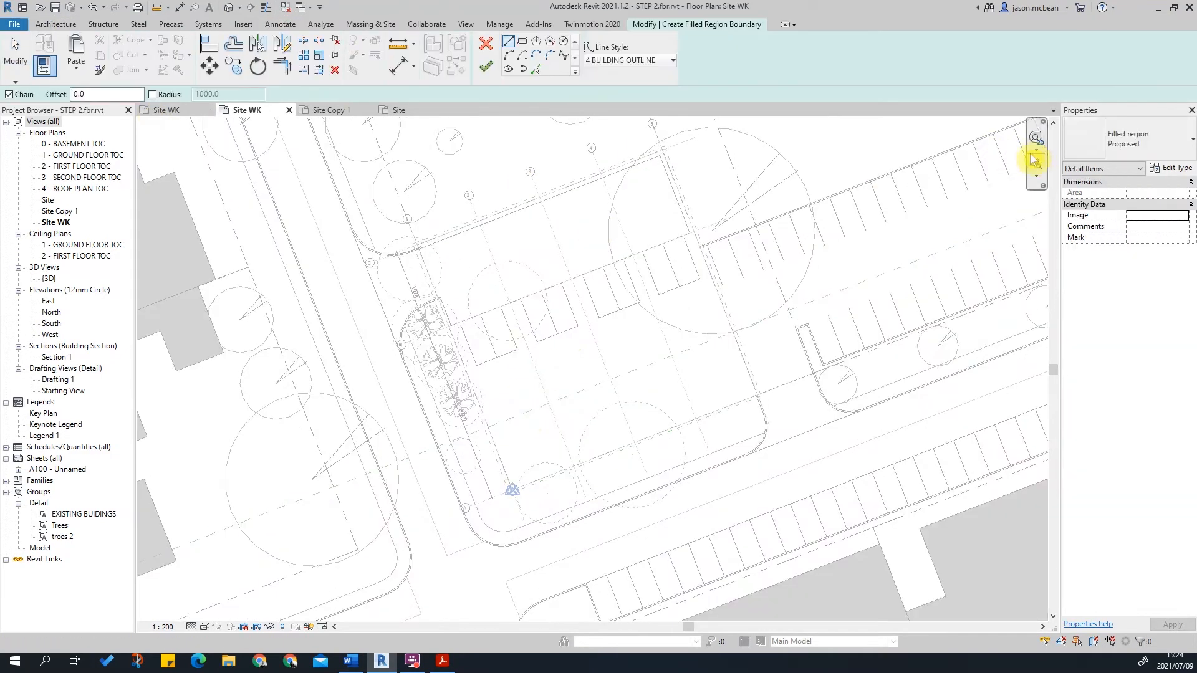
left_click(1132, 147)
left_click(1111, 380)
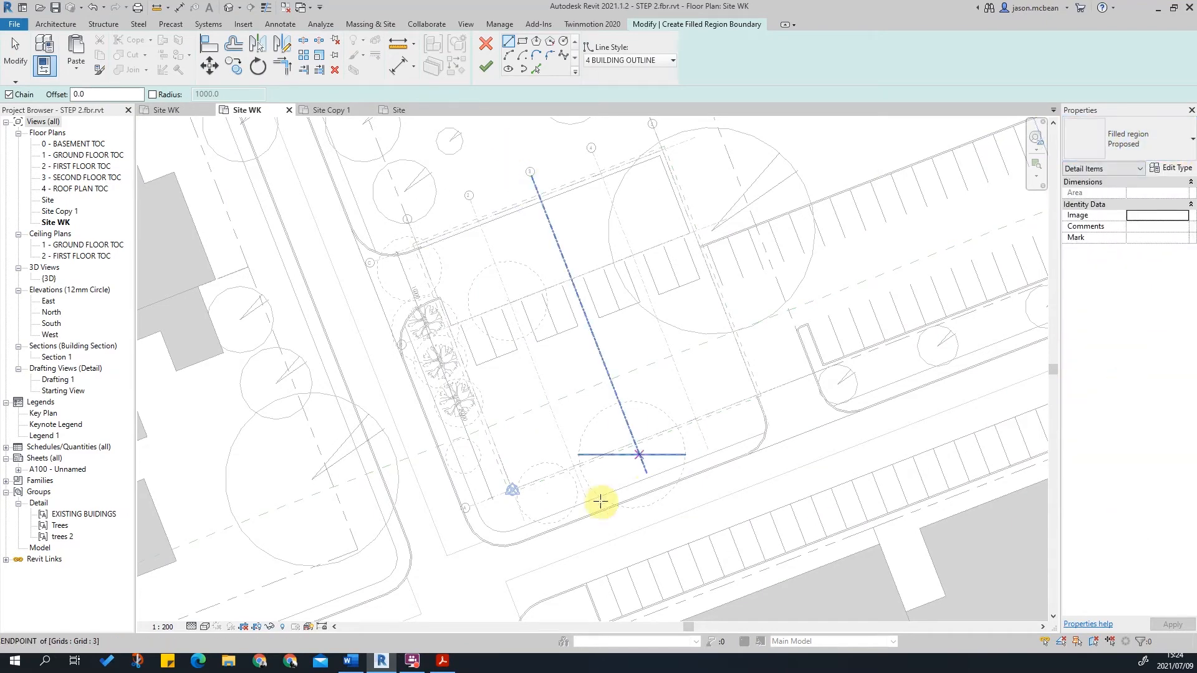
- Create boundary lines for the proposed building by picking grids 2, B, A and 1
scroll(575, 121, "up", 1)
left_click(536, 70)
scroll(515, 432, "up", 3)
left_click(472, 164)
scroll(549, 266, "down", 3)
scroll(755, 149, "up", 3)
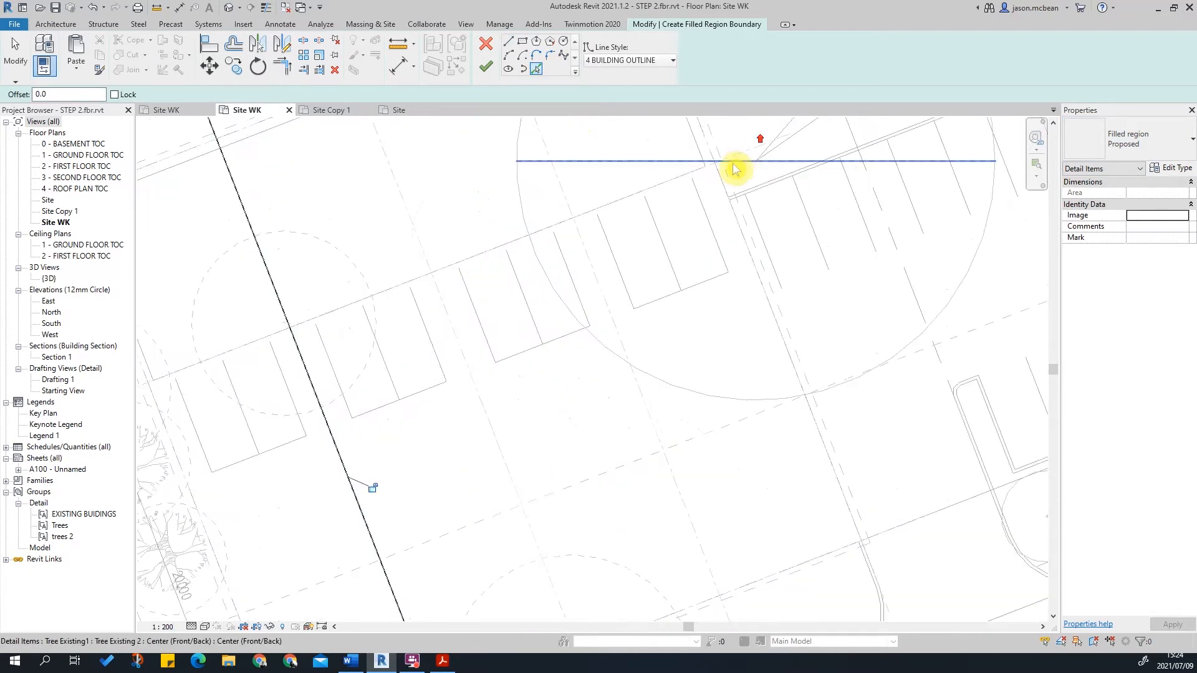
left_click(741, 152)
scroll(729, 169, "down", 3)
middle_click_drag(680, 369, 701, 356)
scroll(599, 460, "up", 3)
left_click(401, 384)
scroll(618, 481, "down", 2)
scroll(548, 455, "up", 4)
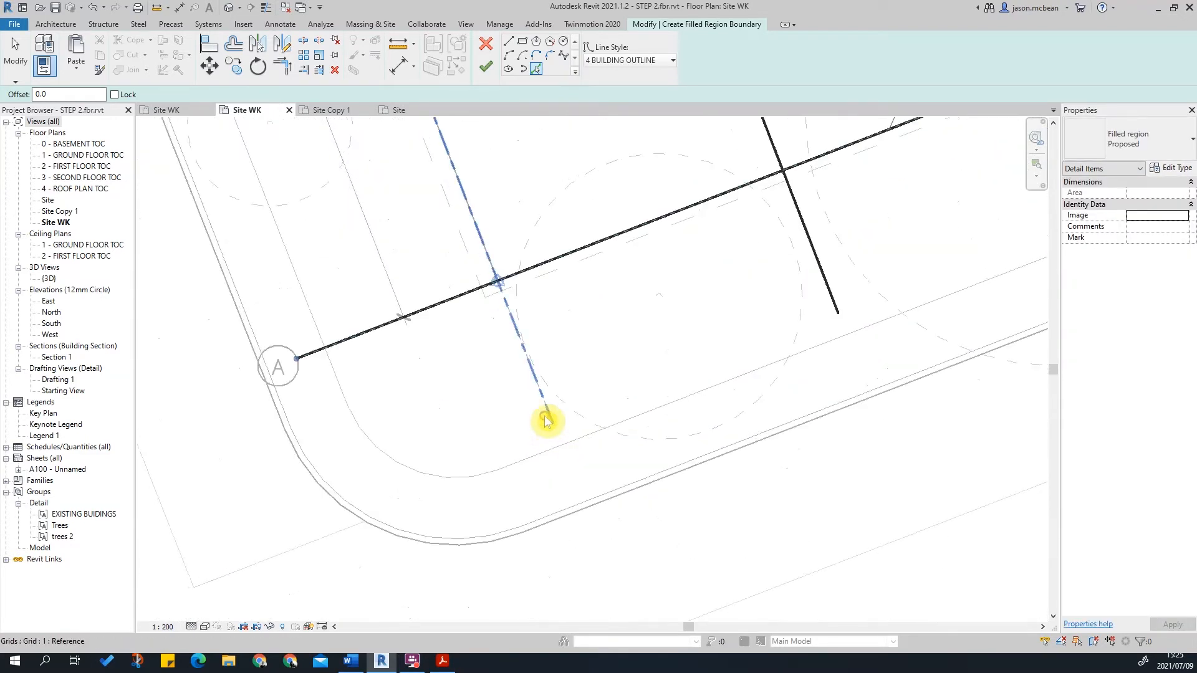
left_click(548, 413)
- Trim the four picked boundary lines to each other at their corners to form a closed rectangle between grids 1–2 and A–B
scroll(636, 448, "down", 4)
middle_click_drag(605, 275, 584, 435)
scroll(568, 384, "down", 2)
key("t")
key("r")
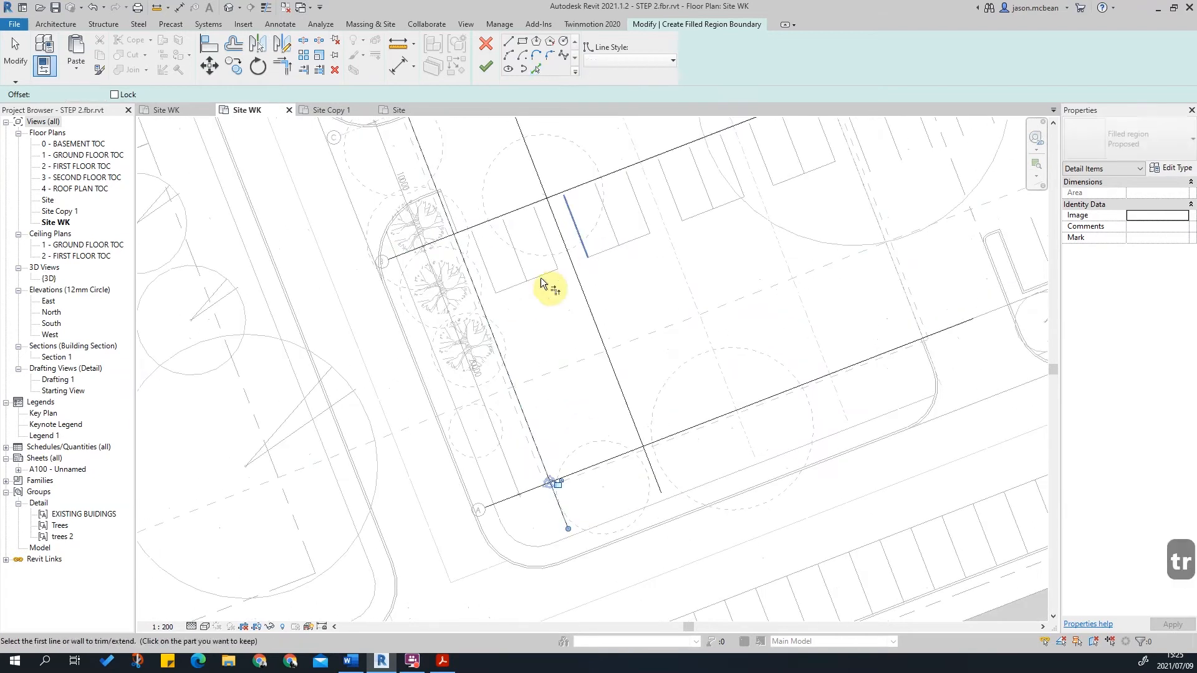
left_click(535, 210)
left_click(555, 227)
left_click(483, 225)
left_click(535, 417)
left_click(584, 469)
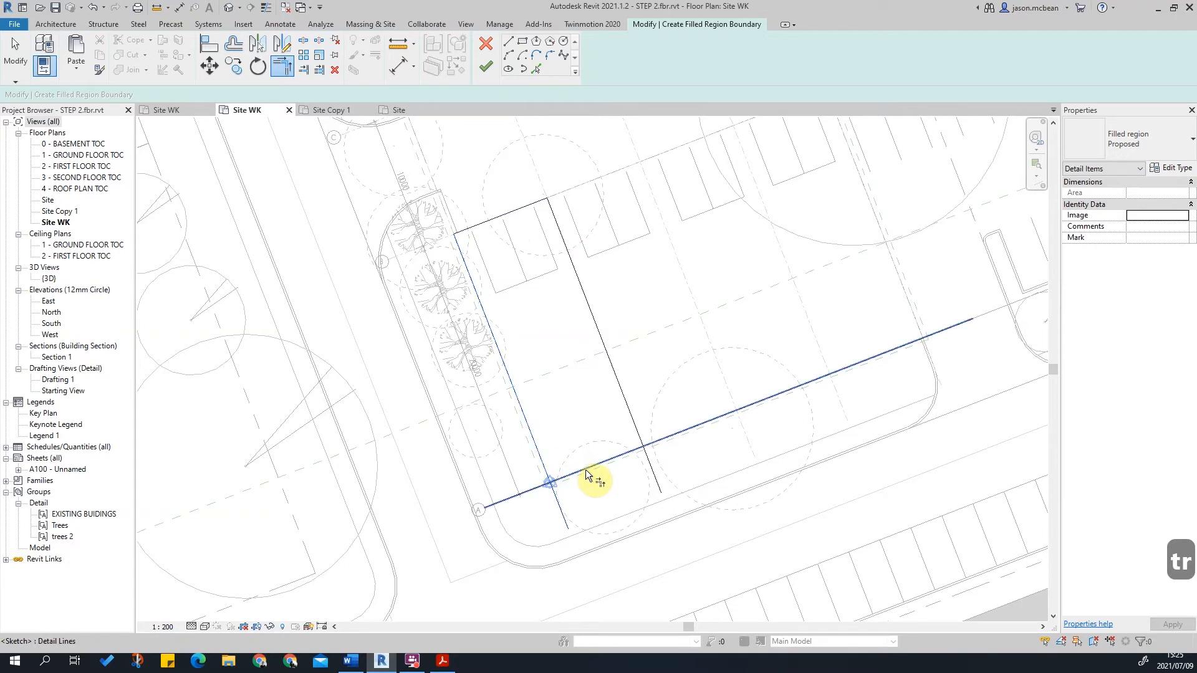
left_click(610, 461)
left_click(632, 419)
scroll(572, 436, "down", 4)
key("Escape")
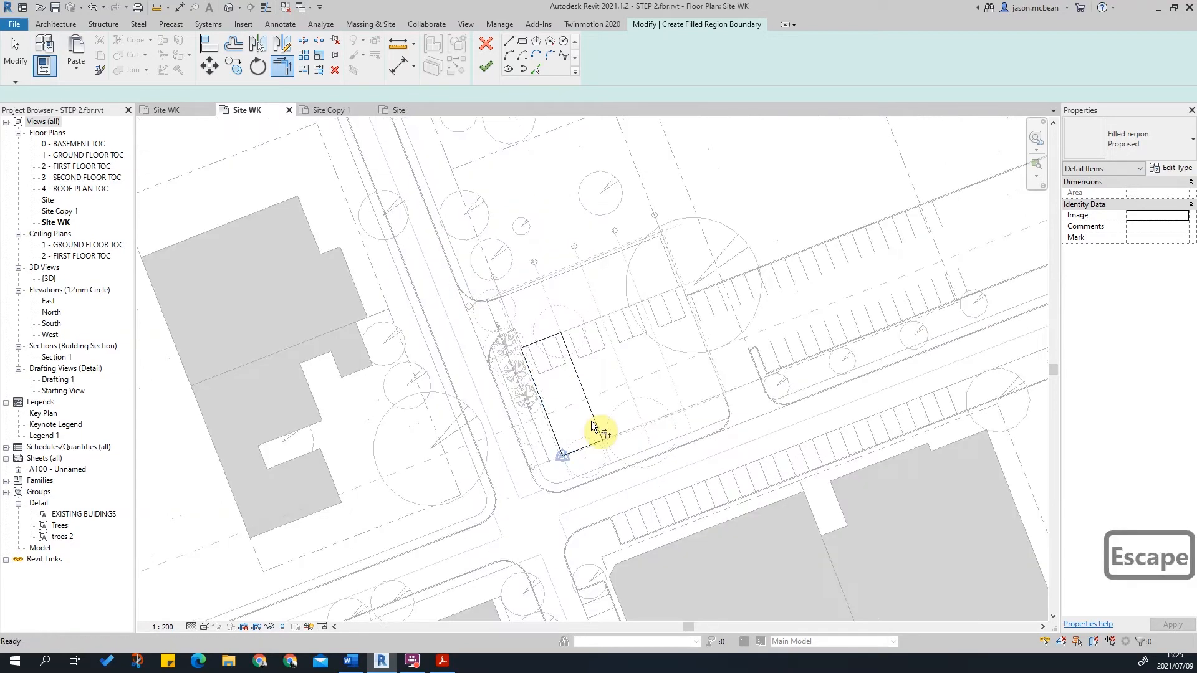
- Finish the proposed building's filled region, inspect it on the plan, and clear the selection
scroll(593, 426, "up", 3)
left_click(487, 75)
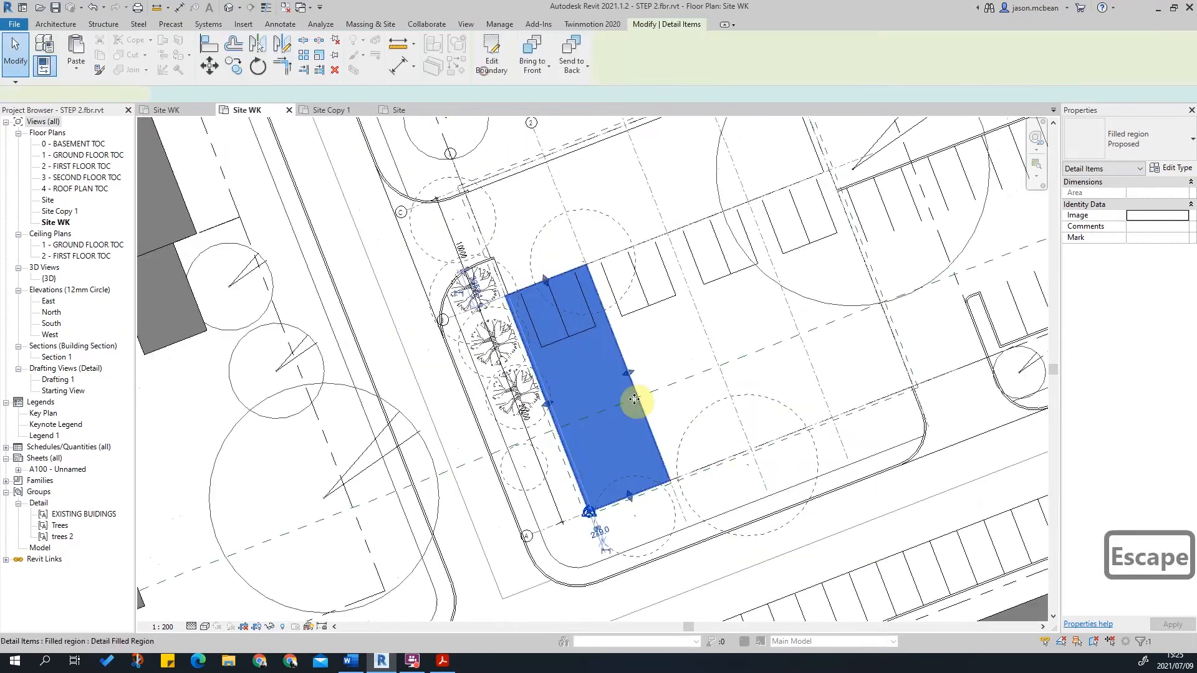
key("Escape")
scroll(583, 425, "up", 3)
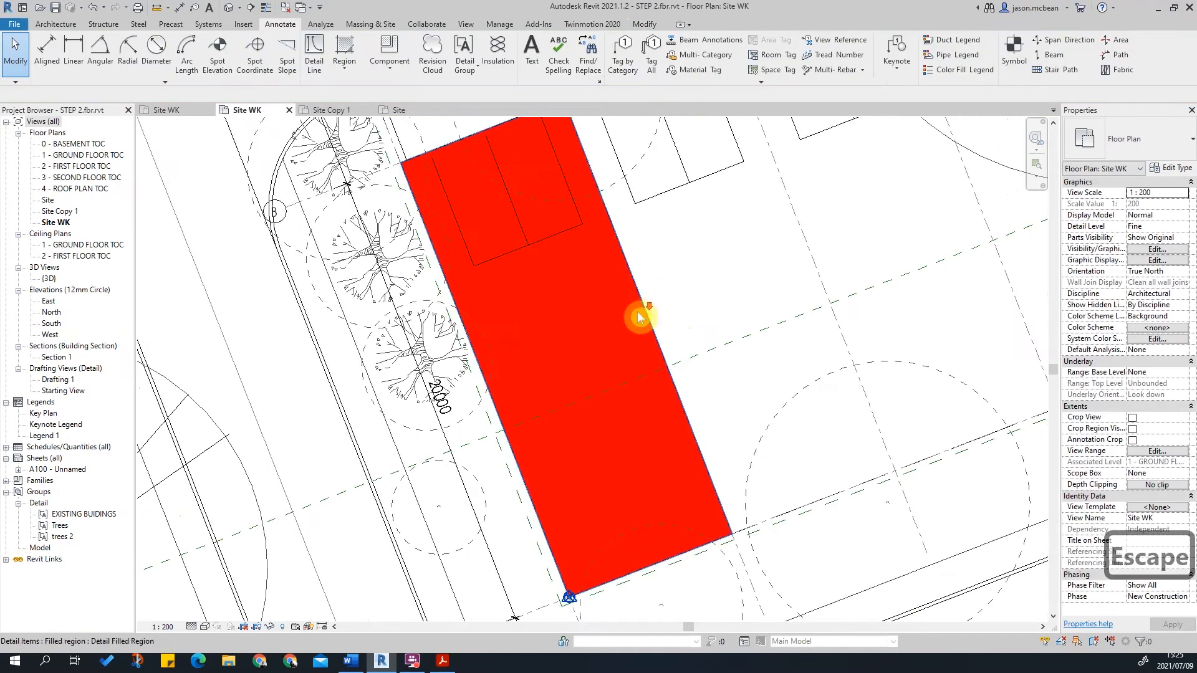
scroll(643, 306, "down", 2)
left_click(637, 302)
middle_click_drag(731, 309, 663, 374)
key("Escape")
key("Escape")
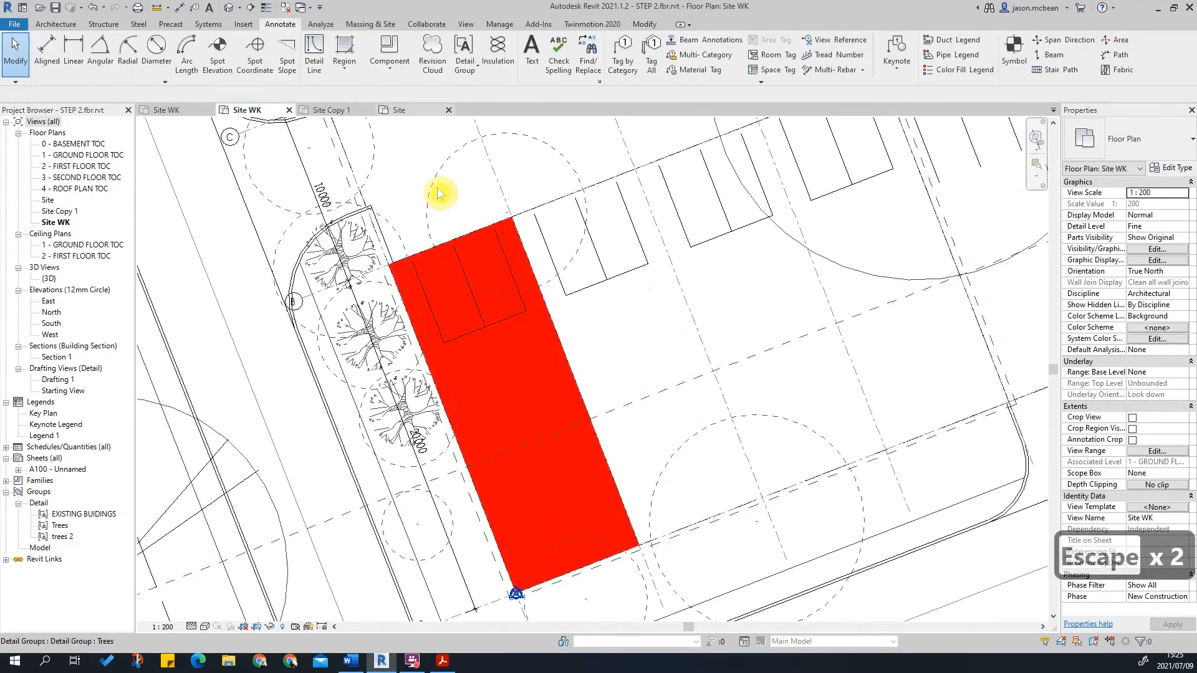
- Start another filled region and duplicate the Proposed type under the name ProposedRest
left_click(391, 70)
left_click(344, 50)
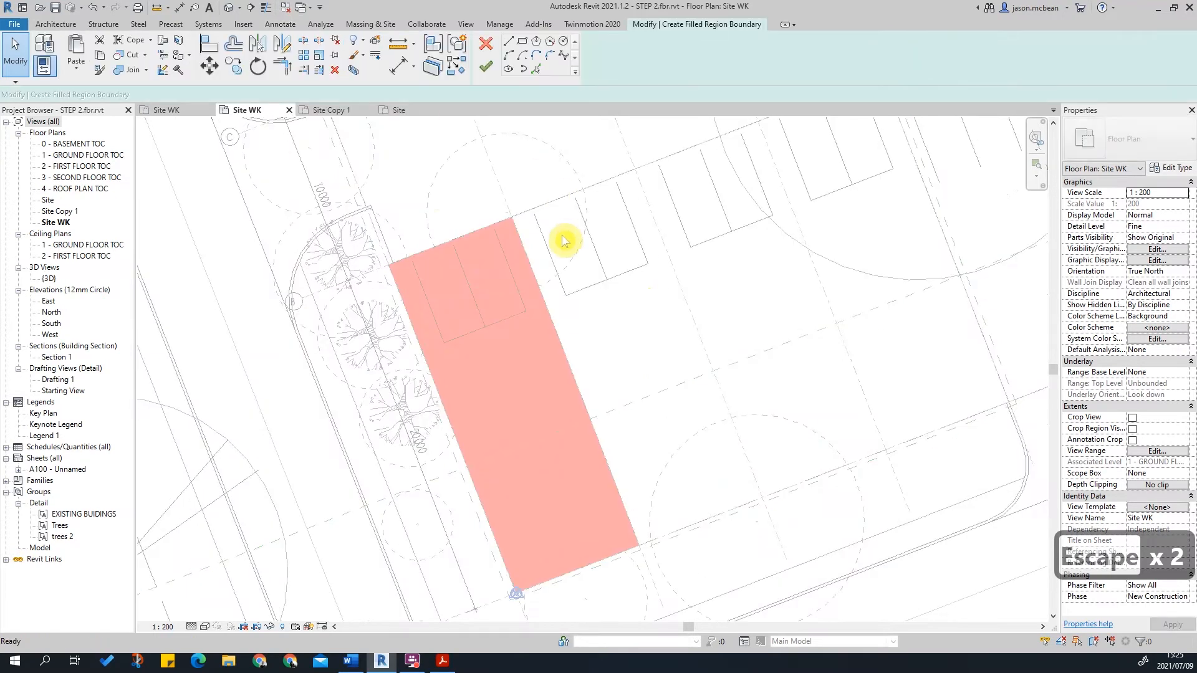
left_click(1175, 168)
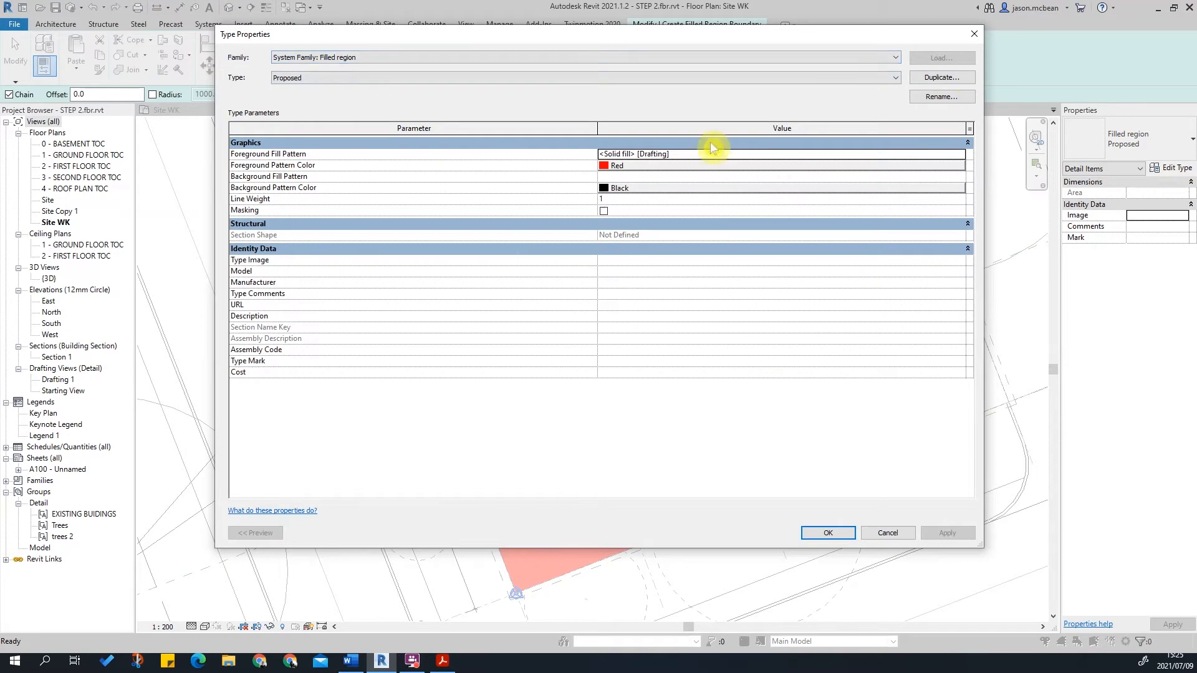
left_click(942, 79)
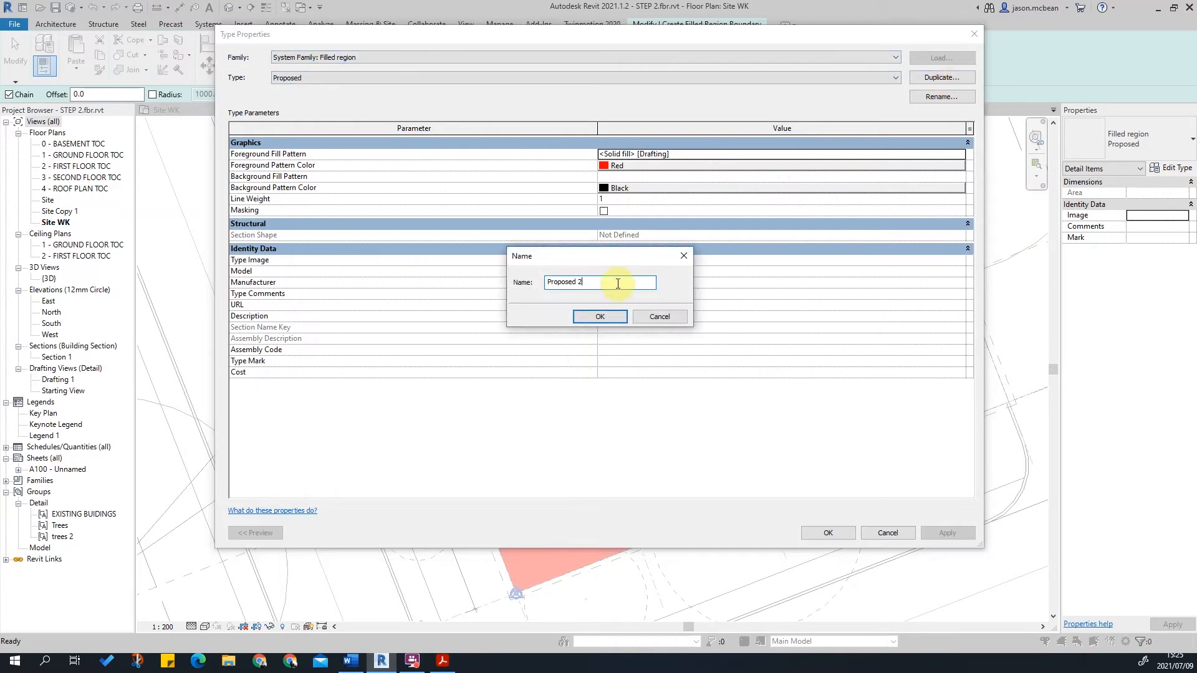
key("BackSpace")
key("BackSpace")
type("Res")
key("BackSpace")
key("BackSpace")
key("BackSpace")
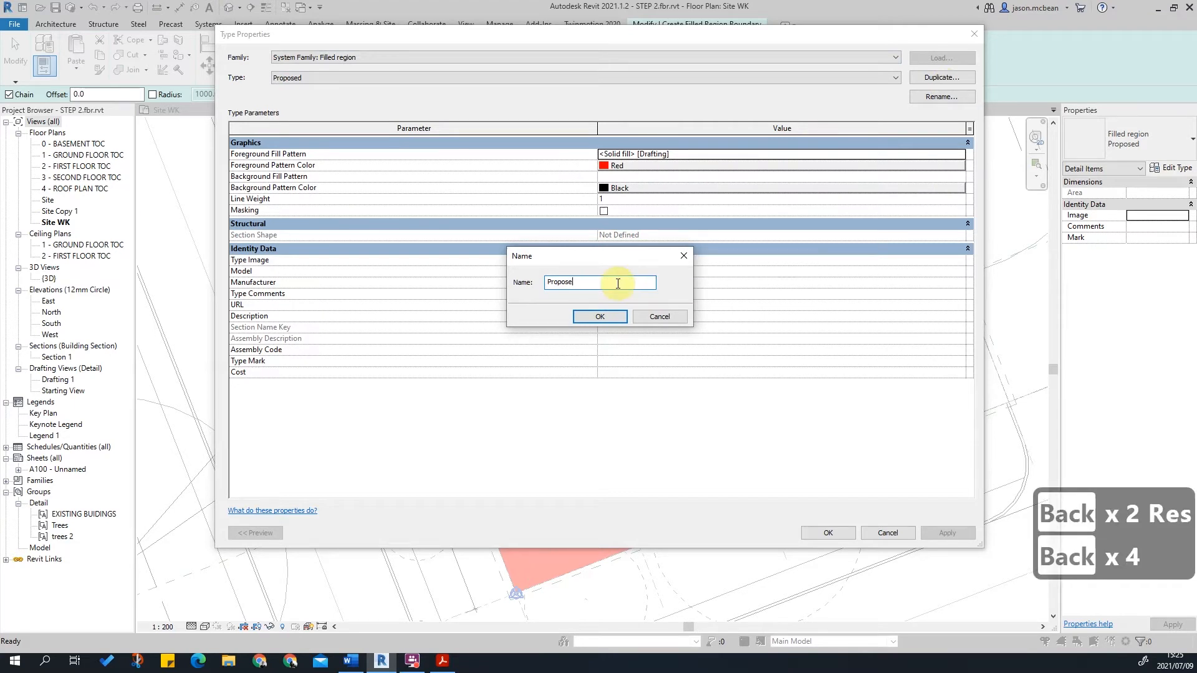
type("D")
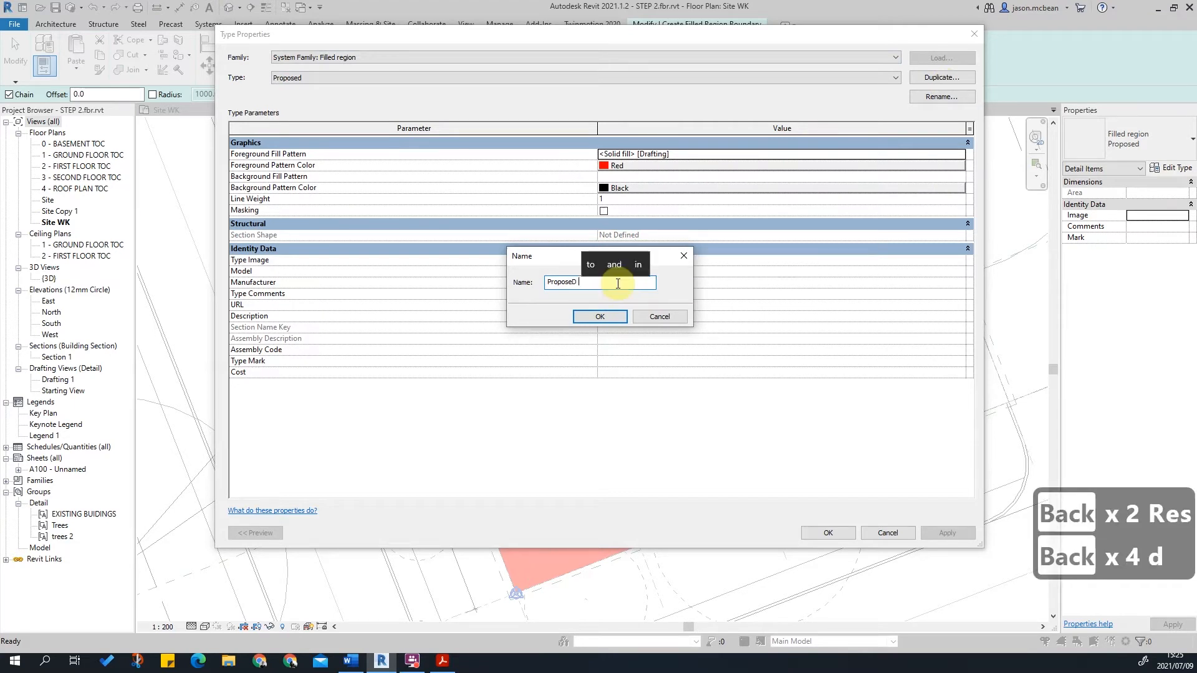
key("BackSpace")
key("BackSpace")
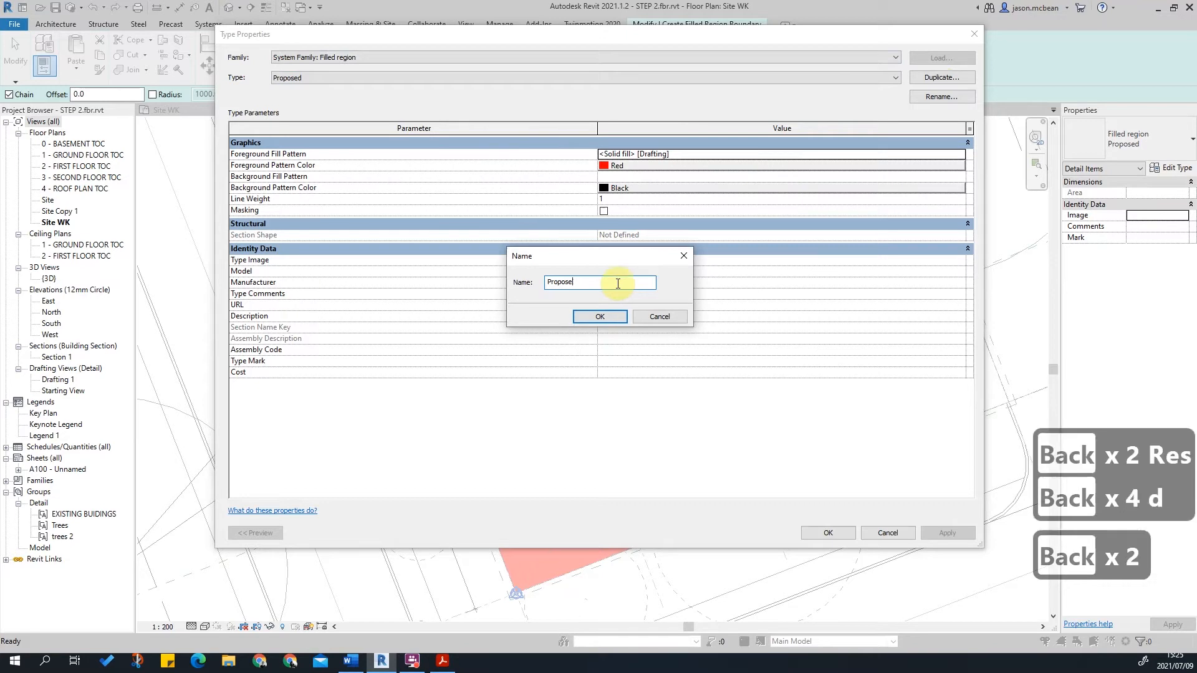
key("Caps_Lock")
type("d")
key("BackSpace")
type("Rest")
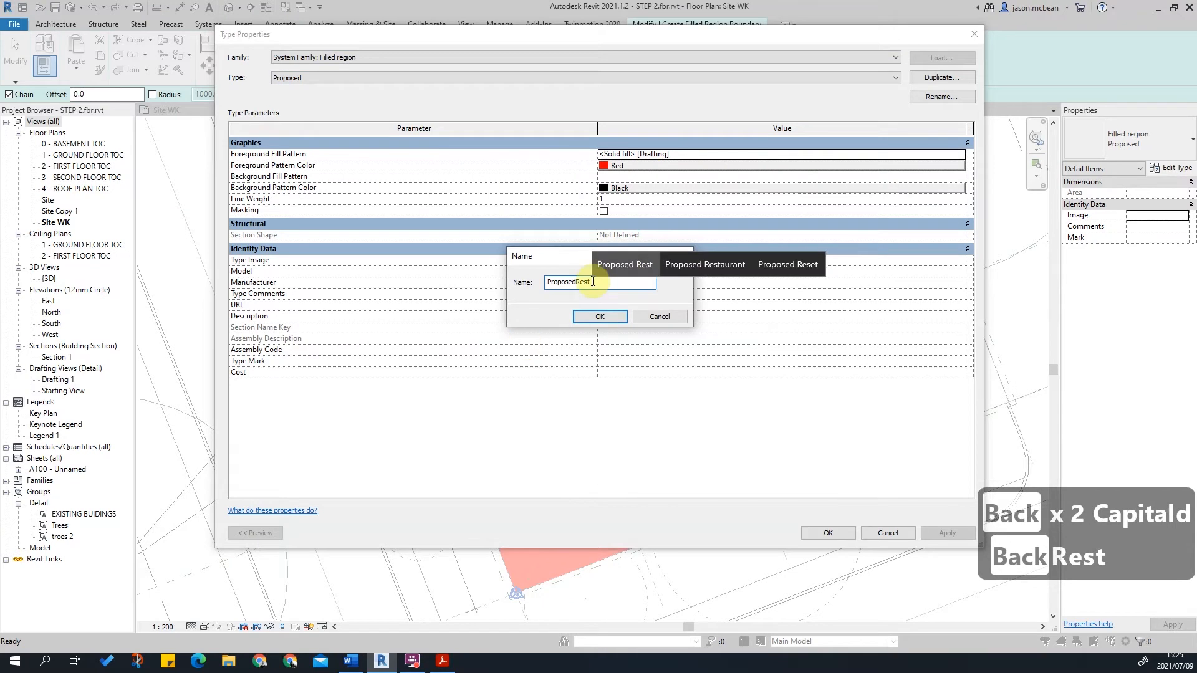
left_click(601, 316)
- Set the ProposedRest type's foreground pattern color to RGB 255-128-128, keep its solid fill pattern, and apply the type
left_click(672, 164)
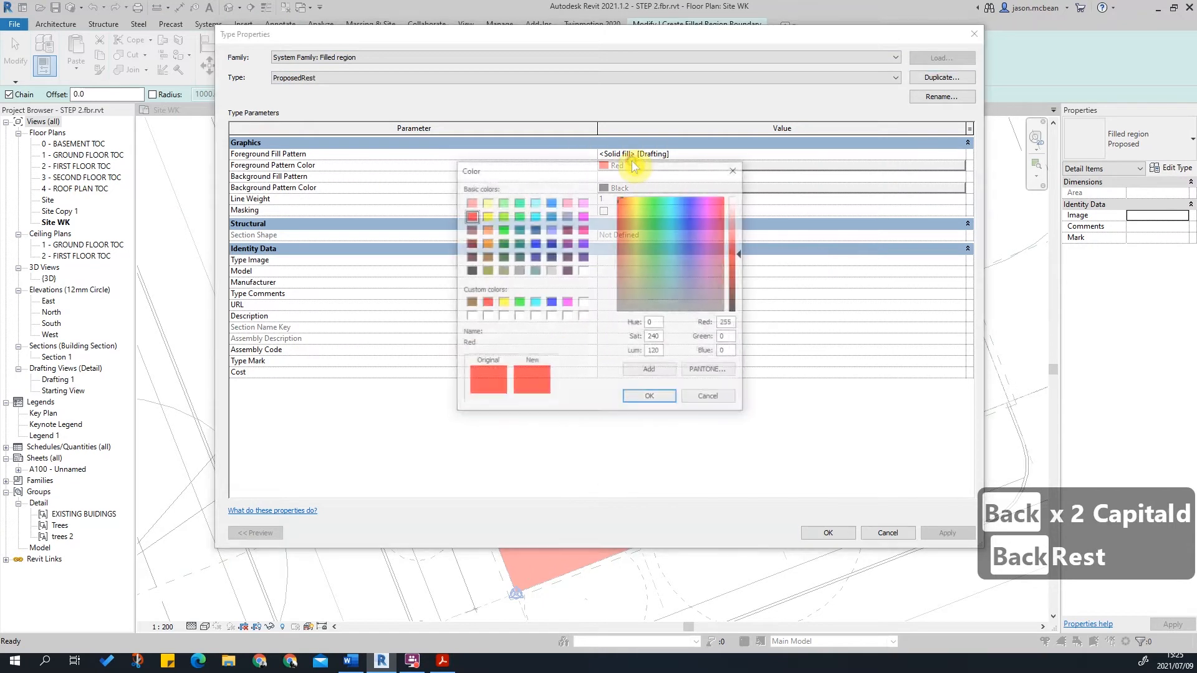
left_click(469, 202)
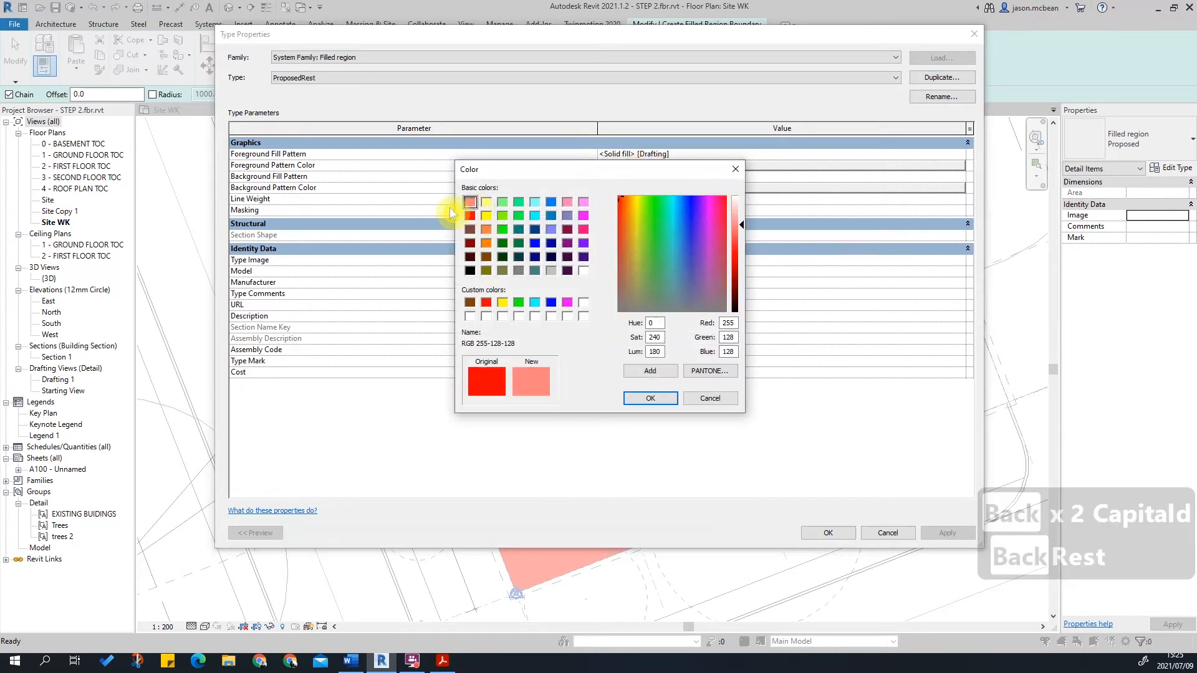
key("Return")
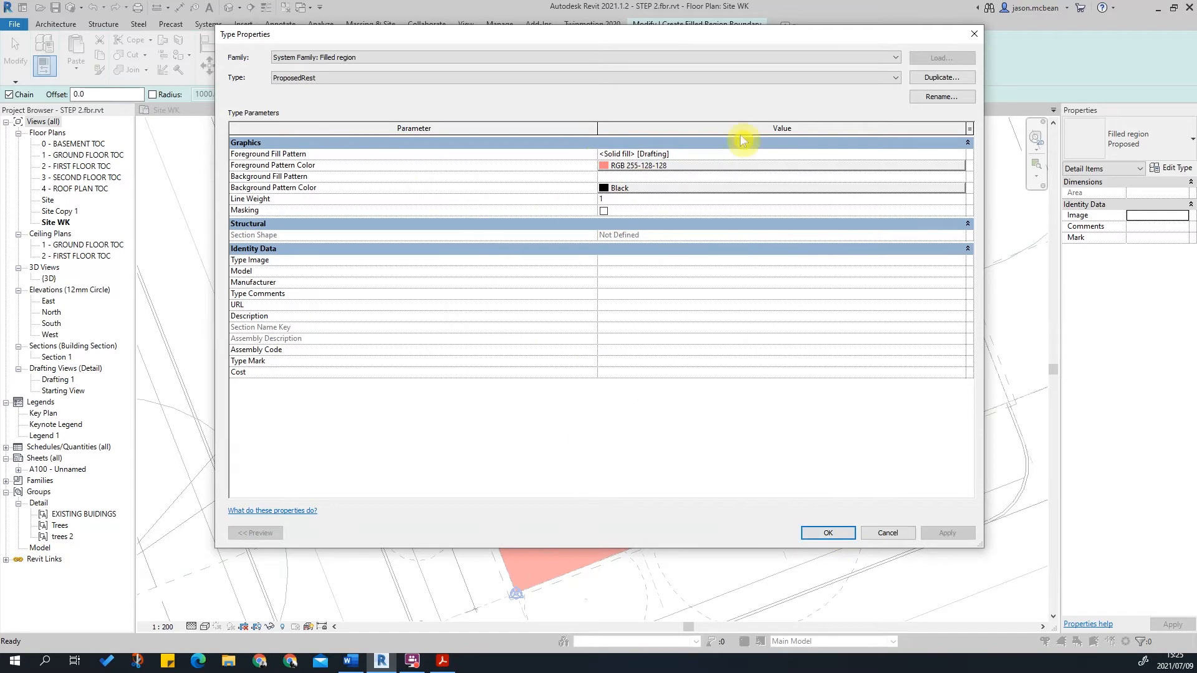
left_click(694, 155)
left_click(960, 154)
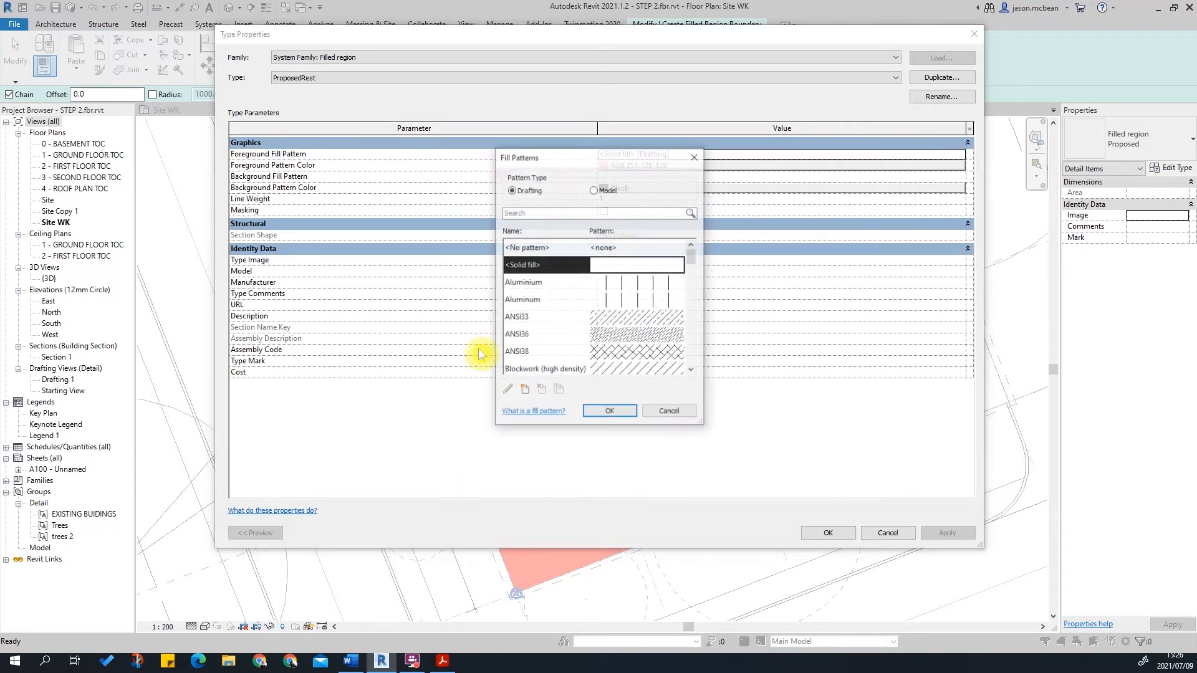
left_click(610, 412)
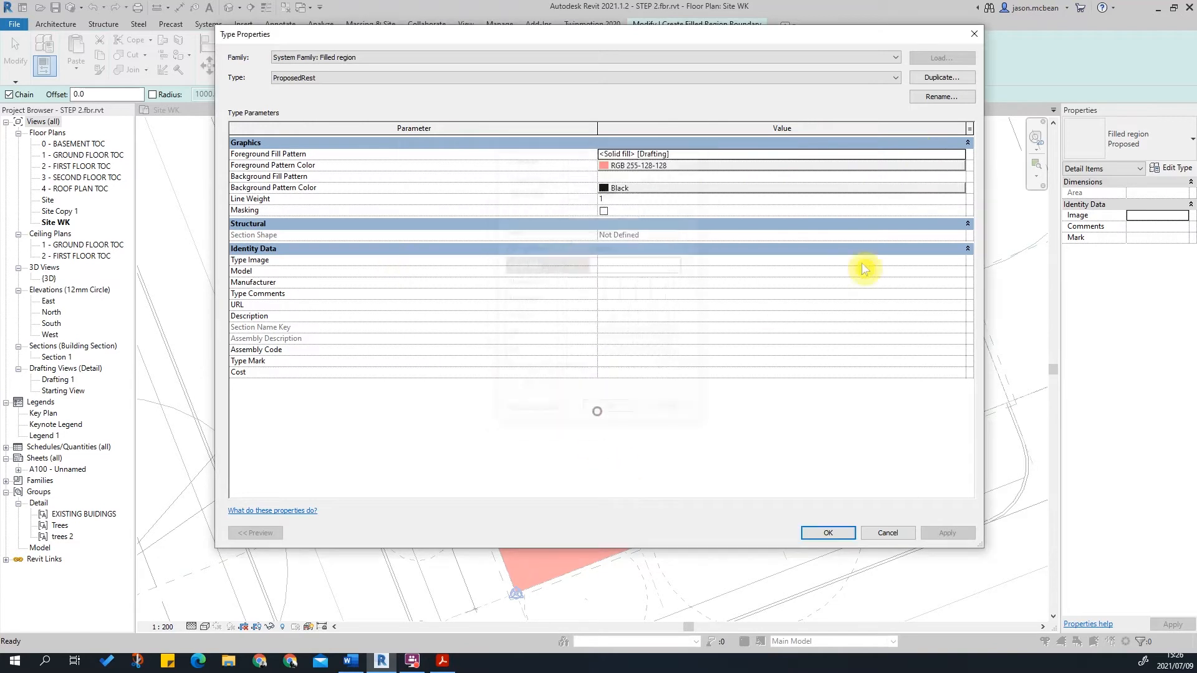
left_click(834, 531)
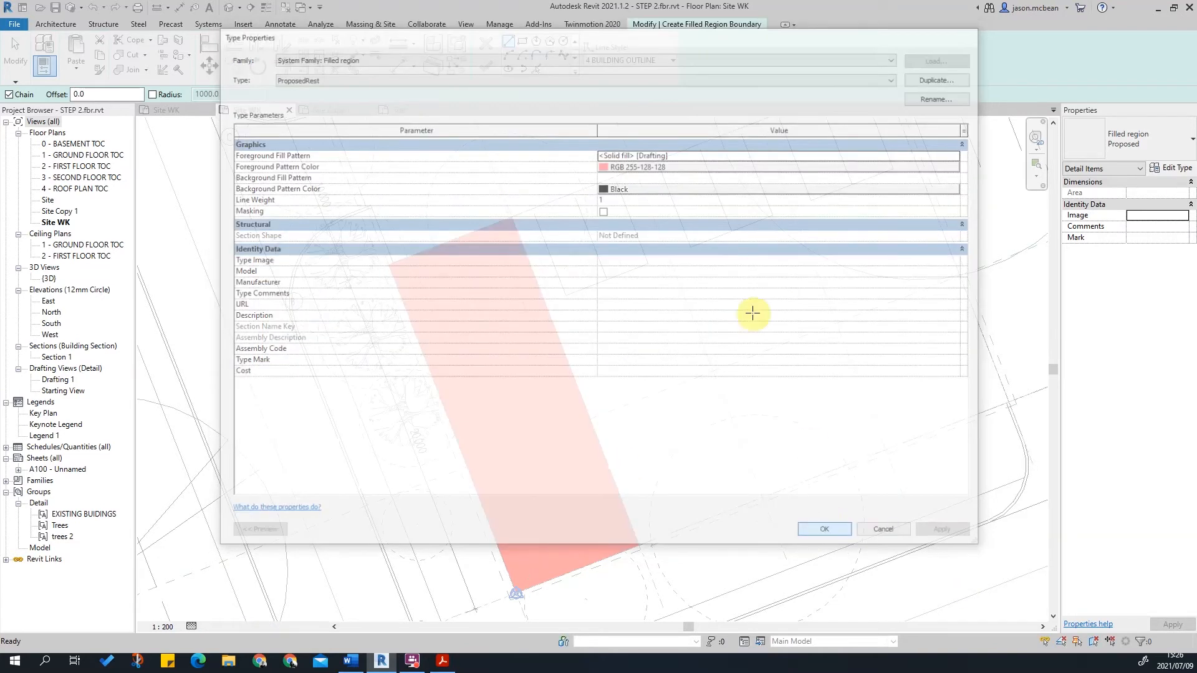
- Draw the new region's first boundary line along grid B, from the existing red region's corner to the site's far grid
left_click(508, 42)
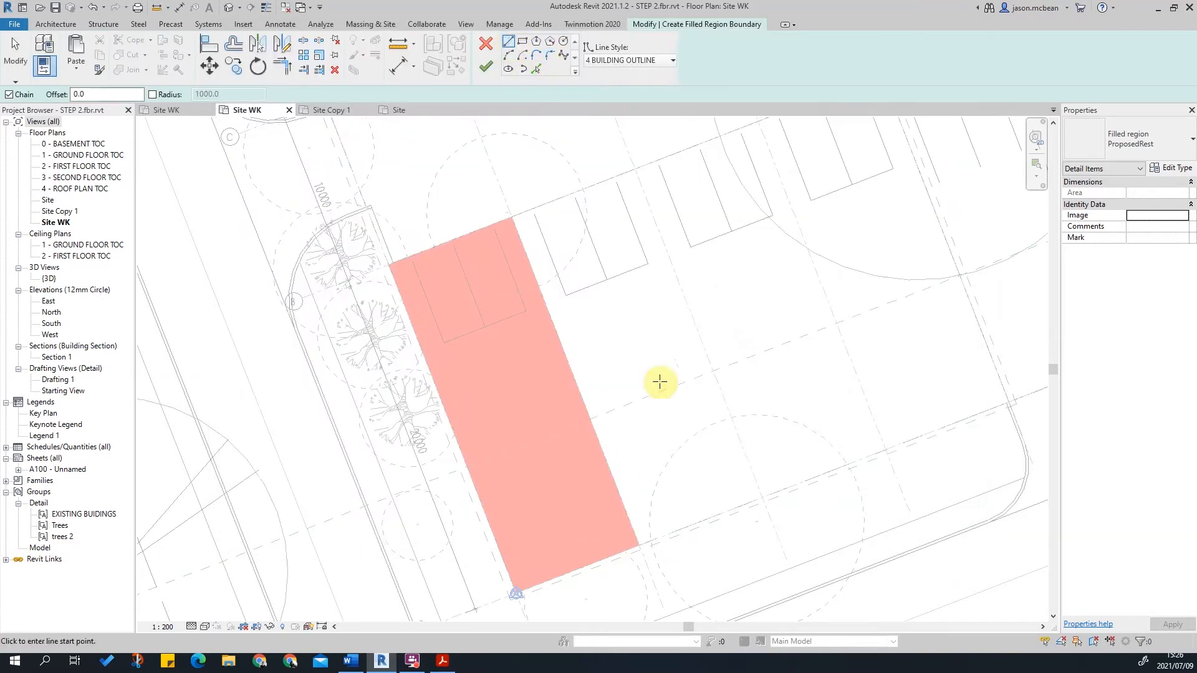
scroll(504, 218, "up", 2)
key("s")
key("e")
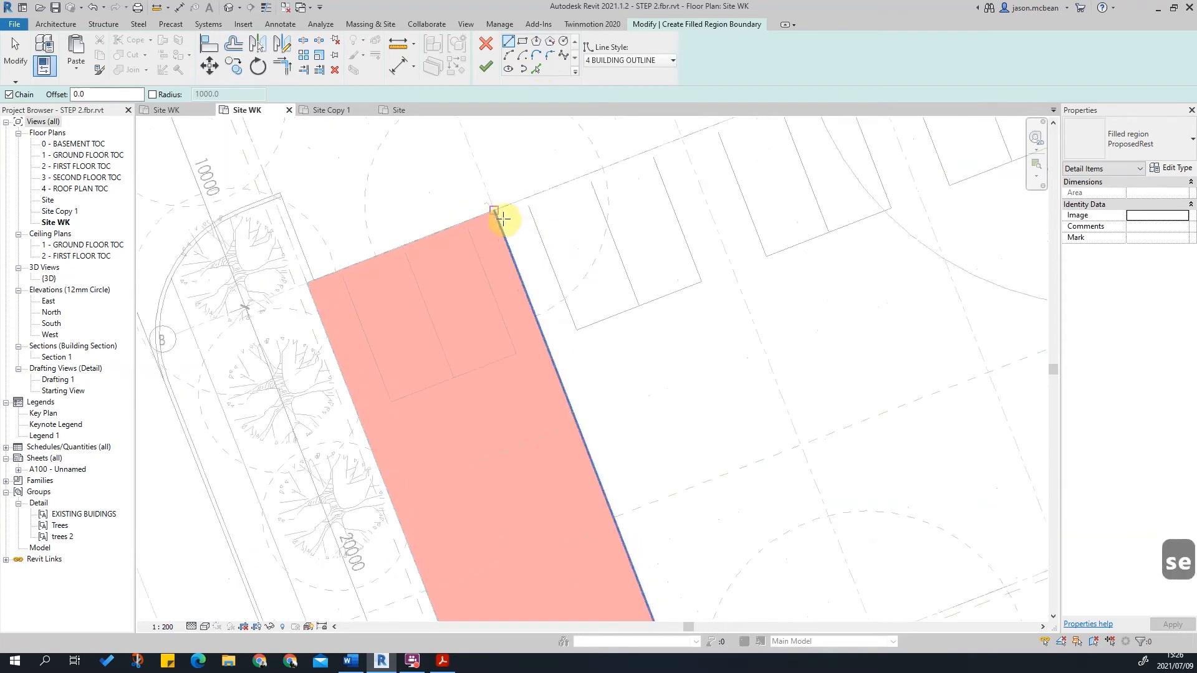
left_click(499, 215)
scroll(705, 387, "down", 3)
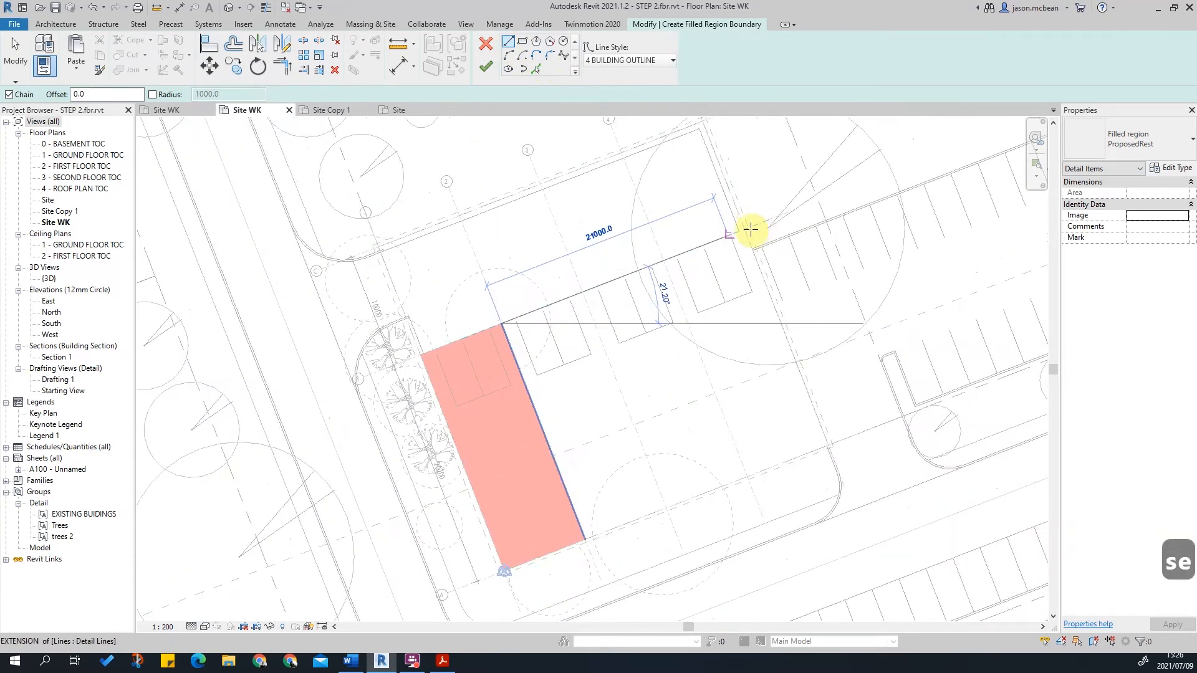
scroll(767, 232, "up", 2)
key("s")
key("e")
key("s")
key("i")
left_click(729, 219)
- Continue the boundary along the far grid to grid A, and back along grid A to the red region's lower corner
scroll(774, 459, "down", 2)
scroll(774, 459, "up", 3)
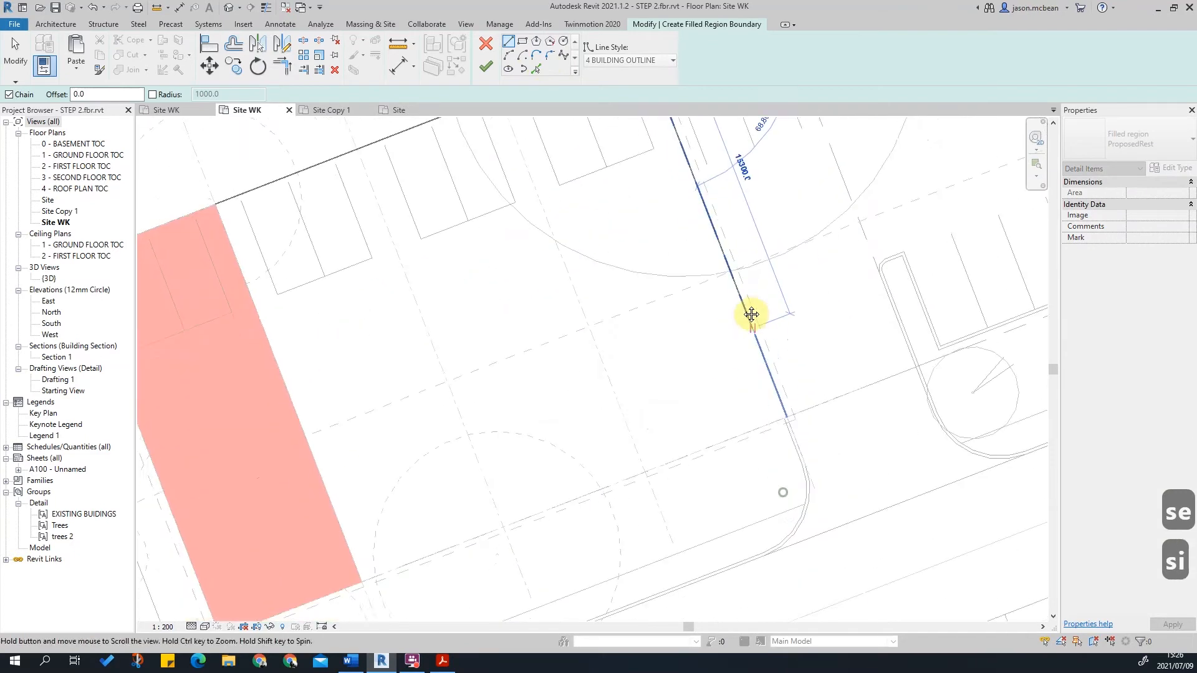
key("s")
key("i")
left_click(789, 400)
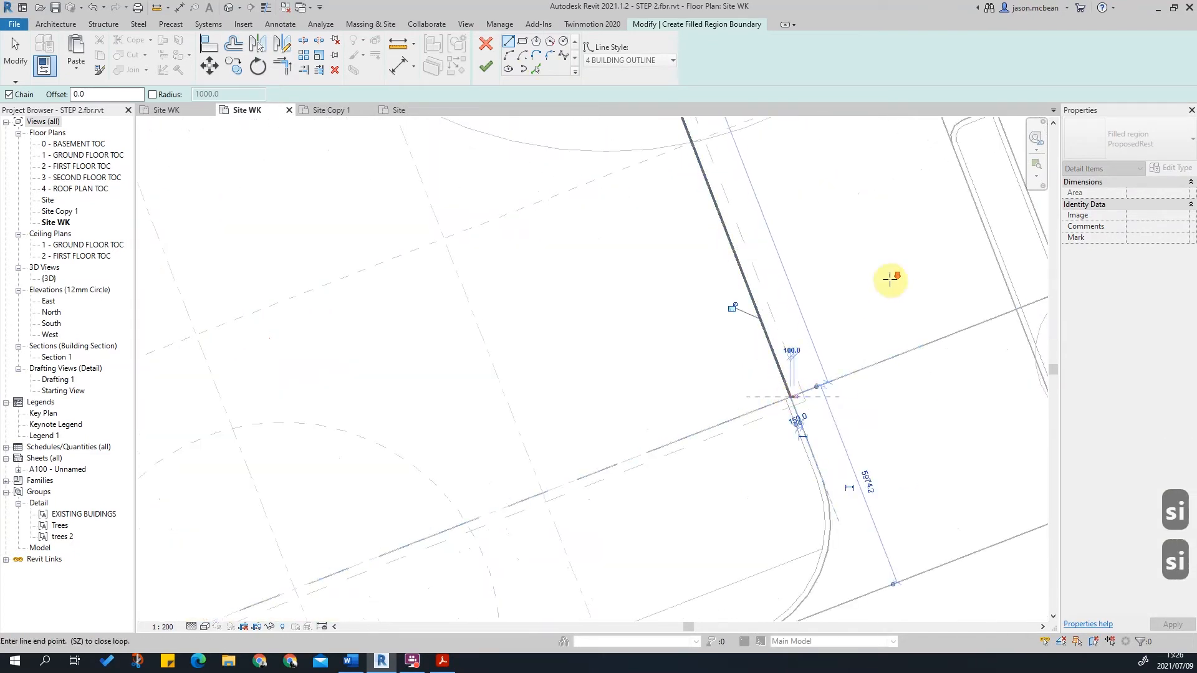
scroll(882, 296, "down", 3)
scroll(488, 471, "up", 2)
key("s")
key("i")
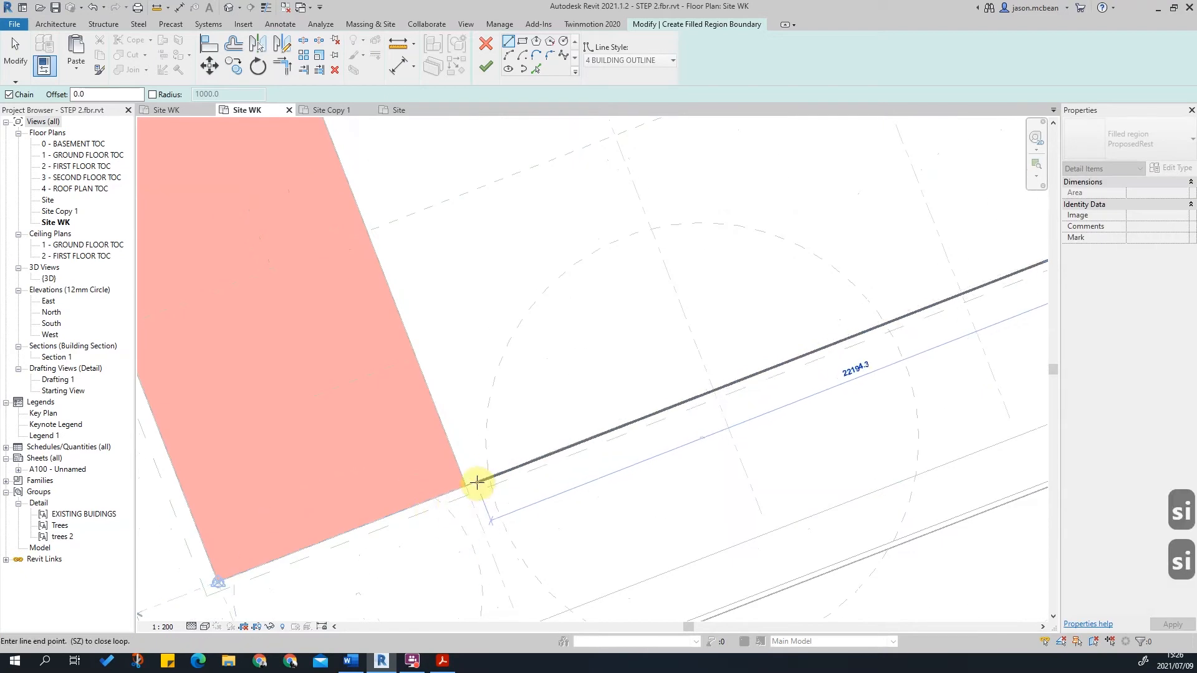
left_click(462, 487)
scroll(660, 471, "down", 2)
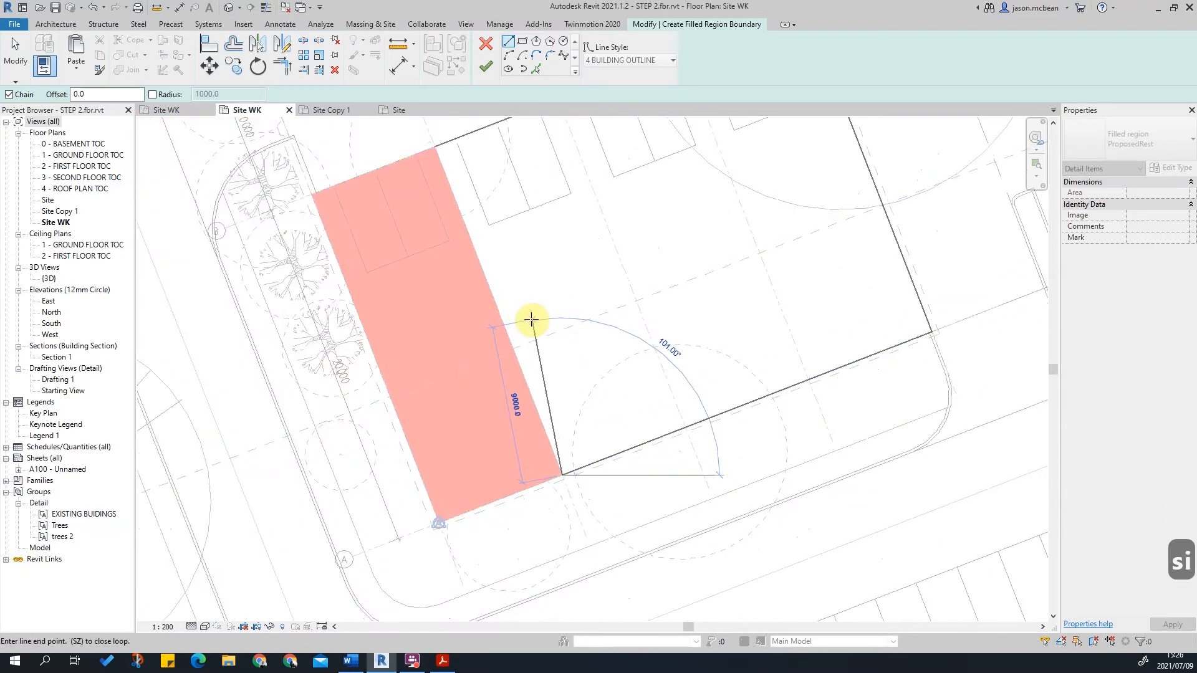
key("c")
key("space")
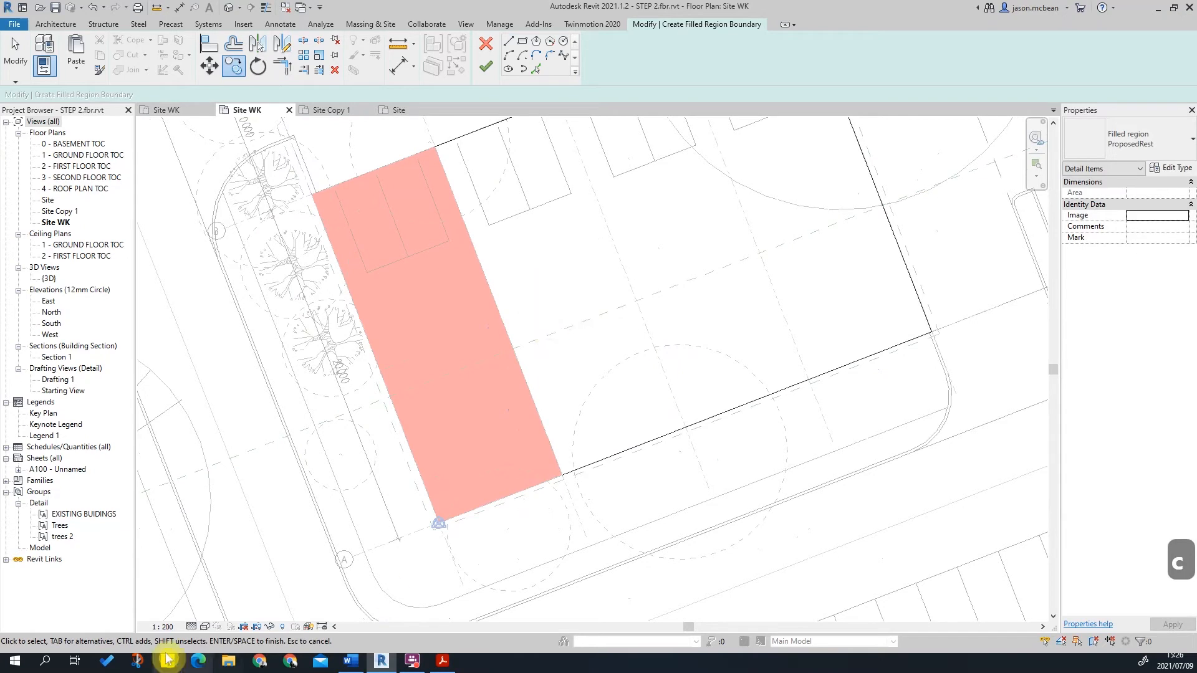
scroll(436, 543, "down", 1)
scroll(468, 199, "up", 2)
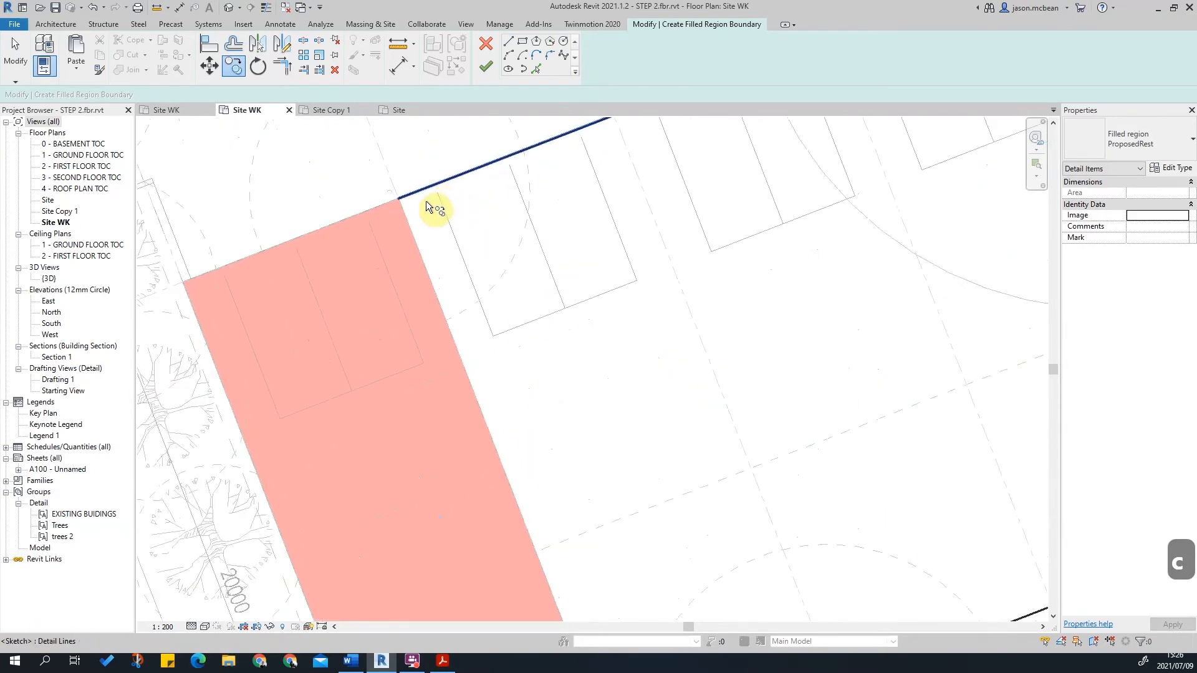
scroll(430, 221, "down", 2)
key("Escape")
key("Escape")
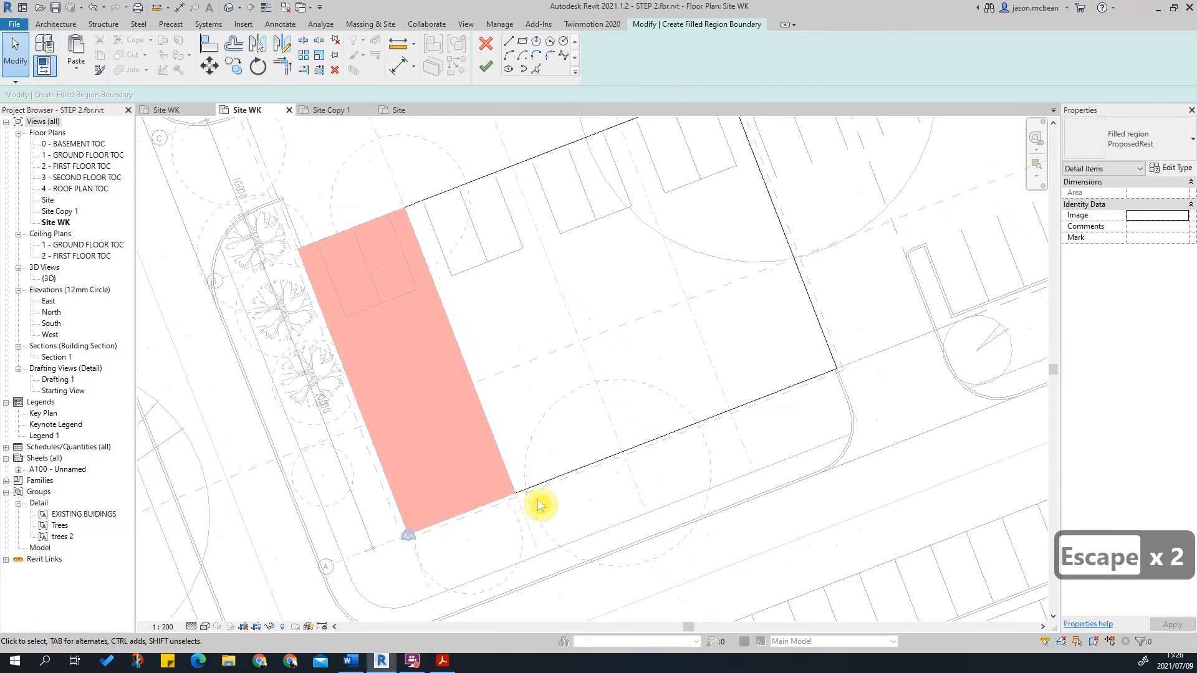
- Close the boundary with a line along the red region's shared edge from grid A to grid B, and check the line chain
left_click(508, 41)
scroll(518, 485, "up", 3)
left_click(491, 499)
scroll(562, 536, "down", 3)
scroll(468, 424, "up", 2)
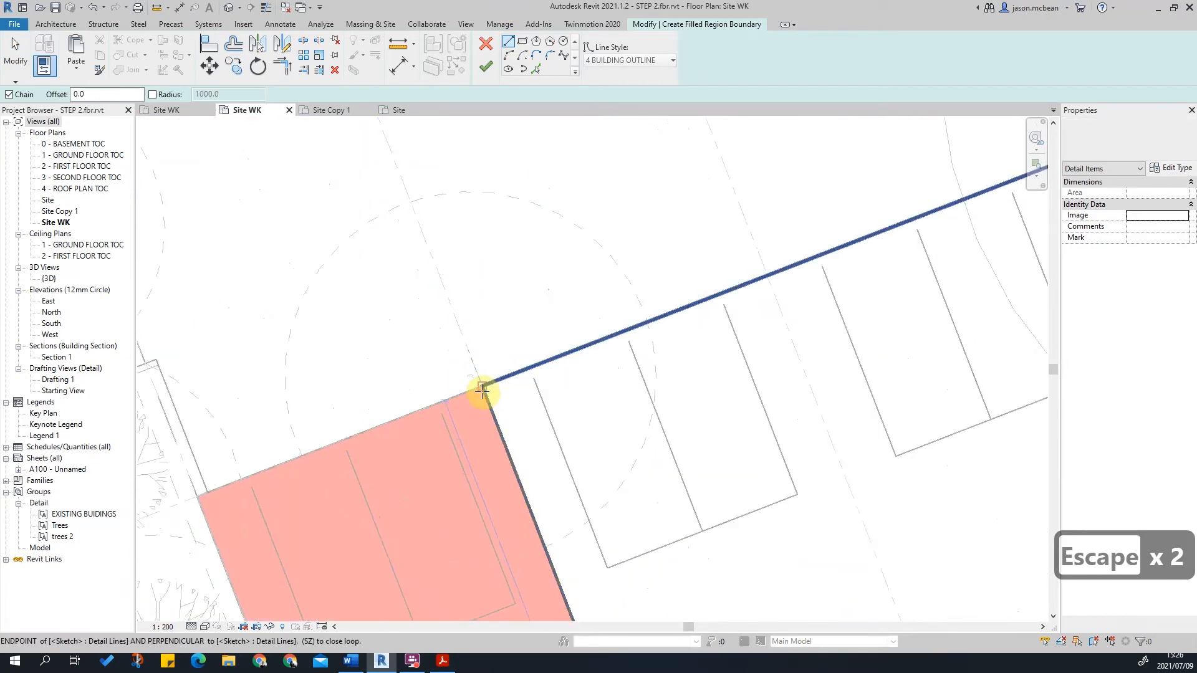
key("Escape")
scroll(487, 337, "down", 2)
key("Escape")
scroll(534, 347, "down", 2)
key("Tab")
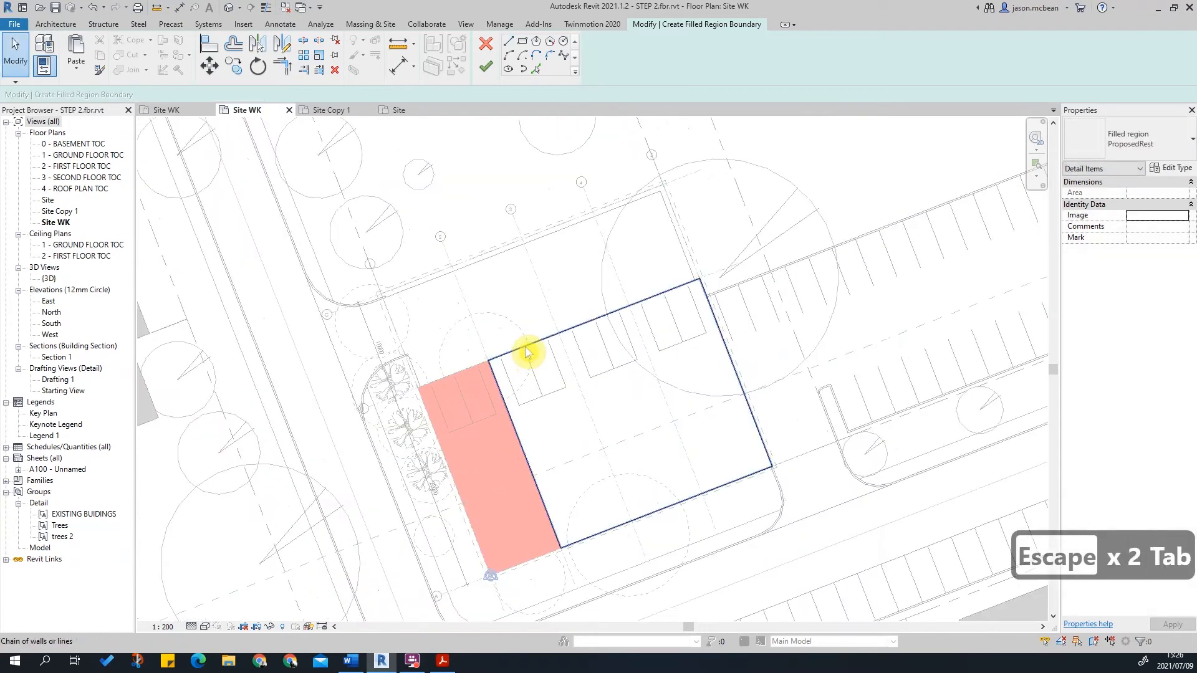
key("Escape")
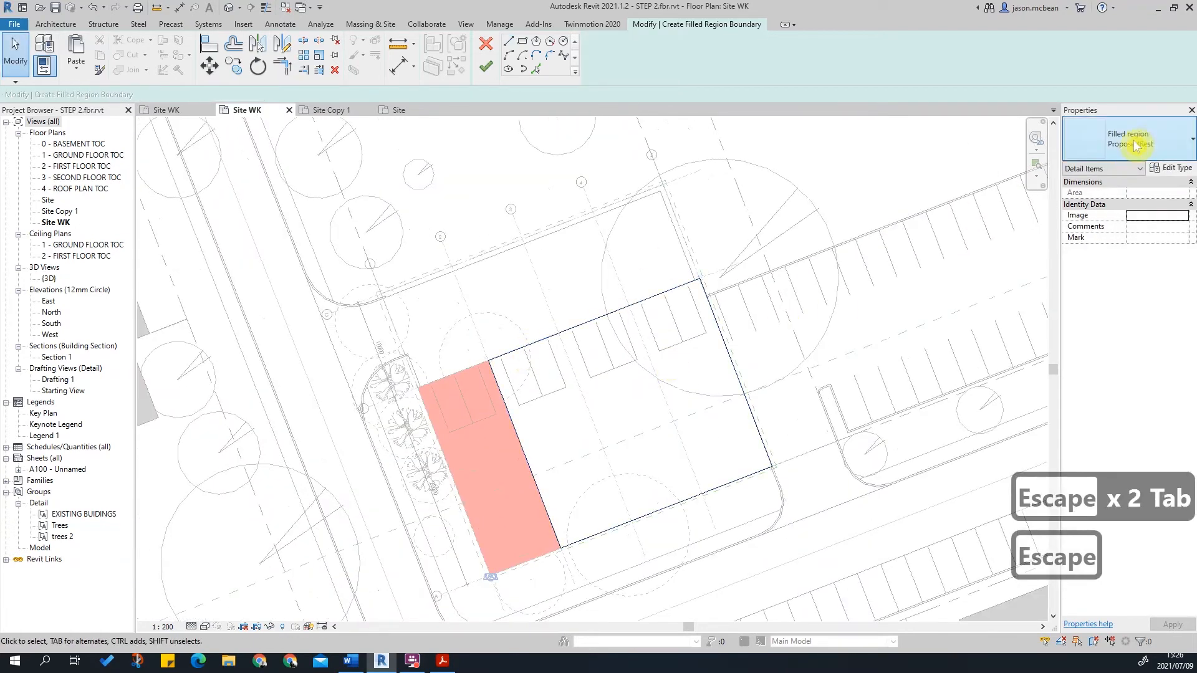
- Finish the ProposedRest filled region, clear the selection, and inspect it beside the red region
left_click(486, 66)
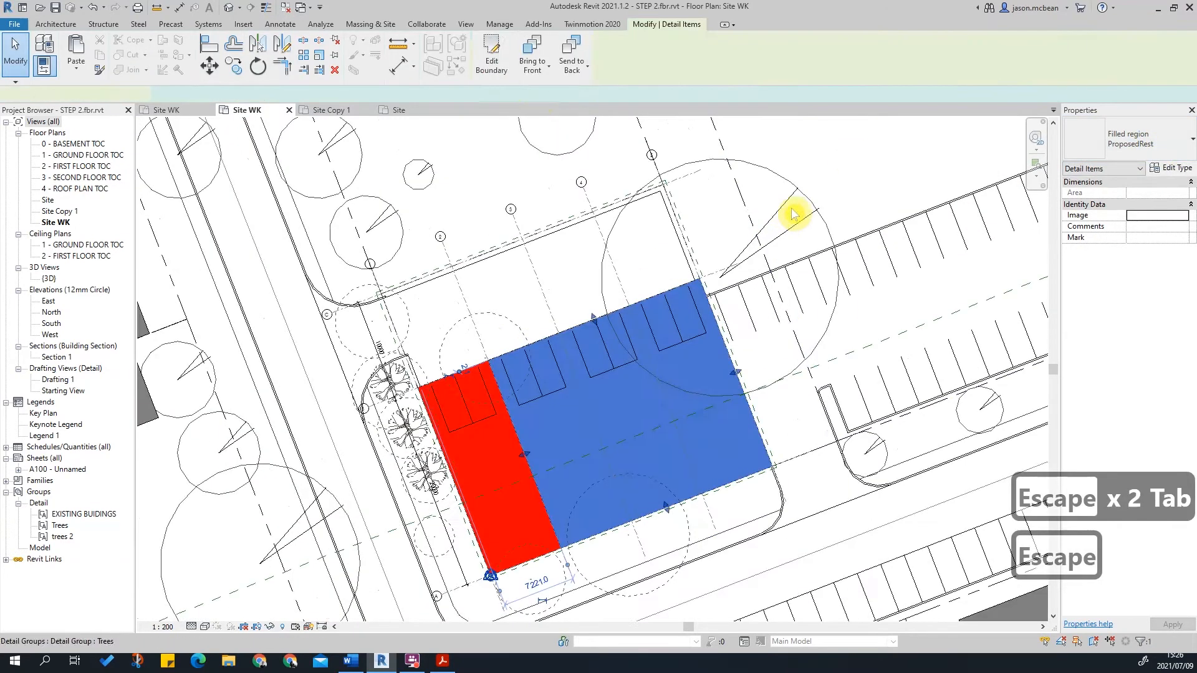
key("Escape")
key("Escape")
scroll(706, 413, "down", 2)
scroll(588, 299, "up", 3)
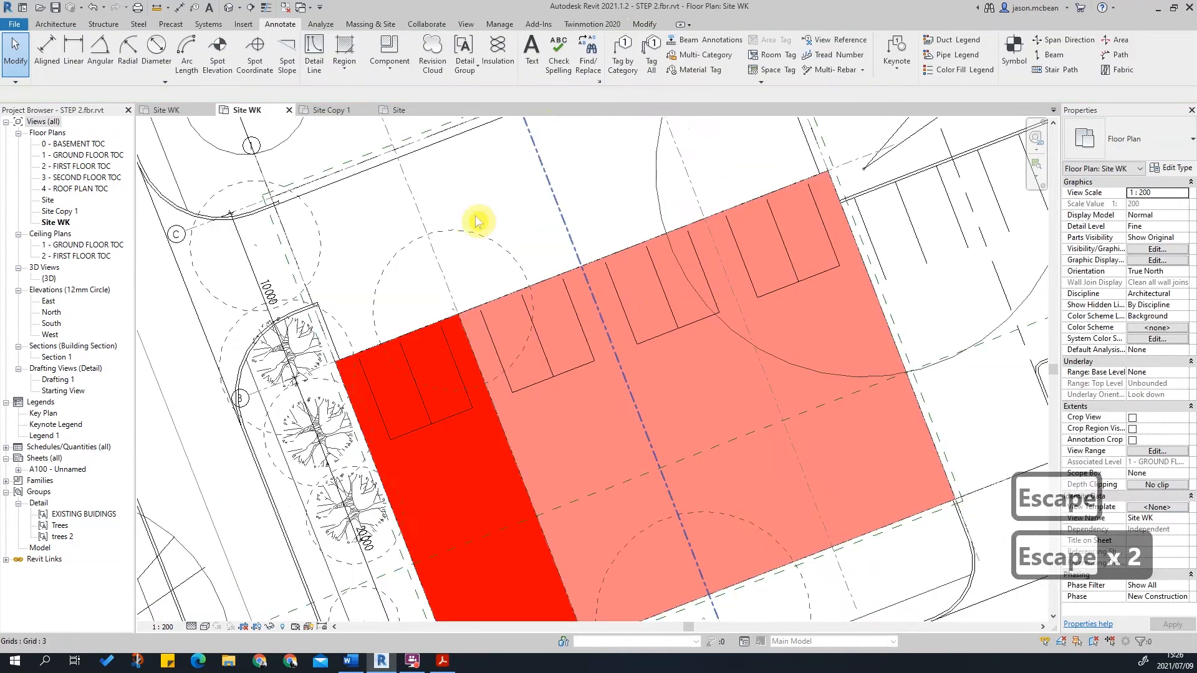
middle_click_drag(671, 479, 633, 394)
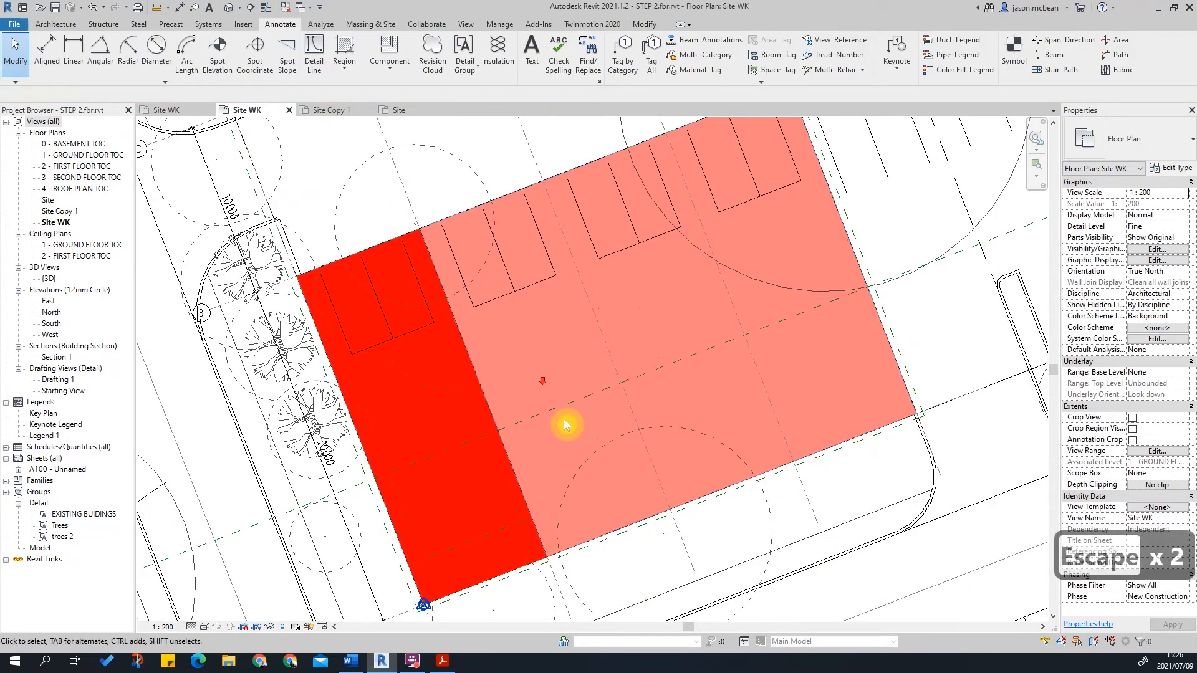
scroll(562, 380, "down", 2)
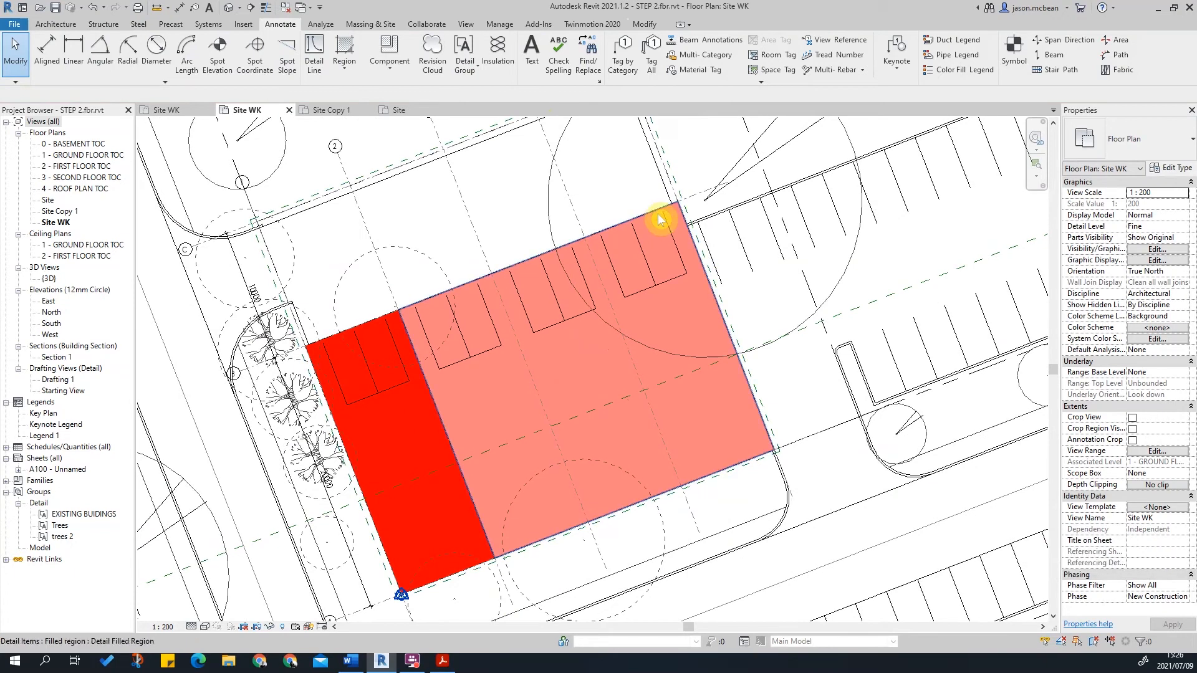
- Pull the ProposedRest region's far edge in to grid 3, and copy the region twice along grid B to fill the remaining bays
left_click(677, 250)
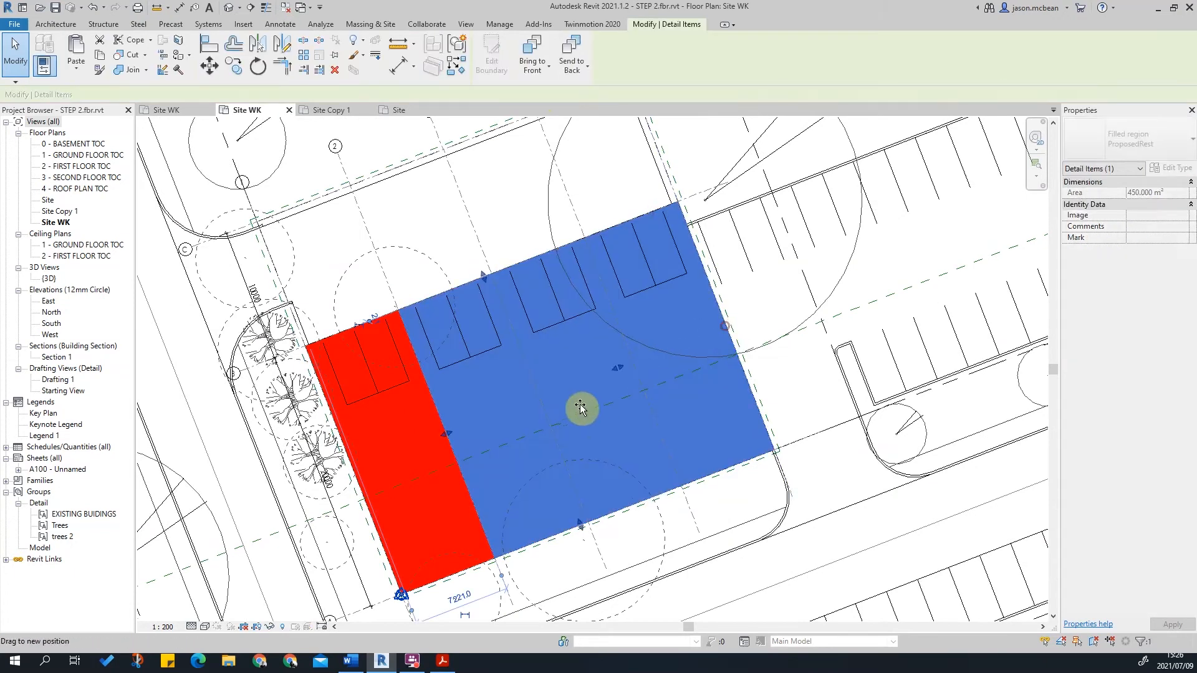
left_click(547, 423)
key("c")
key("o")
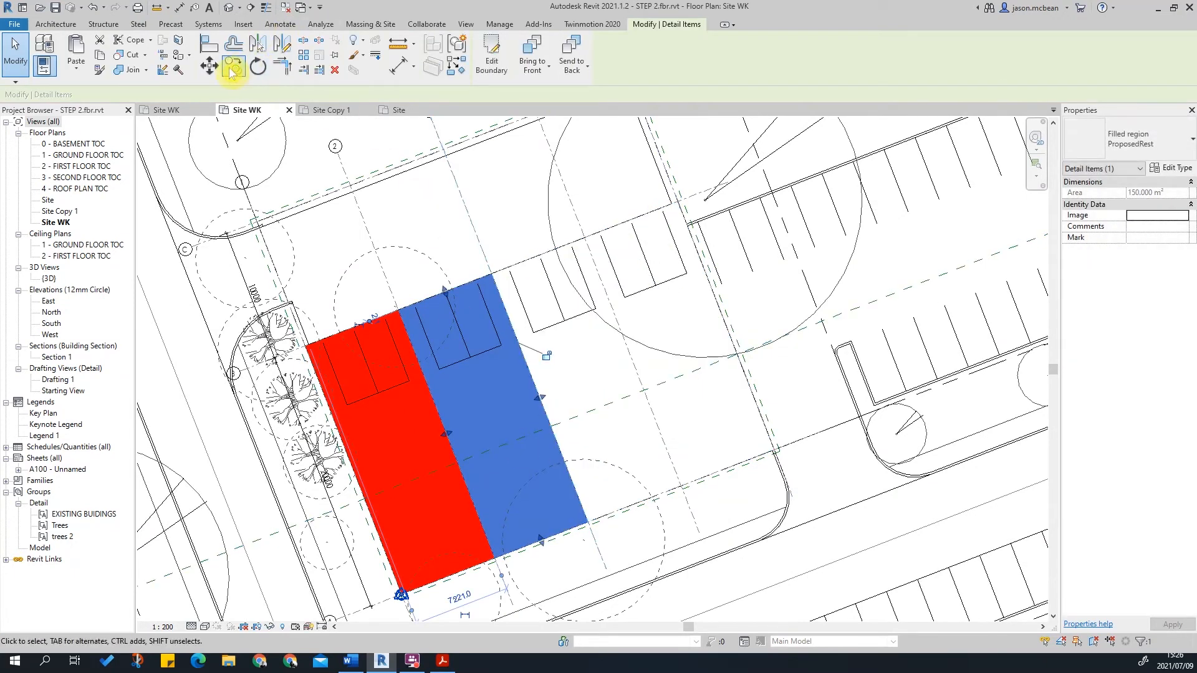
scroll(519, 293, "up", 3)
left_click(469, 255)
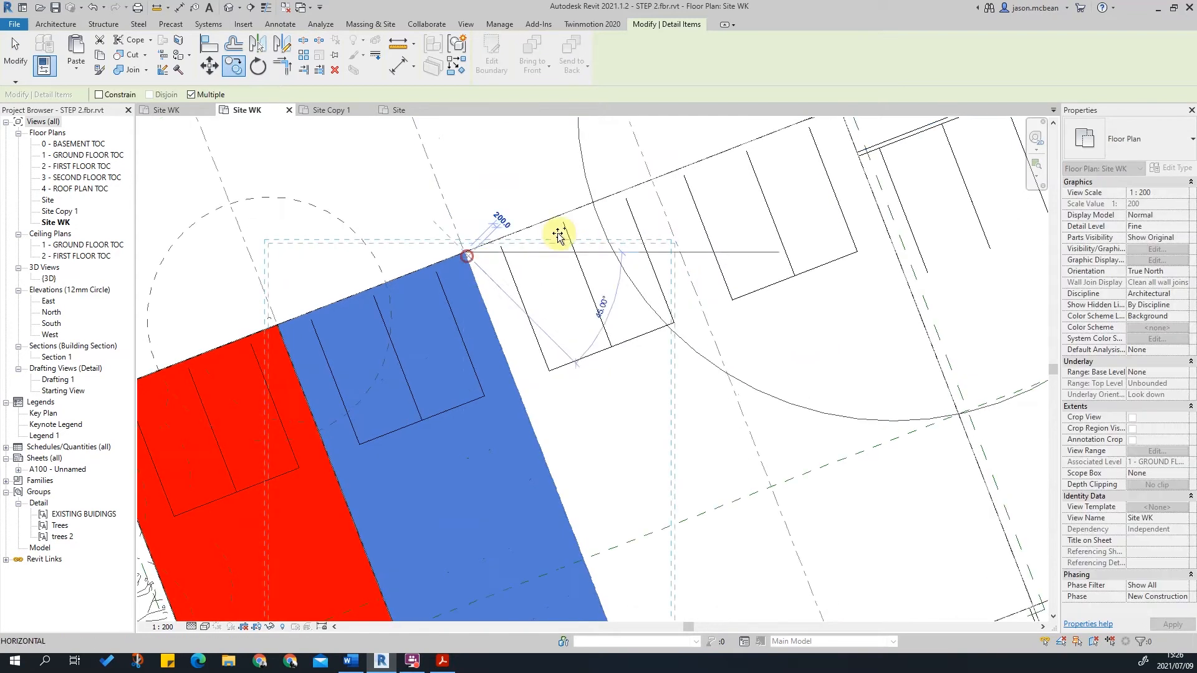
left_click(652, 182)
middle_click_drag(766, 190, 670, 385)
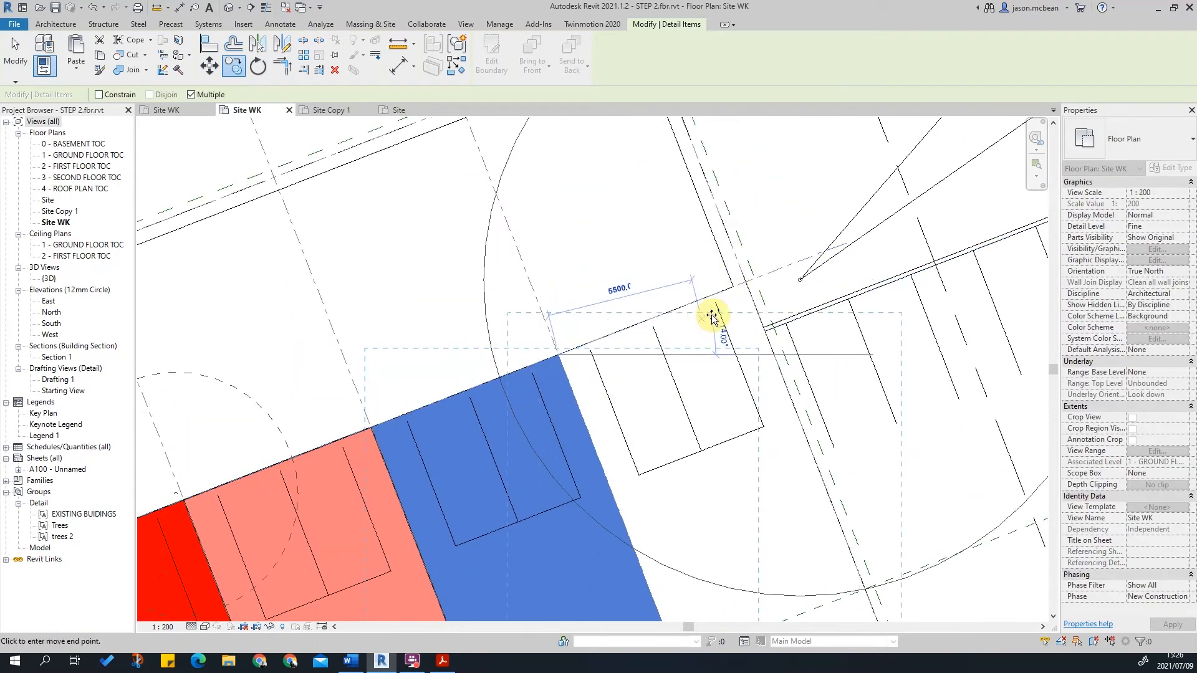
left_click(742, 263)
scroll(742, 262, "down", 3)
key("Escape")
key("Escape")
key("Escape")
key("Escape")
key("Escape")
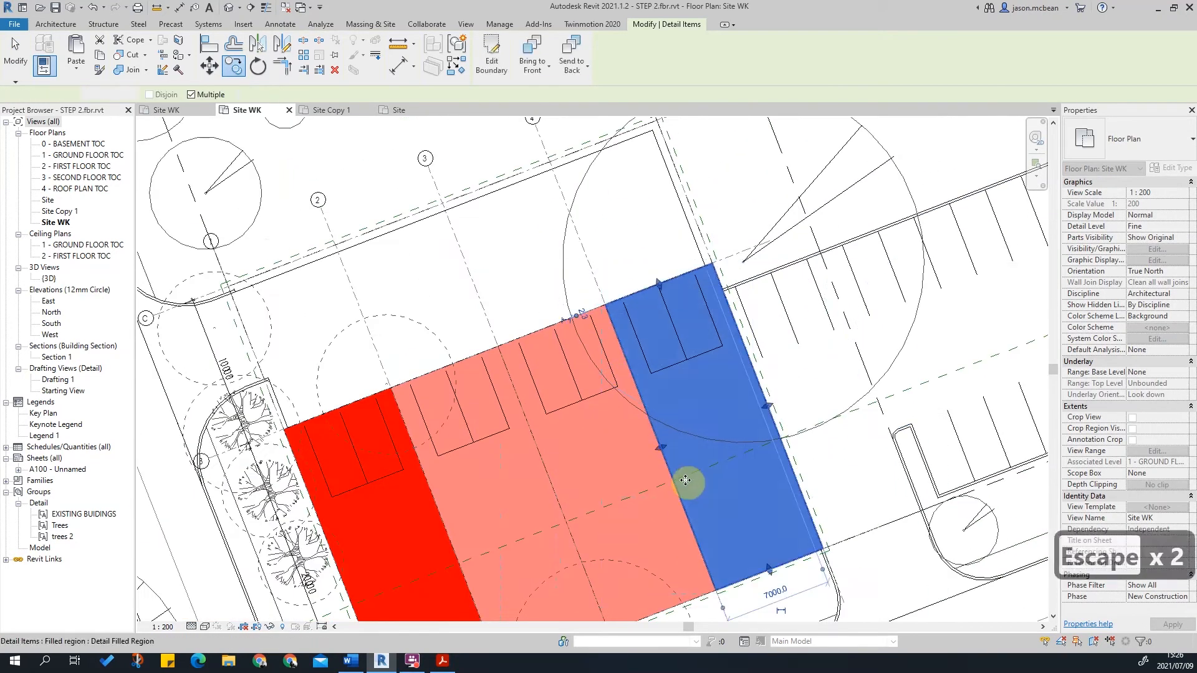
- Examine the corners and edges of the proposed regions along grids A and 1 and at the site's far side
middle_click_drag(676, 534, 722, 214)
scroll(418, 509, "up", 3)
middle_click_drag(418, 510, 507, 557)
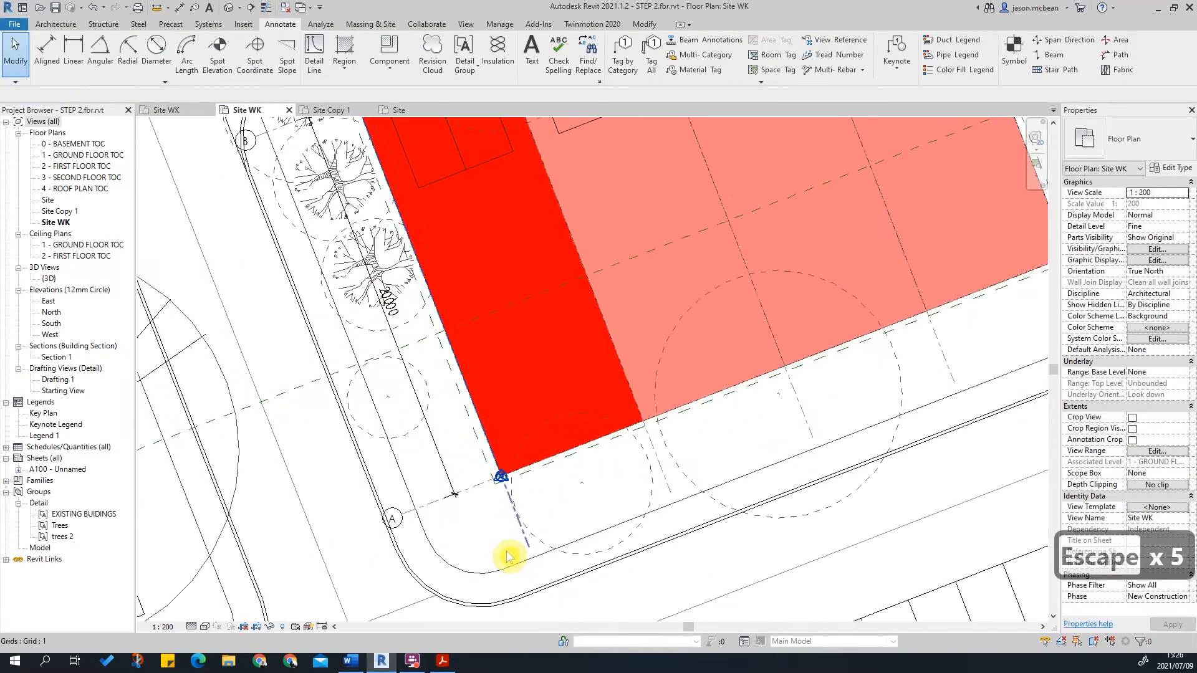
left_click(507, 568)
scroll(613, 450, "down", 2)
middle_click_drag(730, 338, 707, 503)
scroll(467, 334, "up", 2)
key("Escape")
key("Escape")
key("Escape")
scroll(547, 292, "up", 2)
scroll(668, 249, "down", 3)
middle_click_drag(786, 238, 445, 269)
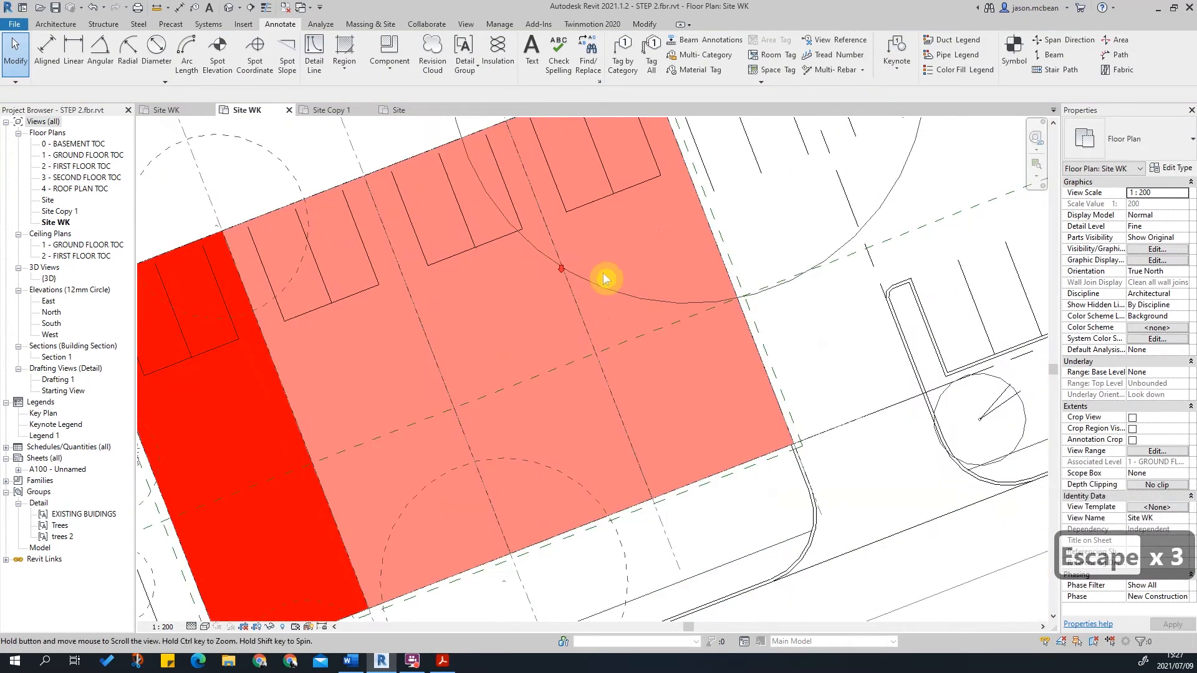
key("Escape")
- Examine the whole site plan, comparing the gray existing buildings with the red and pink proposed regions
scroll(642, 355, "down", 4)
middle_click_drag(815, 345, 813, 412)
scroll(685, 337, "down", 2)
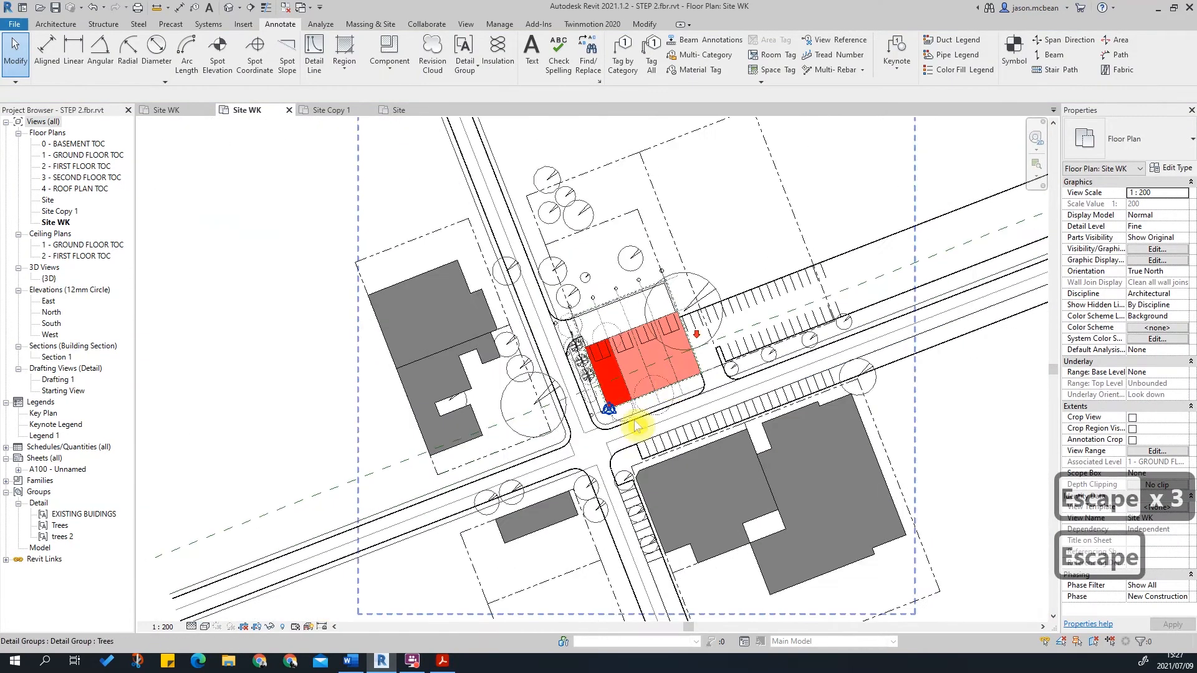
scroll(636, 362, "up", 2)
scroll(735, 340, "down", 3)
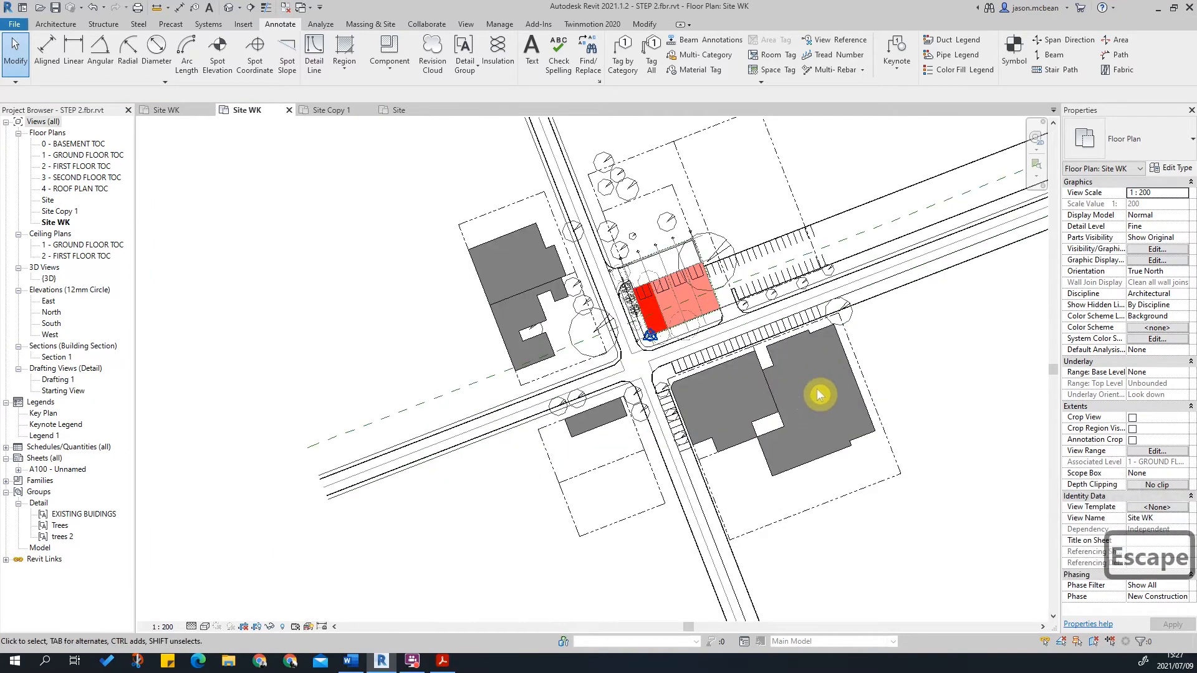
left_click(707, 378)
left_click(973, 341)
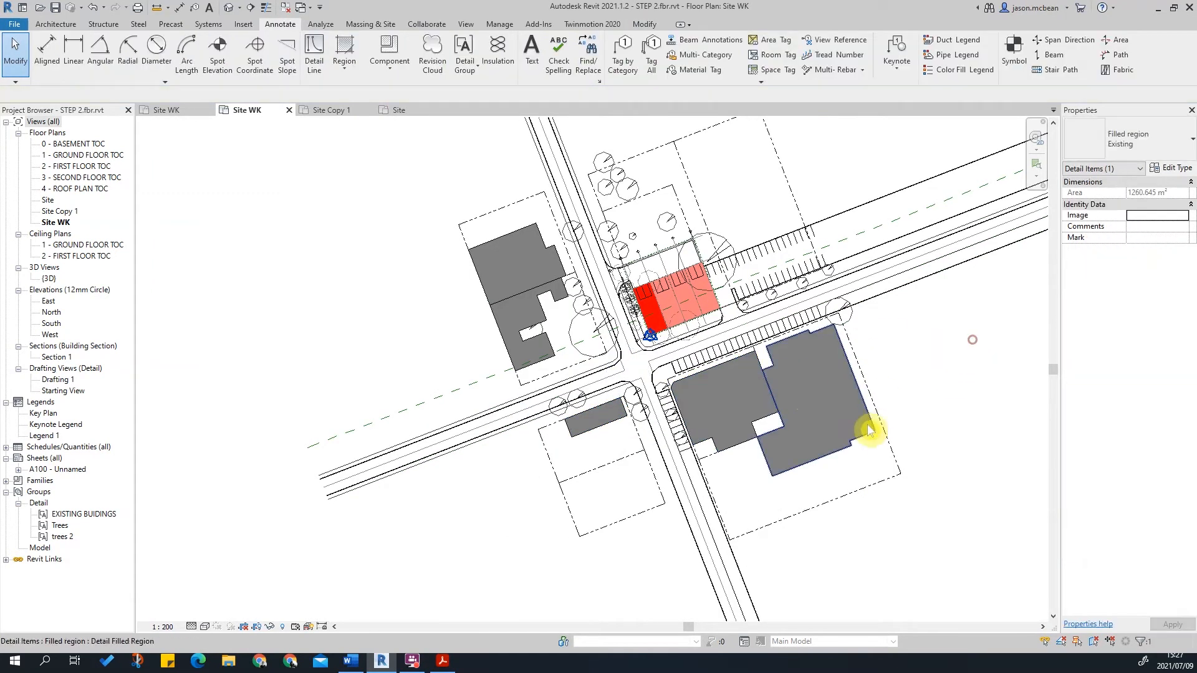
scroll(702, 298, "up", 2)
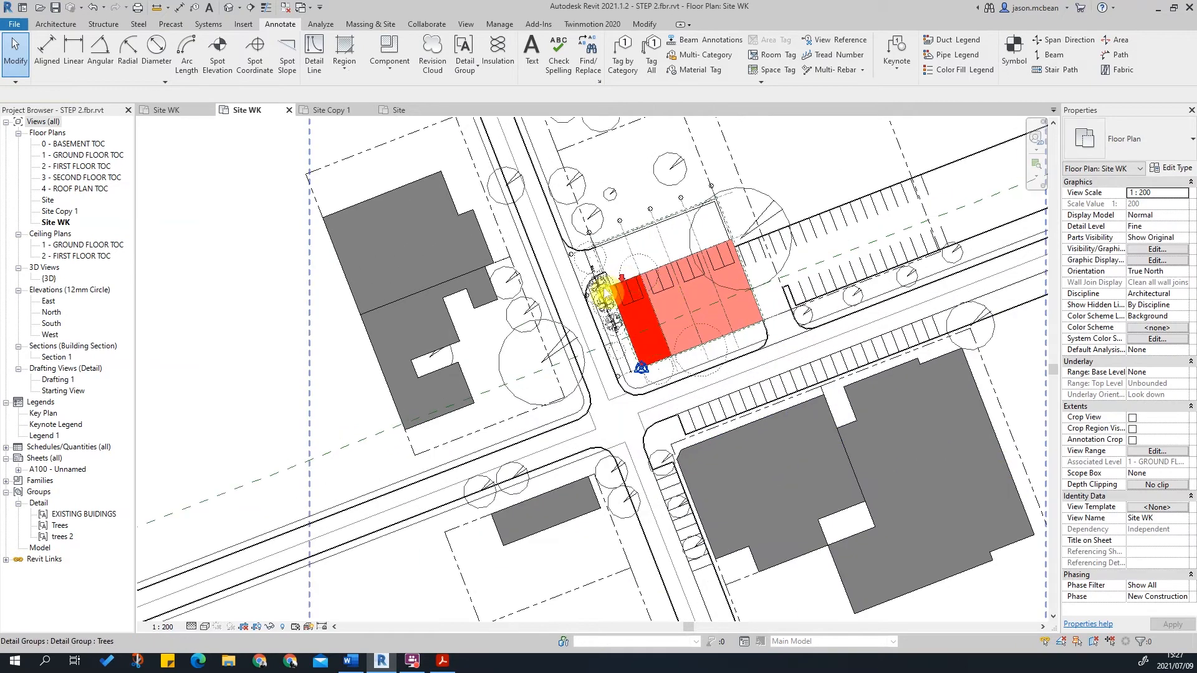
scroll(624, 282, "down", 3)
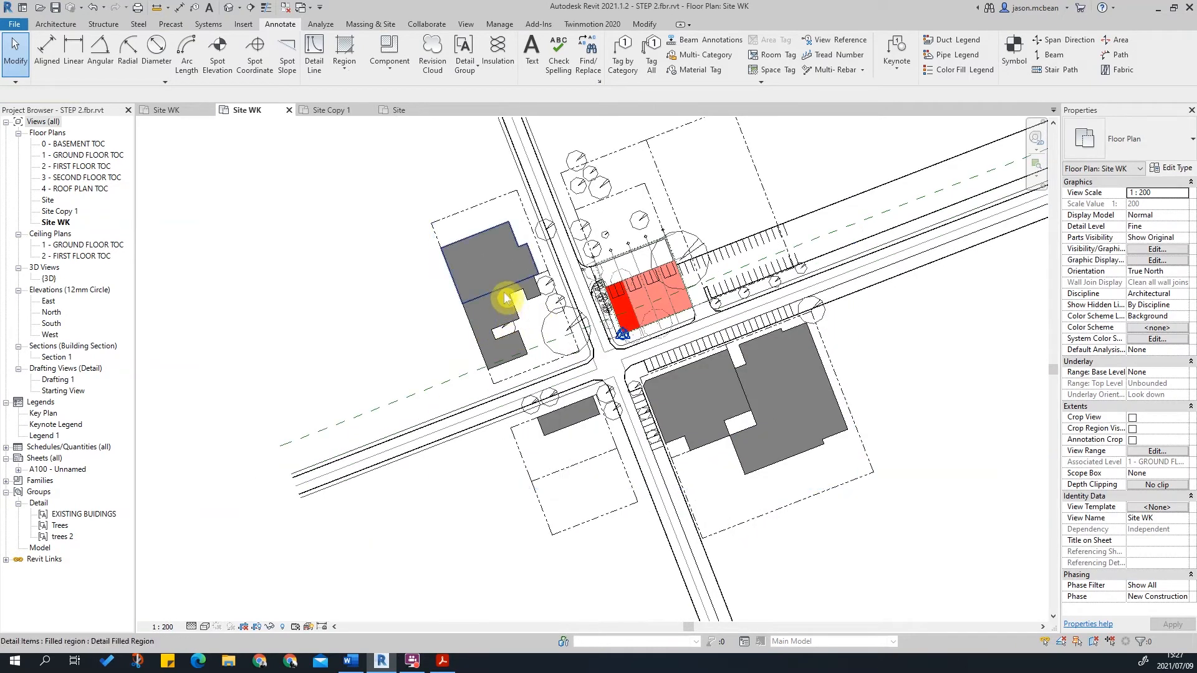
- Temporarily isolate the detail items category in the Site WK plan using an existing building's filled region, and clear the selection
left_click(512, 243)
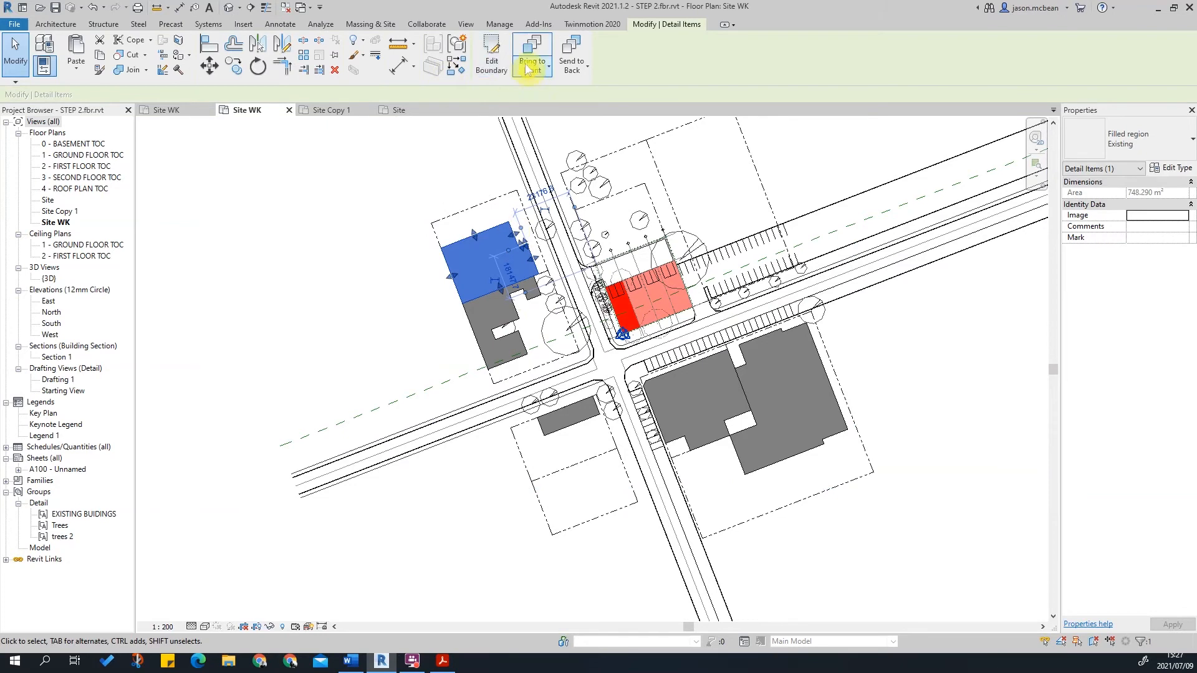
left_click(270, 628)
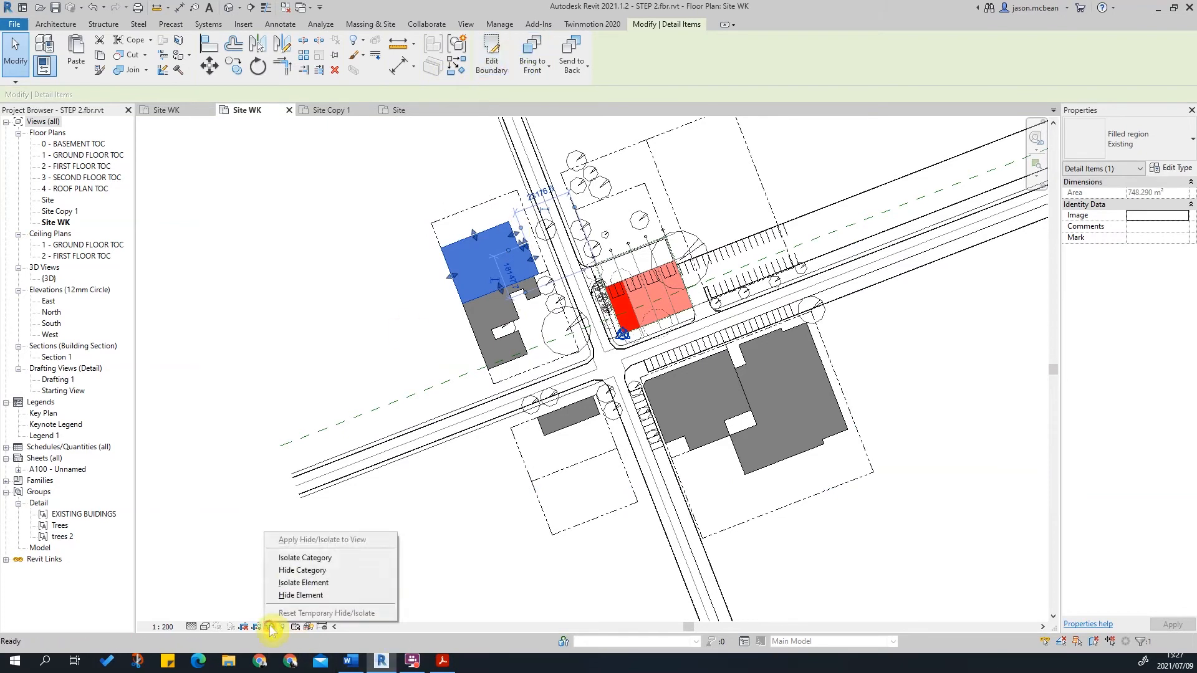
left_click(309, 561)
key("Escape")
scroll(608, 343, "up", 2)
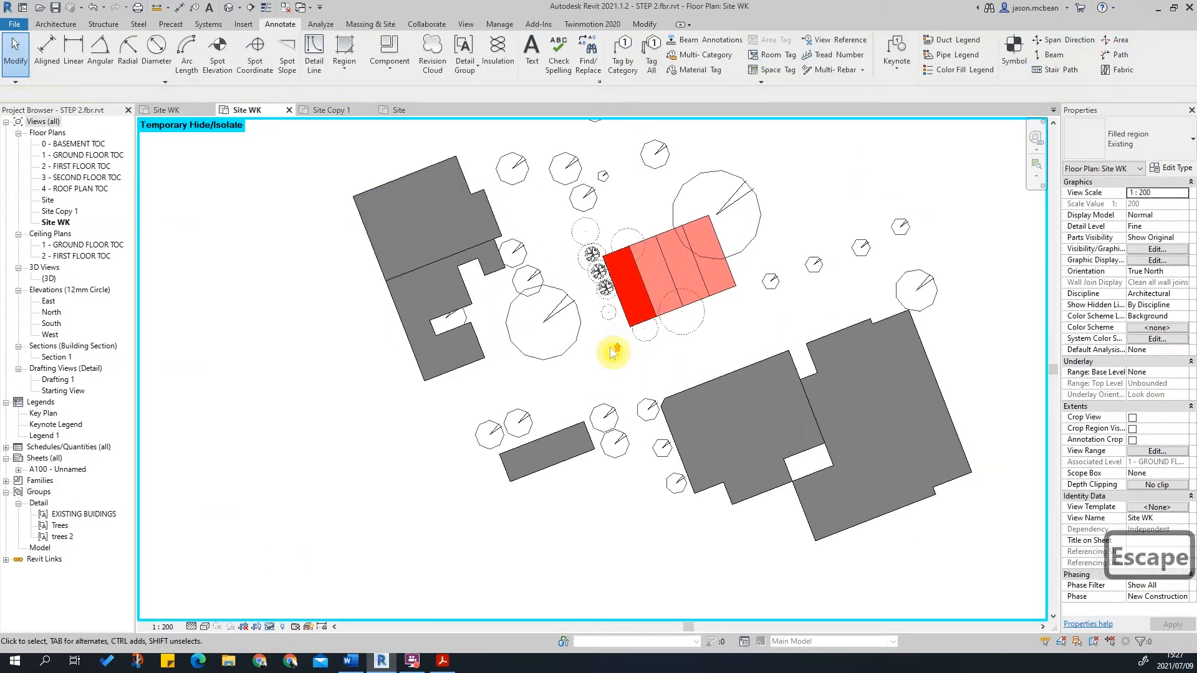
- Select all gray existing-building regions plus the red and pink proposed regions, and group them as a detail group named Buildings
left_click(831, 346)
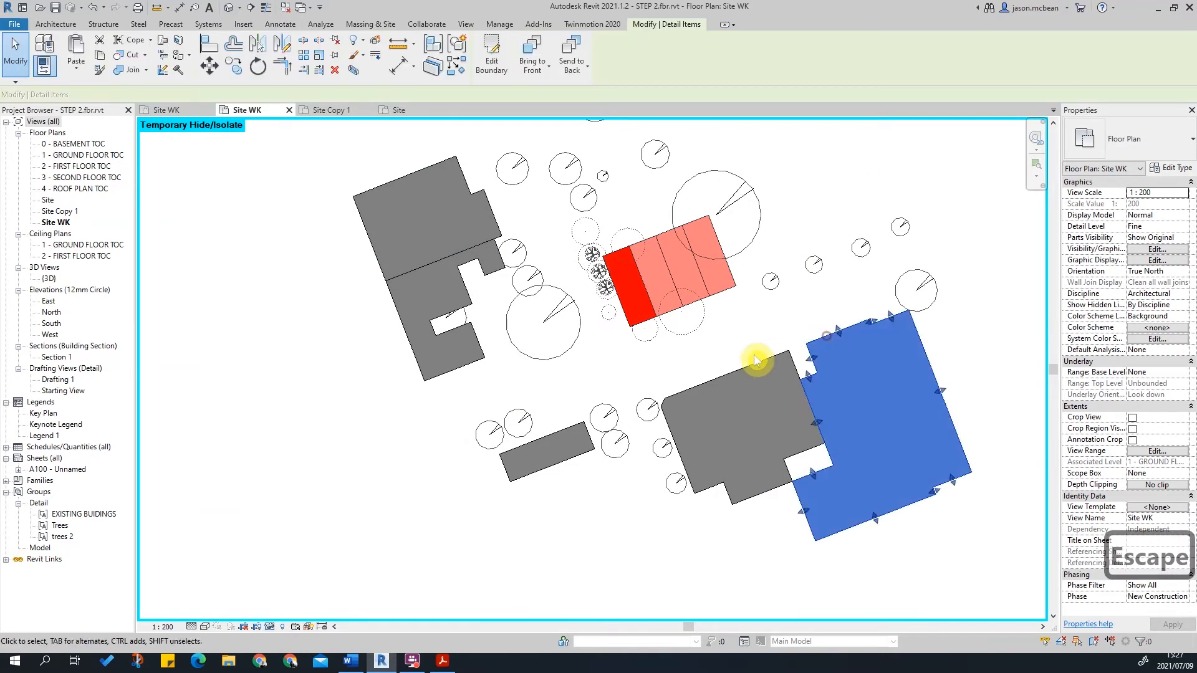
left_click(747, 364, "ctrl")
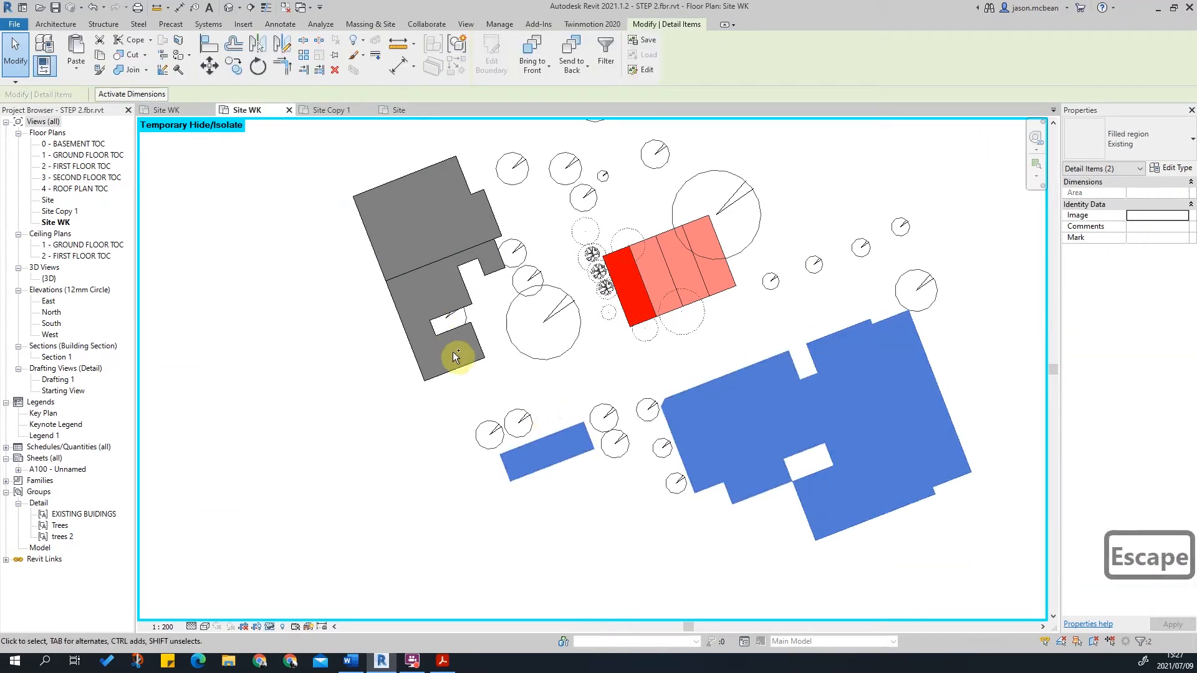
left_click(470, 369, "ctrl")
left_click(449, 181, "ctrl")
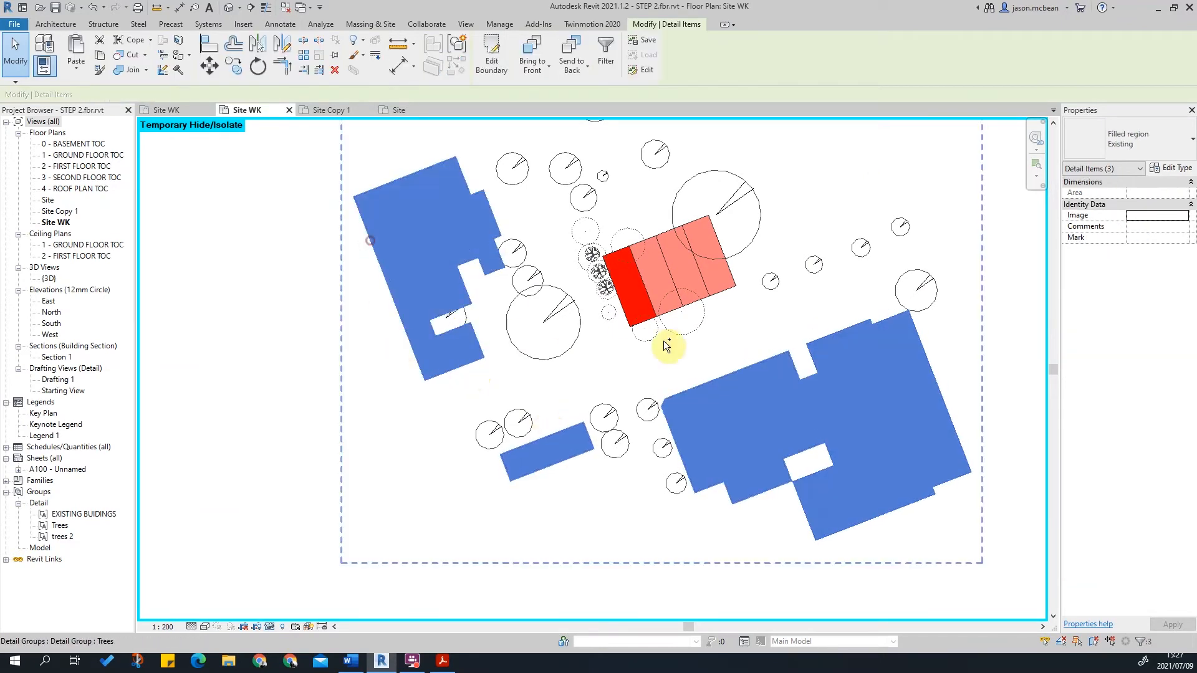
scroll(649, 316, "up", 2)
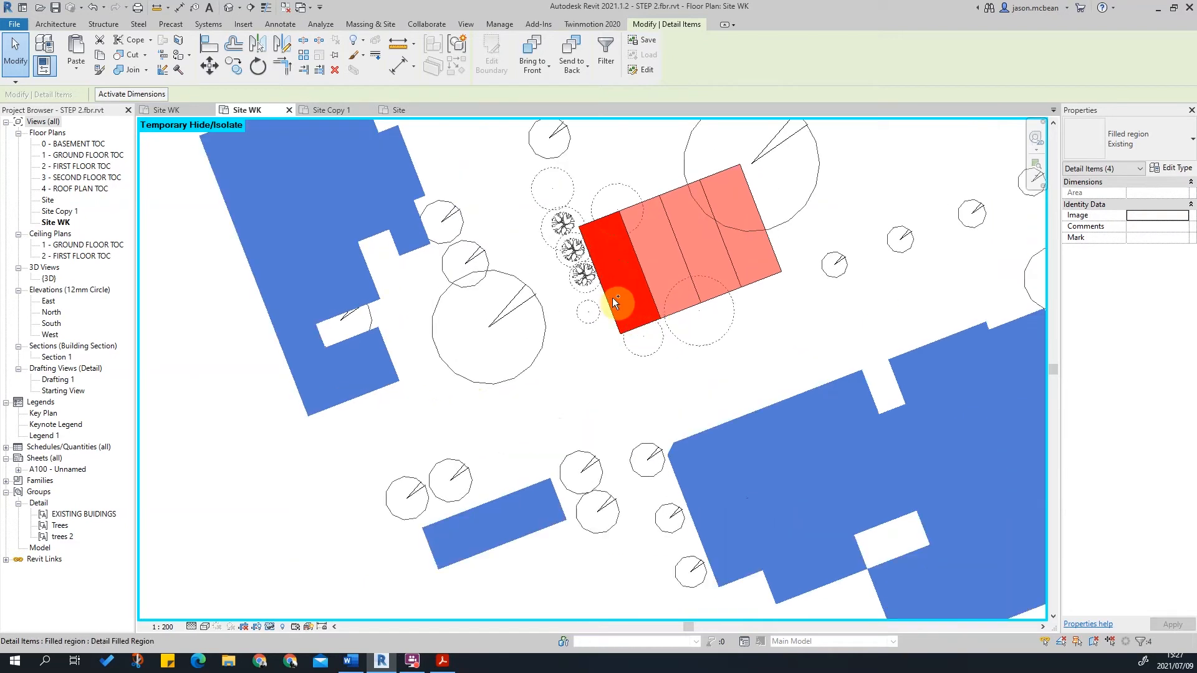
scroll(624, 201, "up", 2)
left_click(627, 218, "ctrl")
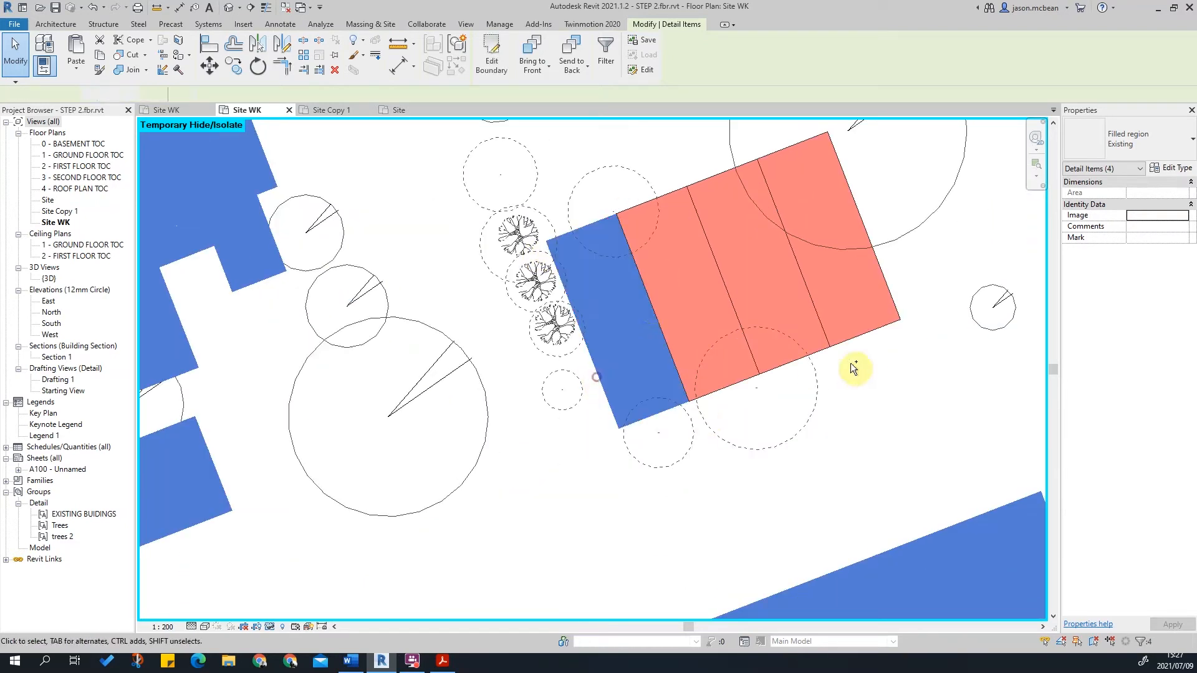
left_click(668, 190, "ctrl")
left_click(716, 168, "ctrl")
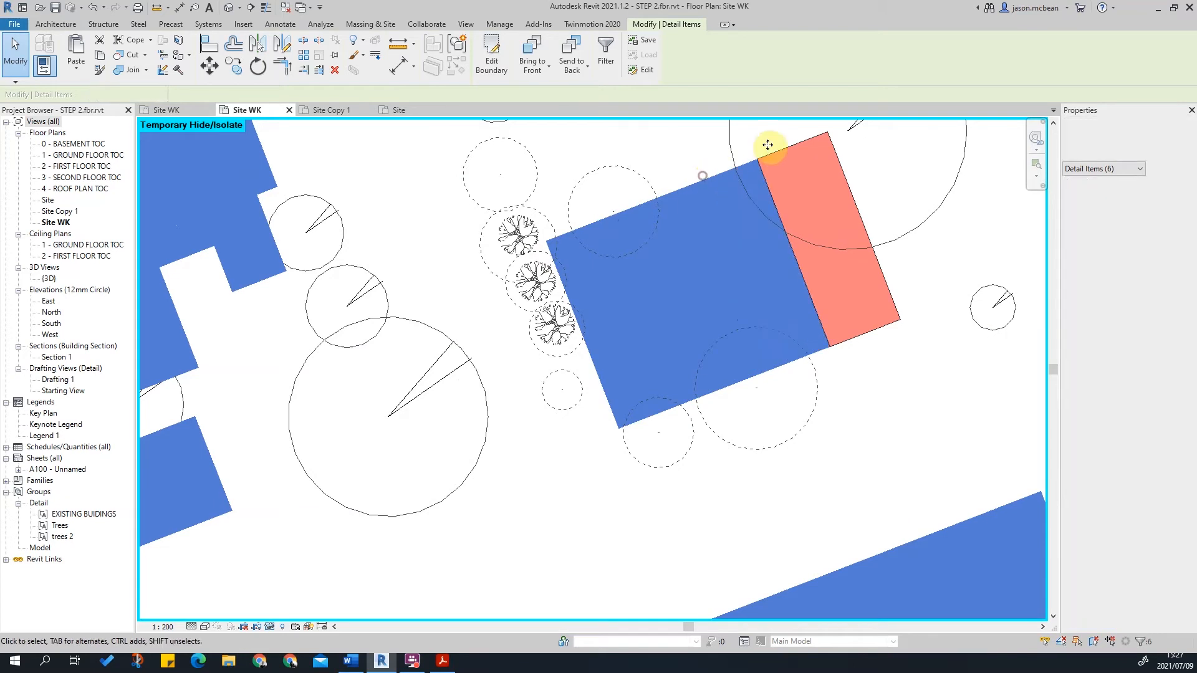
left_click(777, 150, "ctrl")
left_click(457, 47)
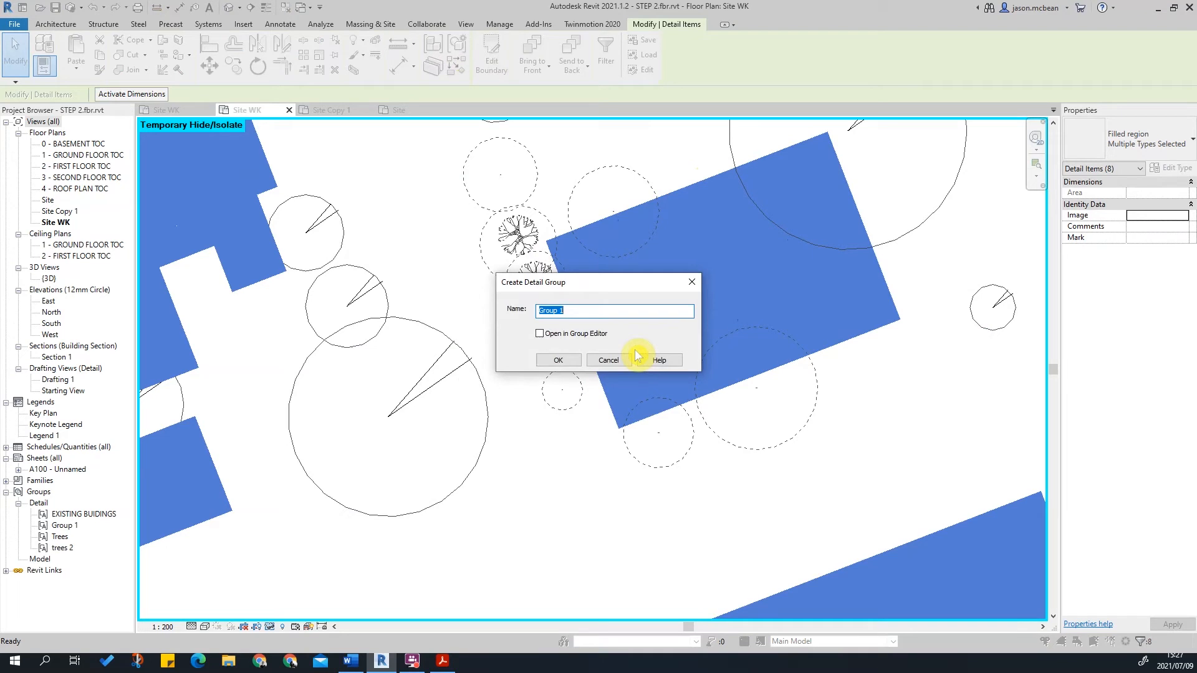
type("Buildings")
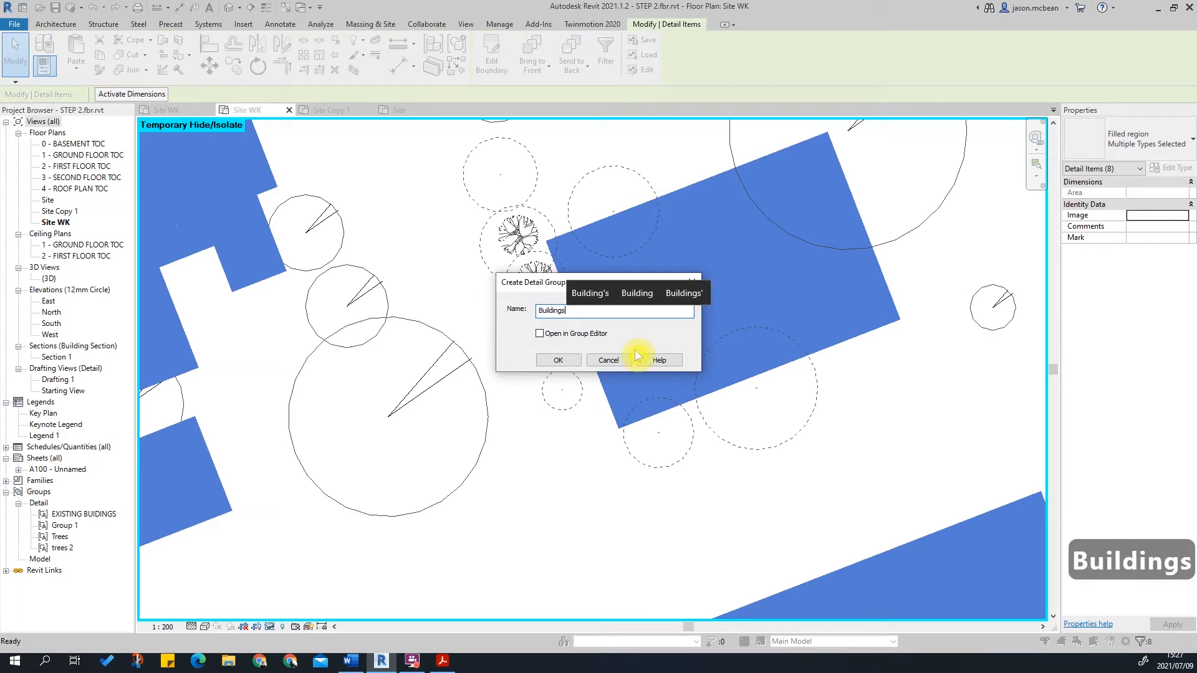
left_click(559, 359)
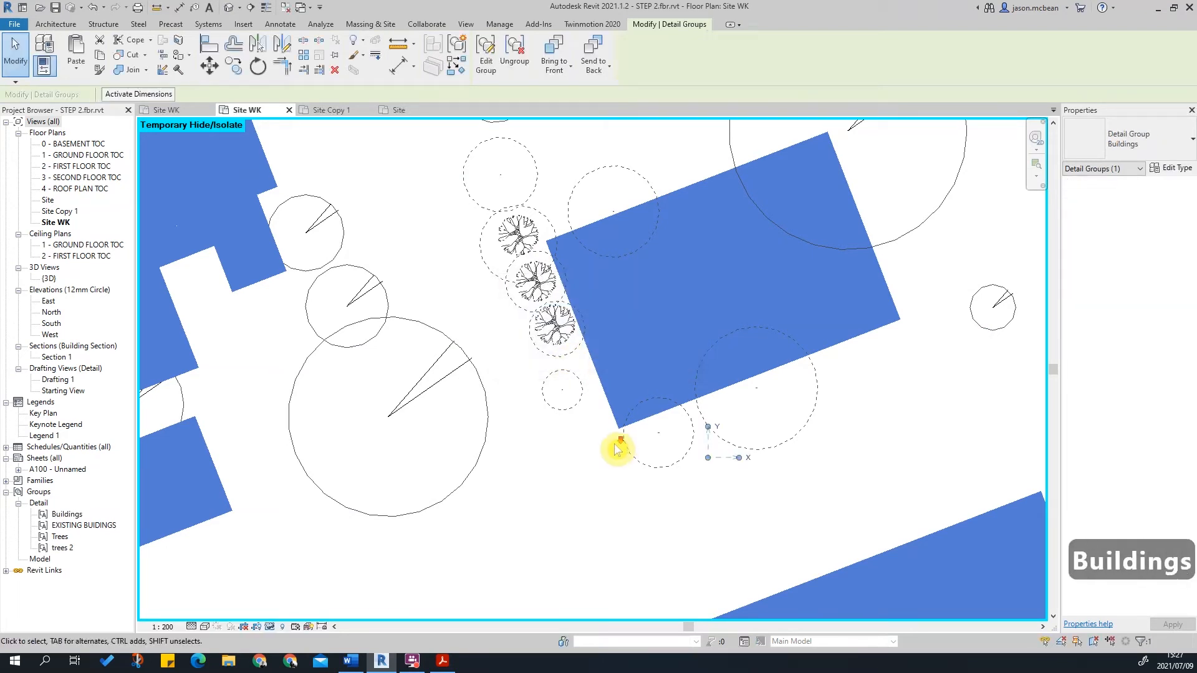
- Copy the Buildings detail group, open the Site floor plan, paste the group aligned there, and clear the selection
scroll(617, 449, "down", 5)
key("ctrl+c")
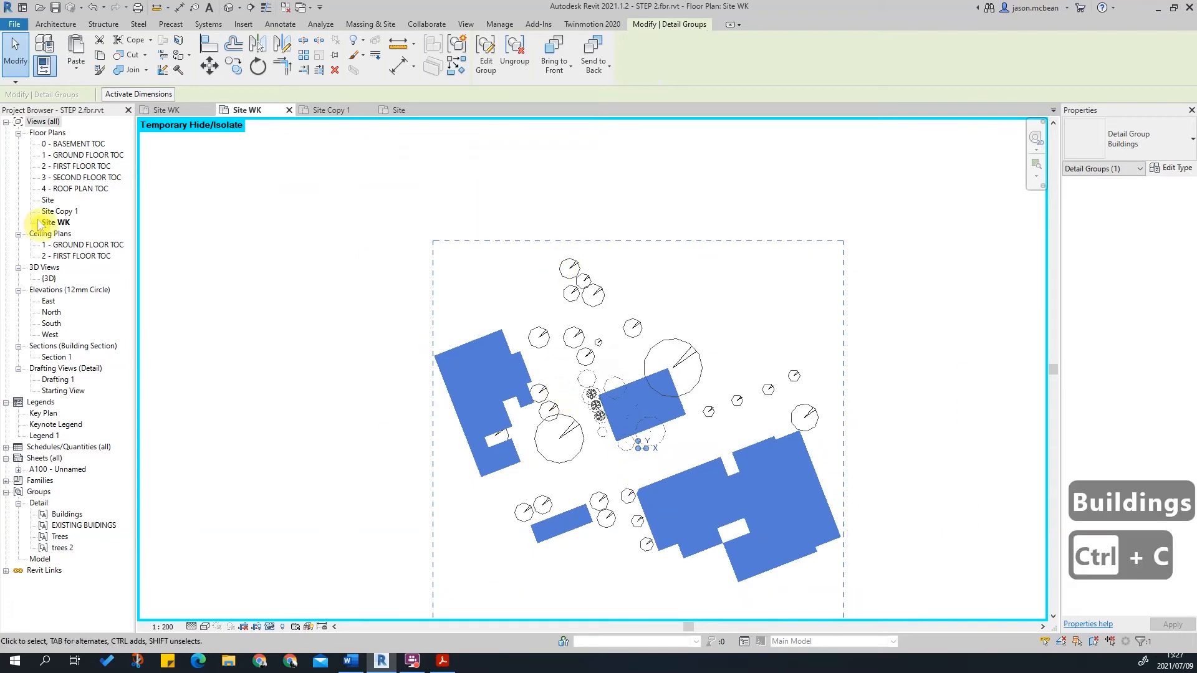
double_click(47, 200)
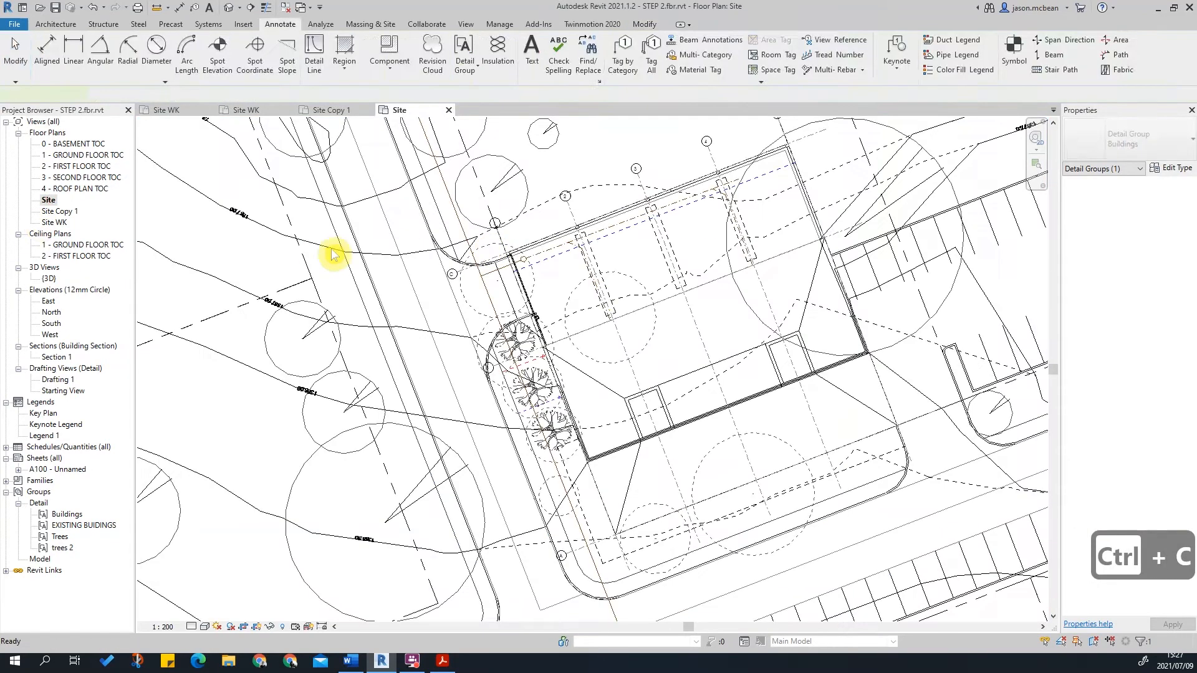
left_click(74, 72)
left_click(80, 163)
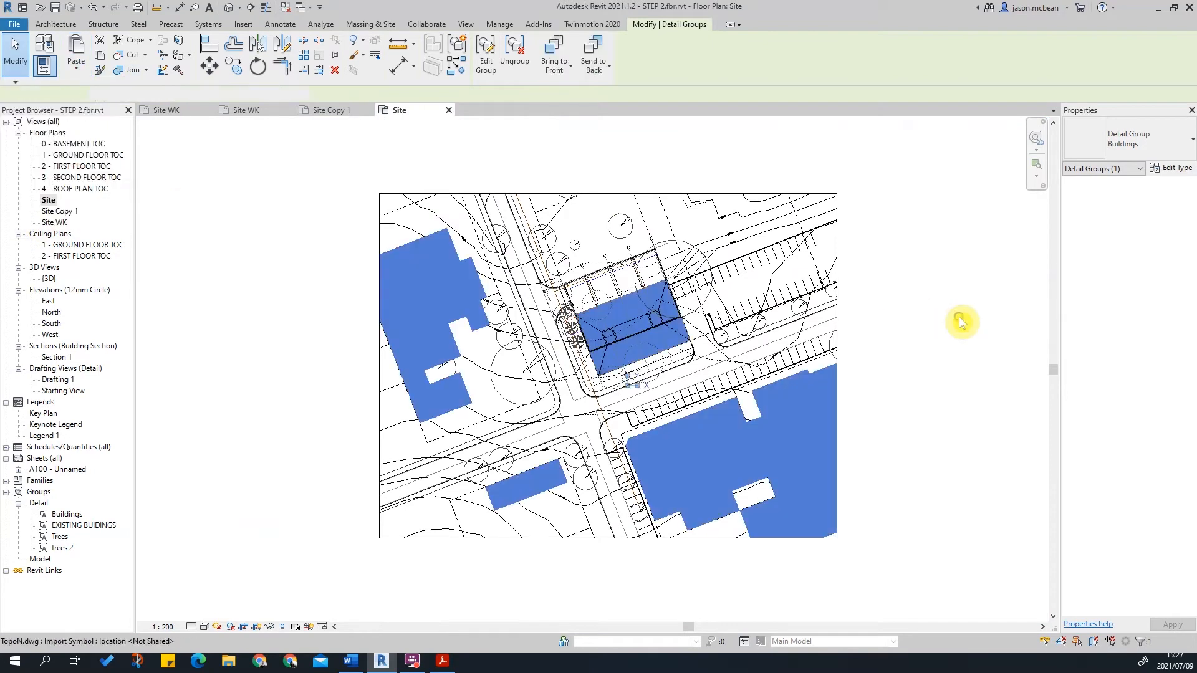
key("Escape")
- Examine how the pasted building regions sit against the roof lines, site boundary and street edges in the Site plan
scroll(636, 334, "up", 3)
scroll(666, 499, "down", 2)
middle_click_drag(666, 499, 668, 320)
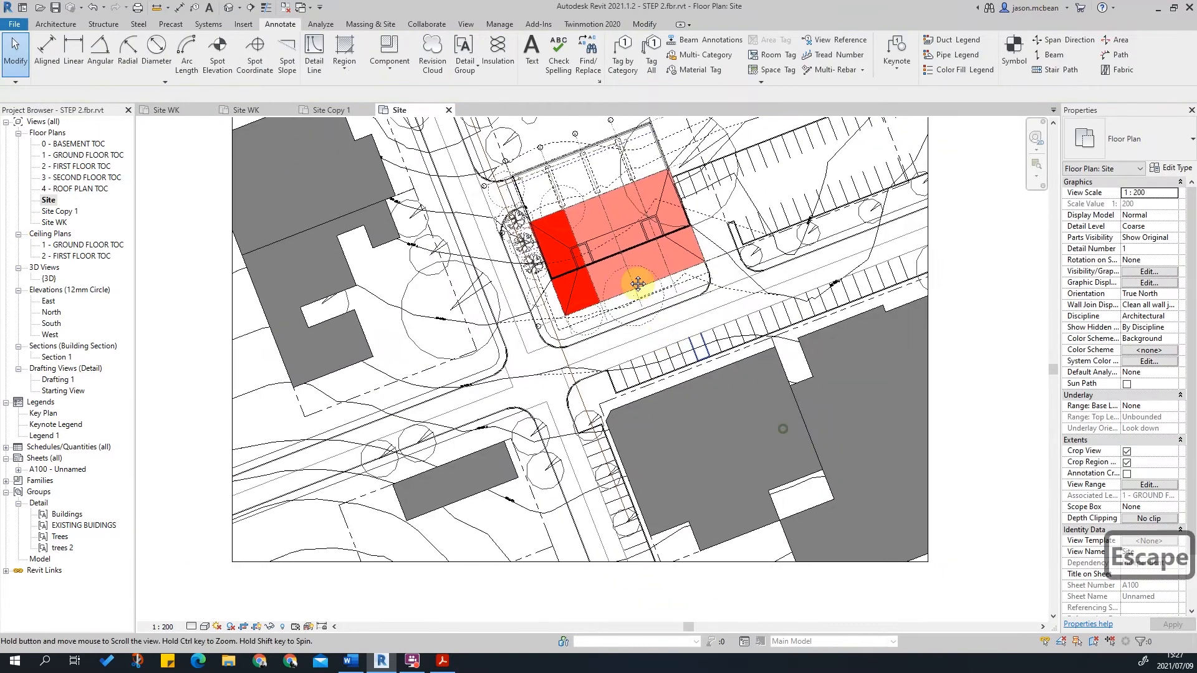
middle_click_drag(631, 281, 570, 200)
middle_click_drag(356, 338, 406, 502)
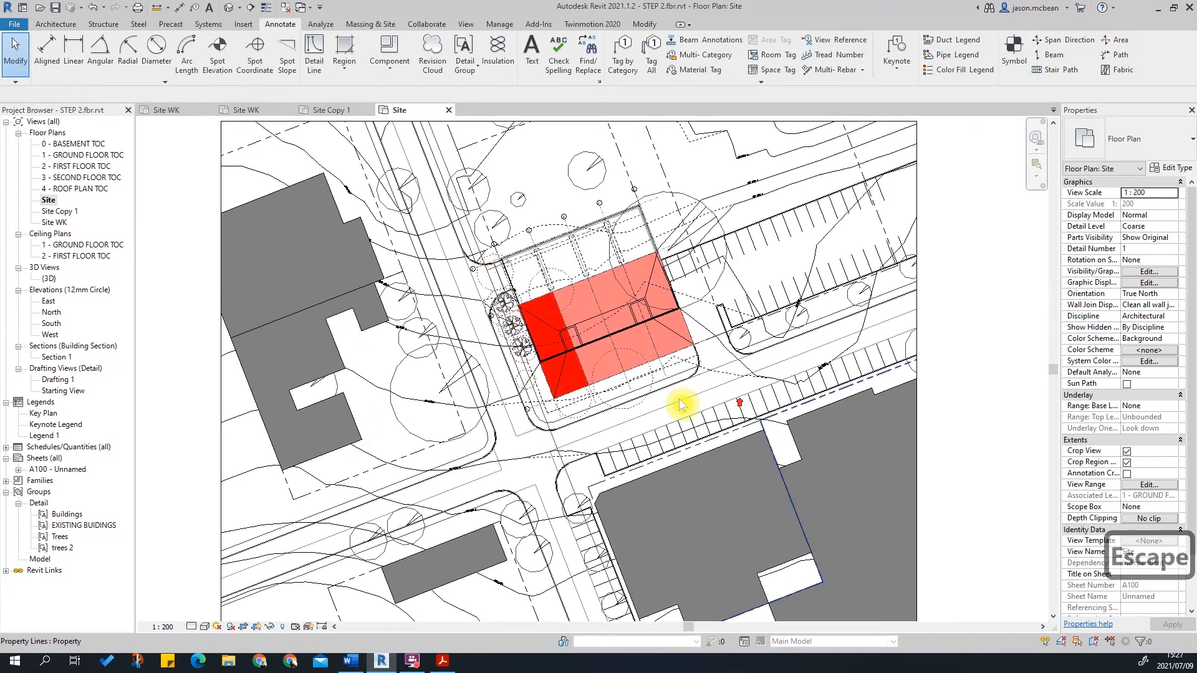
scroll(680, 400, "up", 2)
scroll(590, 425, "down", 2)
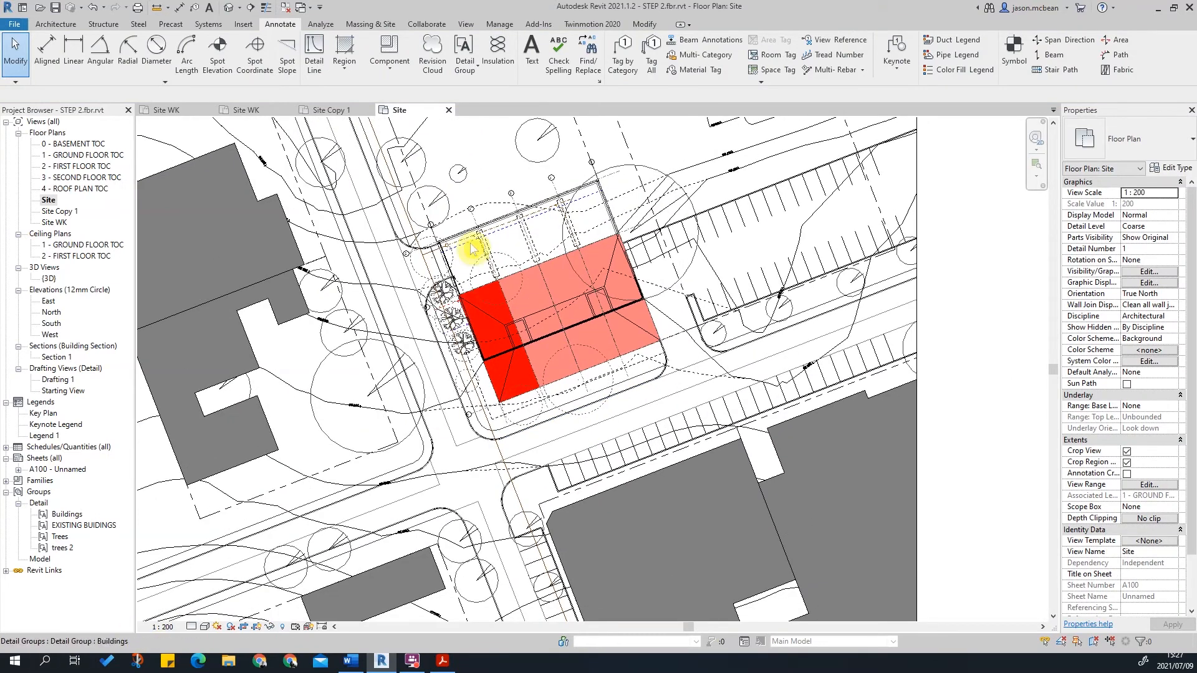
scroll(493, 265, "up", 3)
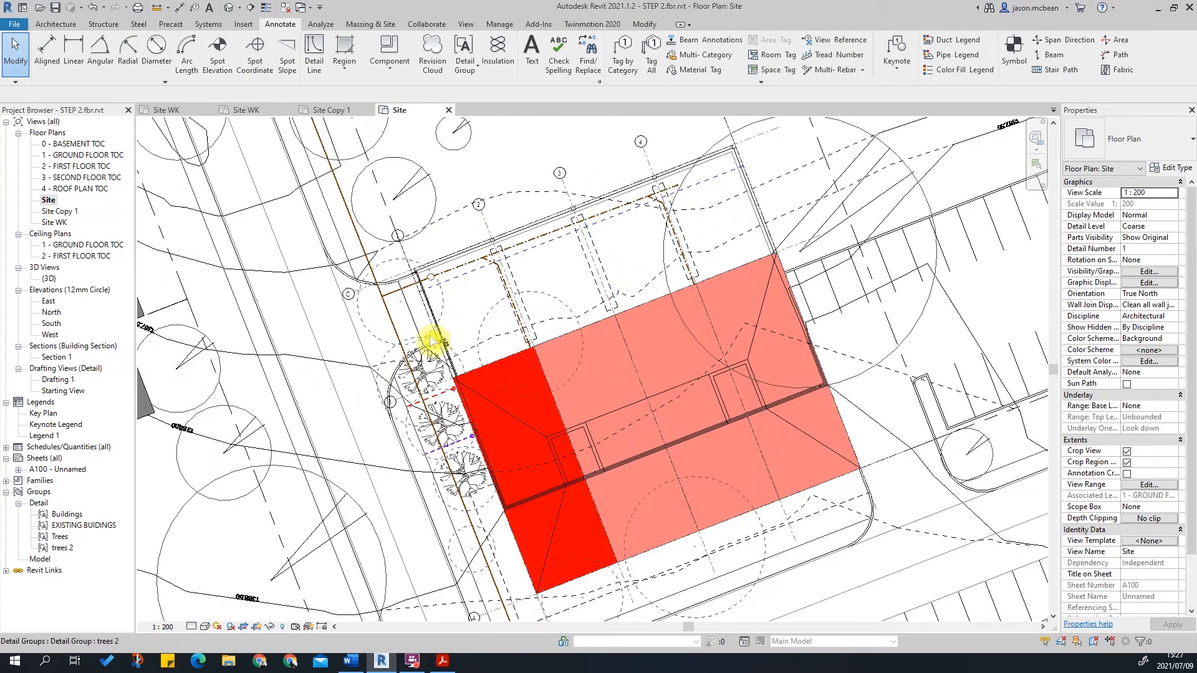
scroll(586, 449, "down", 3)
scroll(512, 417, "up", 2)
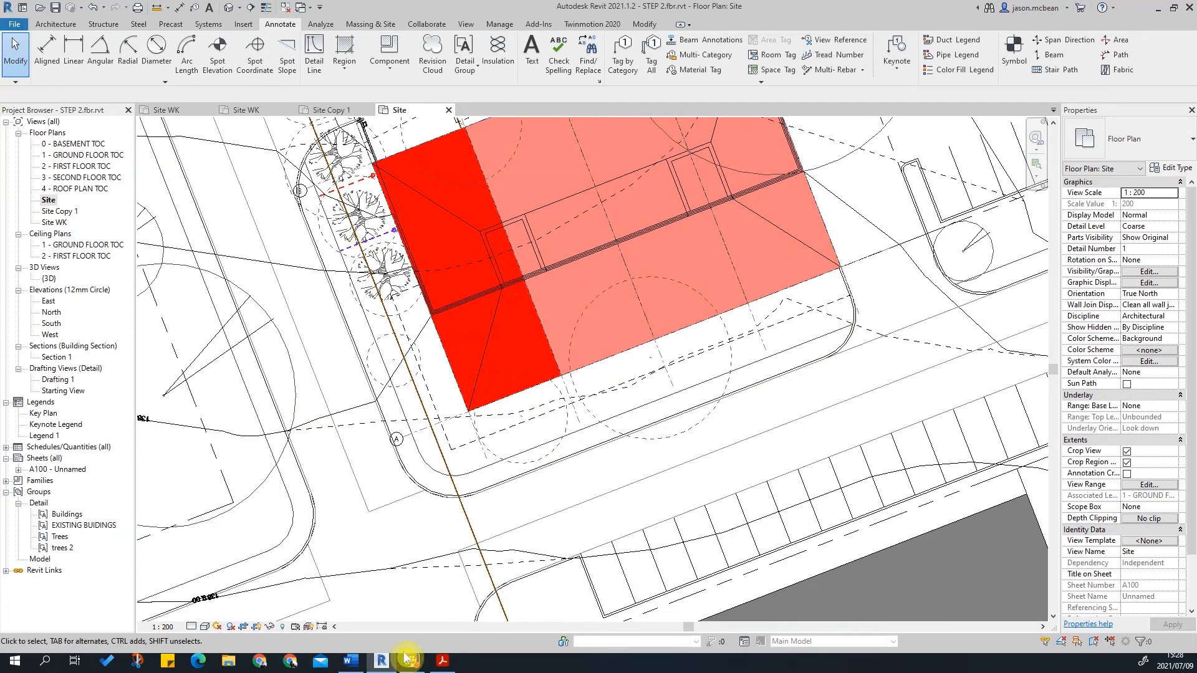
- Switch to SitePlan_ARC.pdf in Adobe Acrobat and examine the concrete paving and existing foot path hatches along Bronkhorst Street
left_click(442, 663)
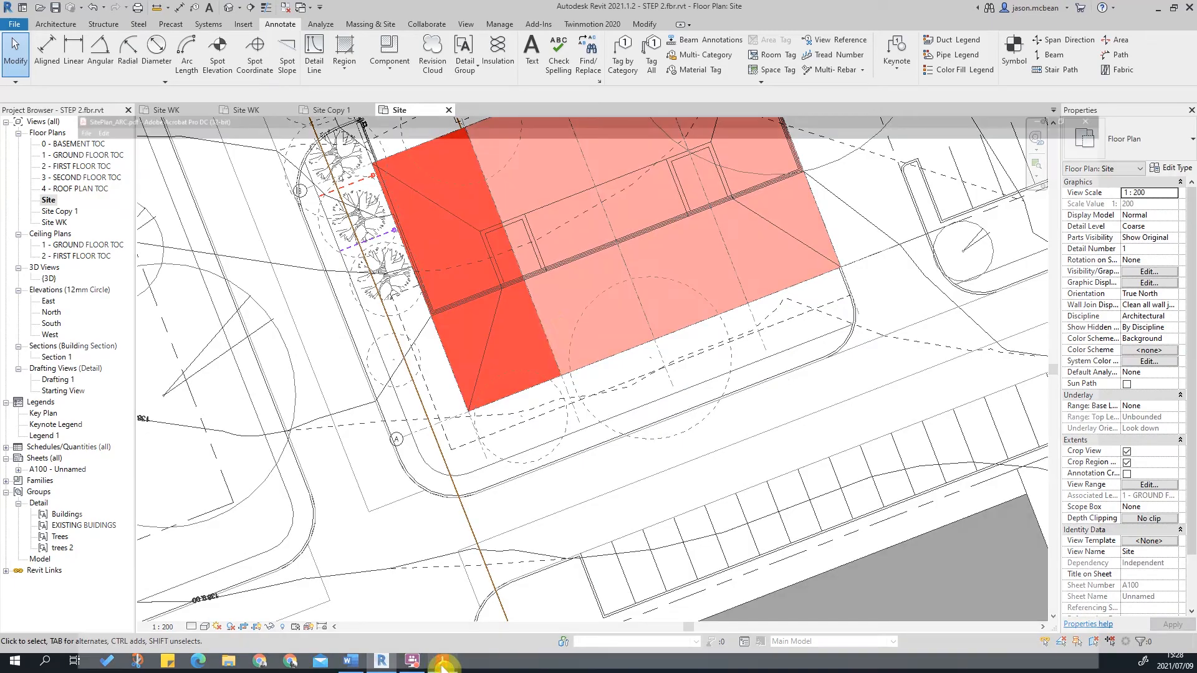
scroll(448, 411, "up", 5, "ctrl")
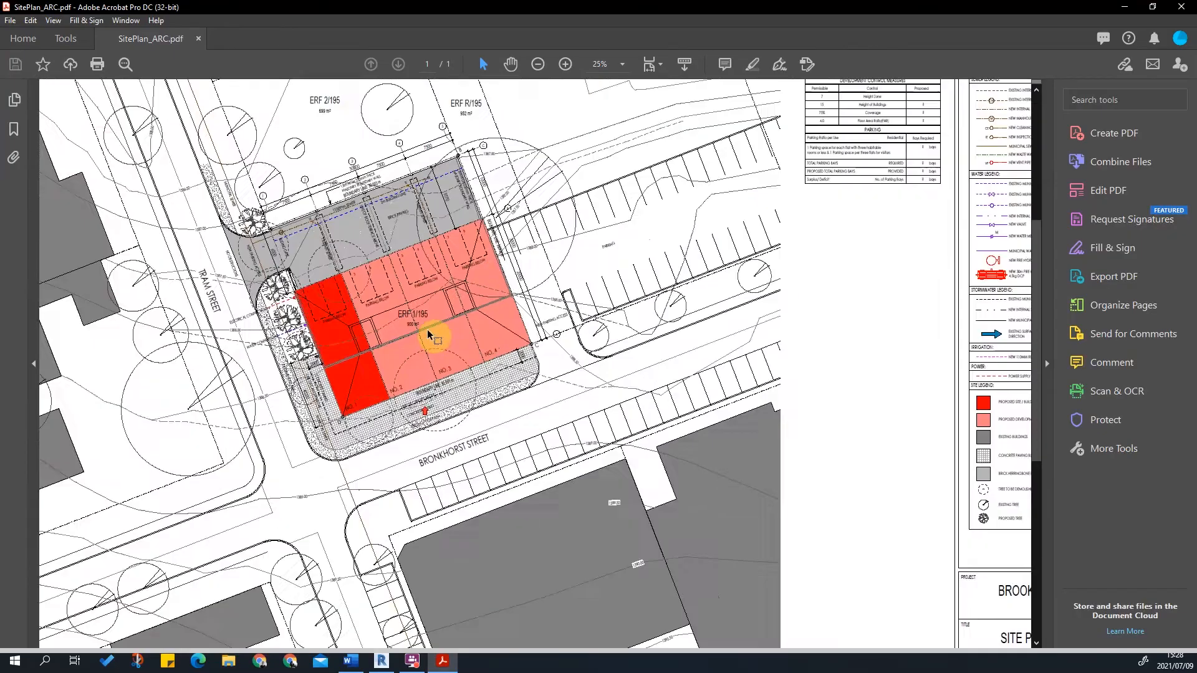
scroll(859, 234, "up", 2, "ctrl")
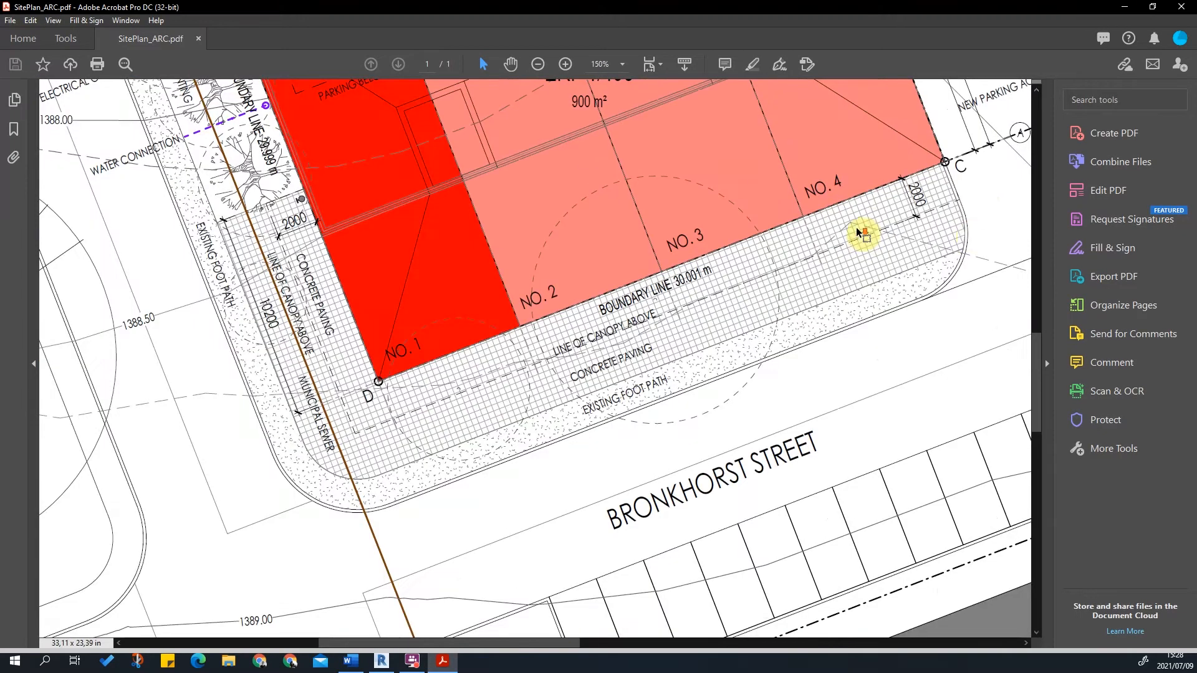
scroll(574, 393, "down", 1, "ctrl")
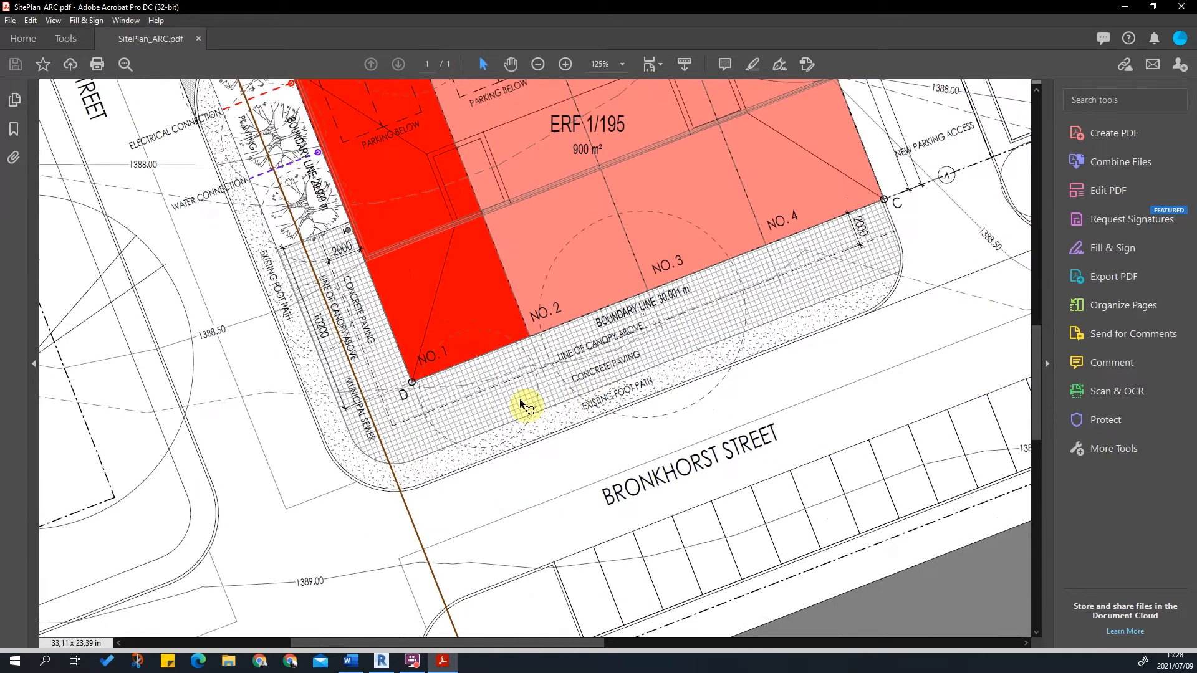
scroll(863, 381, "up", 1, "ctrl")
scroll(898, 293, "up", 1, "ctrl")
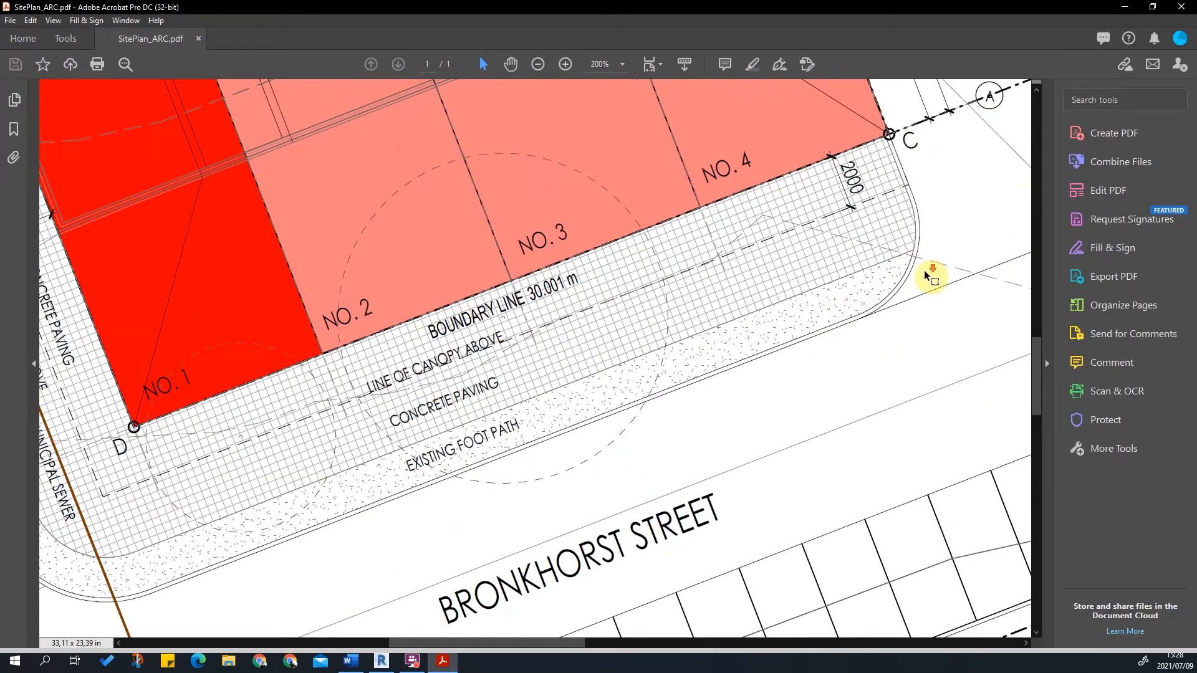
scroll(374, 476, "down", 2, "ctrl")
scroll(334, 455, "down", 1, "ctrl")
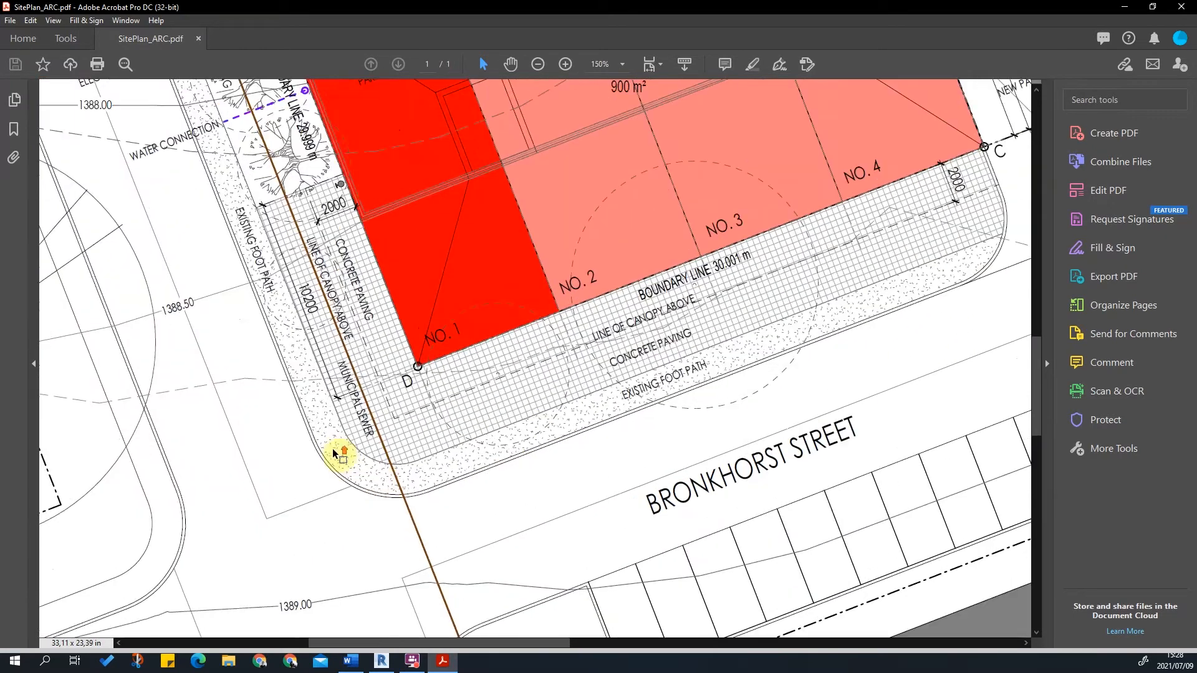
- Examine the foot path corner, the sewer runs and the brick paving behind the proposed buildings in the reference site plan
scroll(232, 217, "down", 1, "ctrl")
scroll(428, 449, "up", 1, "ctrl")
scroll(310, 182, "down", 1, "ctrl")
scroll(305, 182, "up", 1, "ctrl")
scroll(289, 230, "down", 1, "ctrl")
scroll(515, 342, "up", 2, "ctrl")
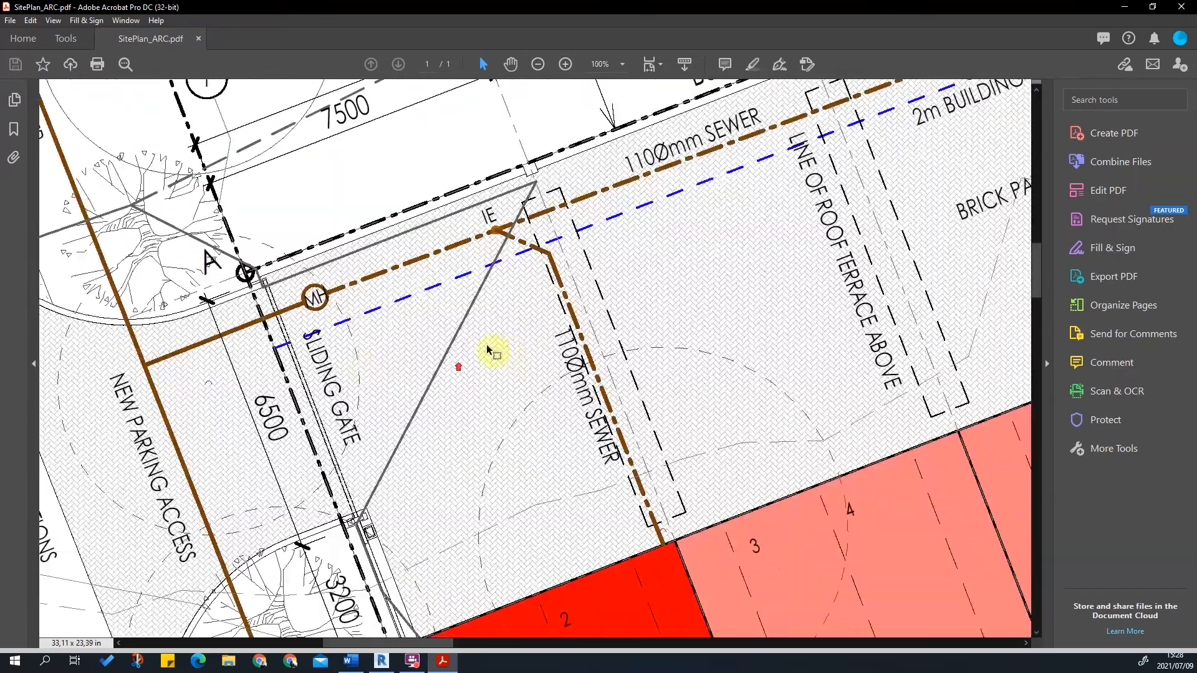
scroll(320, 355, "down", 2, "ctrl")
scroll(658, 337, "down", 1, "ctrl")
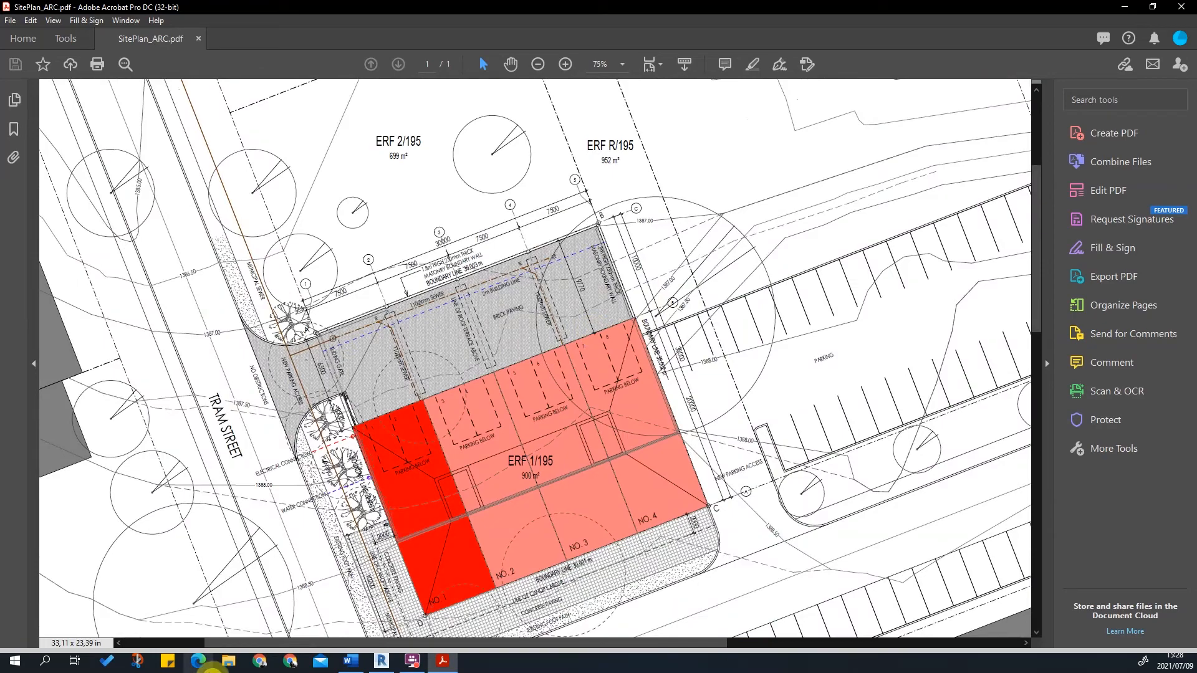
- Switch back to Revit and examine the unhatched areas around the proposed buildings in the Site plan
left_click(381, 661)
scroll(636, 426, "down", 1)
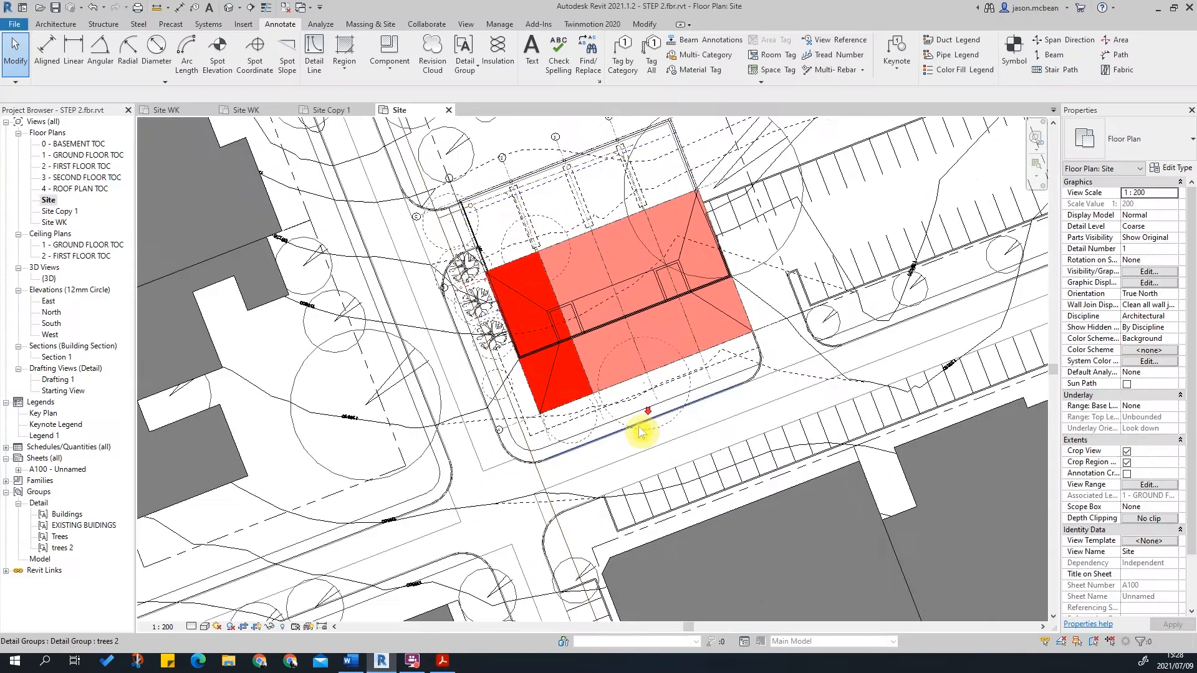
scroll(597, 620, "down", 1)
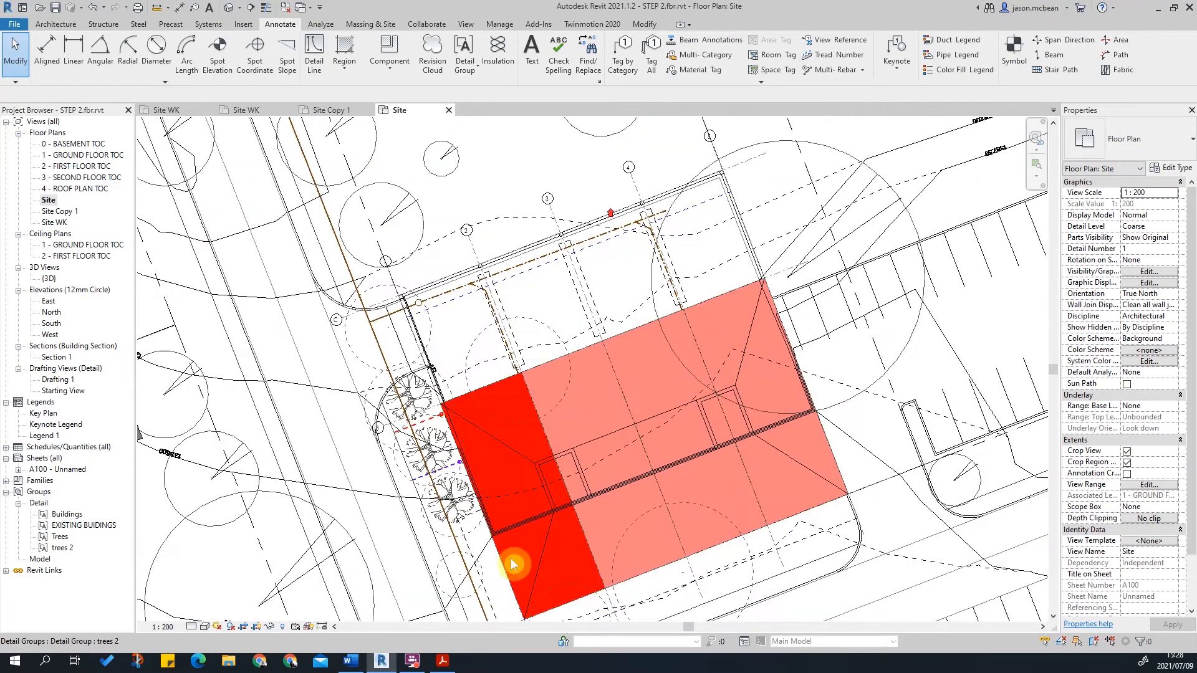
scroll(459, 428, "down", 2)
scroll(515, 414, "up", 2)
left_click(48, 200)
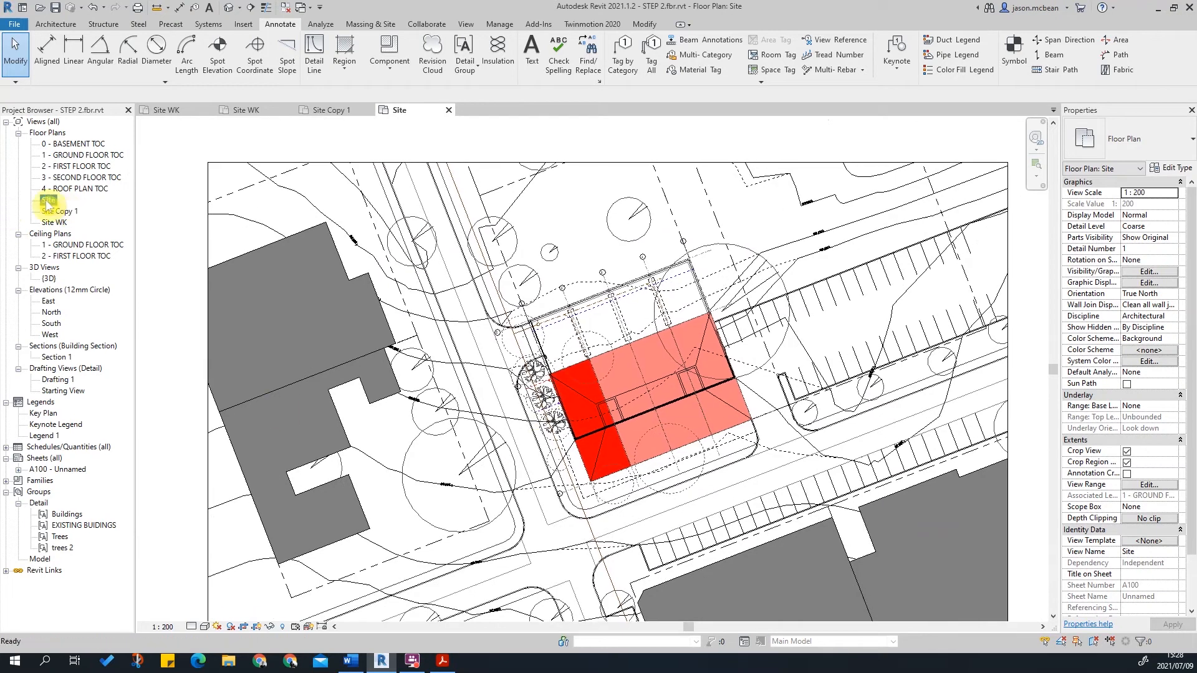
scroll(686, 474, "up", 2)
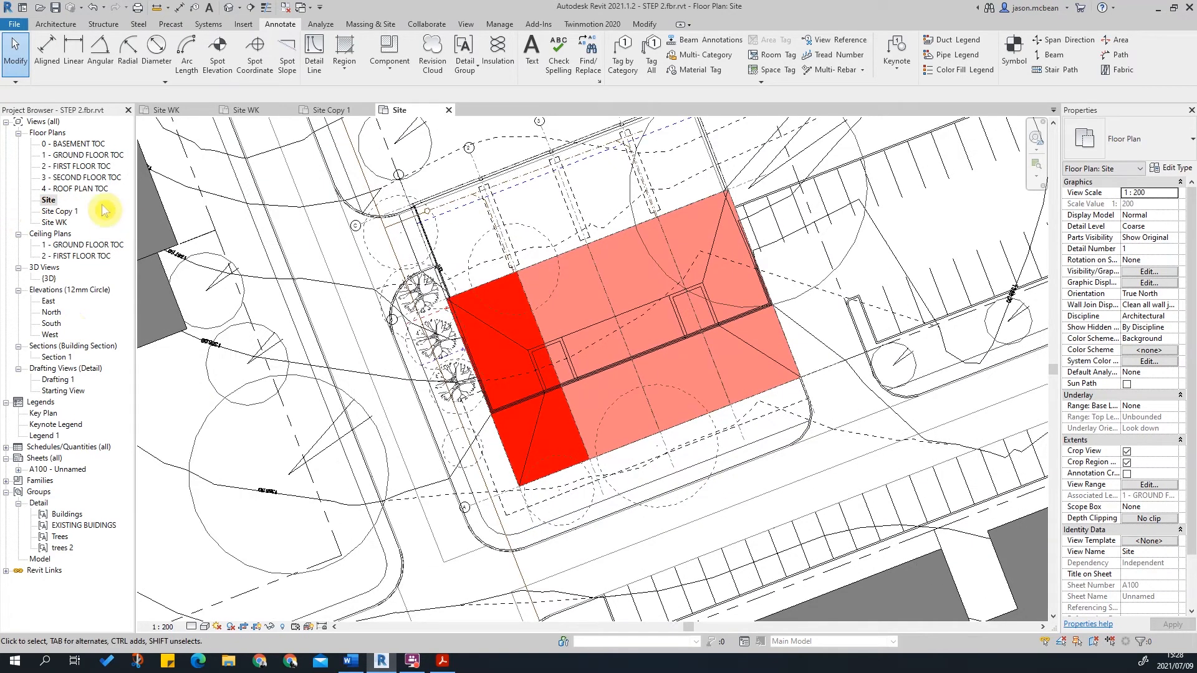
scroll(644, 569, "down", 2)
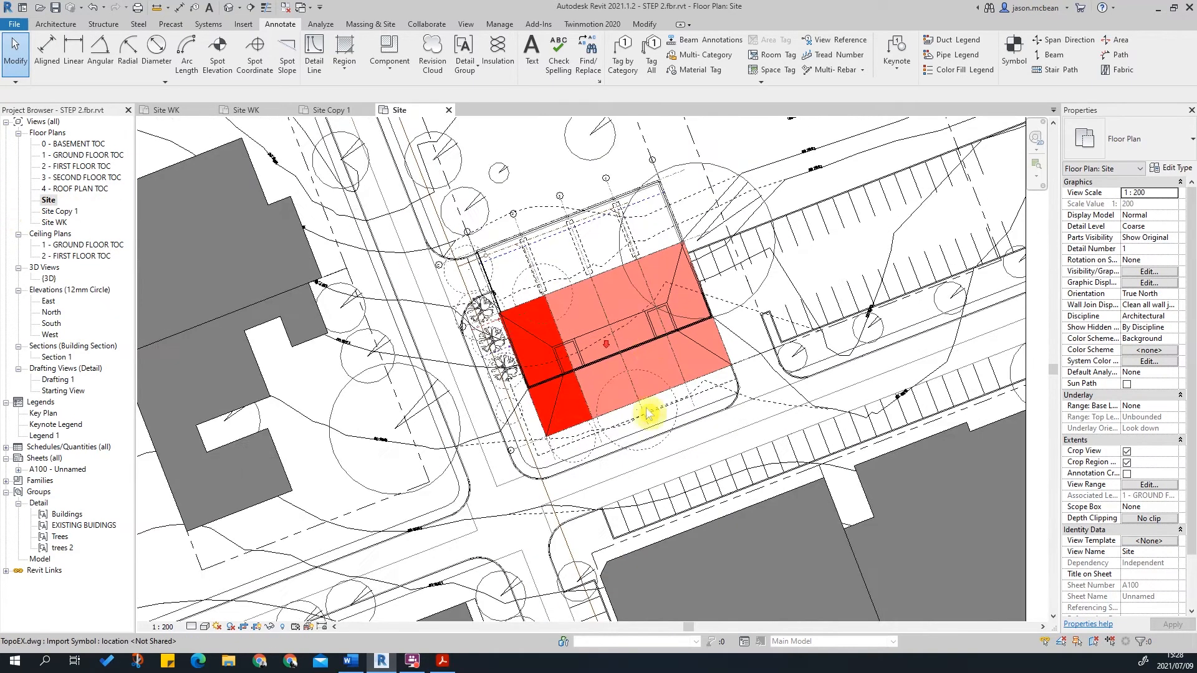
scroll(644, 342, "up", 2)
scroll(645, 417, "down", 2)
scroll(649, 460, "up", 3)
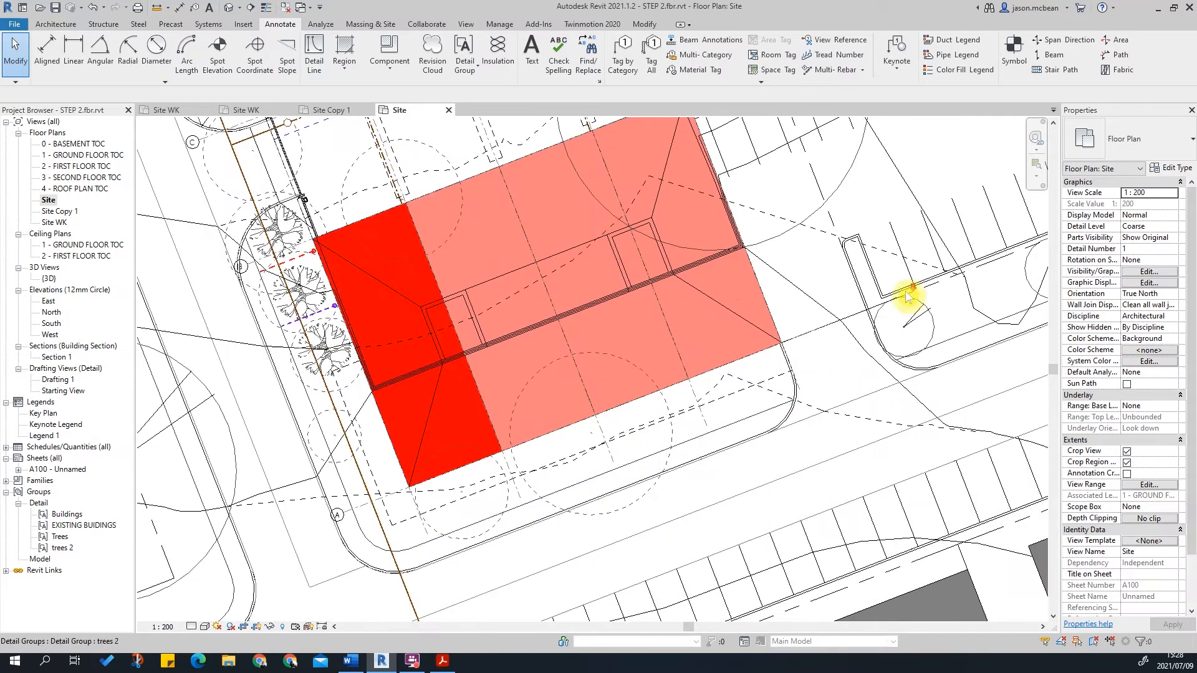
- Set the Site plan's orientation to Project North
scroll(886, 299, "down", 3)
left_click(1174, 294)
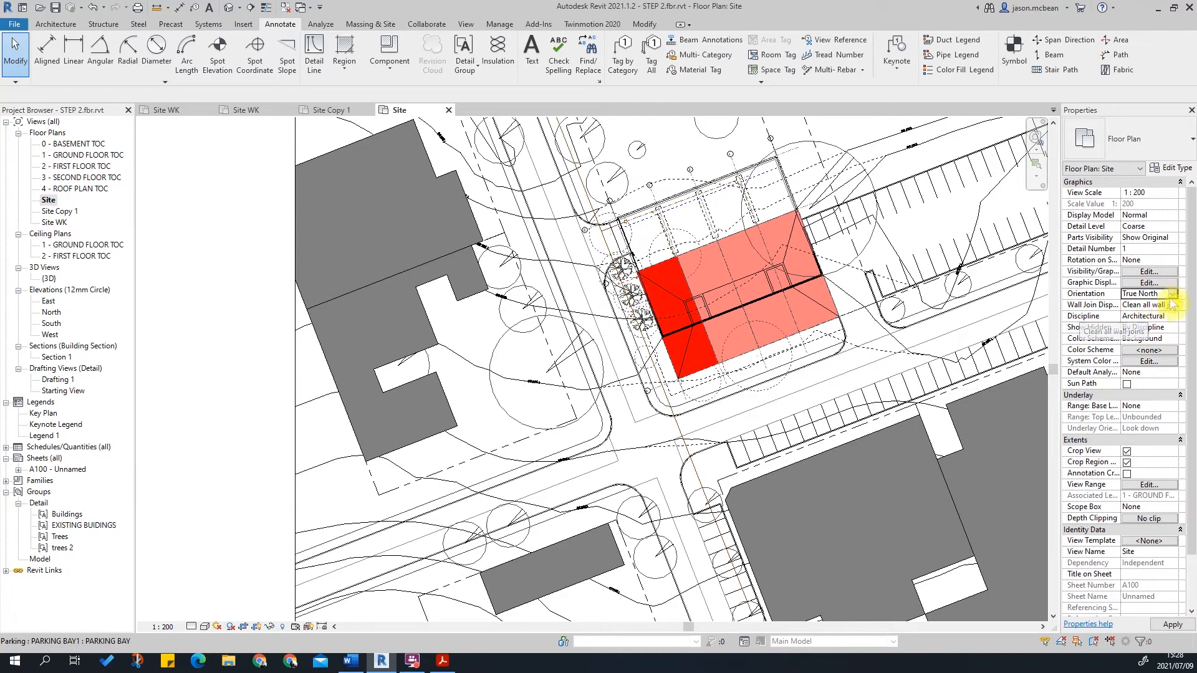
left_click(1174, 294)
left_click(1144, 305)
- Examine the kerbs, street corners and open areas around the proposed buildings in the Site plan
middle_click_drag(862, 342, 572, 427)
scroll(481, 267, "up", 2)
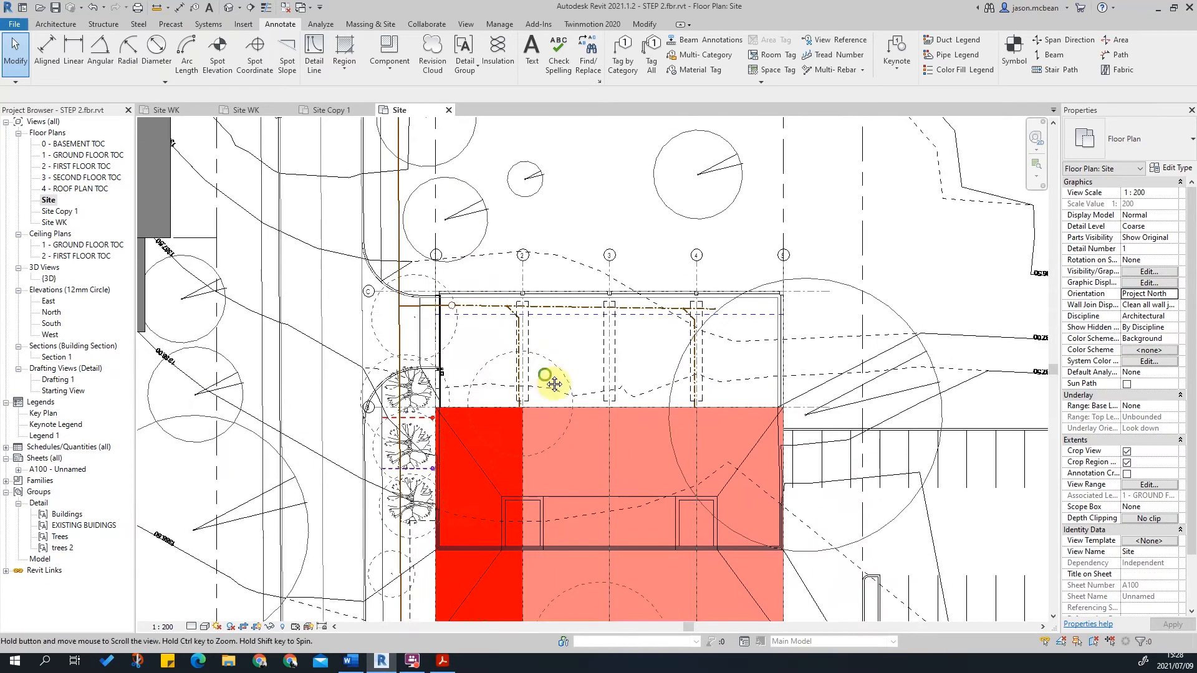
middle_click_drag(544, 353, 522, 306)
scroll(521, 305, "down", 1)
middle_click_drag(556, 555, 579, 411)
scroll(732, 456, "up", 2)
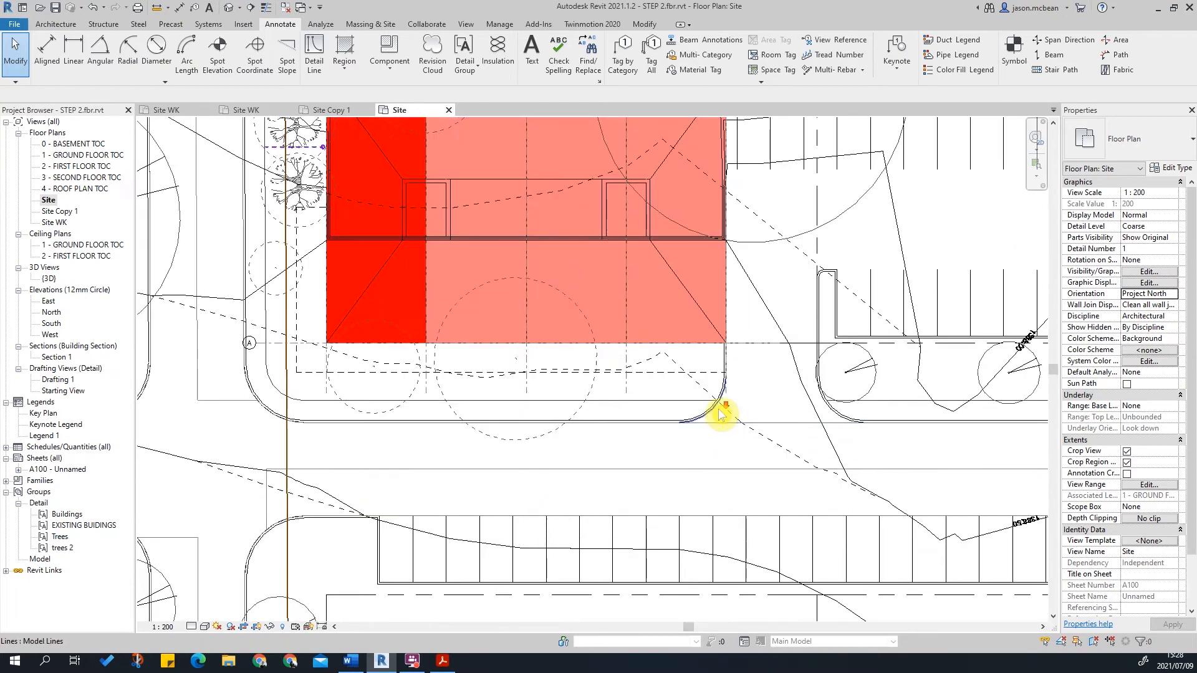
scroll(722, 412, "down", 2)
middle_click_drag(458, 218, 464, 417)
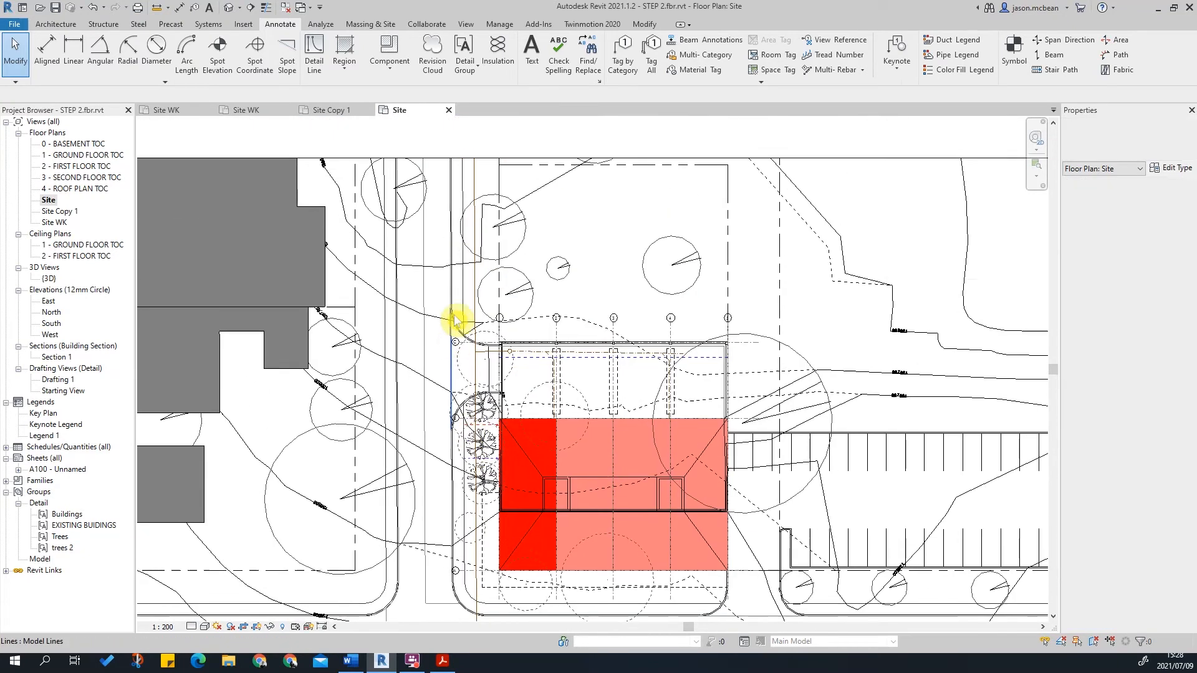
middle_click_drag(639, 619, 564, 468)
scroll(645, 507, "up", 5)
scroll(578, 535, "down", 4)
scroll(707, 472, "up", 2)
scroll(804, 461, "down", 2)
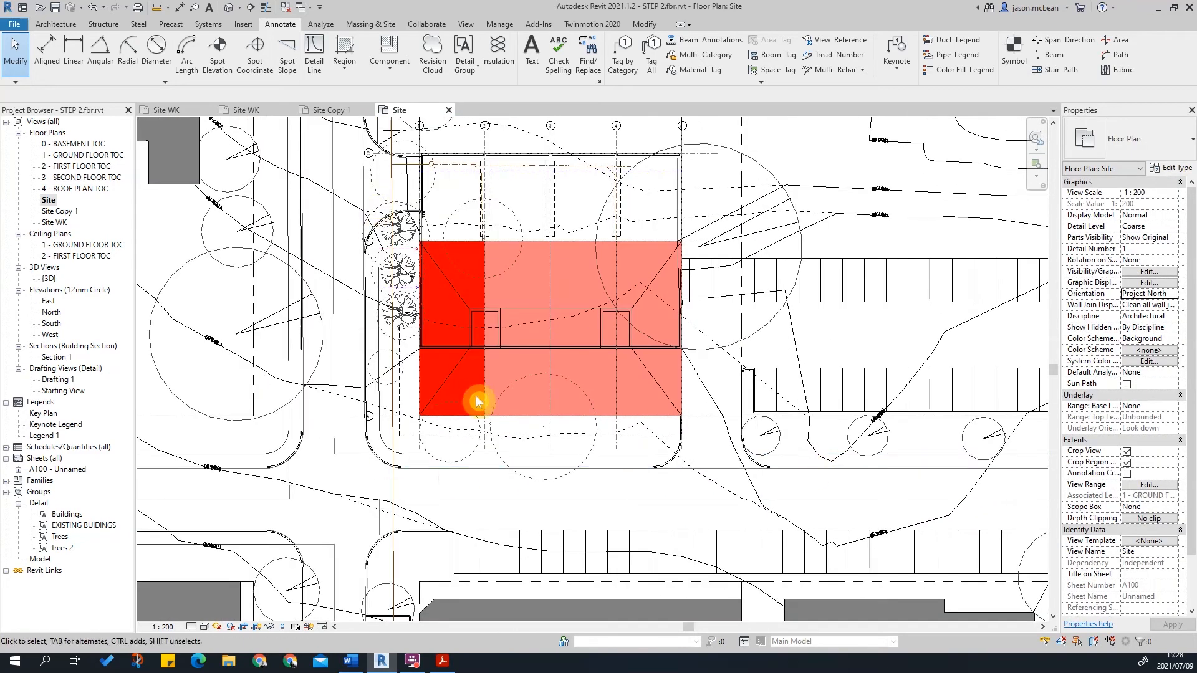
scroll(414, 274, "up", 2)
- Start a filled region of the Screed type, keeping Sand - Dense as its foreground fill pattern
left_click(345, 75)
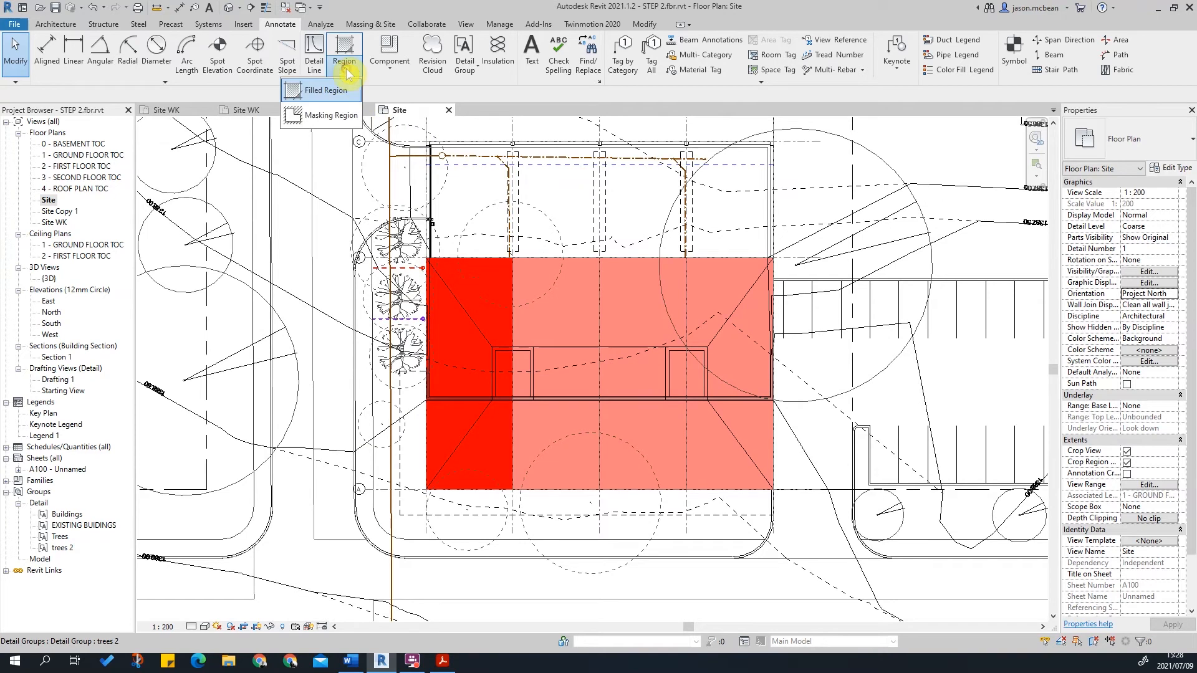
left_click(319, 93)
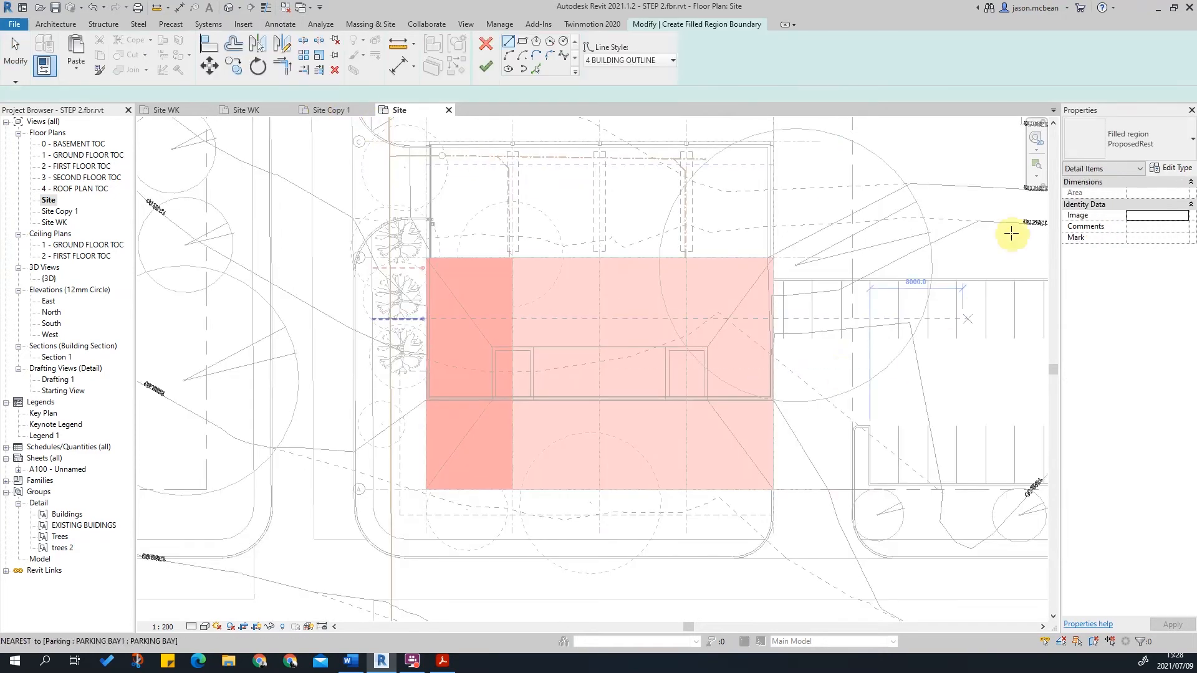
left_click(1154, 146)
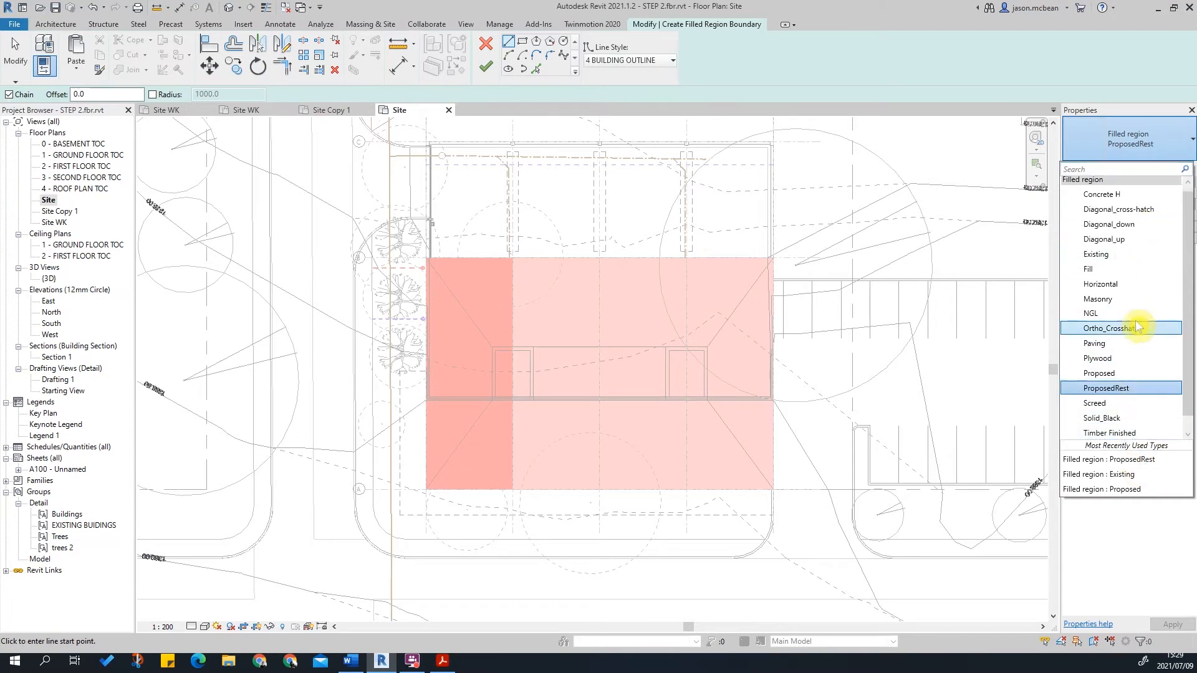
left_click(1132, 403)
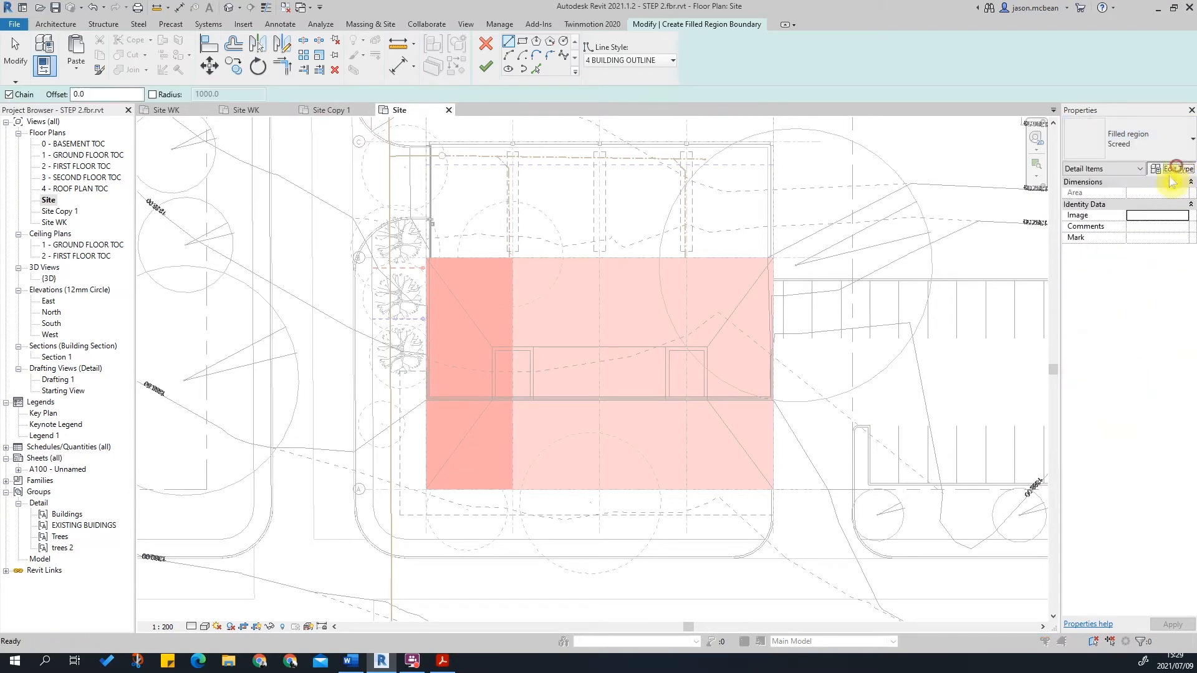
left_click(1176, 169)
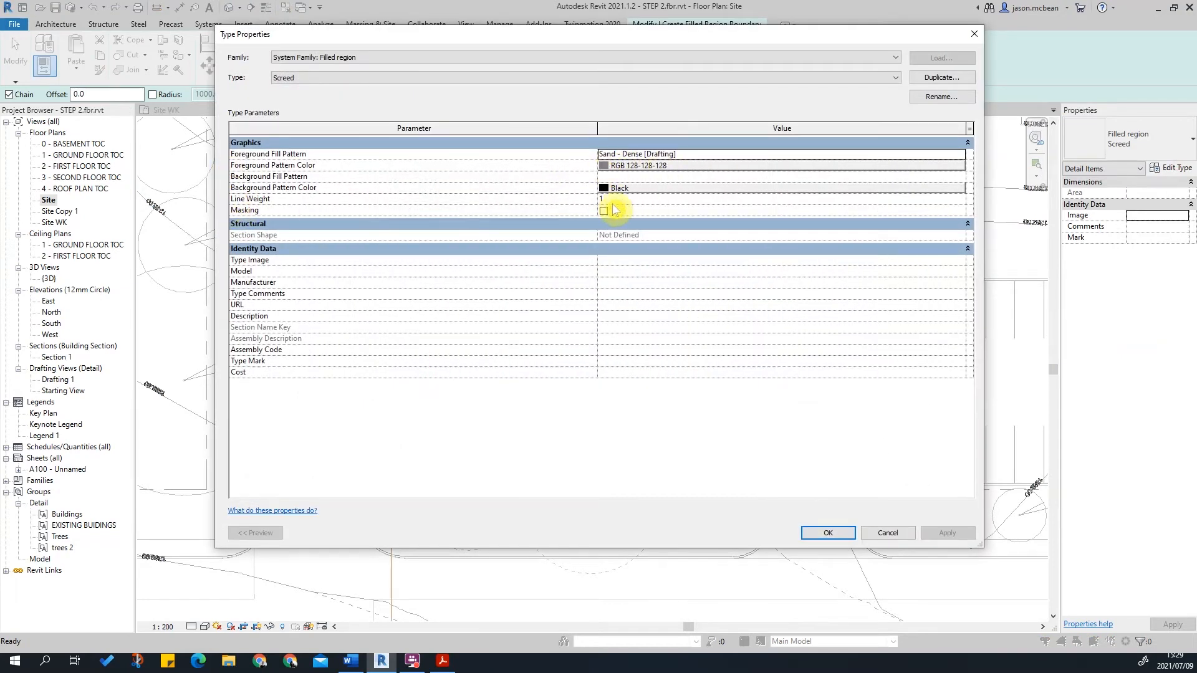
left_click(959, 156)
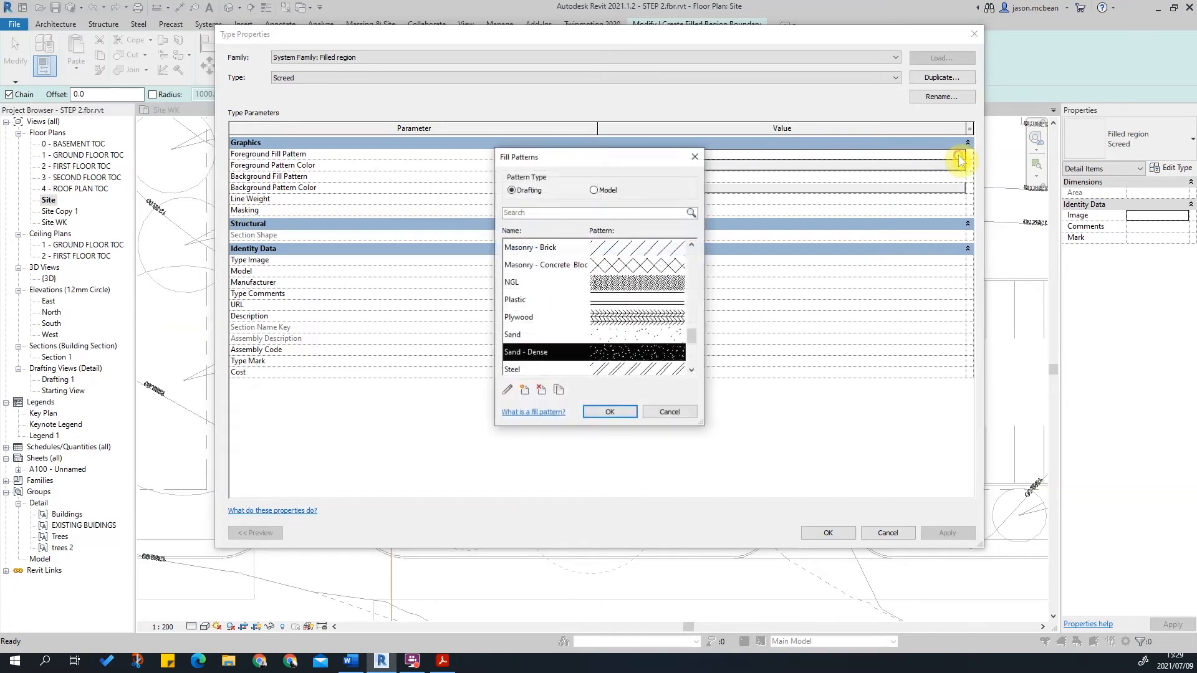
left_click(611, 412)
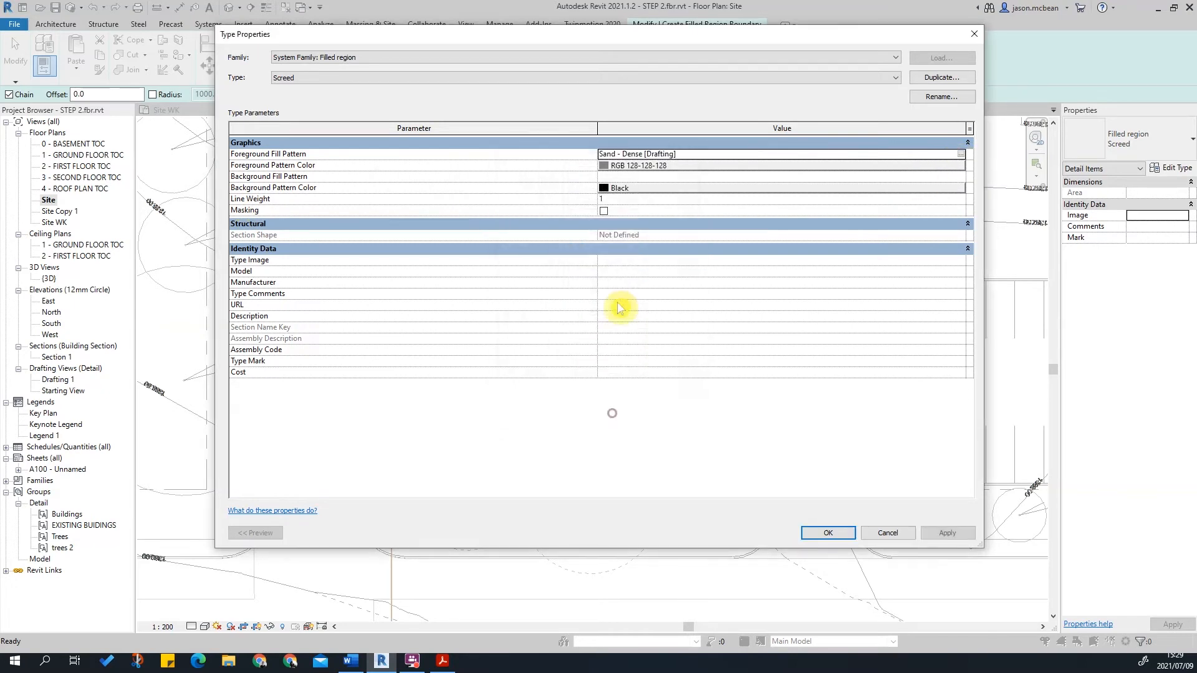
left_click(830, 533)
- Pick the kerb arc and both foot path edges below the proposed buildings as region boundary lines
left_click(537, 73)
scroll(714, 552, "up", 4)
scroll(857, 531, "up", 2)
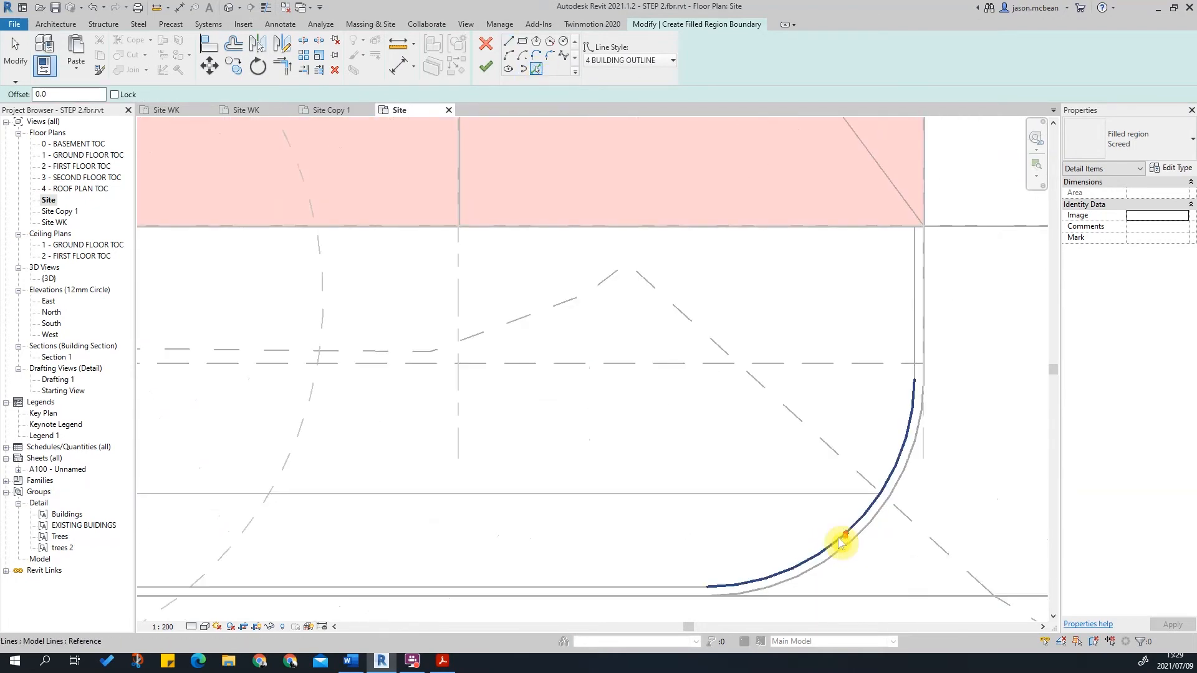
left_click(839, 542)
left_click(807, 494)
scroll(777, 452, "down", 2)
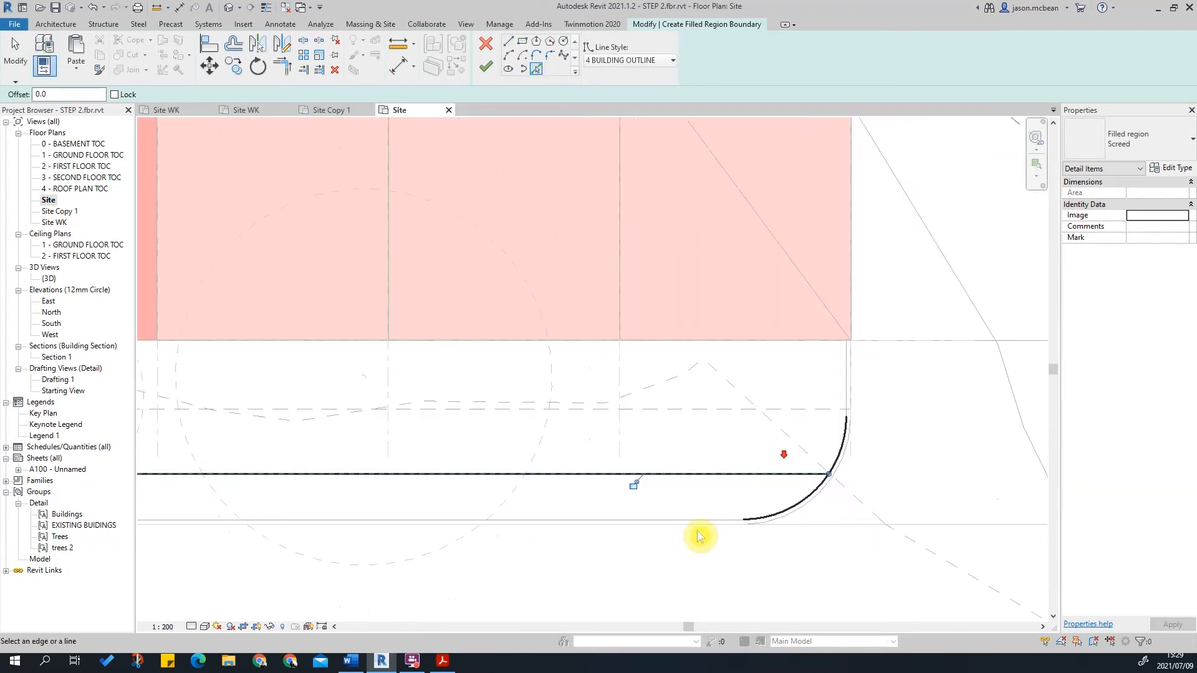
left_click(697, 521)
- Pick the foot path edges and kerb lines on the far side of the driveway entrance as boundary lines
scroll(567, 492, "down", 2)
middle_click_drag(817, 477, 620, 476)
scroll(658, 477, "up", 3)
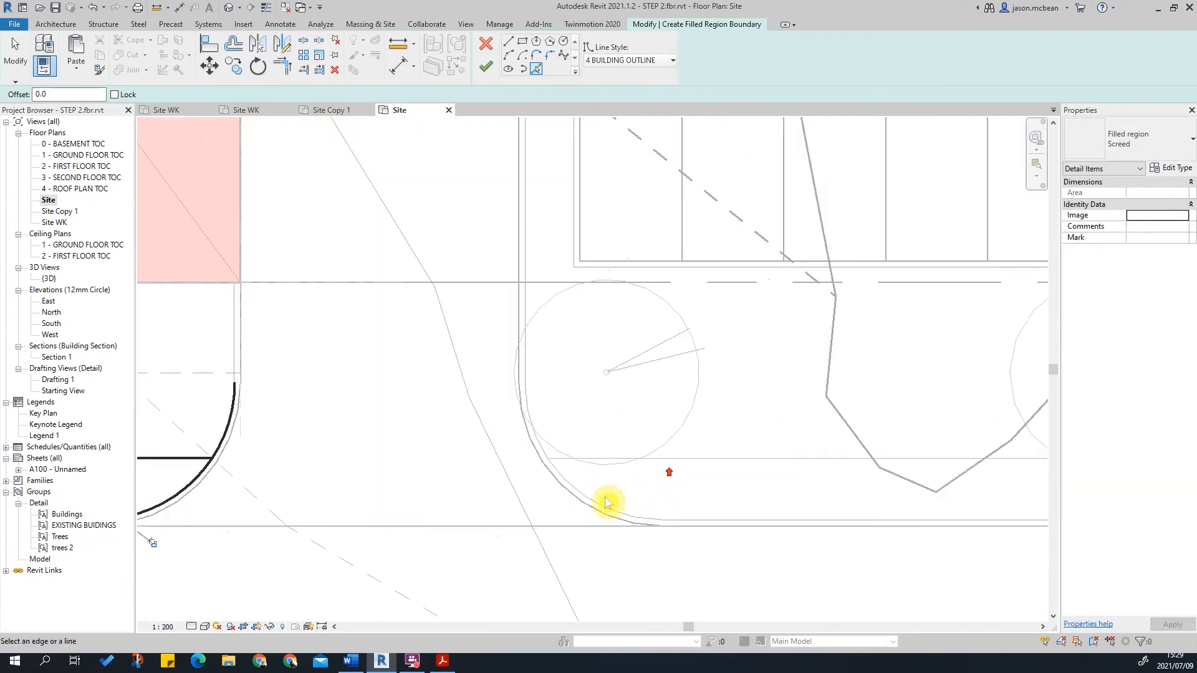
left_click(713, 469)
left_click(713, 526)
scroll(699, 508, "up", 2)
left_click(689, 494)
- Delete the surplus boundary line along the outer kerb edge beyond the driveway entrance
key("Escape")
key("Escape")
key("Escape")
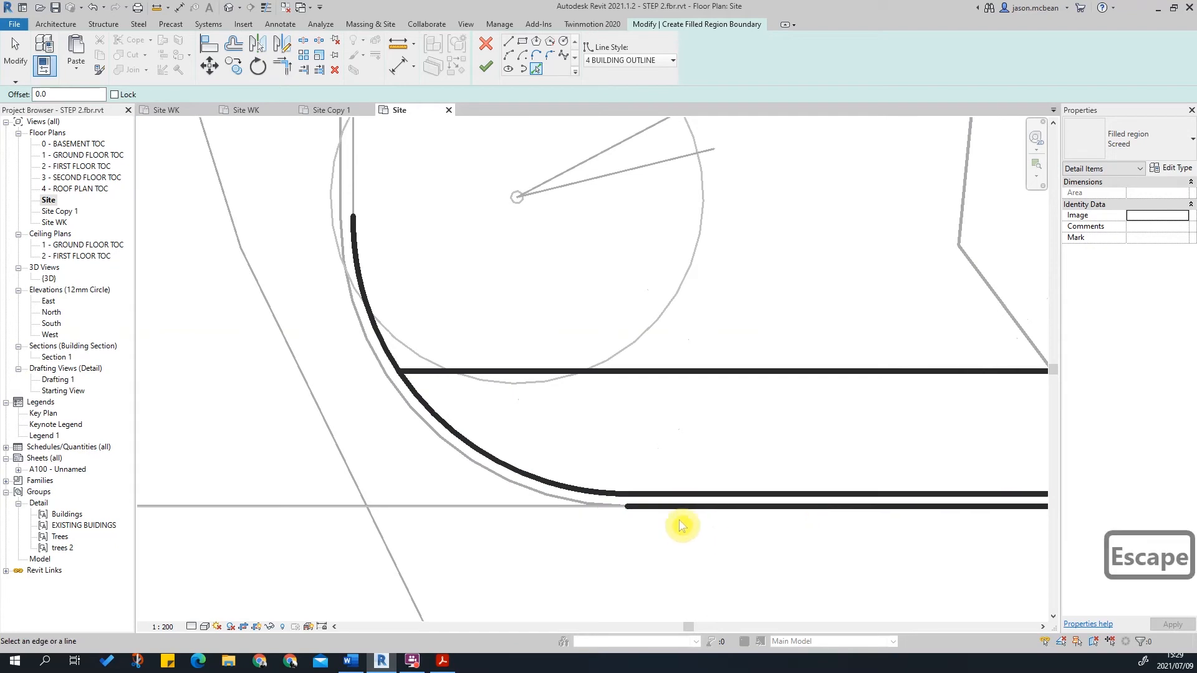
key("Delete")
key("Delete")
scroll(690, 409, "down", 6)
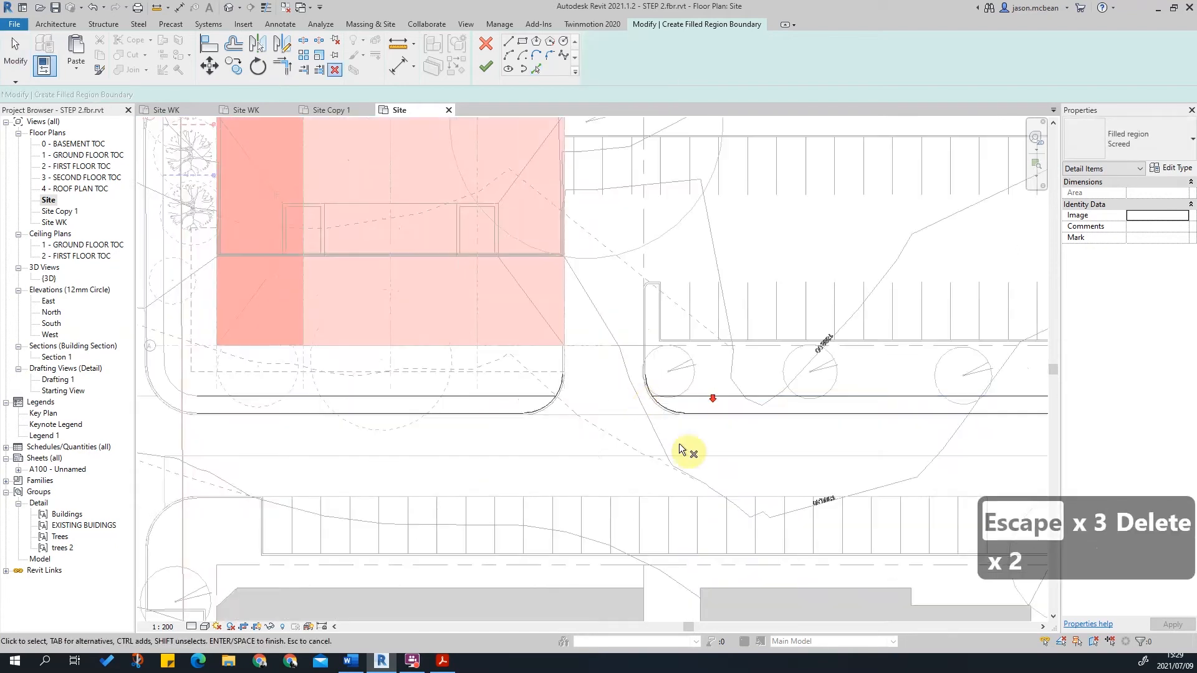
key("Escape")
- Set the line style for picking the remaining region boundary edges to <Invisible lines>
left_click(536, 69)
left_click(658, 61)
scroll(630, 237, "down", 10)
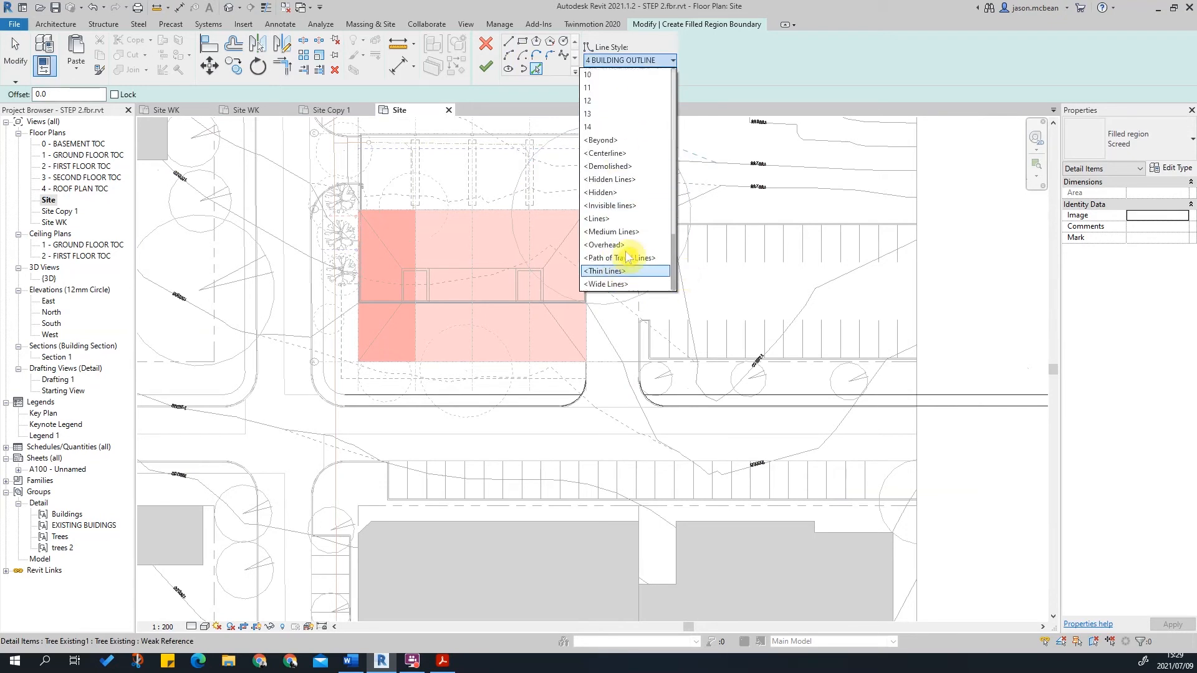
left_click(629, 208)
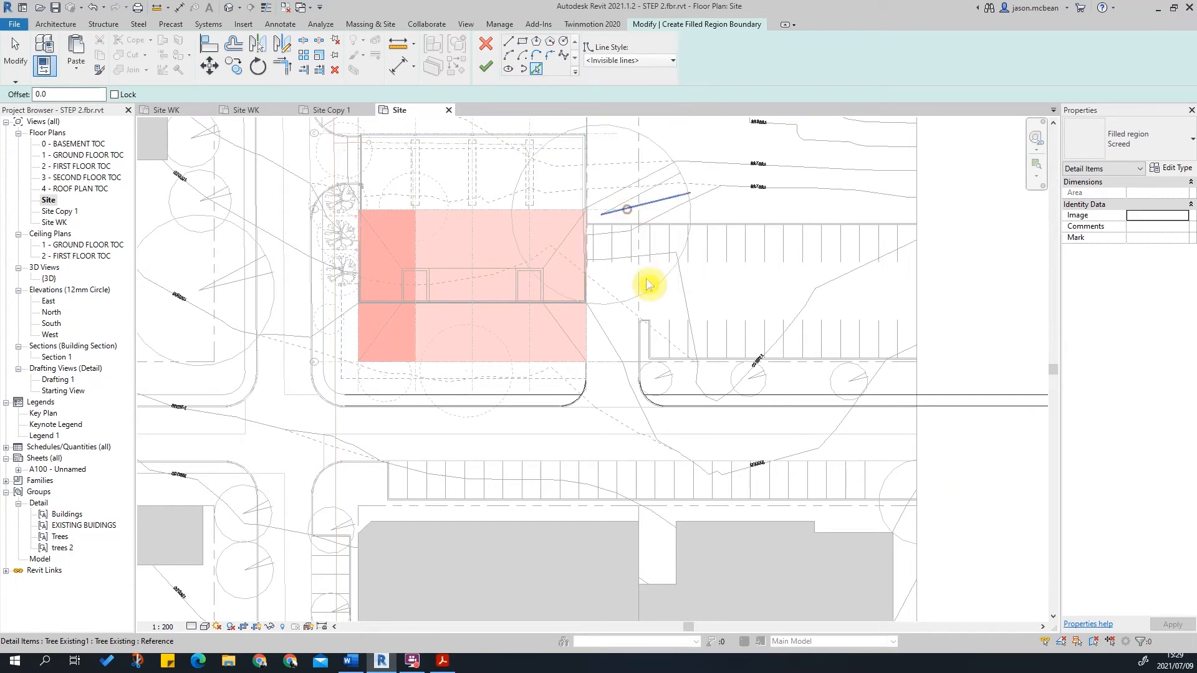
scroll(293, 374, "up", 4)
scroll(369, 440, "up", 3)
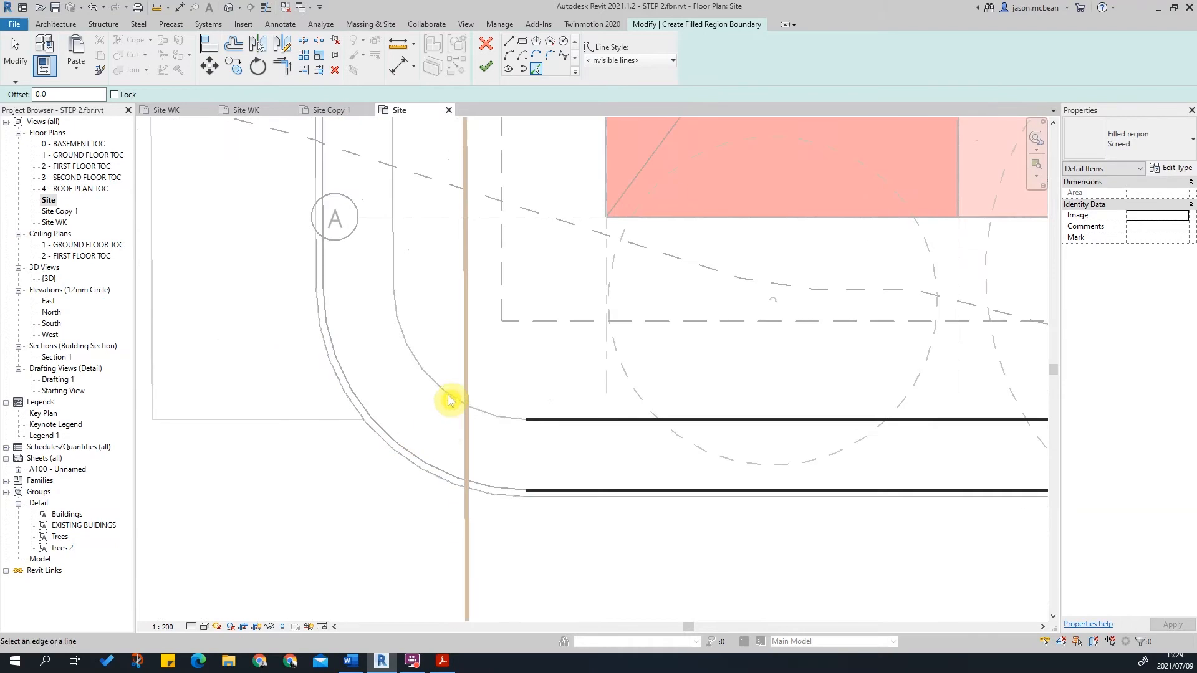
- Pick the kerb edges around the corner near grid A and along the vertical pavement strip as region boundary lines
scroll(508, 474, "up", 3)
left_click(502, 513)
scroll(622, 586, "down", 5)
middle_click_drag(452, 306, 475, 561)
scroll(476, 564, "up", 3)
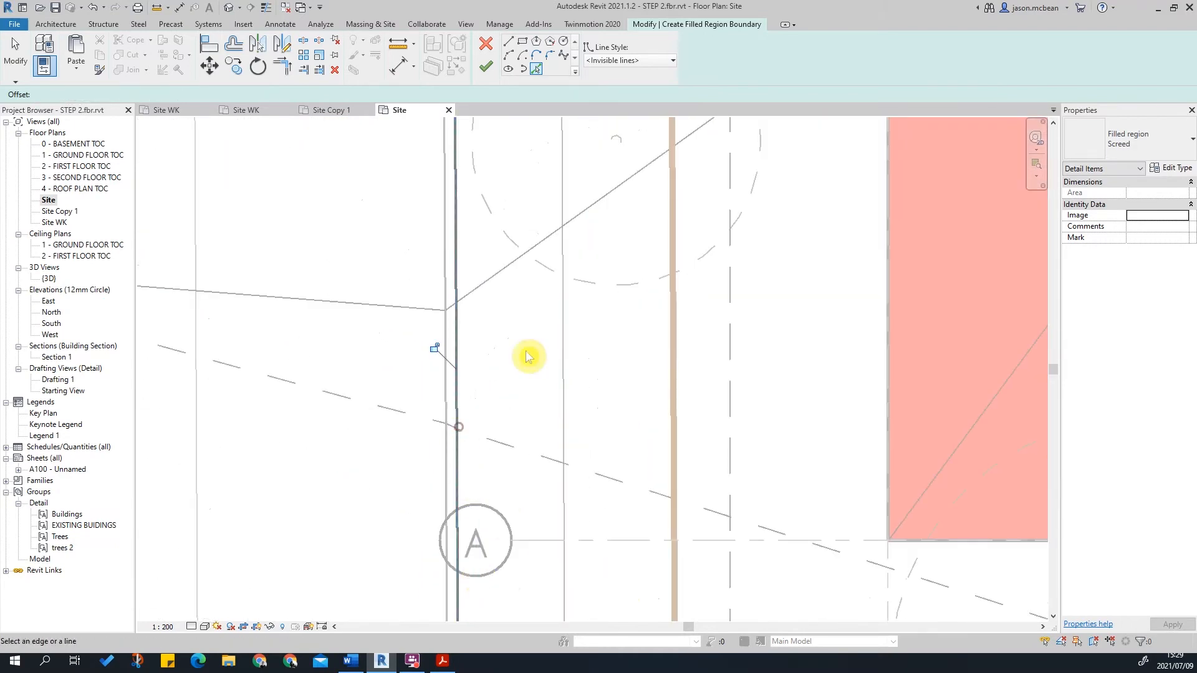
scroll(580, 533, "down", 3)
middle_click_drag(532, 222, 553, 624)
scroll(585, 174, "up", 4)
left_click(544, 201)
scroll(588, 500, "down", 3)
- Pick the curved kerb edge beside grid C and the straight pavement edge beyond it as boundary lines
scroll(583, 363, "up", 4)
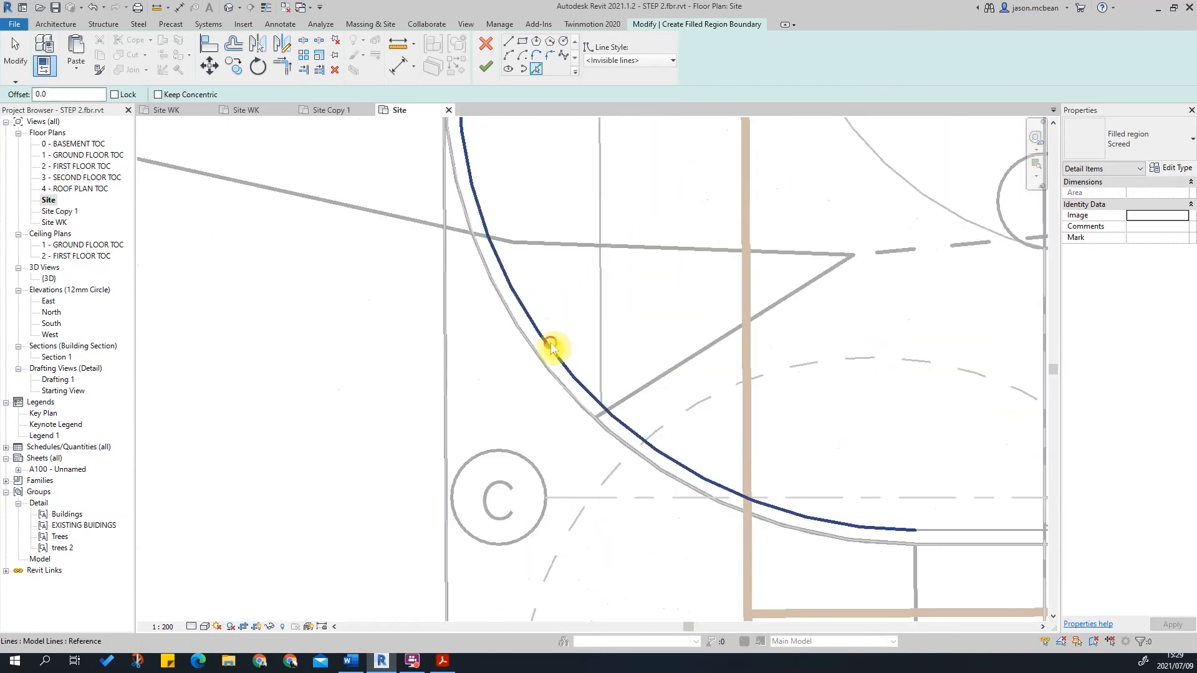
left_click(556, 342)
scroll(610, 273, "down", 2)
left_click(605, 226)
middle_click_drag(577, 166, 557, 424)
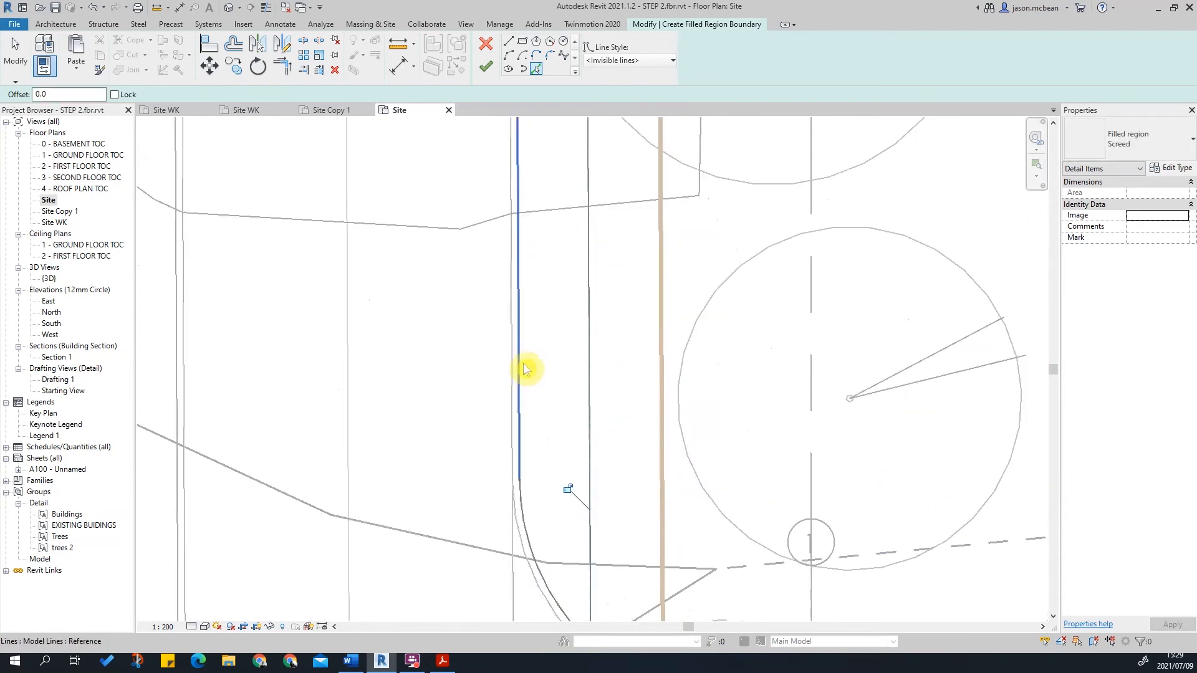
- Draw a short horizontal closing line across the vertical pavement strip beyond grid C
scroll(564, 307, "down", 2)
middle_click_drag(601, 361, 590, 458)
left_click(486, 321)
left_click(581, 318)
key("Escape")
- Draw a vertical closing line about 5400 mm long across the horizontal pavement strip beside the parking bays
scroll(459, 223, "down", 4)
middle_click_drag(882, 538, 630, 374)
scroll(552, 363, "up", 3)
scroll(599, 478, "up", 1)
left_click(621, 368)
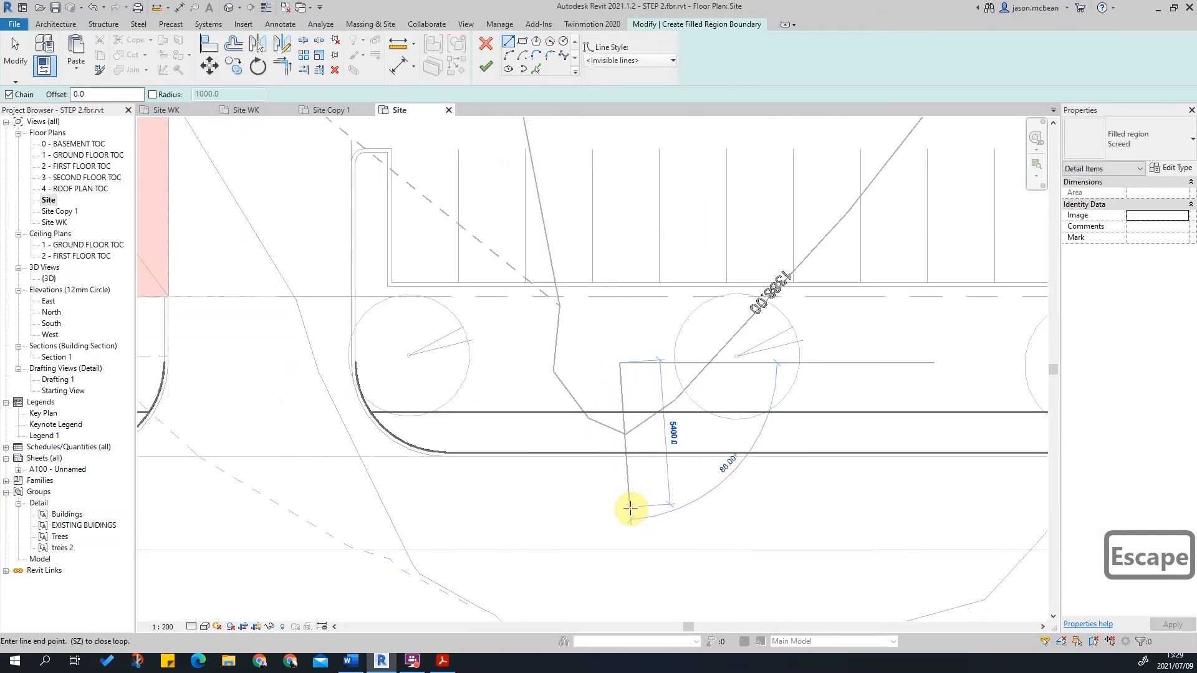
left_click(621, 510)
key("Escape")
key("Escape")
key("Escape")
- Select some of the boundary sketch lines and temporarily isolate their category in the view
left_click_drag(662, 510, 581, 410)
left_click(270, 627)
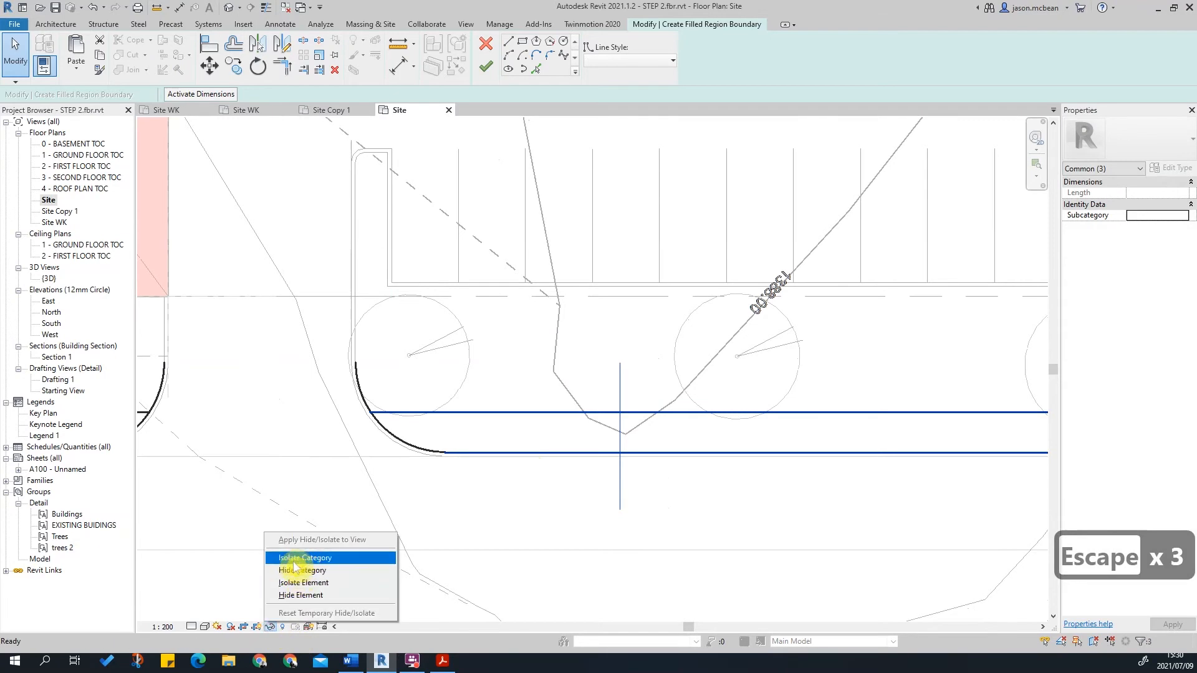
left_click(294, 561)
key("Escape")
key("Escape")
- Select all the boundary sketch lines and set their line style to <Invisible lines>
scroll(775, 448, "up", 4)
mouse_move(748, 474)
middle_mouse_down()
mouse_move(717, 583)
mouse_move(612, 414)
middle_mouse_up()
scroll(545, 409, "up", 5)
scroll(642, 330, "down", 4)
left_click_drag(886, 474, 418, 268)
left_click_drag(296, 186, 294, 184)
left_click(651, 60)
scroll(608, 337, "down", 3)
scroll(623, 241, "down", 8)
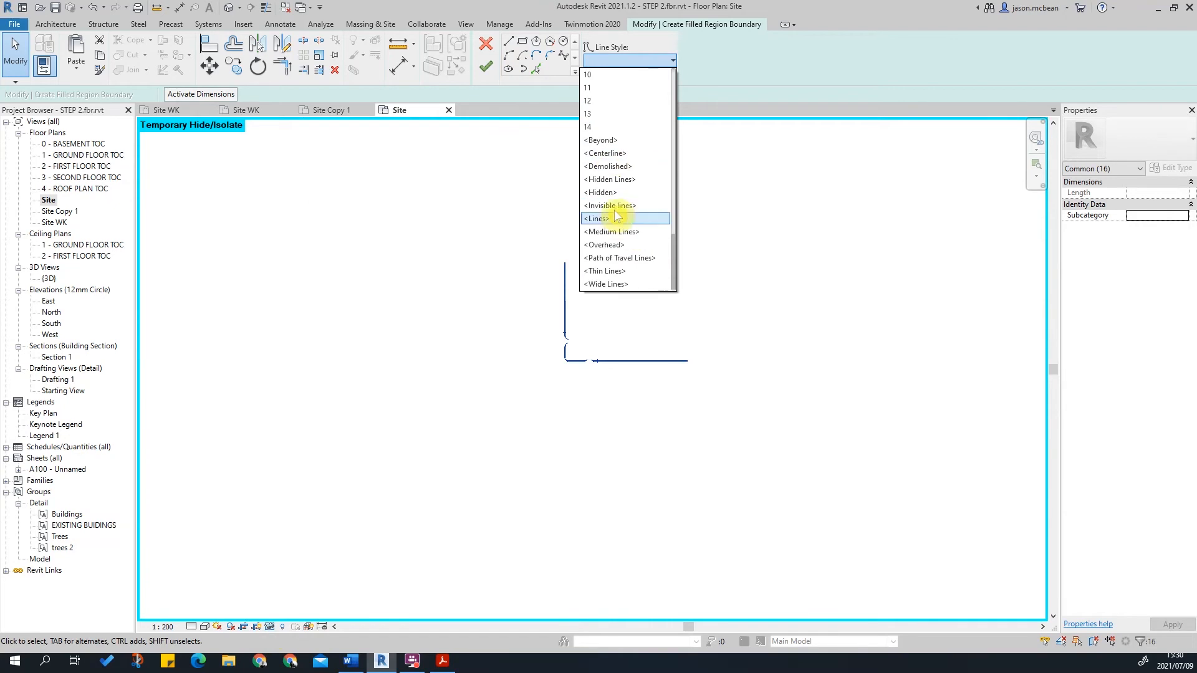
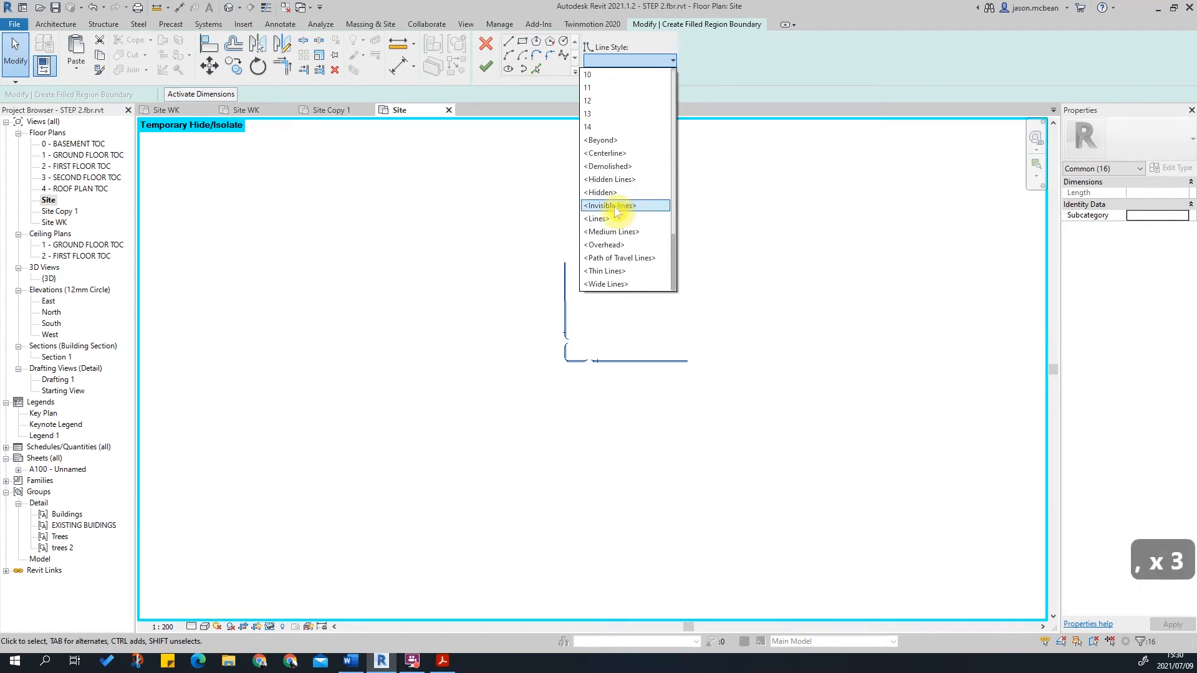
key("less")
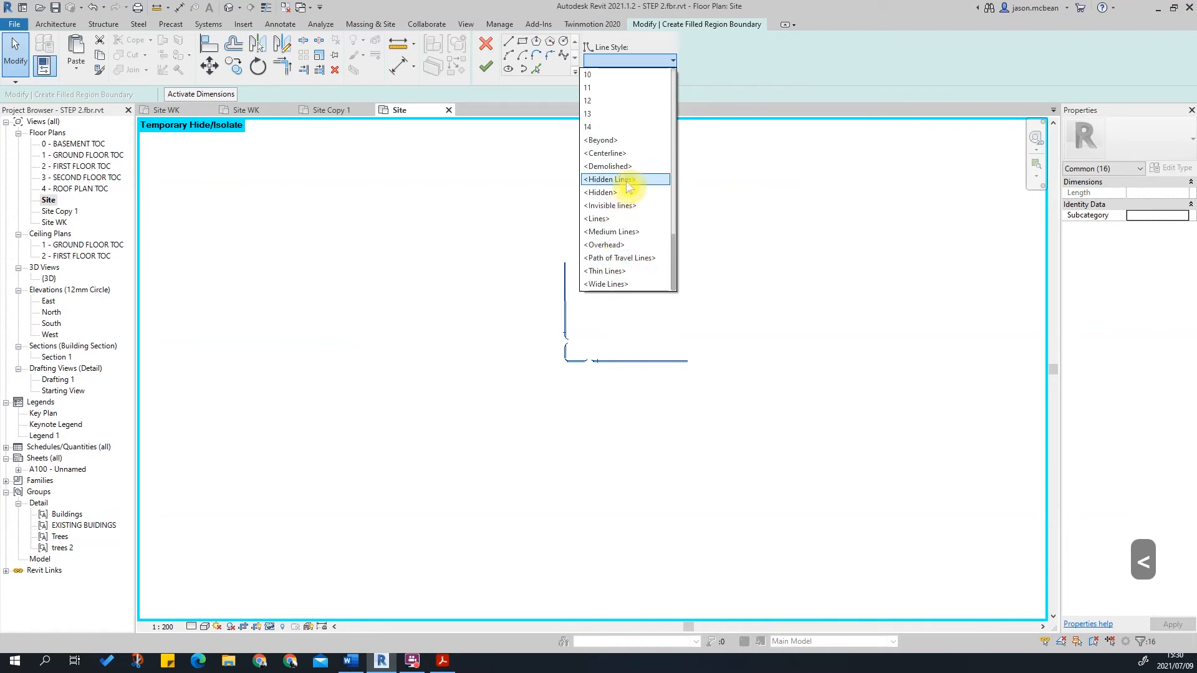
left_click(620, 205)
scroll(569, 356, "up", 3)
scroll(573, 379, "up", 8)
key("Escape")
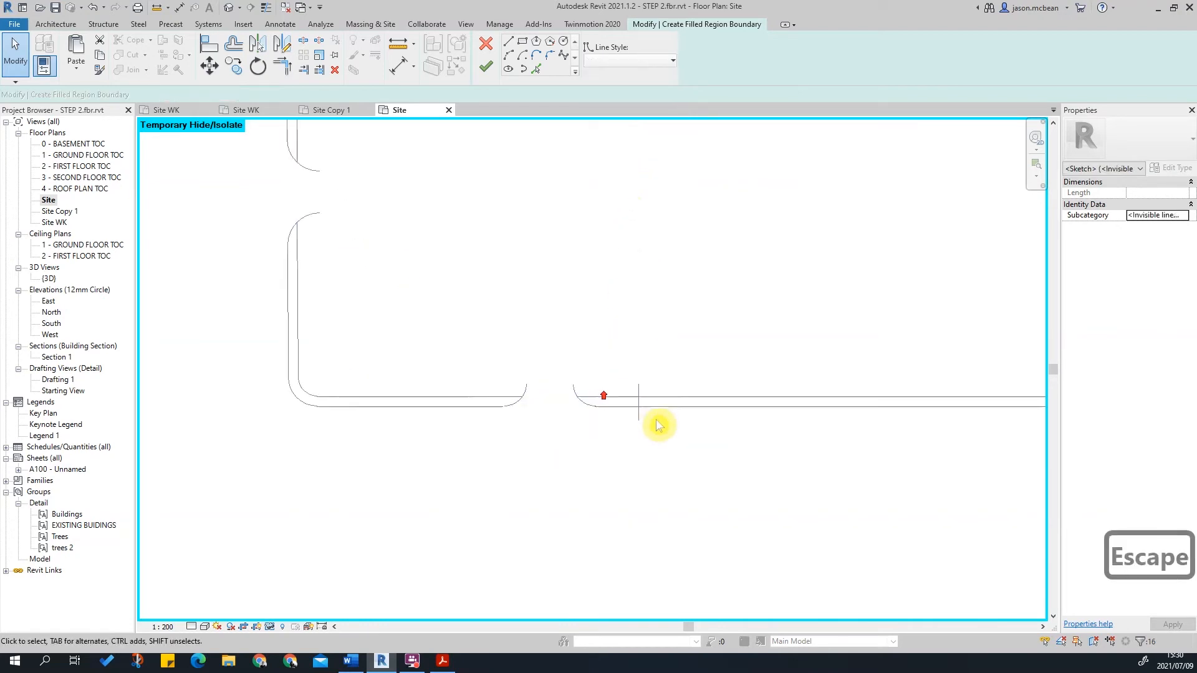
key("Escape")
- Trim the strip beside the parking bays to its vertical closing line and its curved kerb end
scroll(619, 341, "down", 3)
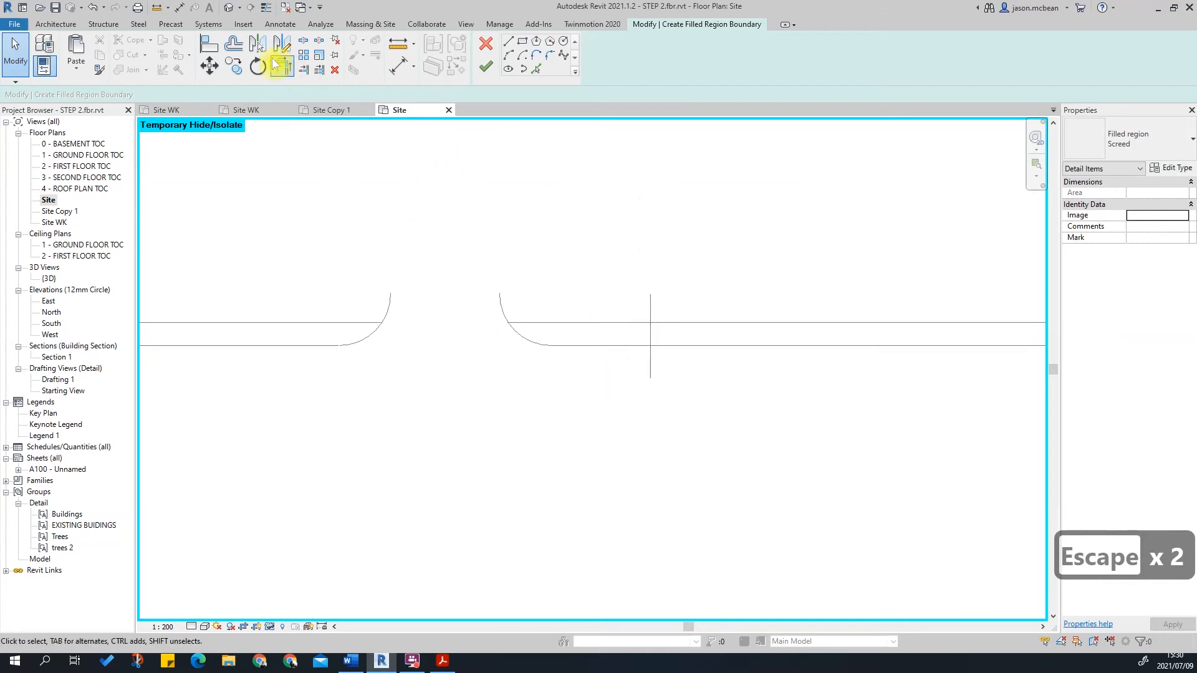
key("t")
key("r")
left_click(642, 323)
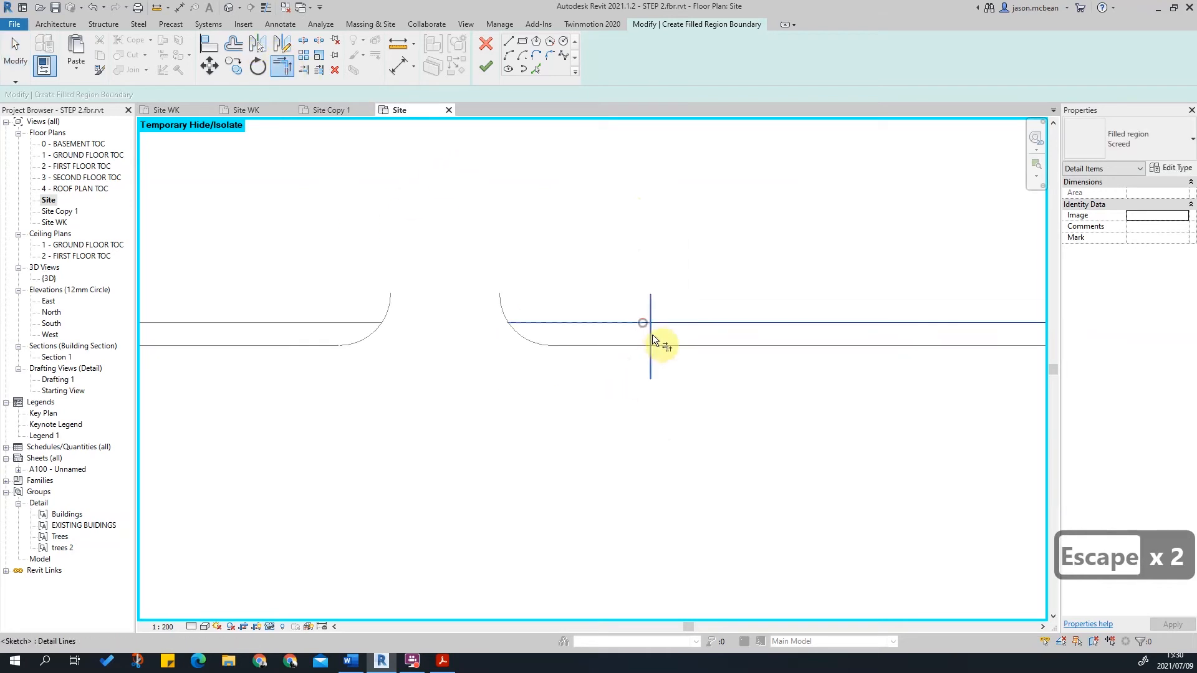
scroll(499, 327, "up", 2)
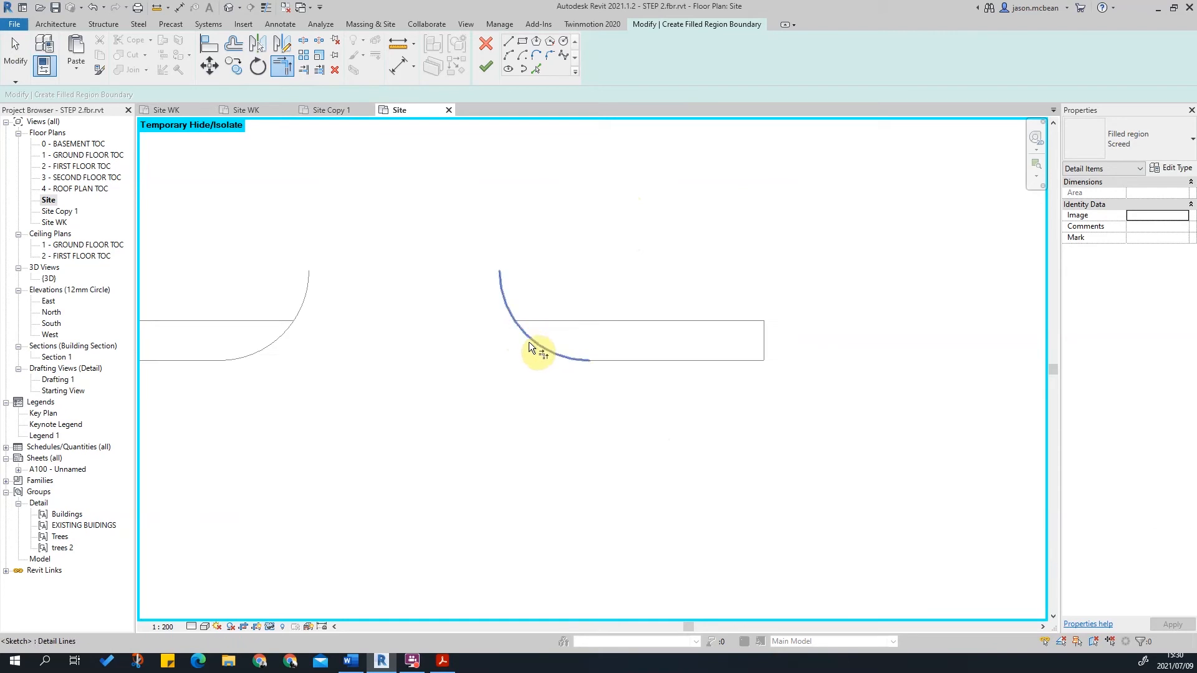
left_click(529, 325)
- Trim the straight edges of the L-shaped strip to meet its curved kerb ends
scroll(733, 306, "down", 3)
scroll(460, 321, "up", 2)
left_click(554, 319)
scroll(847, 333, "down", 3)
middle_click_drag(487, 315, 549, 523)
scroll(524, 299, "up", 3)
- Trim the upper vertical strip's edges to its curved end and to the horizontal closing line
middle_click_drag(518, 243, 610, 573)
left_click(581, 406)
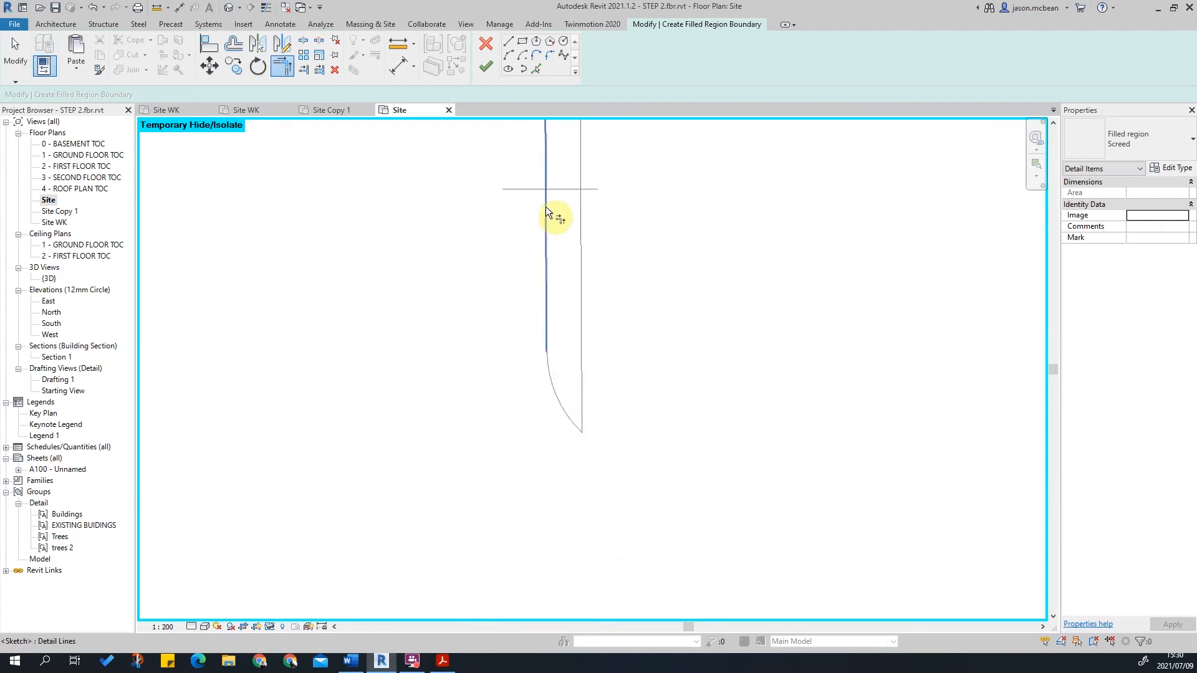
left_click(552, 192)
left_click(580, 200)
left_click(574, 191)
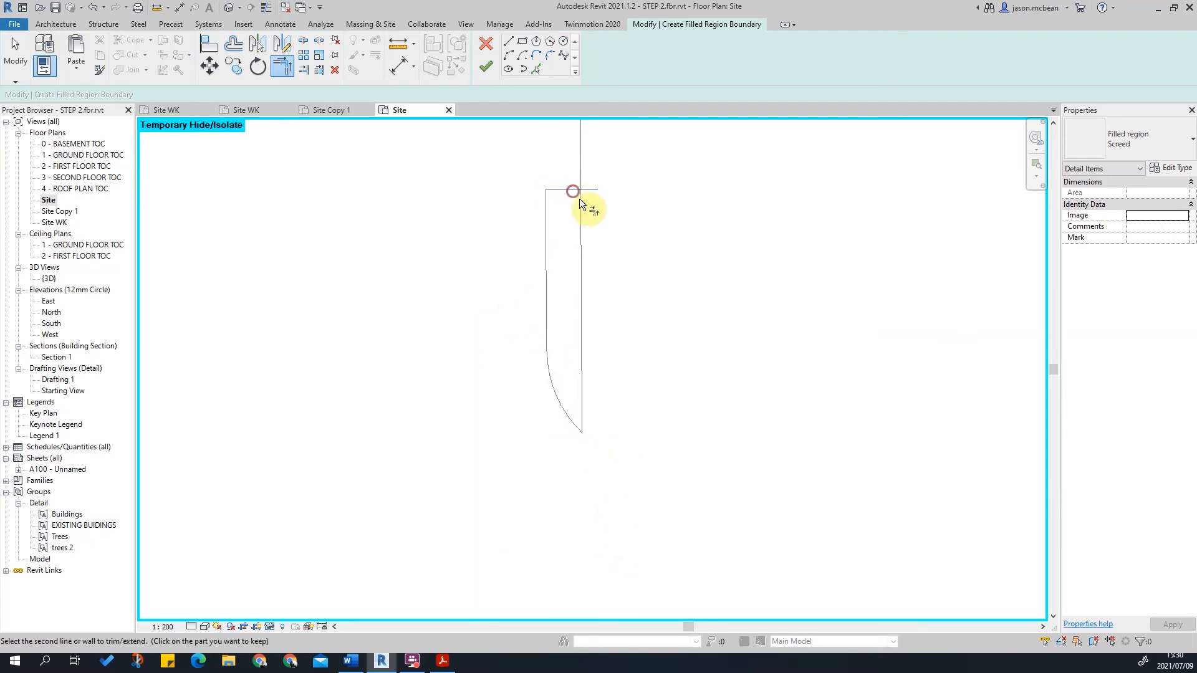
key("Escape")
- Check that each of the three boundary loops is closed by selecting its chain of lines
scroll(586, 237, "down", 2)
key("Escape")
key("Tab")
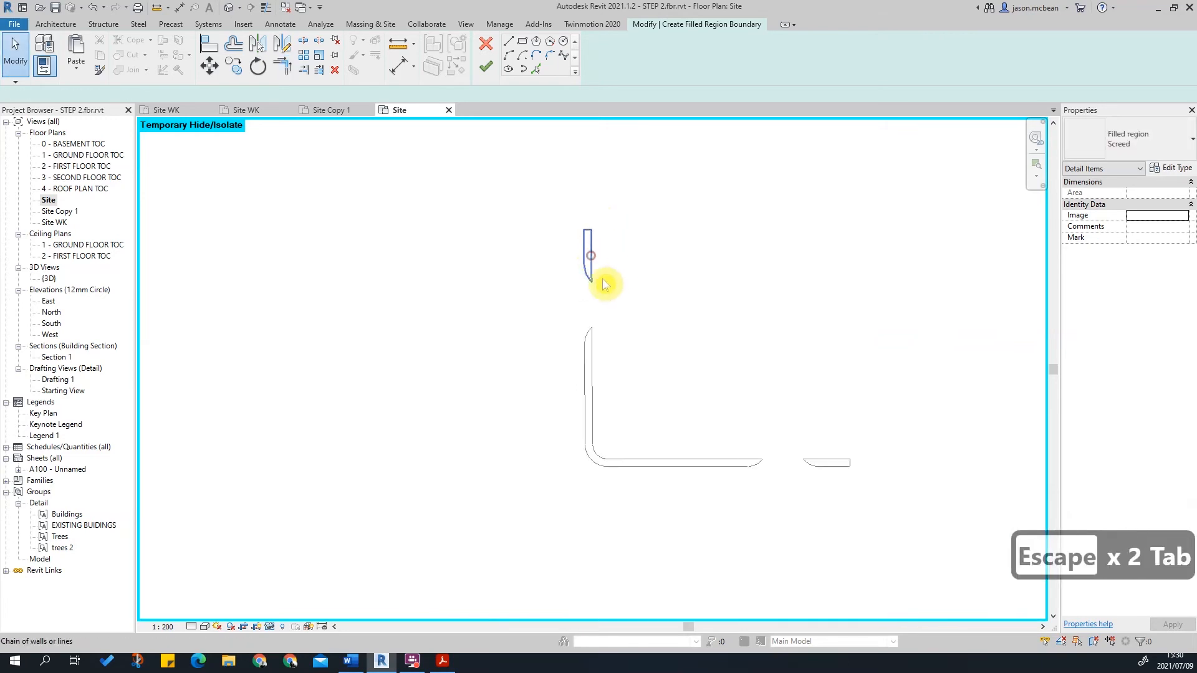
key("Escape")
key("Tab")
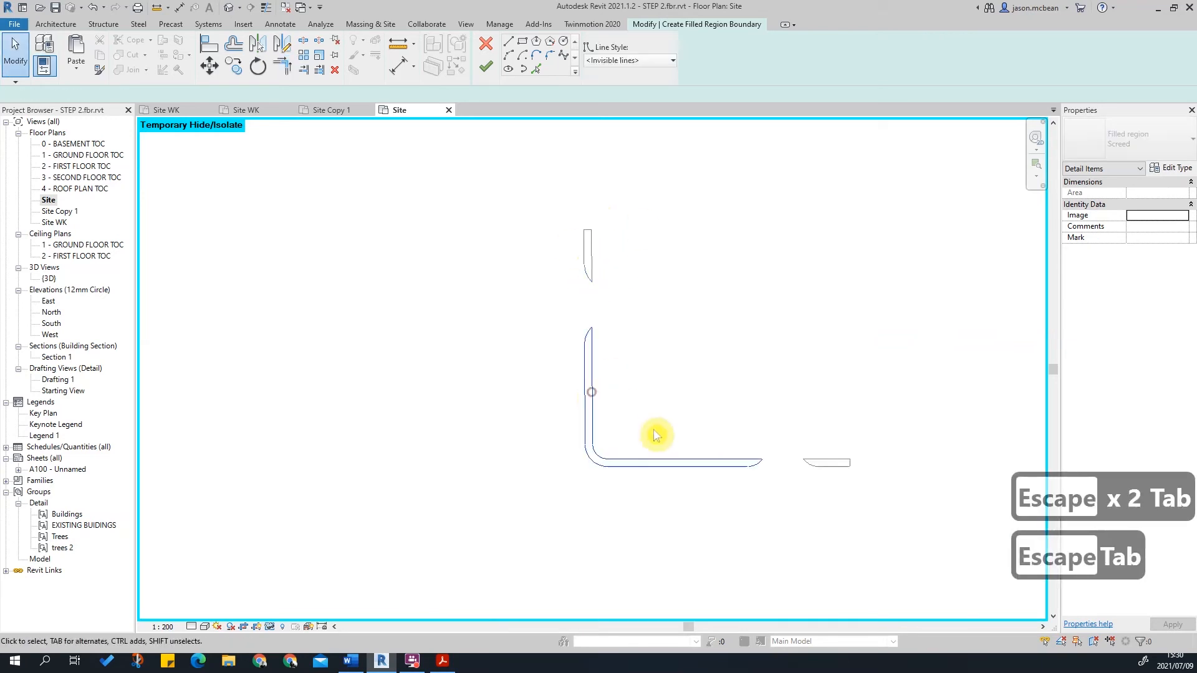
key("Escape")
key("Tab")
left_click(850, 466)
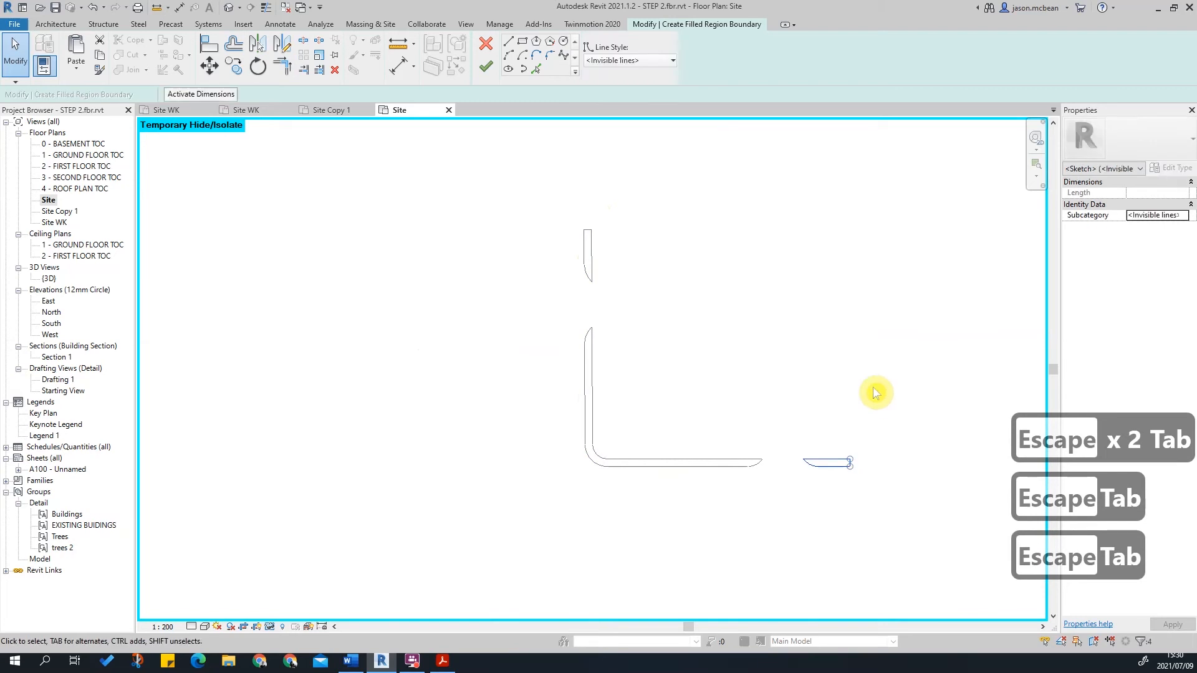
key("Escape")
- Finish the filled region sketch and reset the temporary hide/isolate of the view
left_click(487, 66)
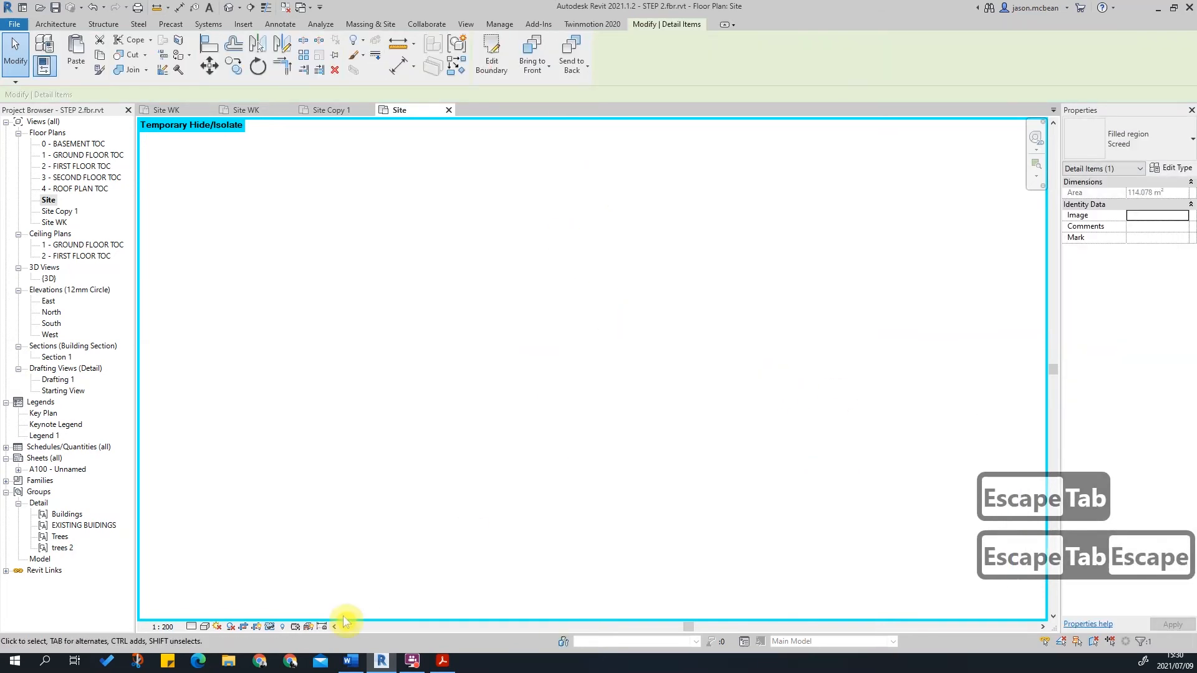
left_click(271, 627)
left_click(288, 612)
scroll(530, 477, "up", 5)
key("Escape")
key("Escape")
- Try the Screed filled region type with masking turned on
scroll(614, 446, "up", 3)
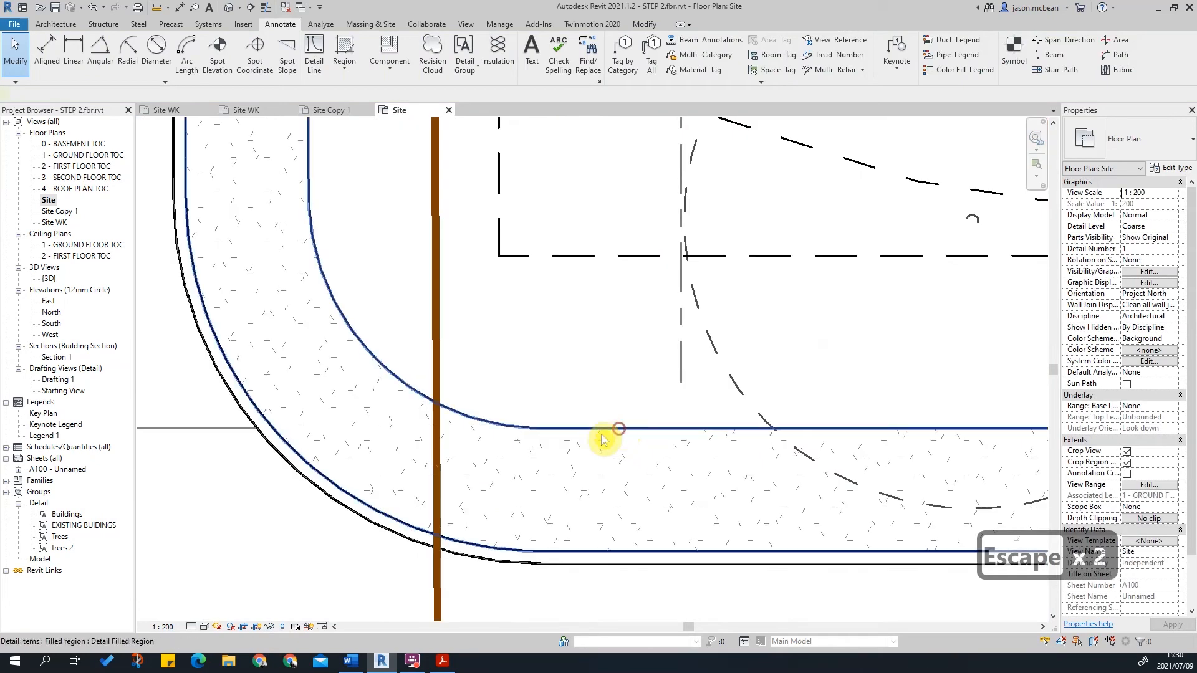
left_click(620, 432)
scroll(621, 432, "down", 2)
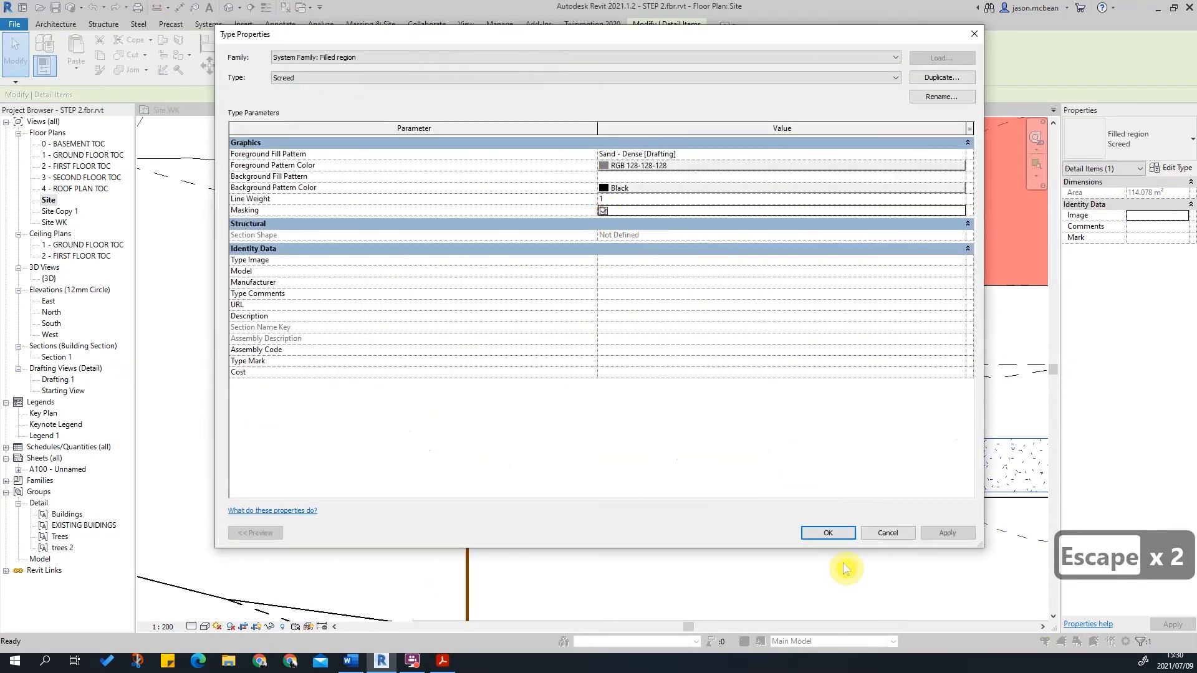
left_click(828, 533)
key("Escape")
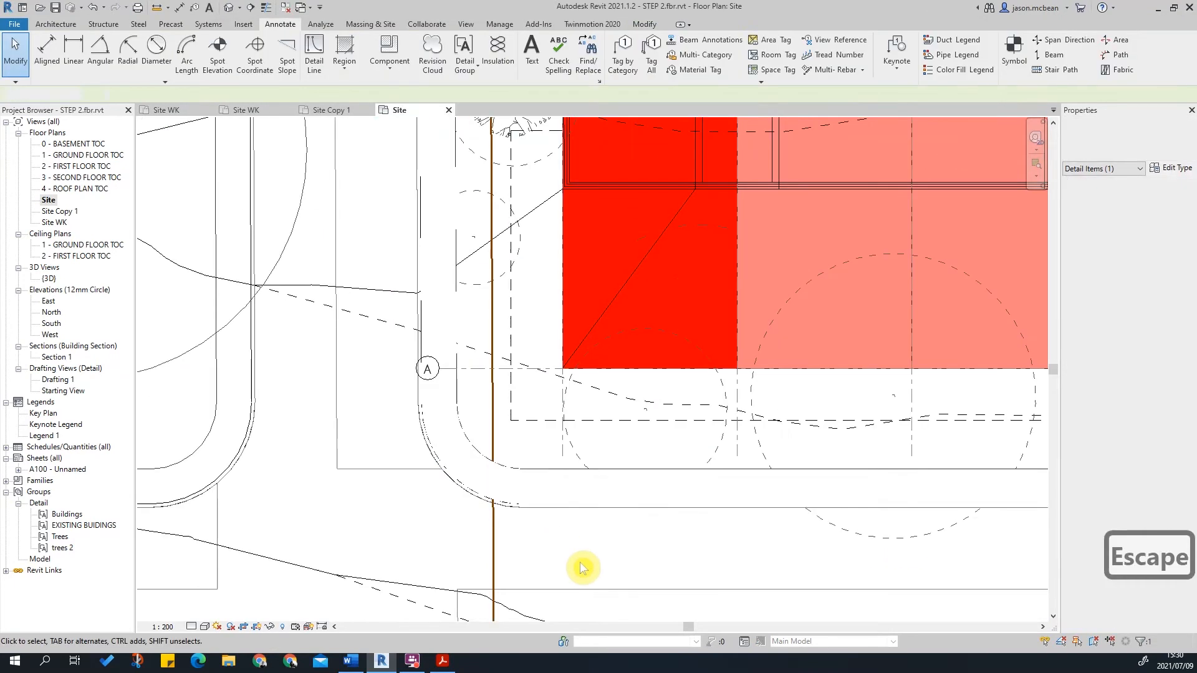
key("Escape")
- Keep the pavement region on the Screed type and turn off masking in its type properties
scroll(538, 495, "up", 2)
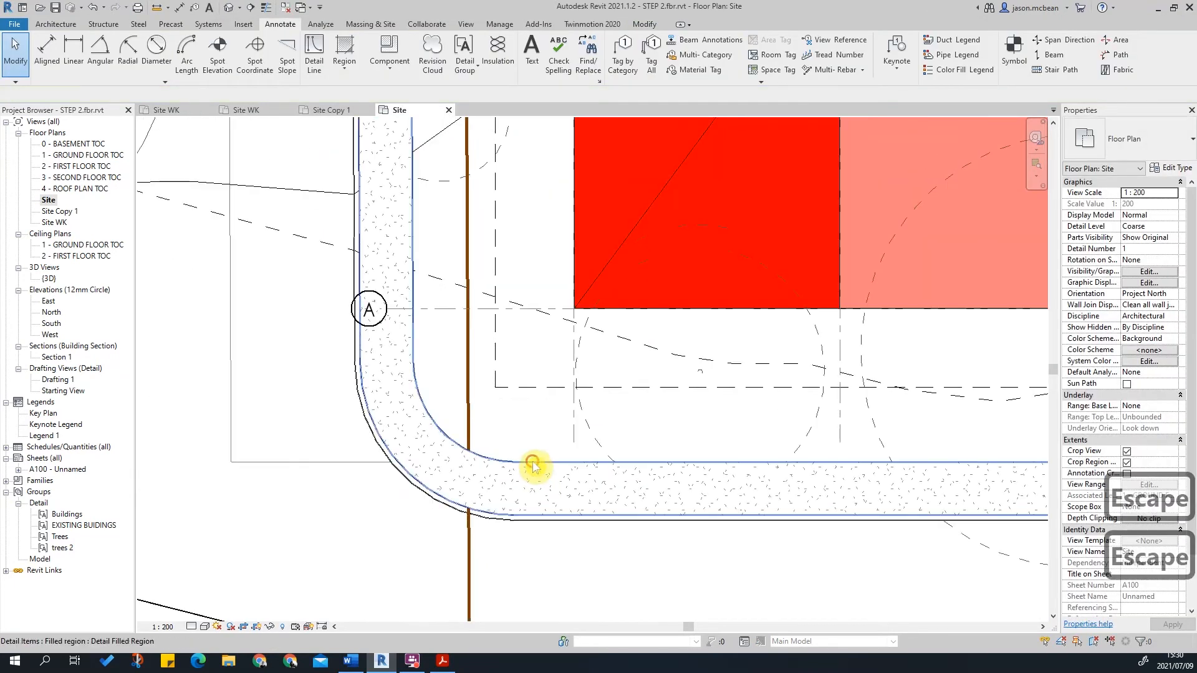
left_click(533, 464)
scroll(535, 468, "down", 2)
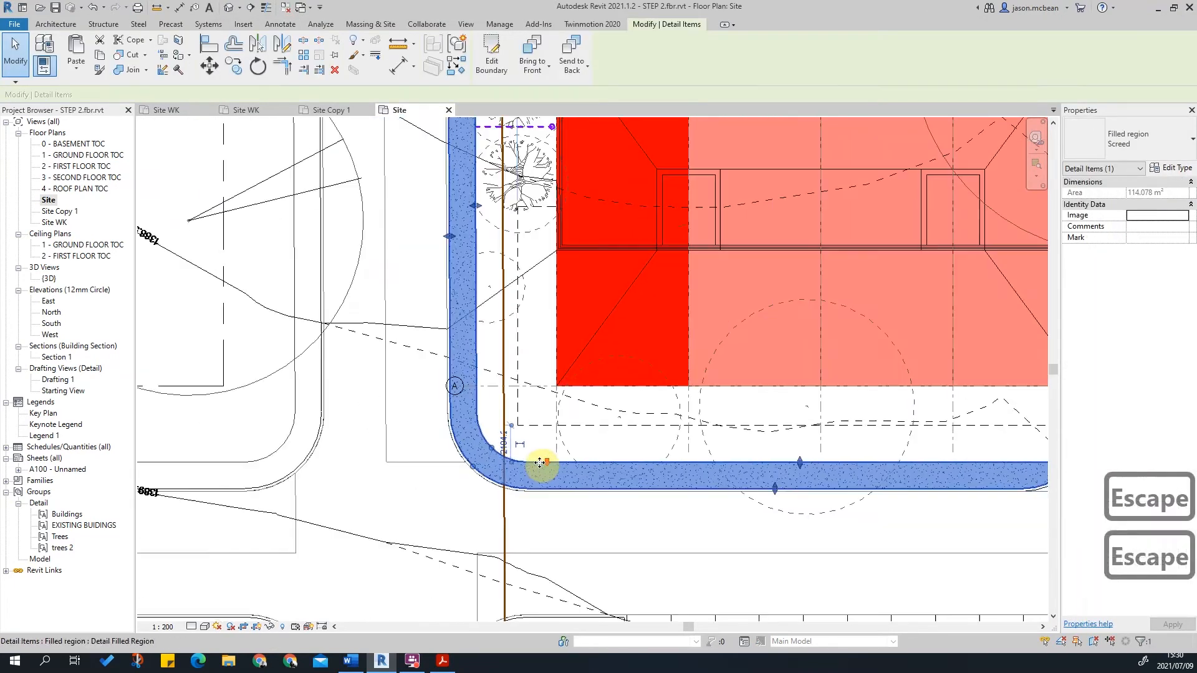
left_click(1190, 145)
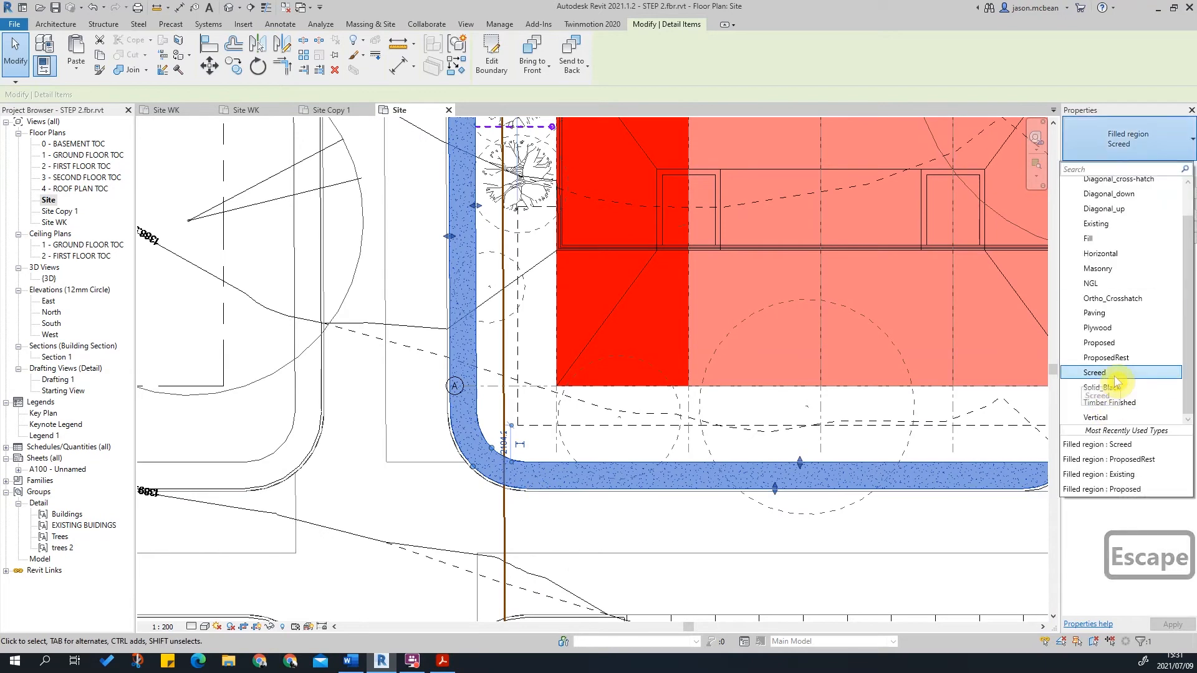
left_click(1115, 373)
left_click(1169, 167)
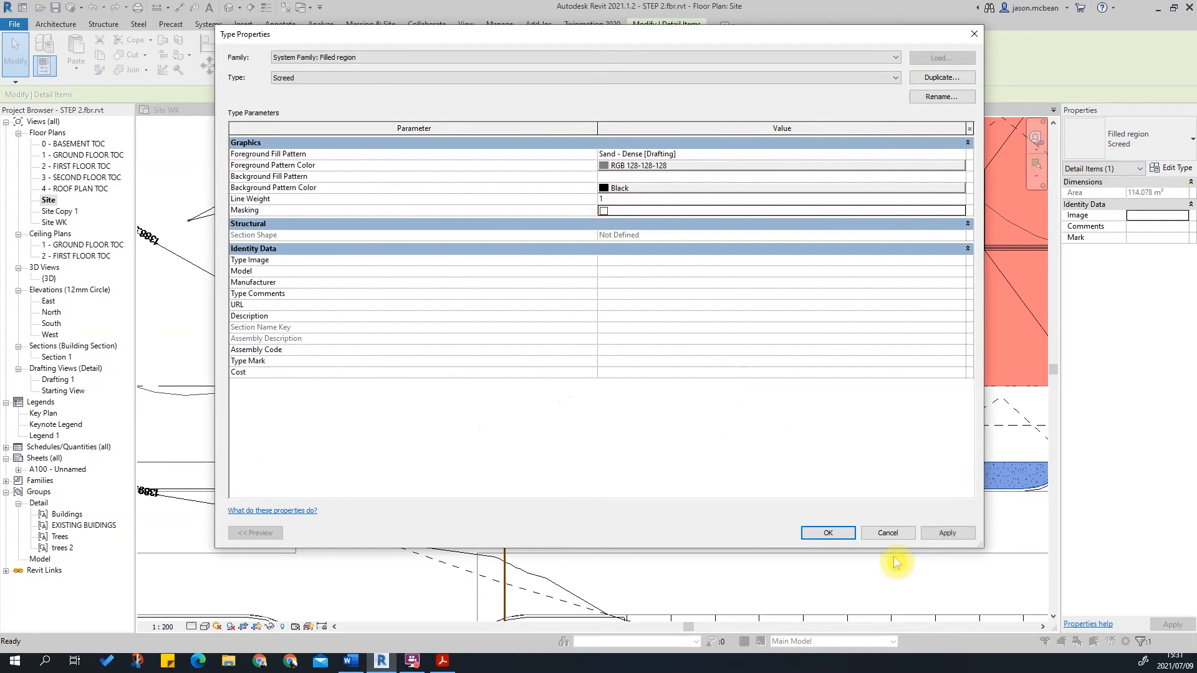
left_click(838, 535)
key("Escape")
key("Escape")
key("Escape")
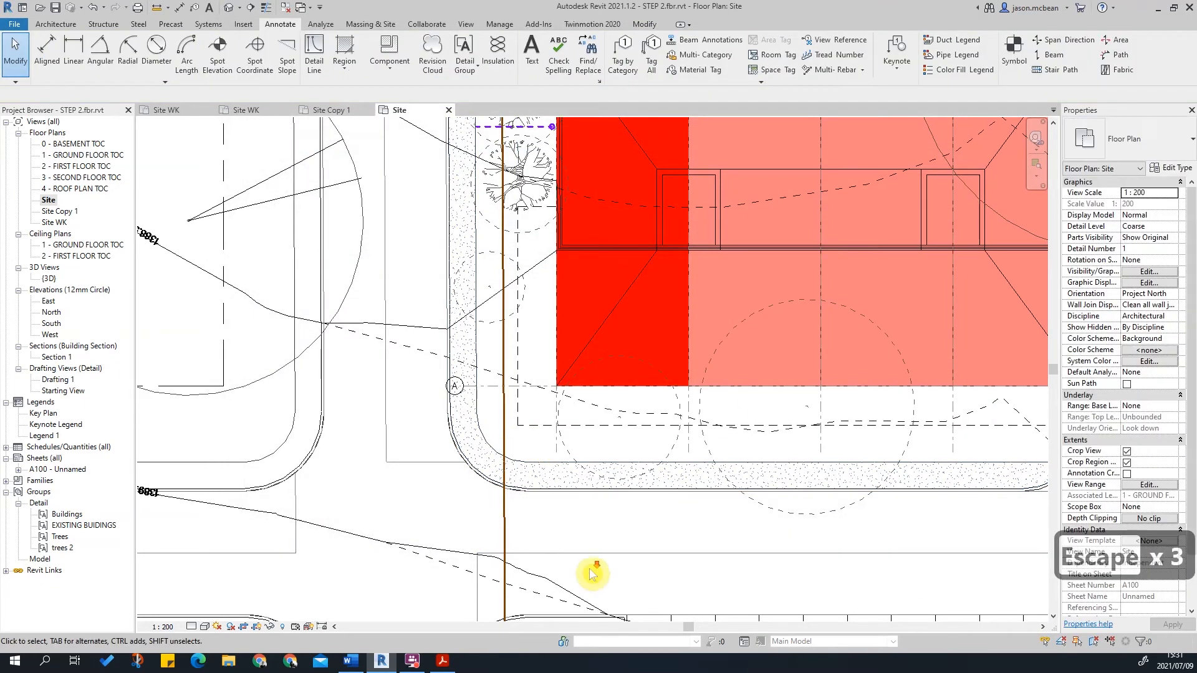
- Examine the screed-filled pavement strips along the kerbs across the site plan
scroll(568, 521, "down", 2)
middle_click_drag(600, 299, 640, 505)
scroll(544, 228, "up", 5)
key("Escape")
left_click(561, 261)
scroll(567, 251, "up", 2)
key("Escape")
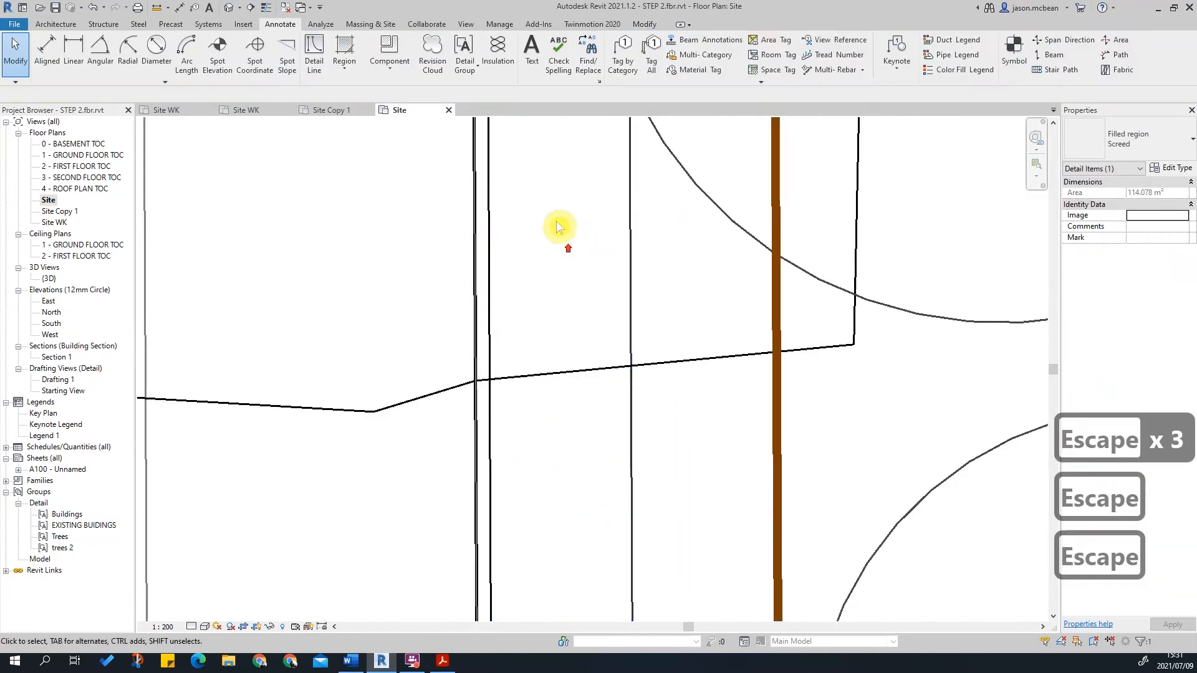
scroll(601, 219, "down", 2)
scroll(530, 228, "down", 3)
middle_click_drag(565, 496, 511, 285)
scroll(511, 284, "down", 3)
middle_click_drag(730, 450, 606, 175)
scroll(388, 553, "up", 4)
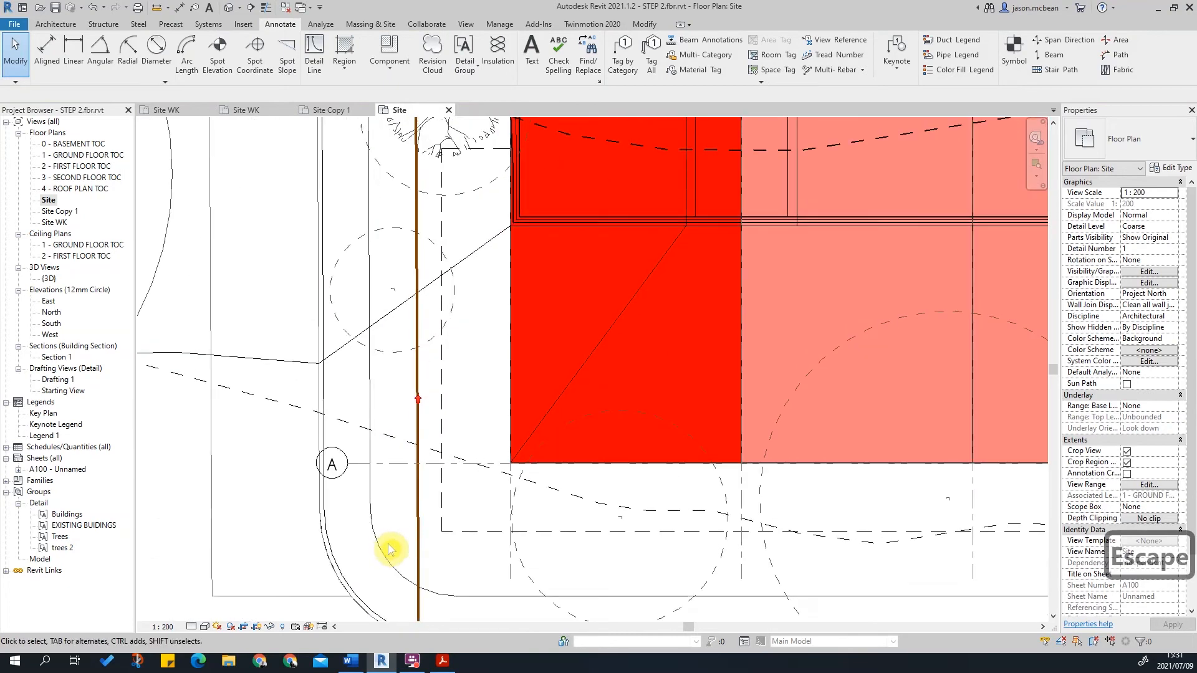
scroll(374, 526, "down", 5)
scroll(670, 429, "up", 4)
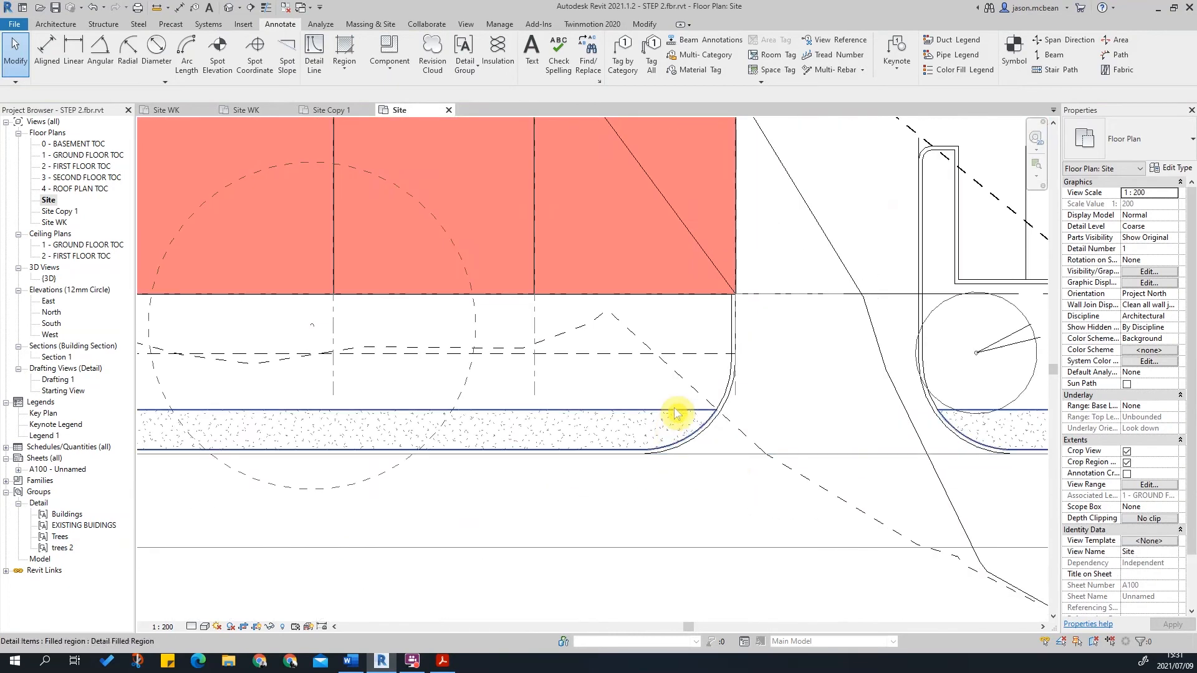
scroll(670, 427, "down", 3)
key("Escape")
- Start a new filled region at the entrance area and set its type to Paving
scroll(732, 462, "down", 2)
middle_click_drag(433, 220, 628, 425)
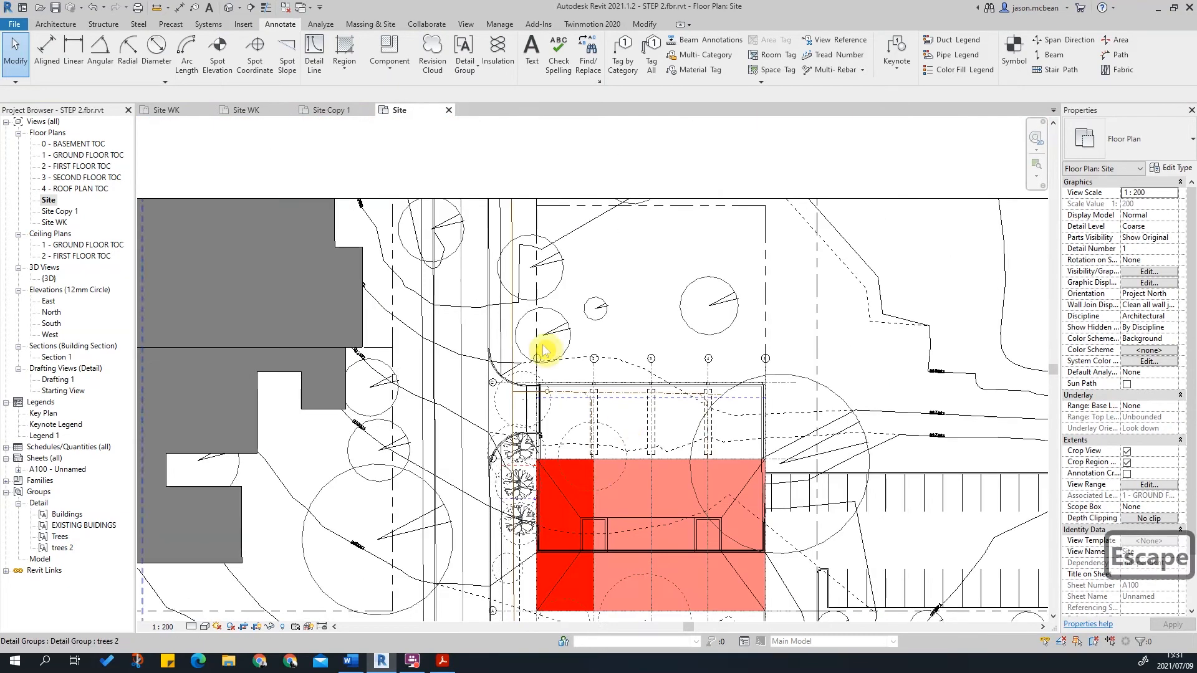
scroll(593, 519, "up", 3)
scroll(581, 378, "up", 1)
key("Escape")
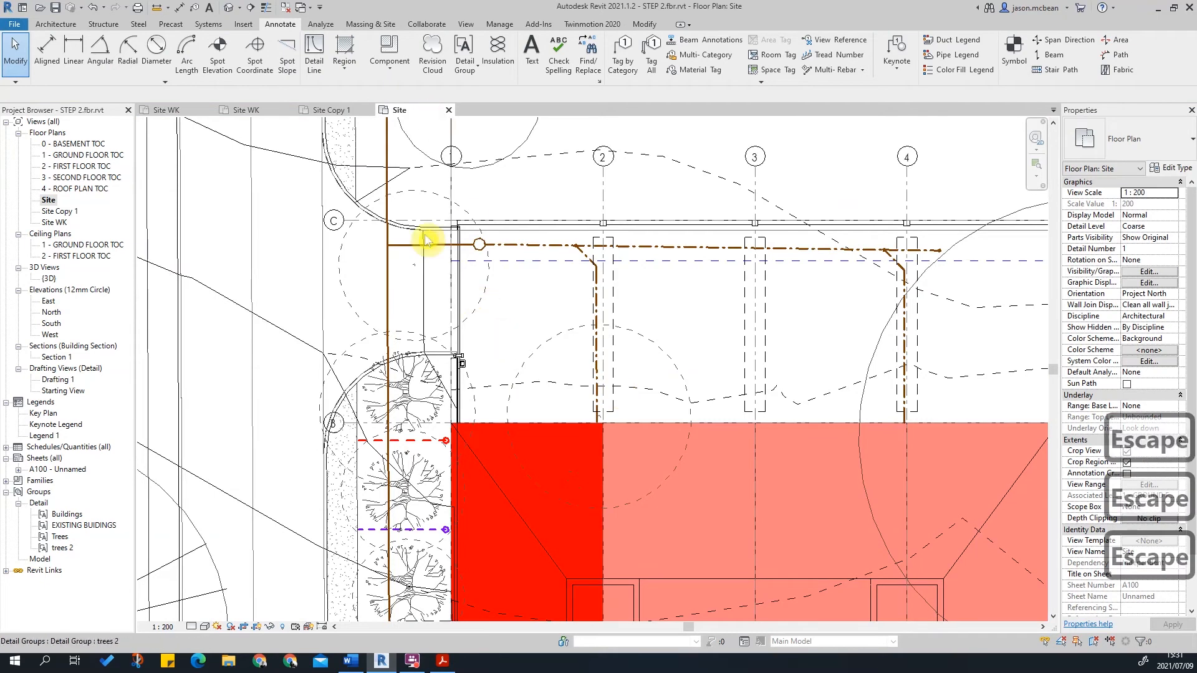
scroll(366, 182, "up", 1)
left_click(344, 49)
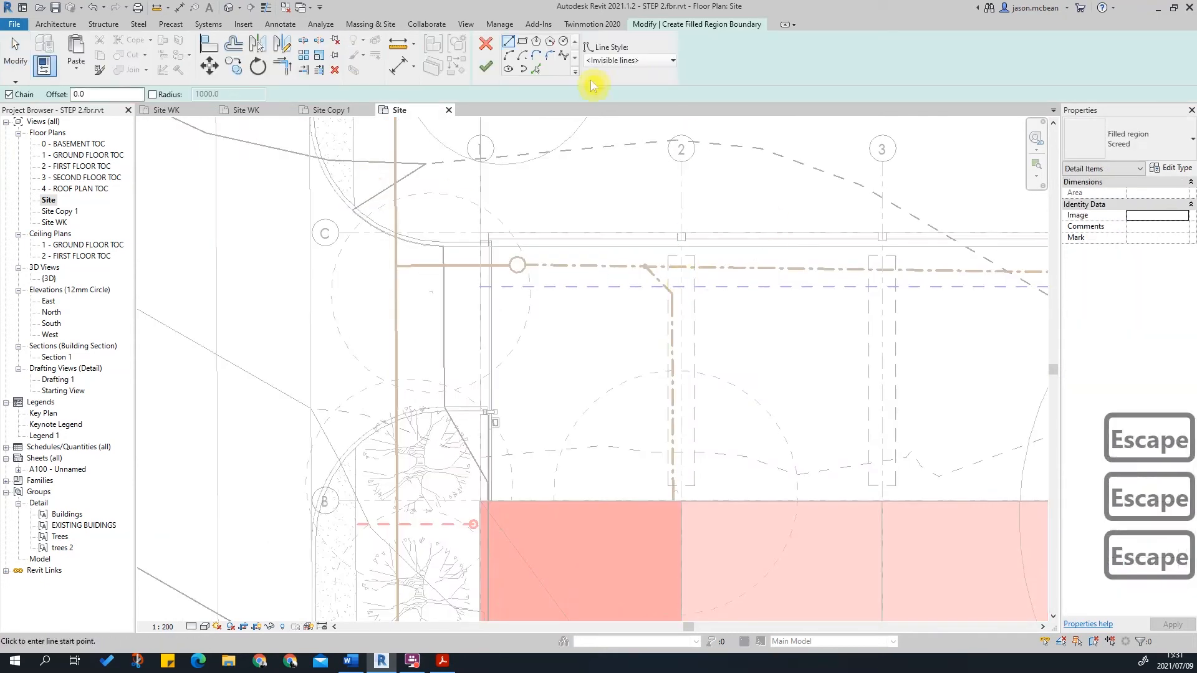
left_click(1122, 138)
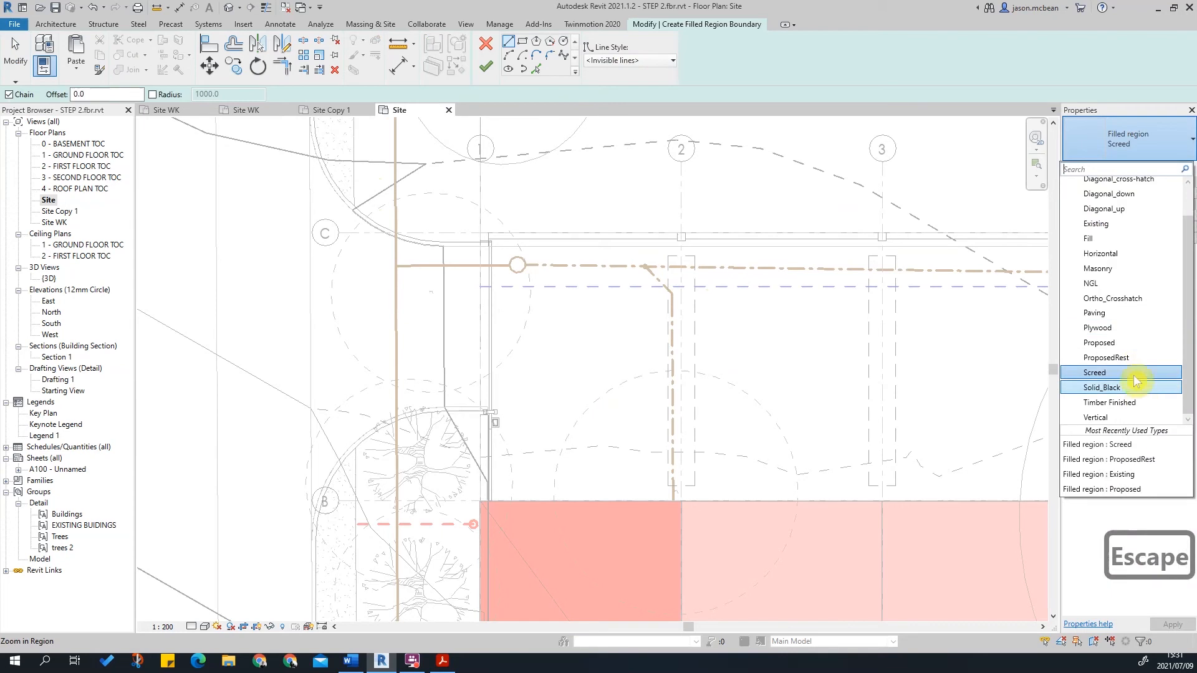
left_click(1126, 313)
scroll(329, 226, "up", 2)
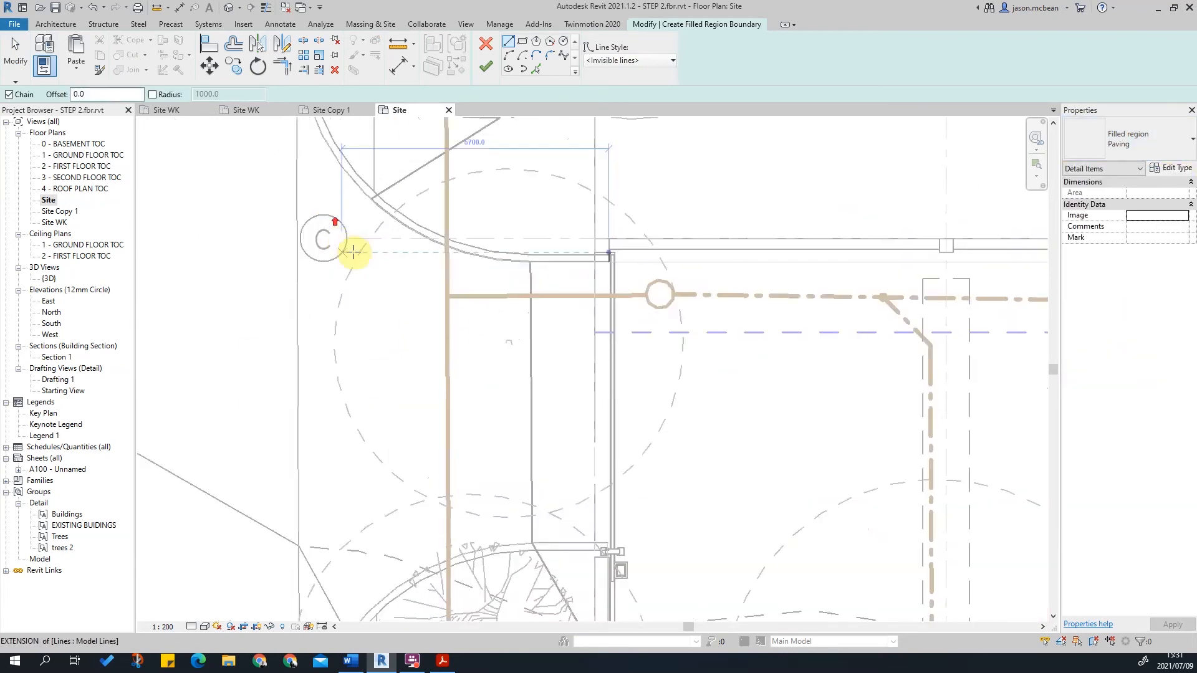
- Pick the road edge and the curved kerbs on both sides of the entrance as region boundary lines
scroll(498, 282, "down", 3)
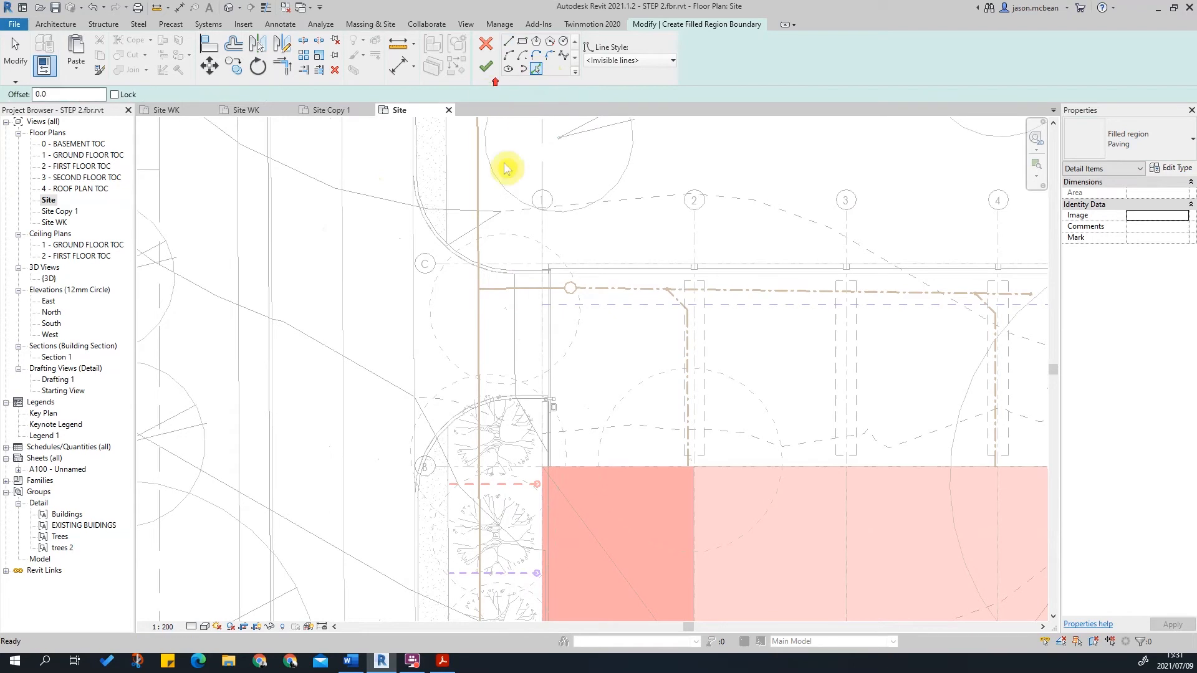
scroll(487, 132, "up", 2)
scroll(401, 233, "up", 3)
left_click(342, 344)
scroll(299, 267, "down", 3)
scroll(414, 481, "up", 4)
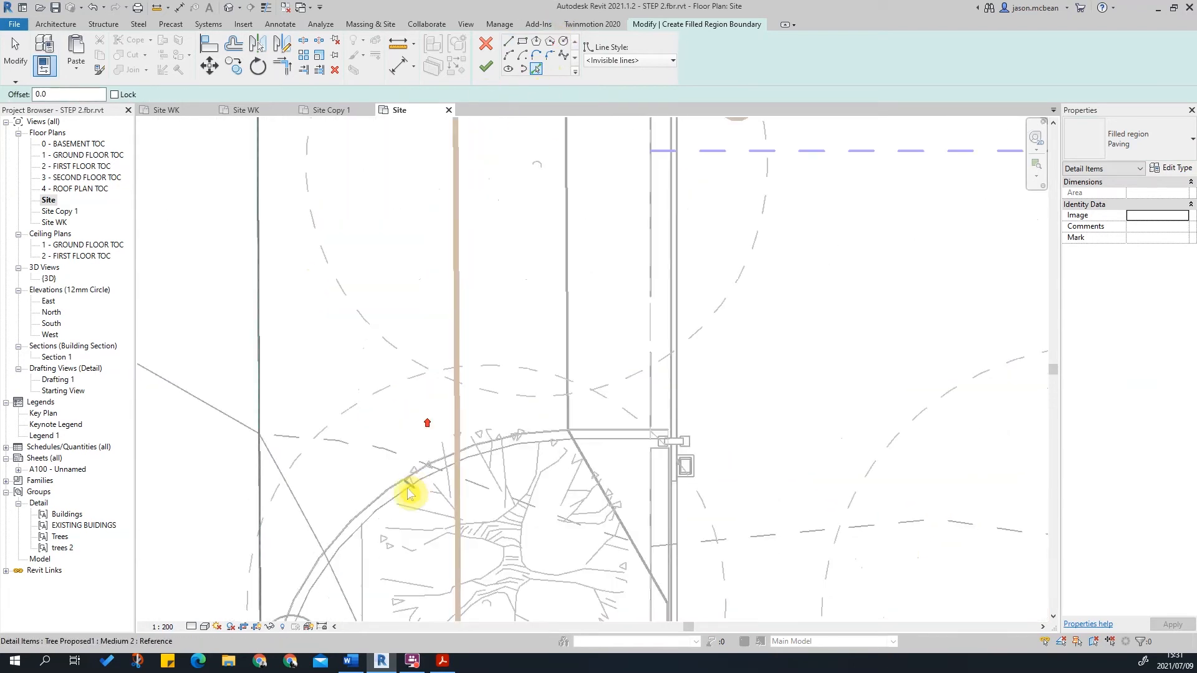
left_click(384, 495)
scroll(717, 405, "down", 1)
- Pick the site wall line and the short straight kerb line beside the gate as boundary lines
scroll(598, 327, "up", 6)
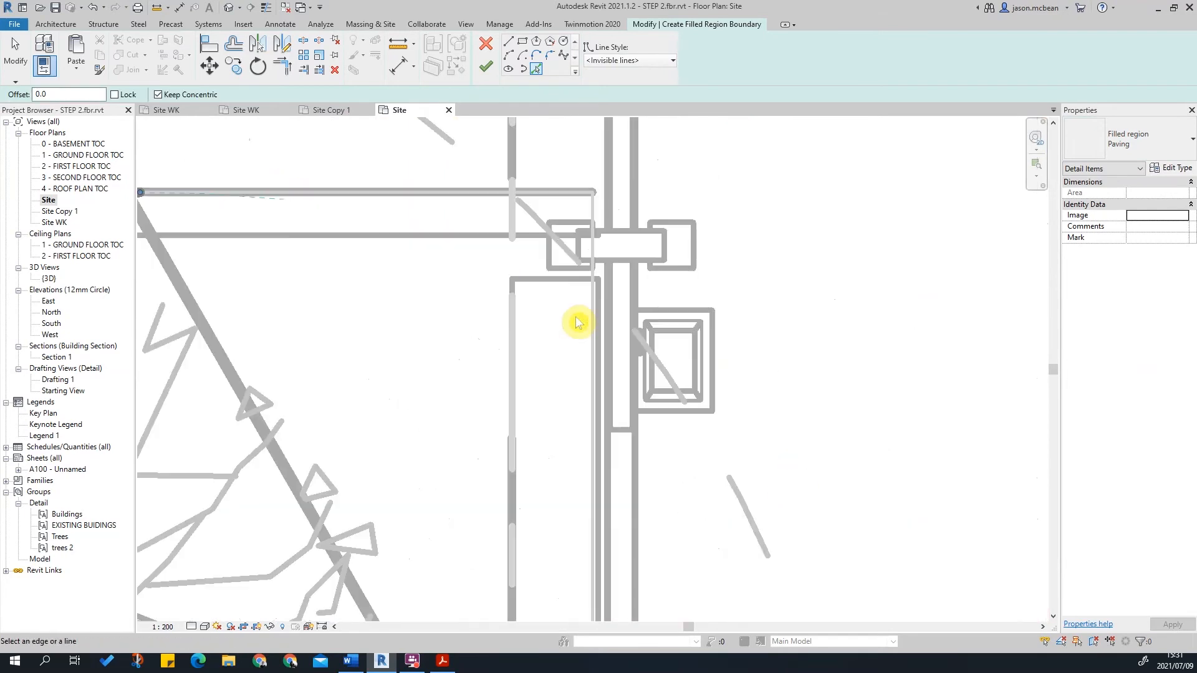
left_click(608, 295)
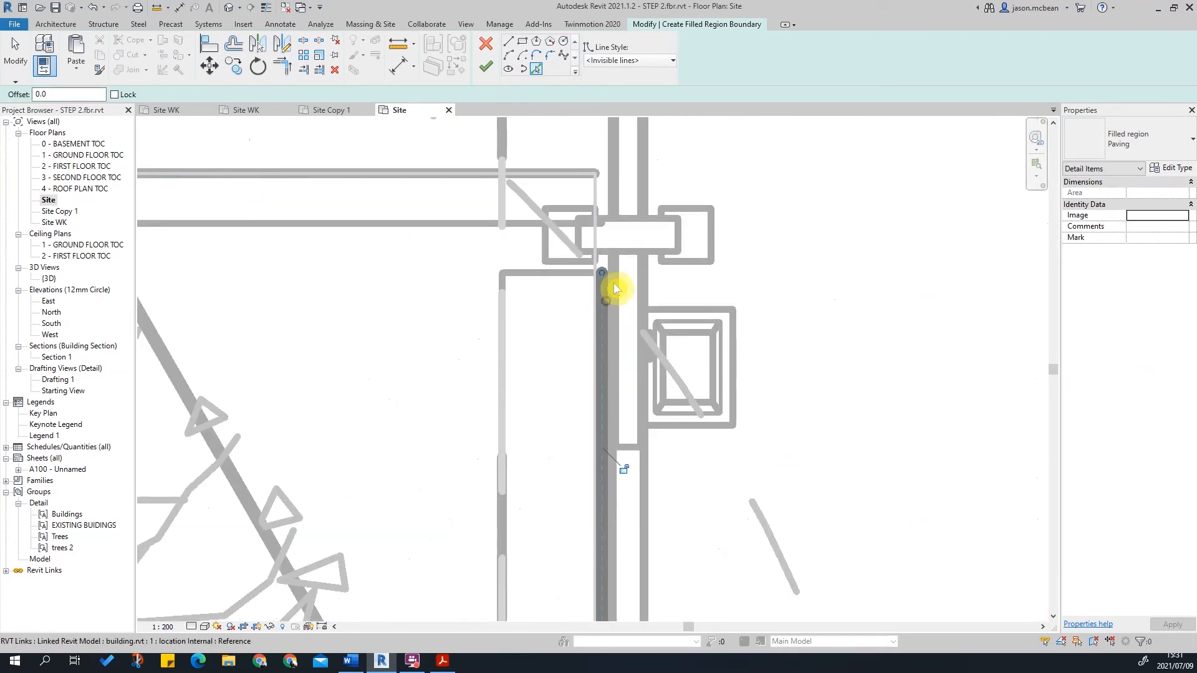
left_click(557, 178)
scroll(557, 177, "down", 5)
scroll(771, 481, "up", 2)
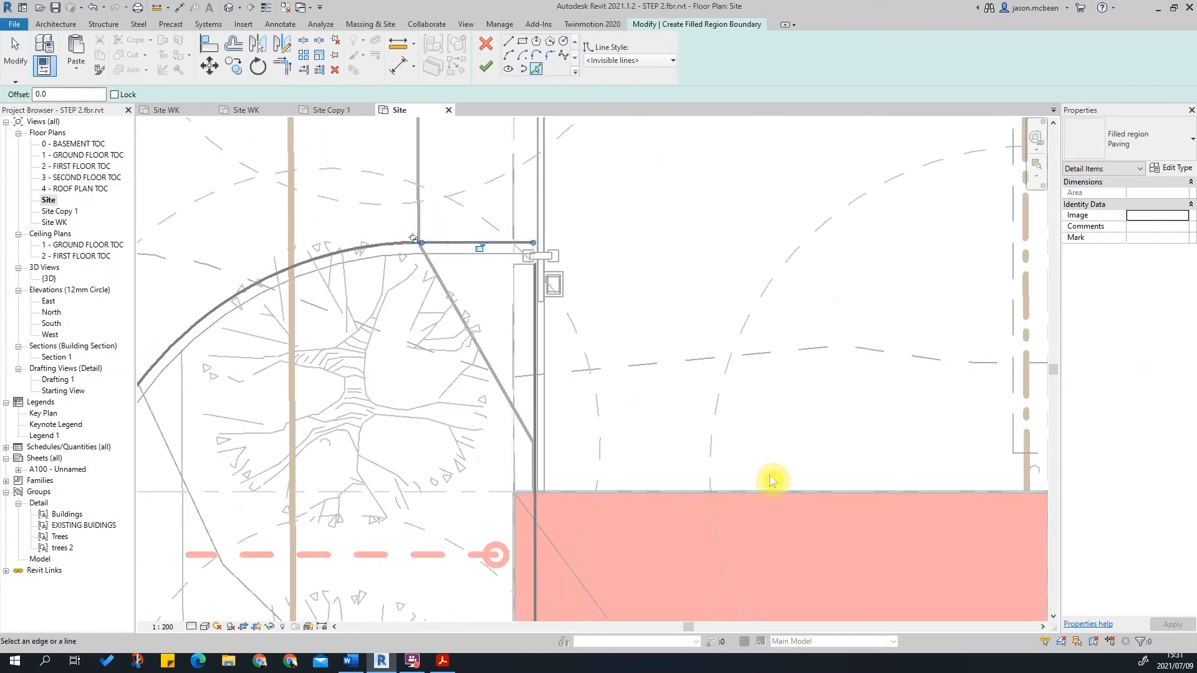
- Pick the edge of the red building facing the entrance area as a boundary line
scroll(524, 411, "up", 3)
left_click(578, 390)
scroll(570, 471, "down", 6)
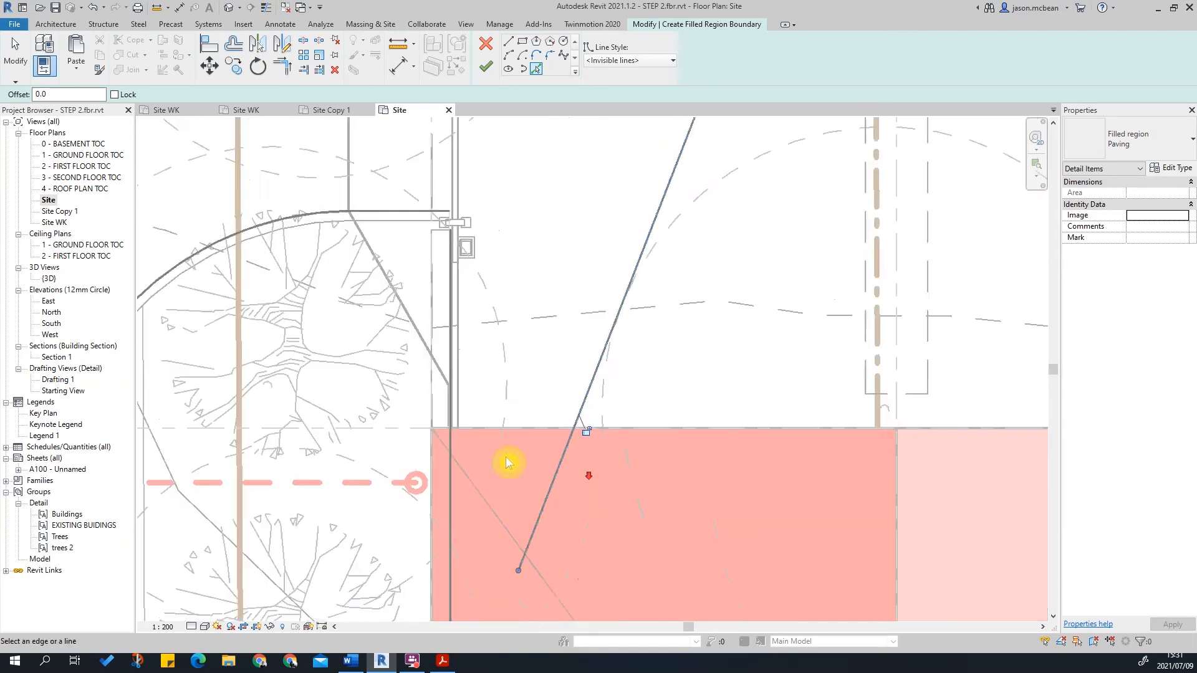
scroll(420, 436, "up", 3)
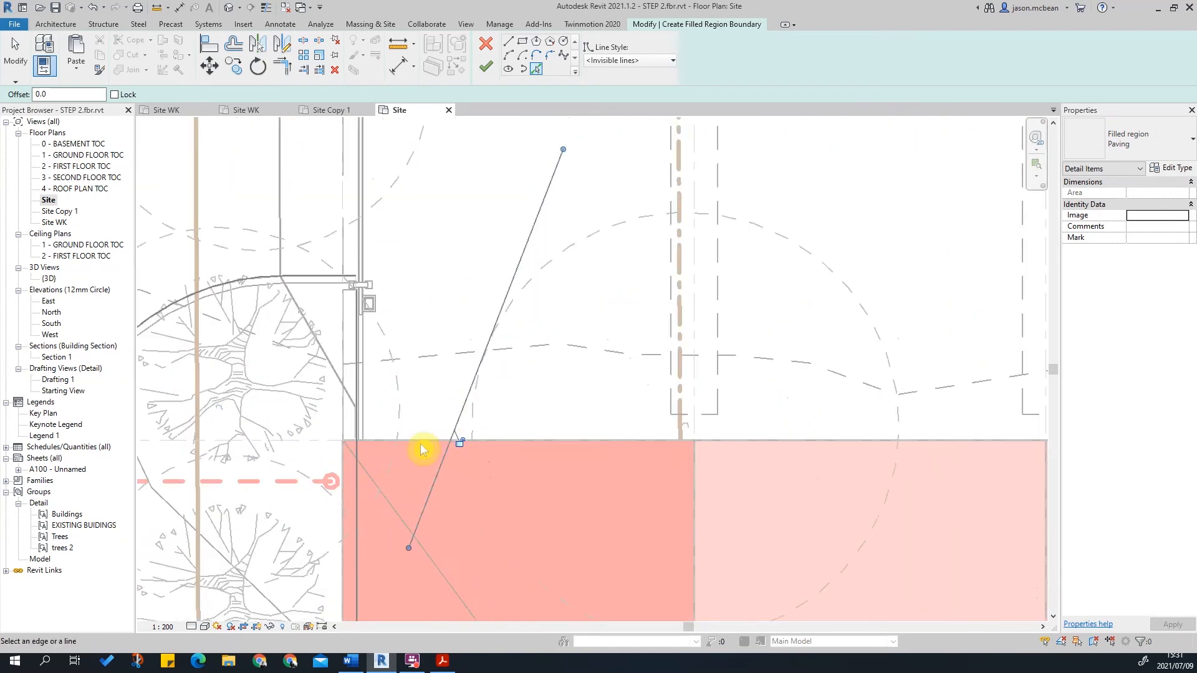
scroll(580, 430, "up", 2)
scroll(466, 464, "down", 3)
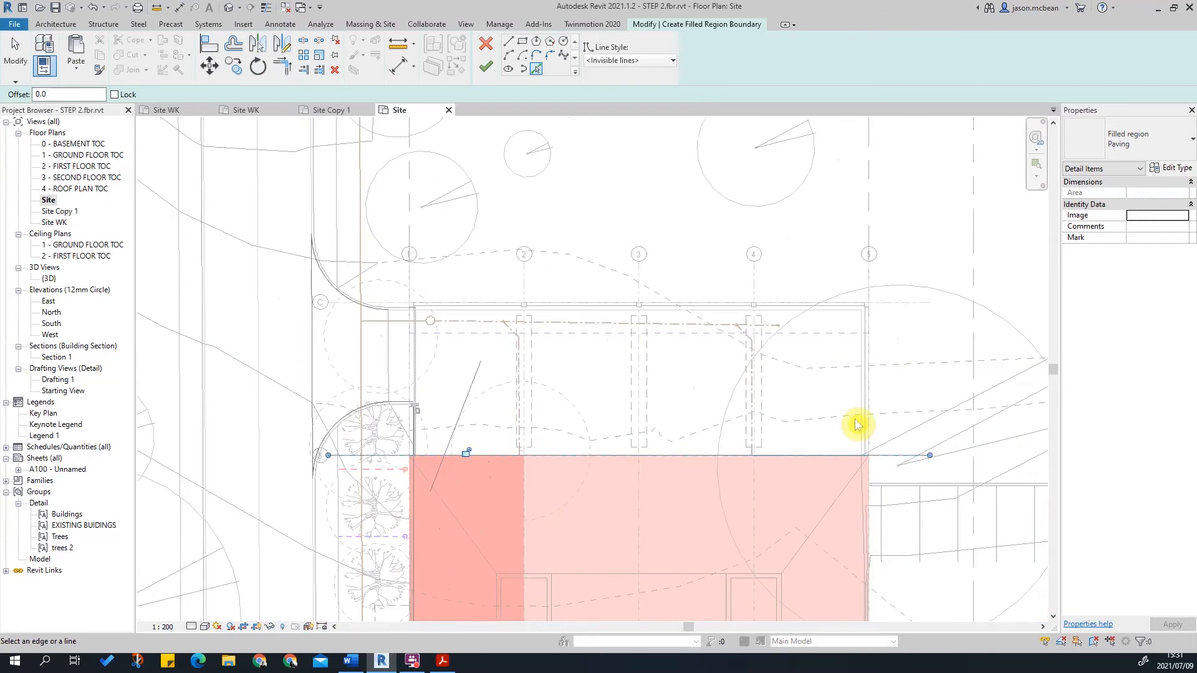
- Pick the inner lines of the walls meeting at gridlines 5 and C, including the corner column edges
scroll(850, 387, "up", 4)
scroll(823, 323, "up", 2)
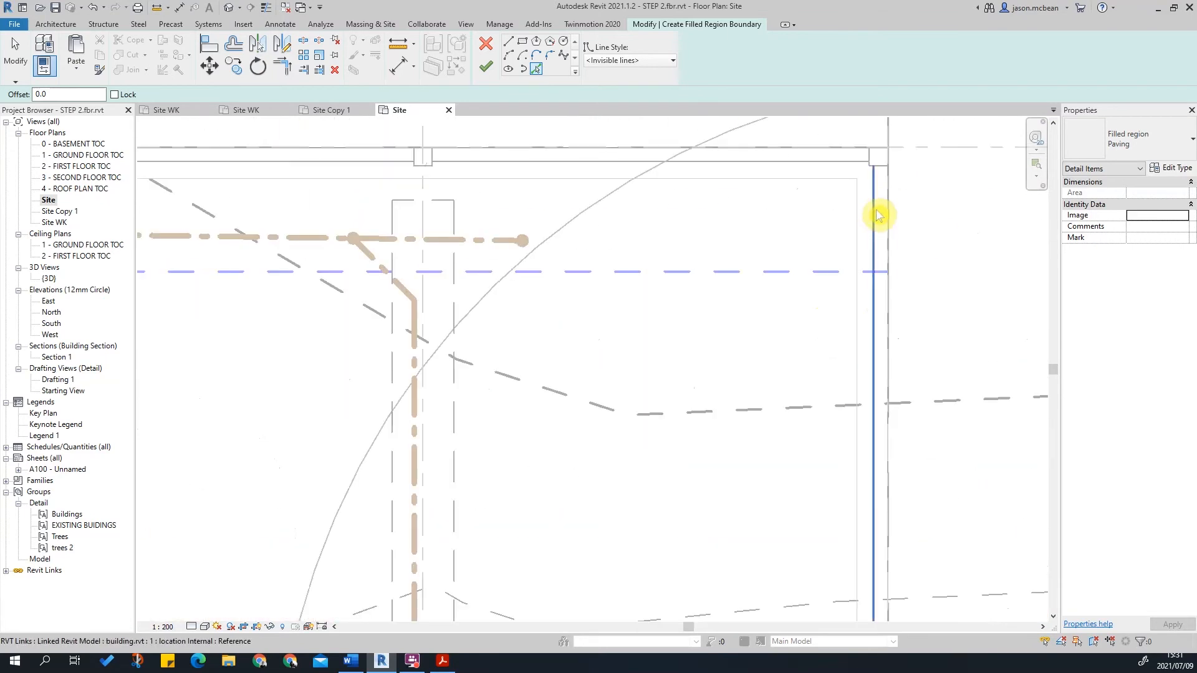
scroll(882, 212, "down", 3)
scroll(909, 261, "up", 4)
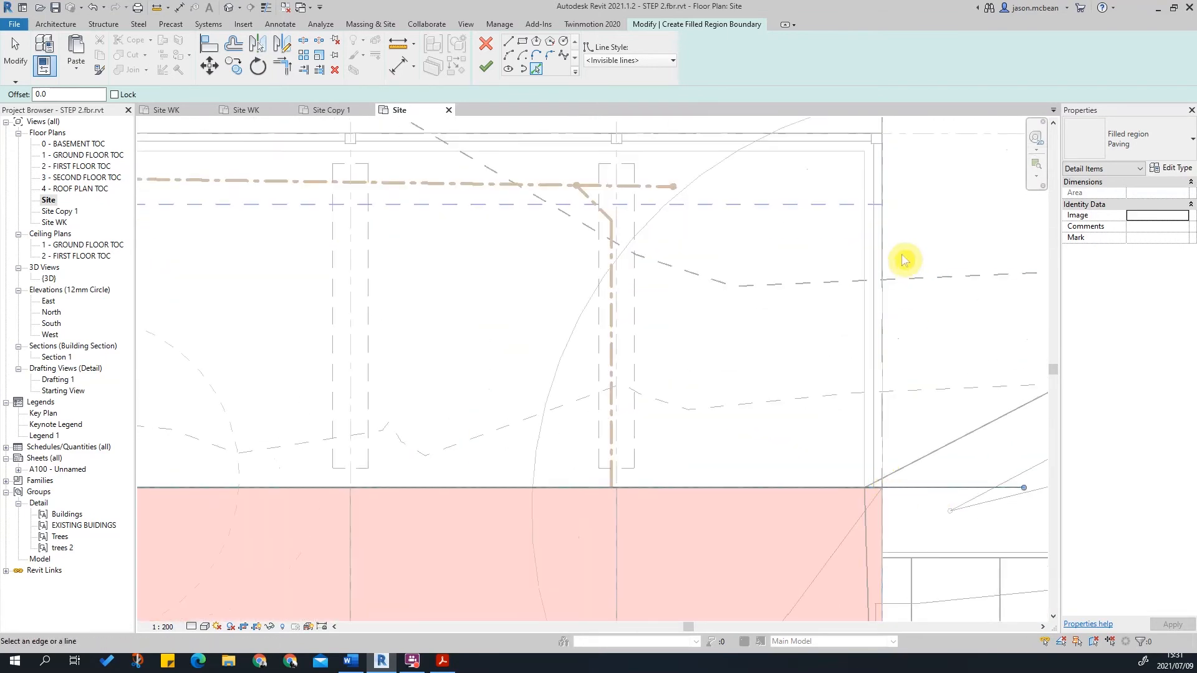
scroll(850, 294, "up", 3)
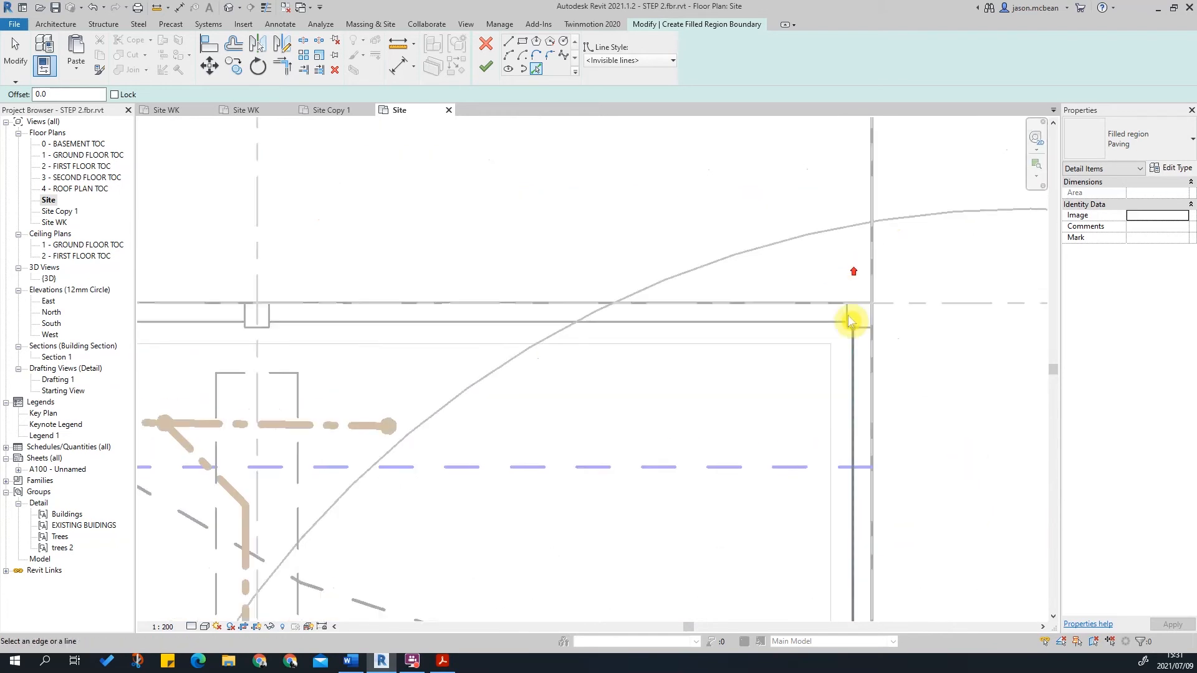
scroll(828, 374, "up", 2)
scroll(806, 367, "up", 3)
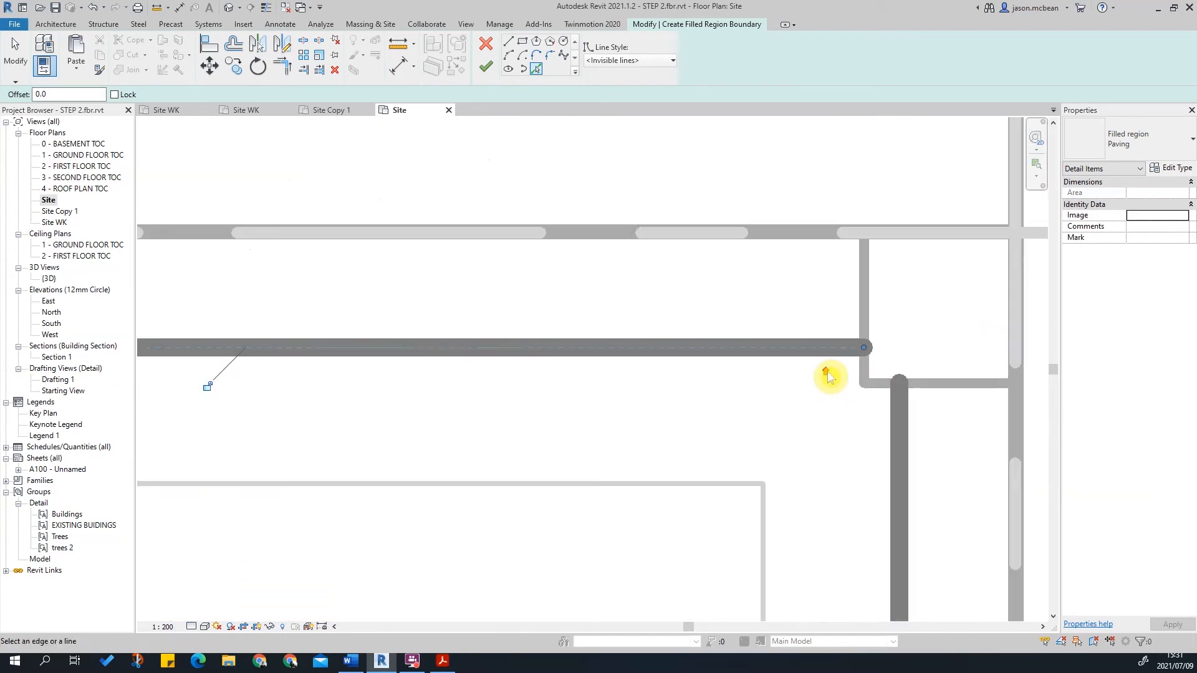
left_click(895, 385)
scroll(1000, 354, "down", 4)
- Add the column outline at gridline 4 and the wall stretch towards gridline 3 to the boundary
middle_click_drag(447, 387, 963, 380)
scroll(963, 380, "down", 1)
scroll(496, 371, "up", 4)
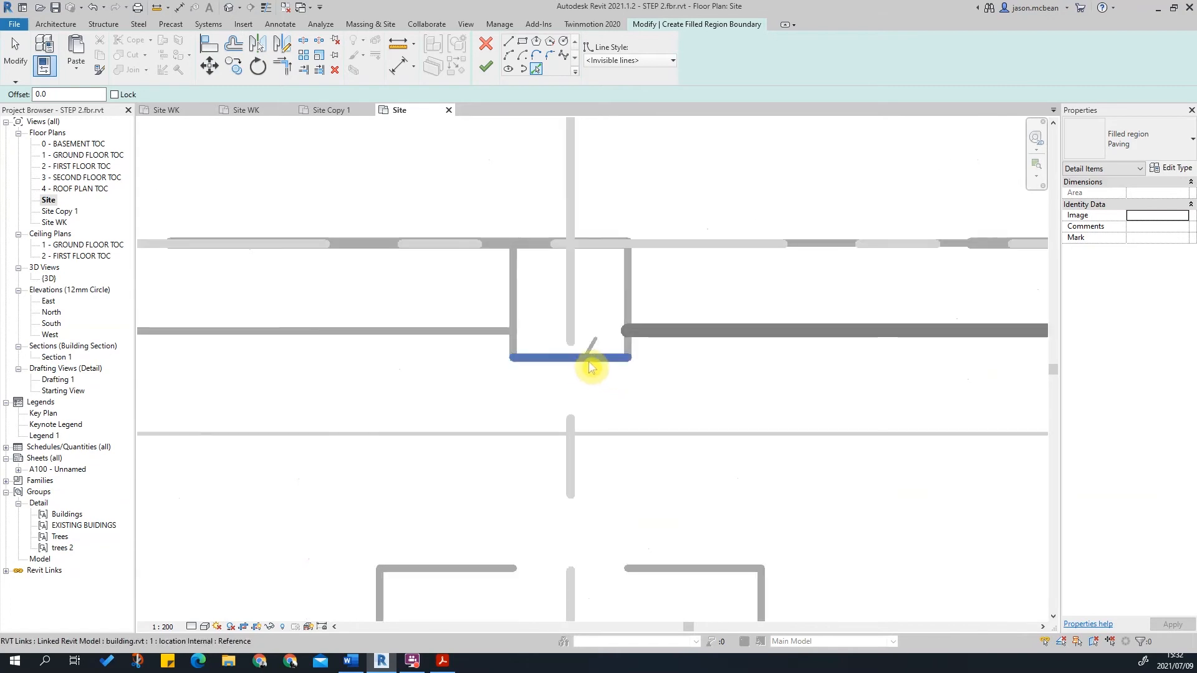
left_click(517, 345)
scroll(861, 336, "down", 4)
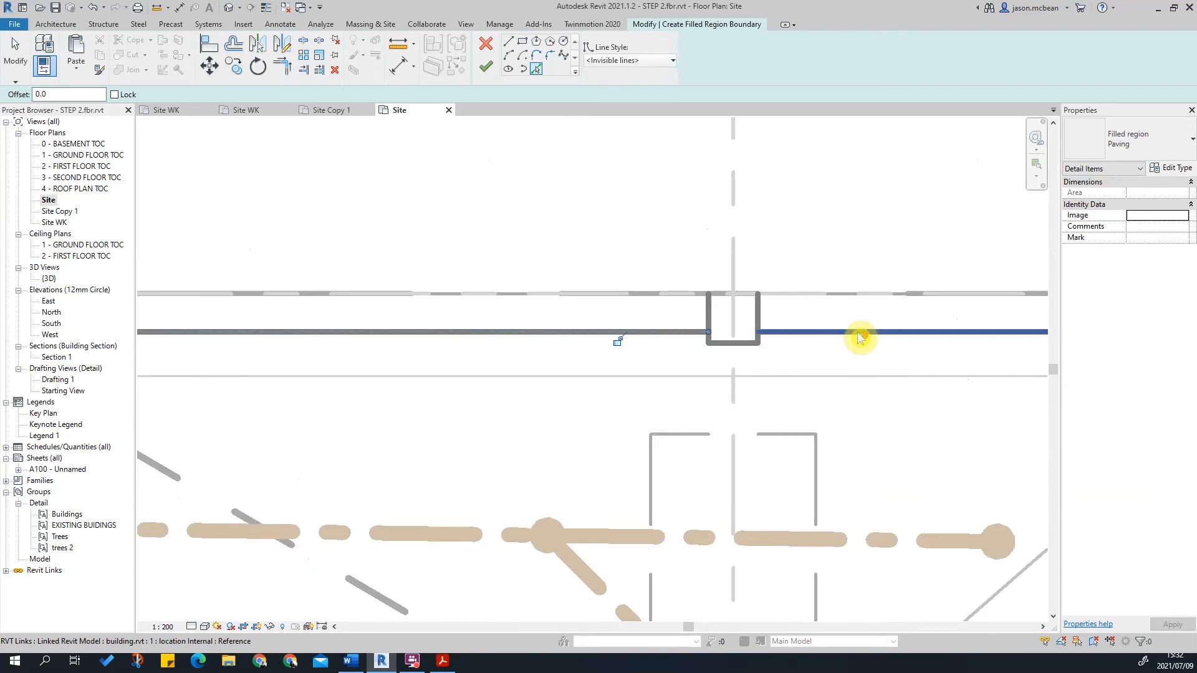
- Add the column outline at gridline 3 and the wall stretch towards gridline 2 to the boundary
middle_click_drag(740, 414, 394, 388)
scroll(399, 387, "up", 5)
left_click(435, 387)
left_click(487, 373)
left_click(307, 369)
left_click(278, 344)
- Add the column outline at gridline 2 and the wall stretch towards gridline 1 to the boundary
scroll(743, 372, "down", 6)
scroll(430, 448, "up", 6)
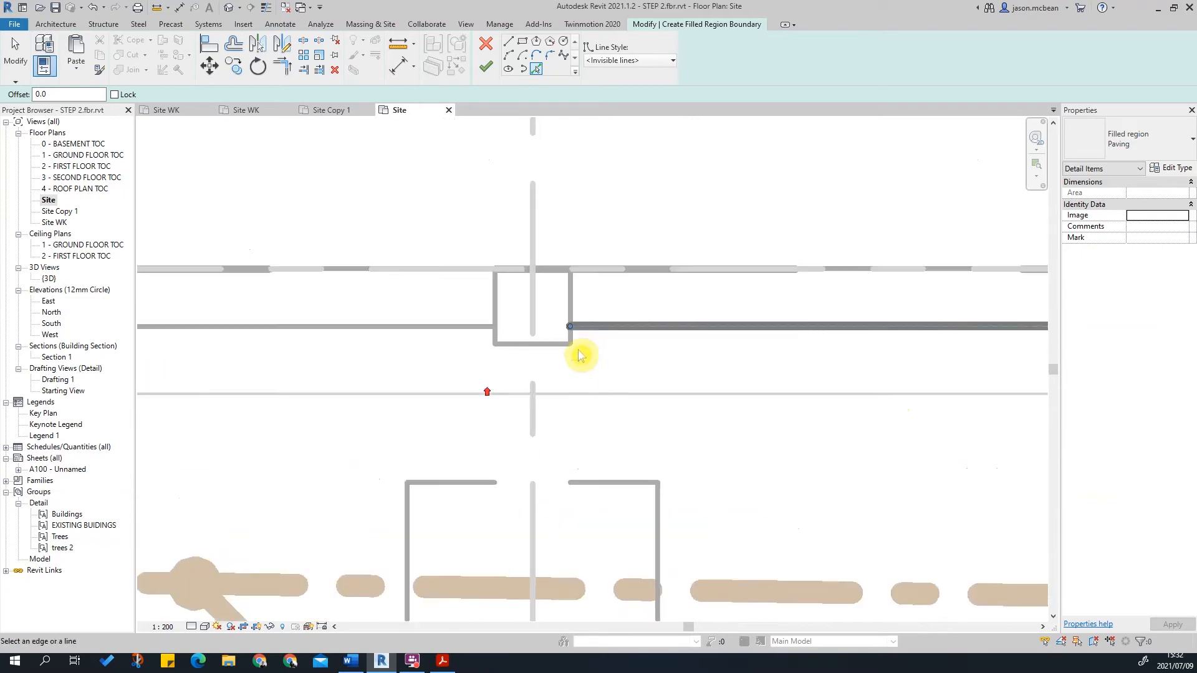
left_click(550, 319)
left_click(533, 335)
left_click(427, 319)
- Pick the short vertical column edges where the wall ends near gridline 1
scroll(735, 353, "down", 3)
scroll(703, 406, "up", 8)
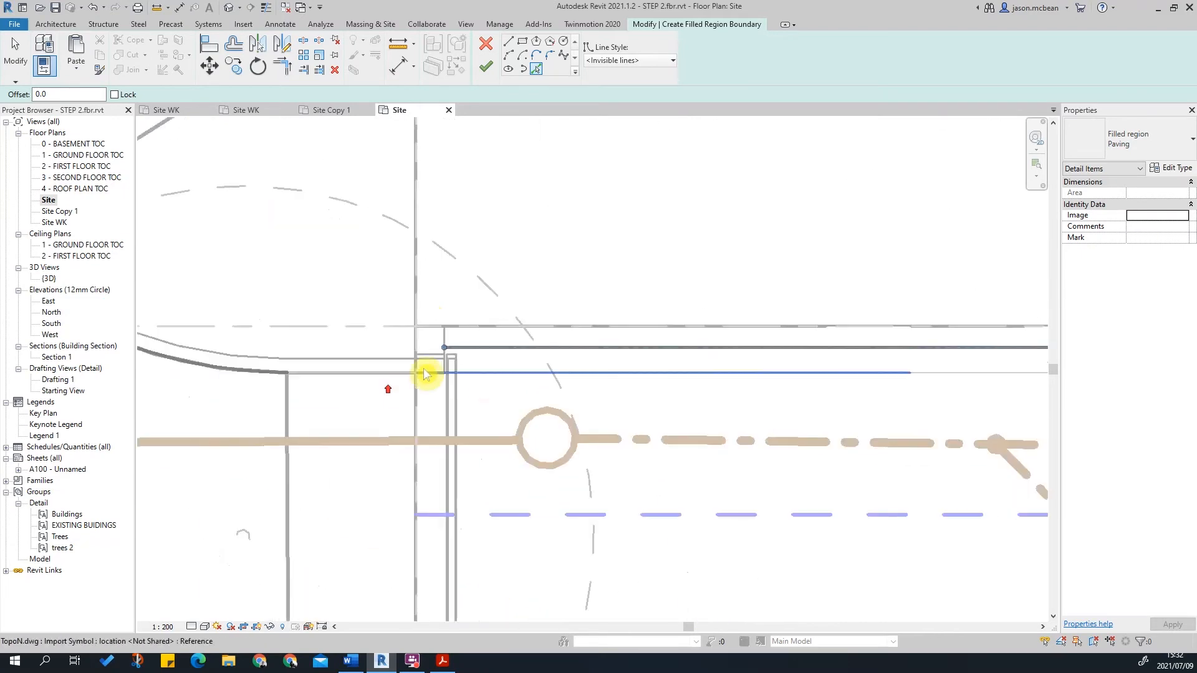
scroll(483, 382, "up", 6)
left_click(503, 328)
left_click(505, 388)
scroll(623, 341, "down", 5)
scroll(449, 381, "up", 3)
key("Escape")
scroll(619, 332, "down", 3)
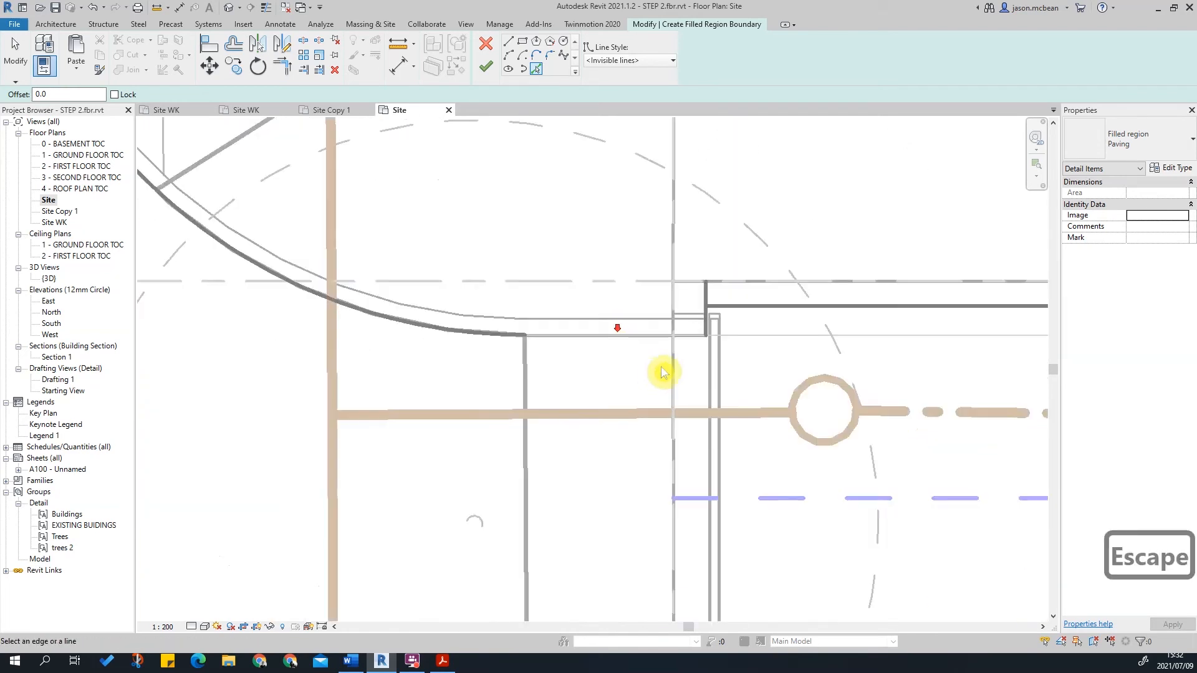
- Isolate the sketch lines to check the boundary for gaps near gridline 1, and reset the temporary isolation
scroll(657, 371, "down", 3)
key("Escape")
key("Escape")
scroll(355, 402, "down", 4)
key("Escape")
scroll(497, 379, "up", 3)
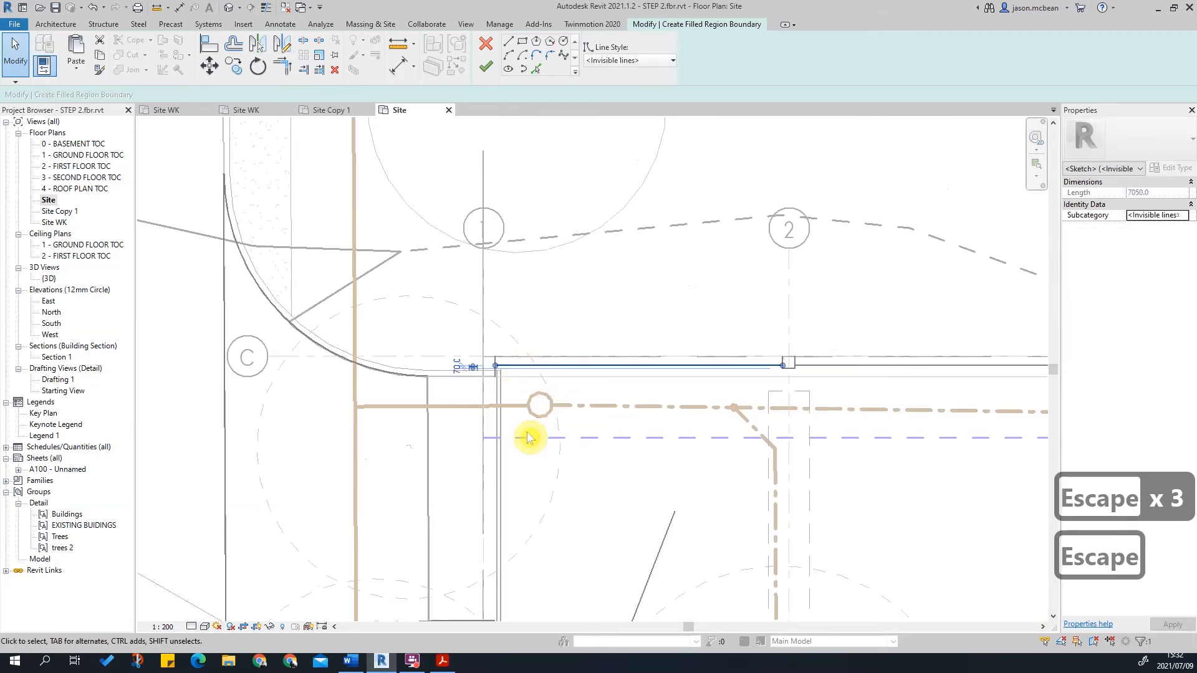
key("i")
key("c")
scroll(549, 327, "down", 2)
key("Escape")
scroll(544, 339, "up", 3)
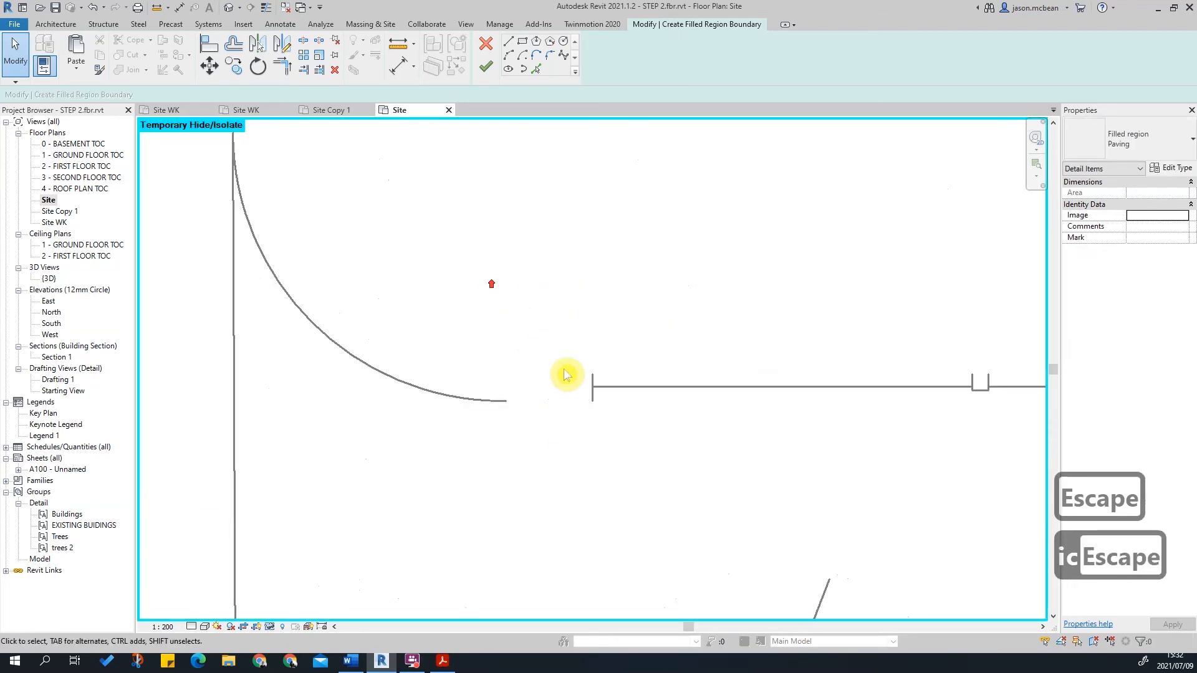
key("Escape")
left_click(270, 627)
left_click(299, 618)
- Pick the straight kerb line between the upper curved kerb and the wall end to bridge the boundary
scroll(483, 303, "up", 2)
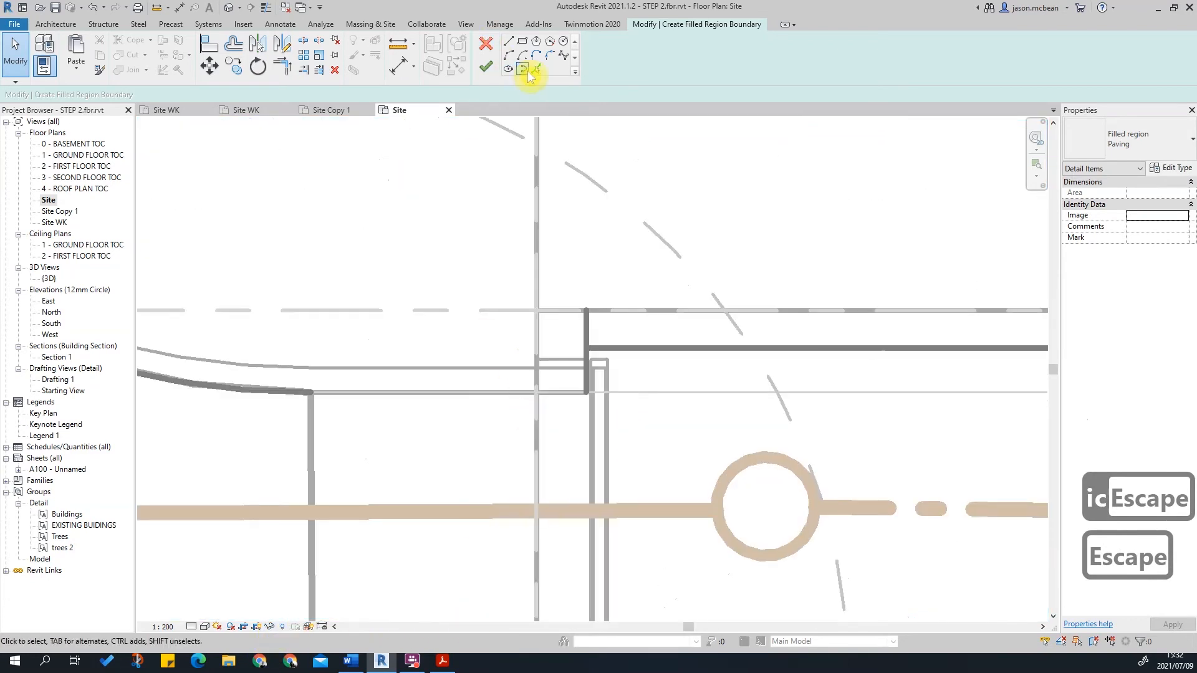
left_click(537, 69)
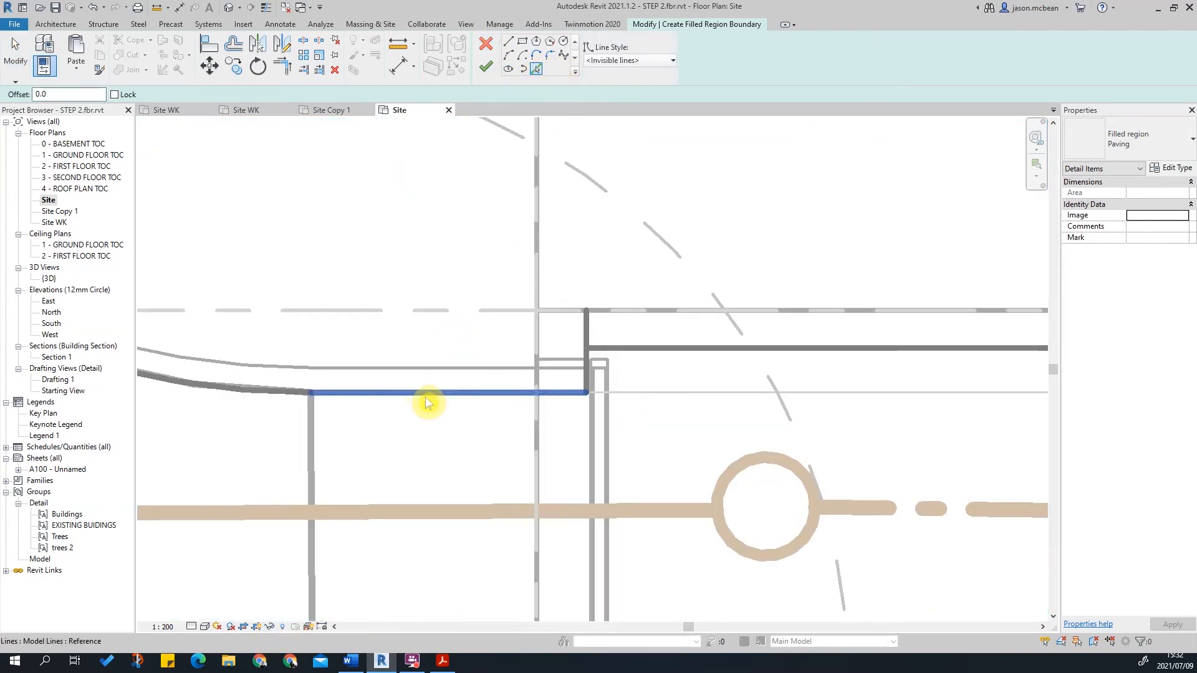
scroll(569, 354, "down", 3)
- Isolate the sketch lines again and focus on the boundary corner near gridline 1
key("i")
key("c")
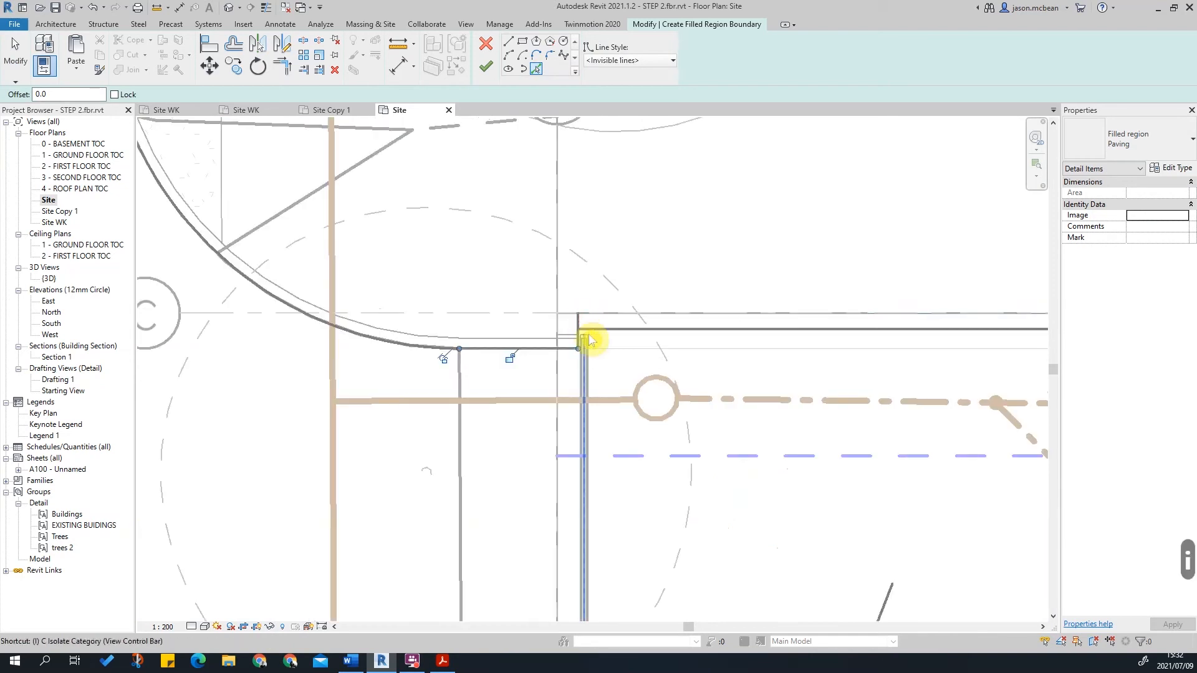
scroll(468, 319, "down", 5)
key("Escape")
key("Escape")
key("Escape")
key("Escape")
scroll(502, 343, "up", 6)
scroll(510, 323, "up", 2)
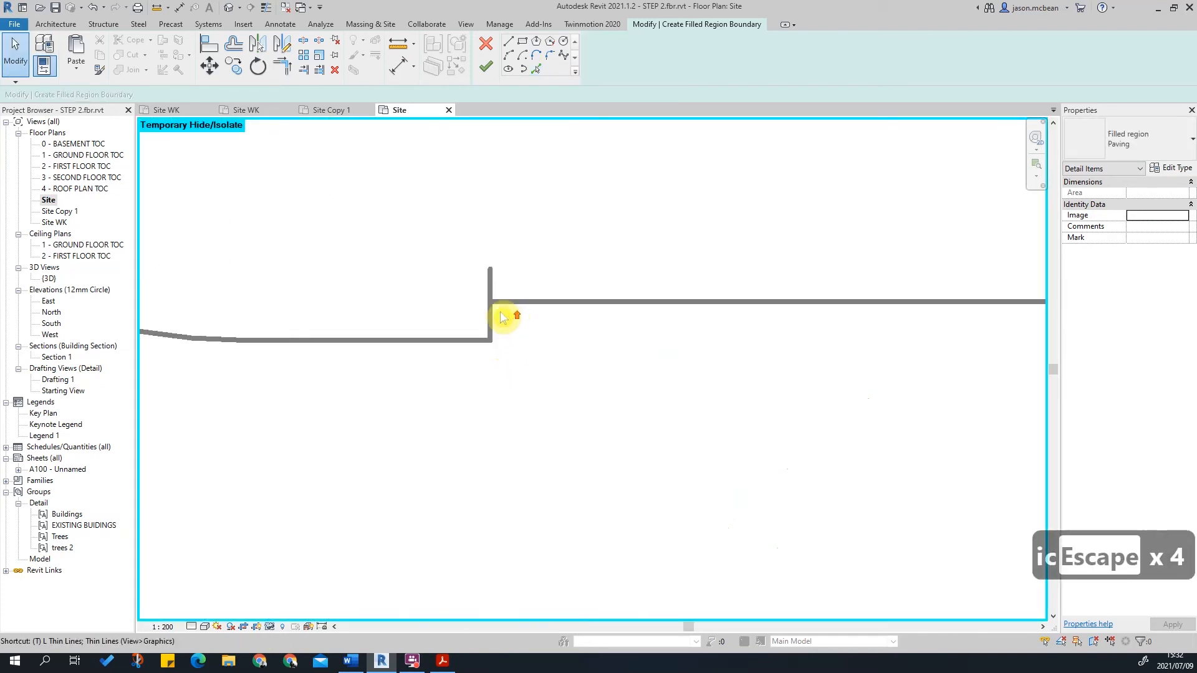
- Remove the excess vertical line above the wall line near gridline 1 and check the connected line chain
key("t")
key("r")
key("Escape")
left_click_drag(446, 205, 522, 329)
key("Delete")
key("Tab")
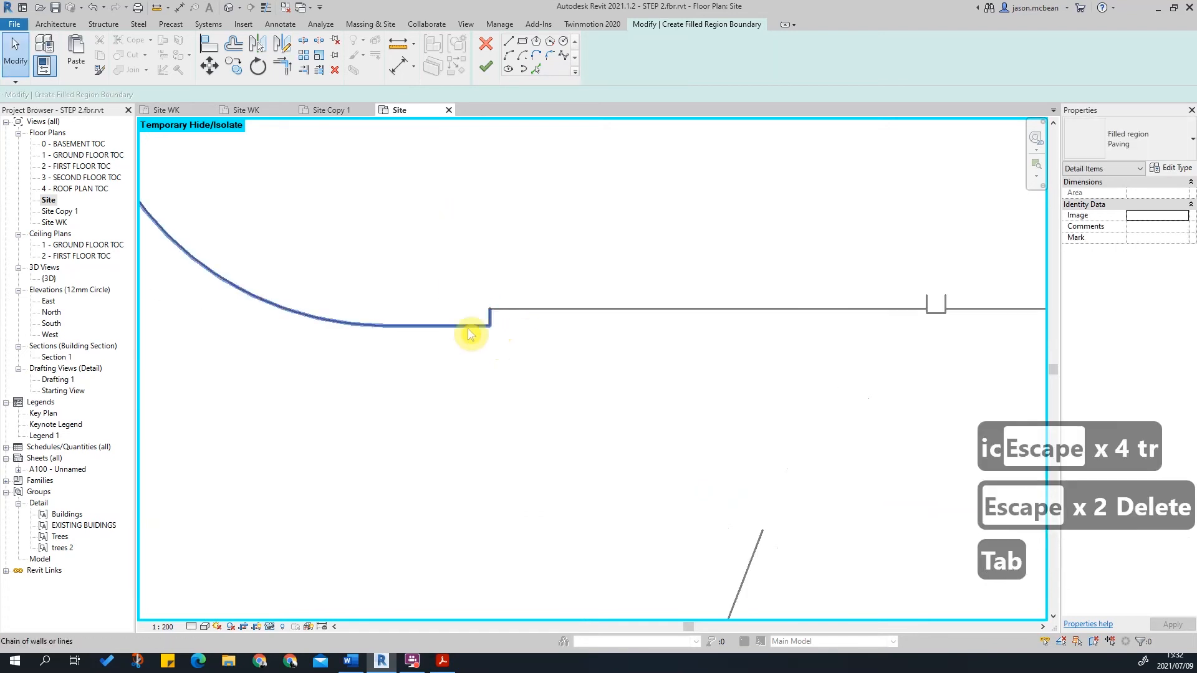
left_click(470, 325)
scroll(489, 310, "up", 6)
key("Escape")
key("Escape")
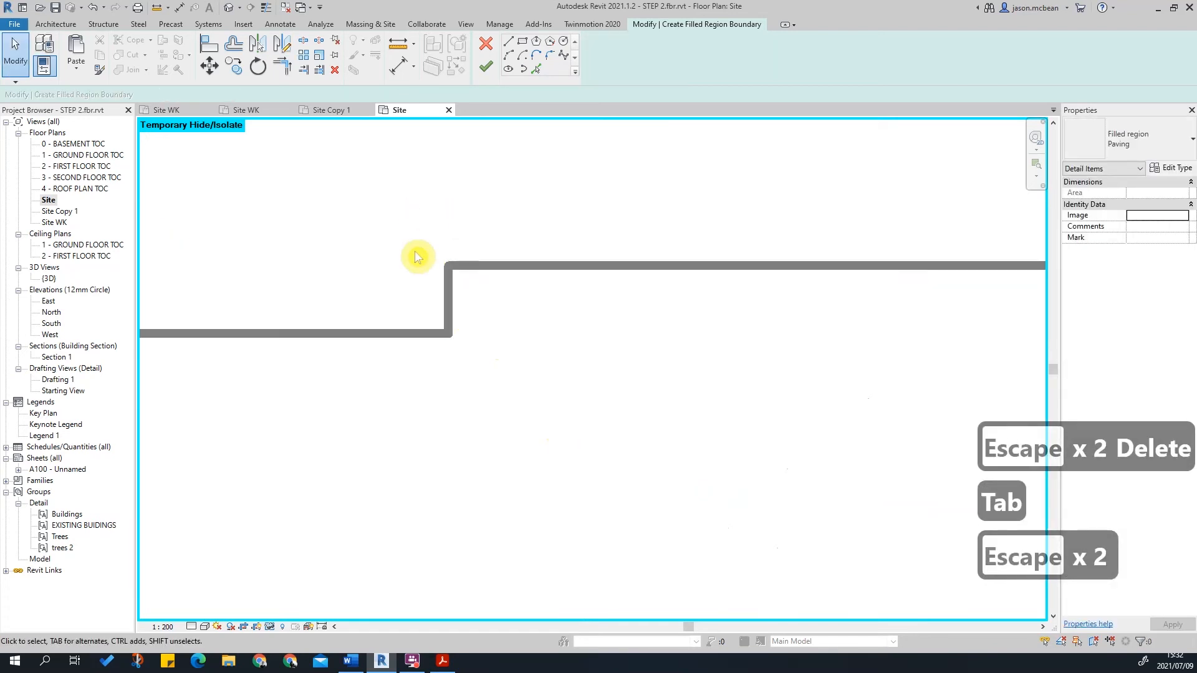
- Delete the short vertical line at the corner near gridline 1 and undo the deletion
scroll(440, 272, "up", 3)
key("Escape")
key("Escape")
left_click(454, 301)
key("Delete")
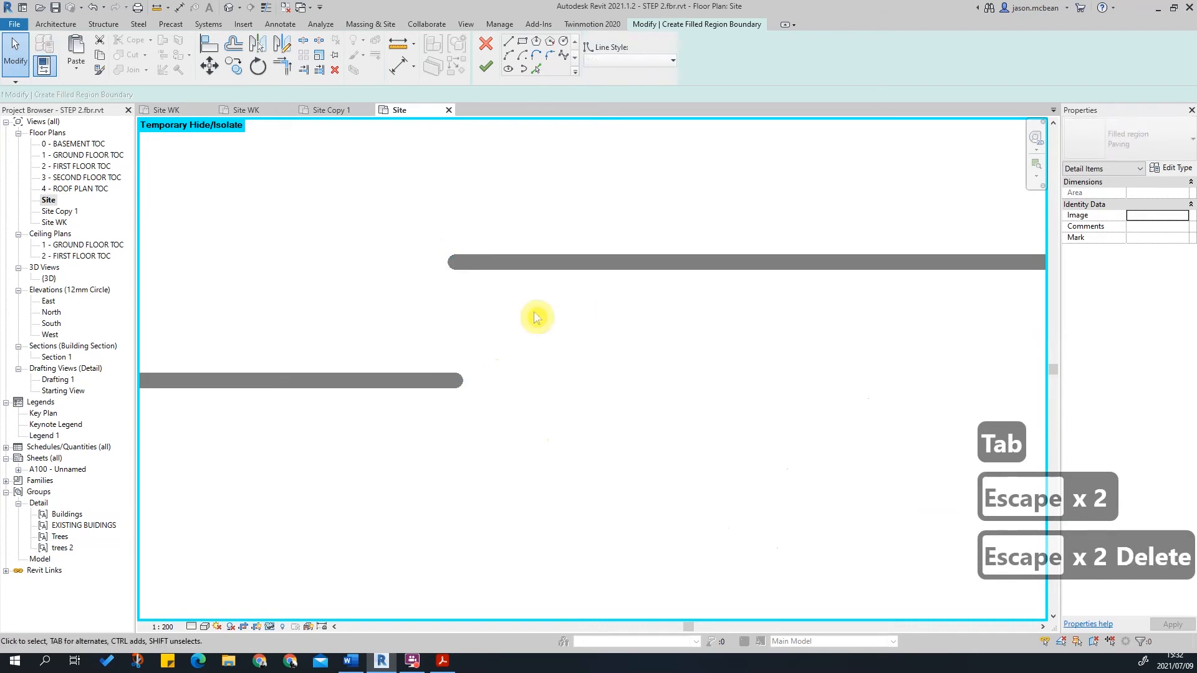
key("ctrl+z")
key("Escape")
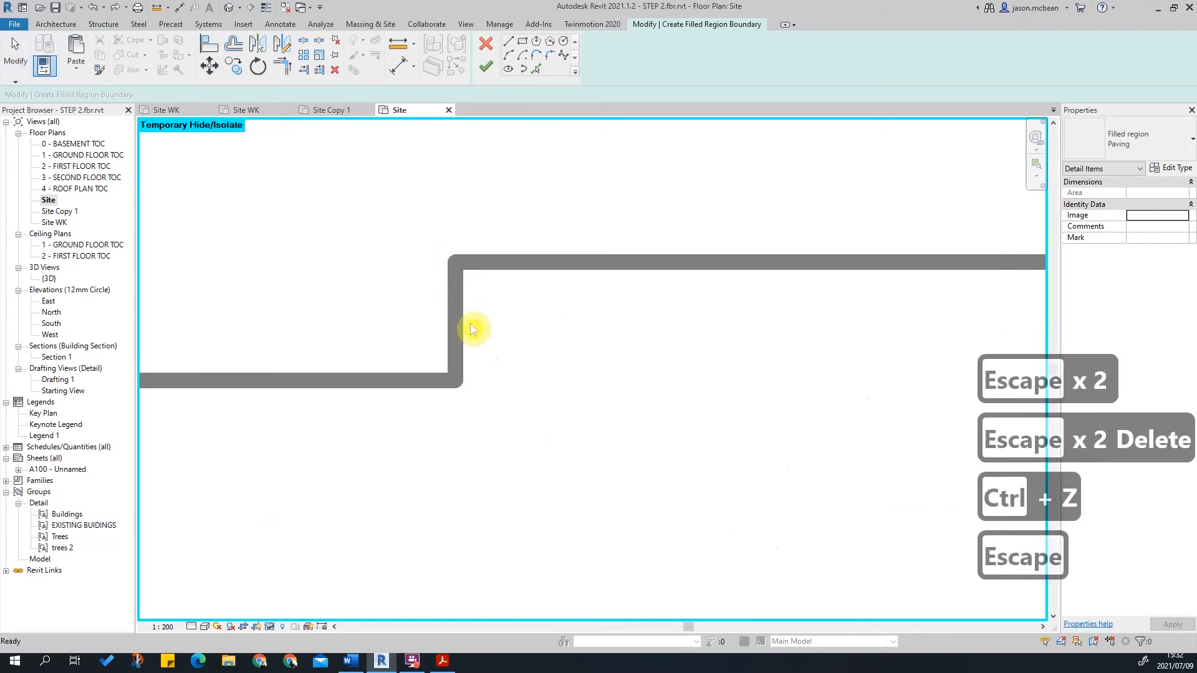
- Trim the short vertical line to the wall line and the kerb line near gridline 1, and check the chain
key("t")
key("r")
left_click(457, 308)
left_click(501, 262)
left_click(433, 380)
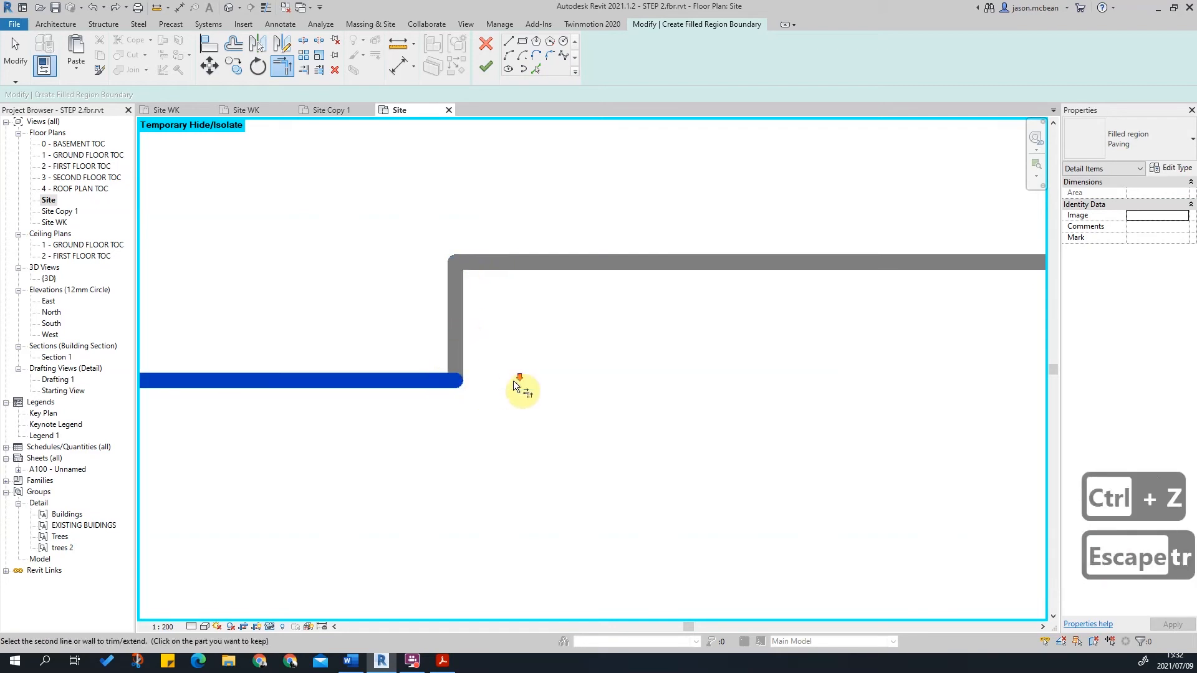
key("Escape")
key("Escape")
scroll(500, 380, "down", 3)
key("Tab")
key("Escape")
- Trim the wall line and the column outline into a continuous notch at gridline 2
scroll(459, 371, "down", 5)
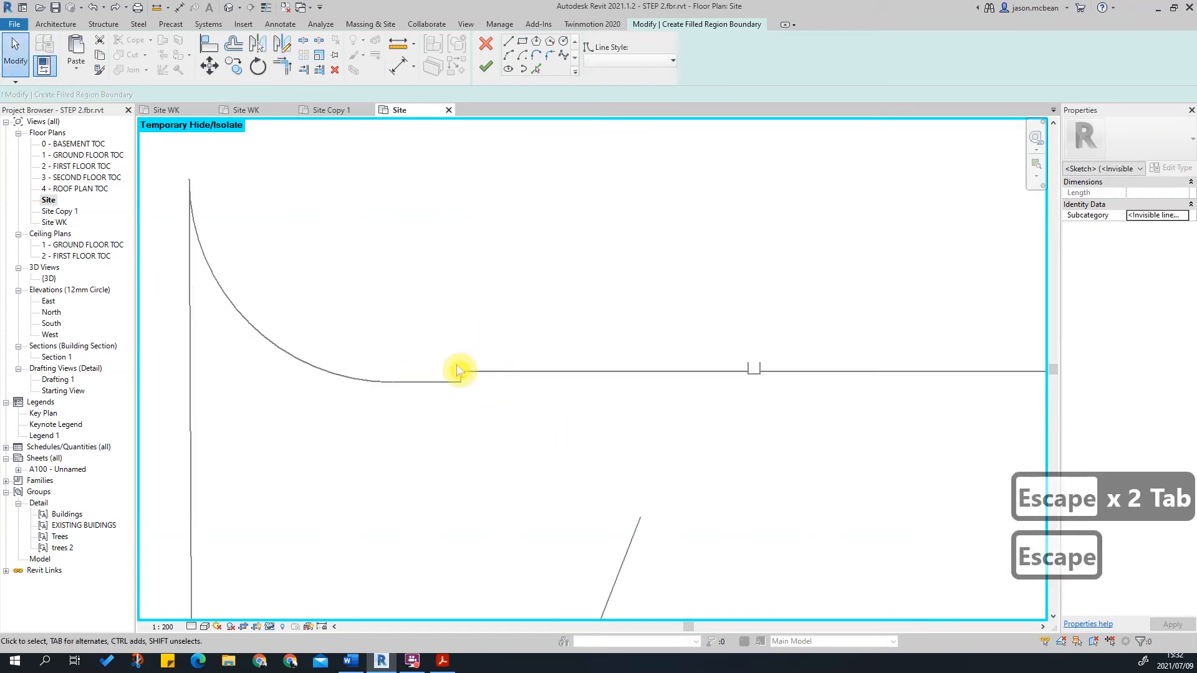
key("Escape")
key("Escape")
key("Escape")
scroll(646, 382, "up", 3)
scroll(522, 335, "up", 5)
key("t")
key("r")
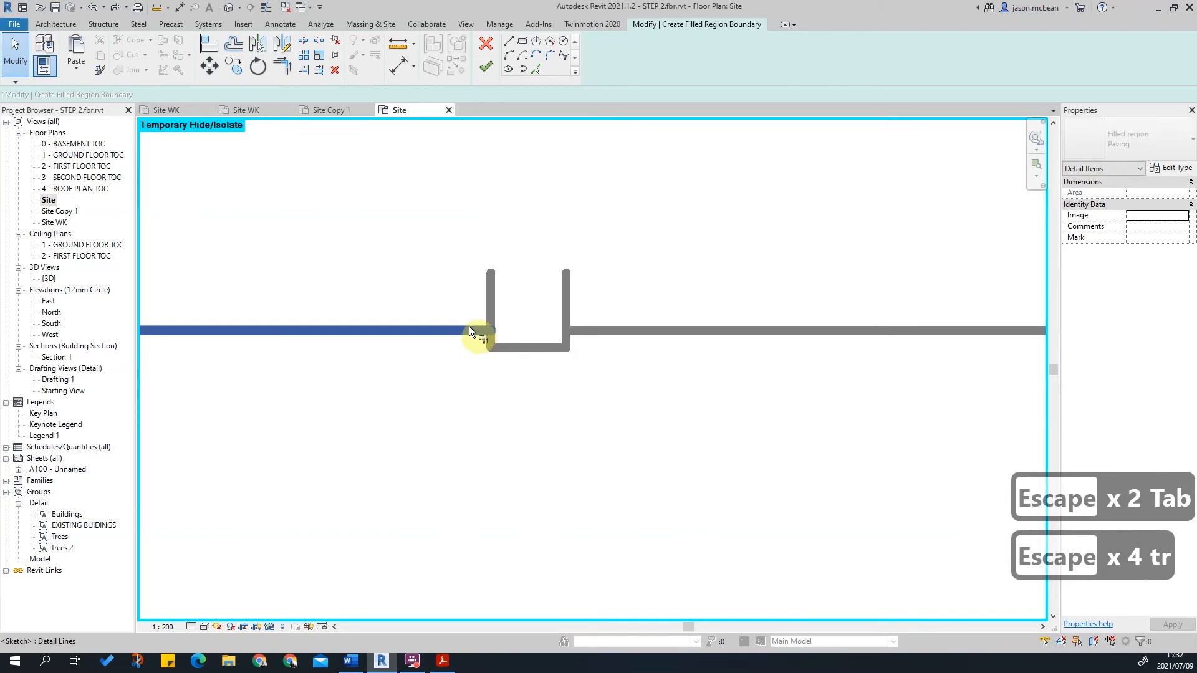
left_click(470, 330)
left_click(494, 340)
left_click(567, 336)
left_click(622, 328)
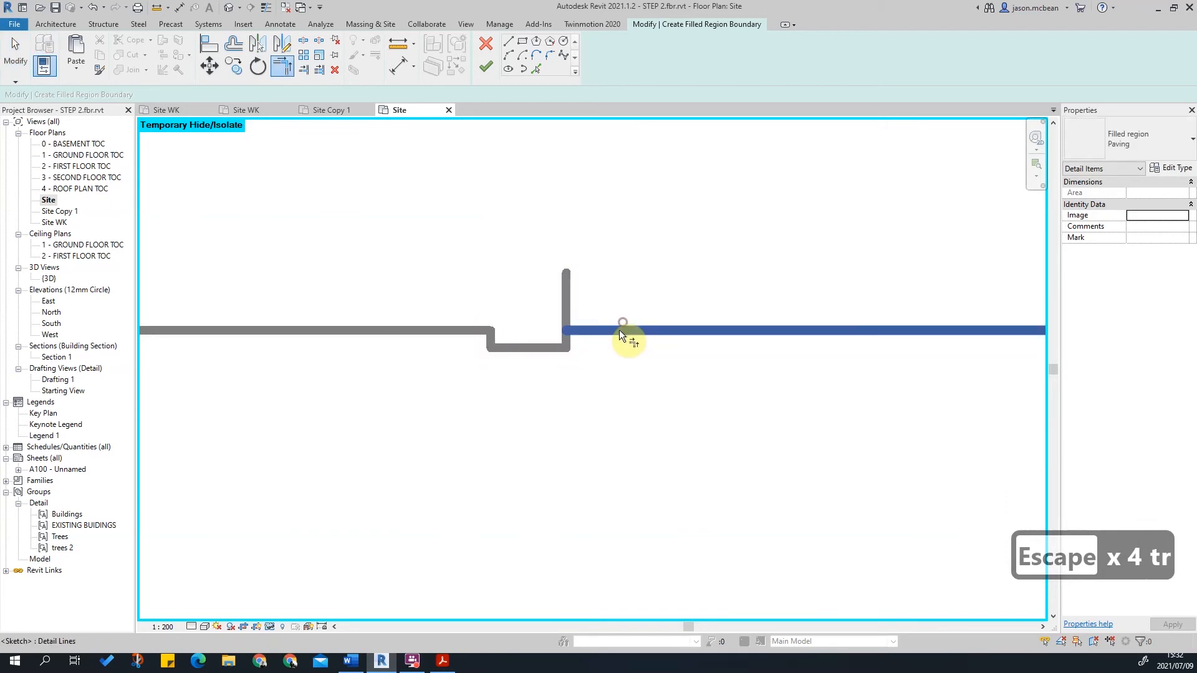
left_click(566, 338)
- Trim the sketch lines around the column at gridline 3 so the boundary follows its notch continuously
scroll(395, 343, "down", 4)
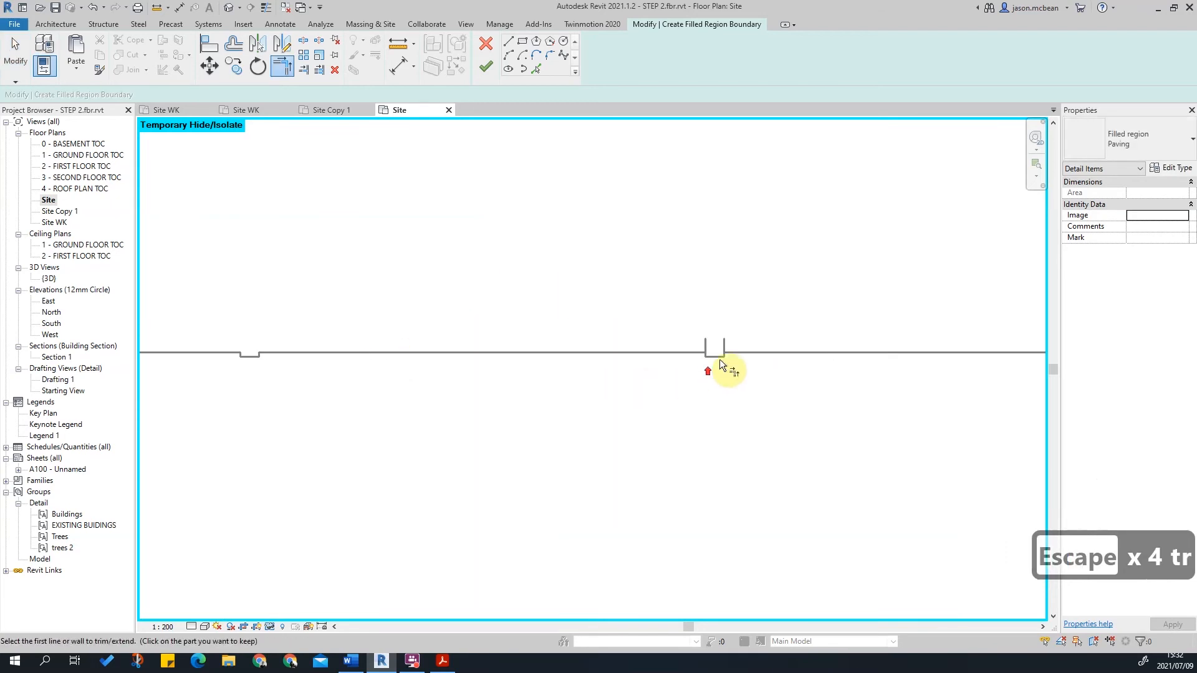
scroll(708, 363, "up", 5)
left_click(683, 328)
scroll(702, 334, "up", 3)
left_click(696, 338)
left_click(810, 343)
left_click(824, 332)
- Trim the wall line and column sides into a connected notch at gridline 4
scroll(218, 364, "down", 5)
scroll(686, 374, "up", 5)
scroll(630, 361, "up", 2)
left_click(626, 368)
left_click(663, 373)
left_click(727, 371)
left_click(753, 367)
- Trim the stepped lines at the upper far corner so the wall line meets the vertical end line
scroll(393, 331, "down", 5)
scroll(835, 347, "up", 6)
left_click(750, 354)
left_click(762, 364)
left_click(773, 374)
left_click(785, 399)
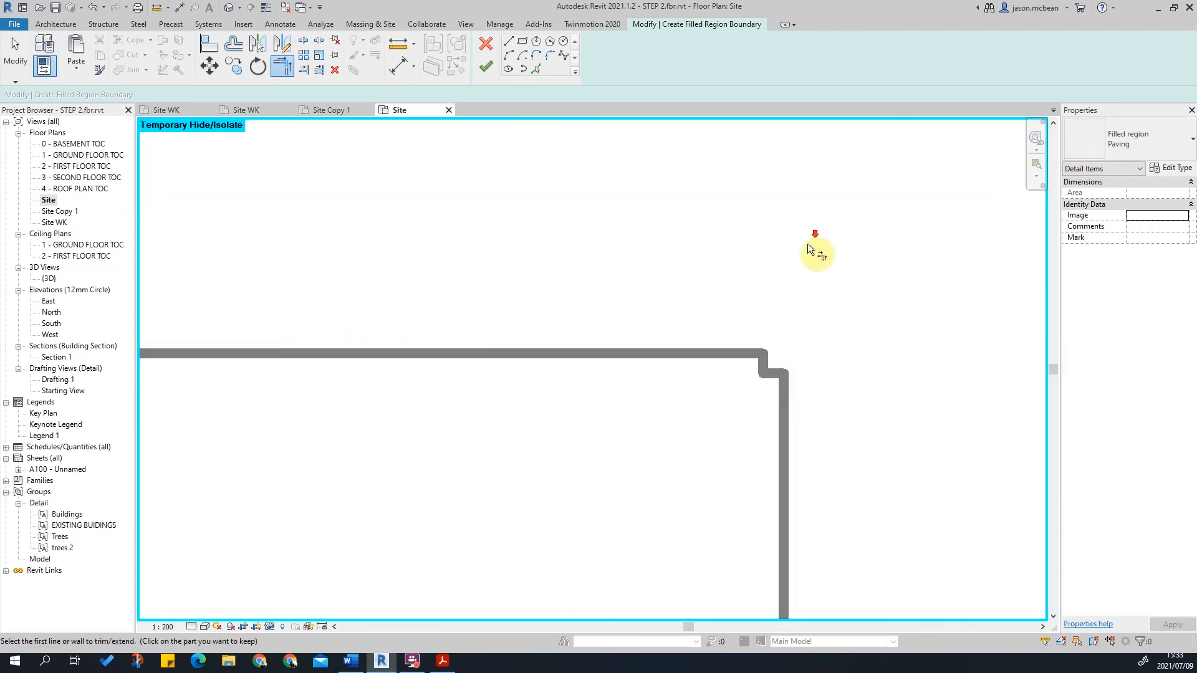
- Trim the vertical end line and the long lower boundary line to a clean corner
scroll(810, 243, "down", 5)
scroll(824, 566, "up", 3)
left_click(785, 529)
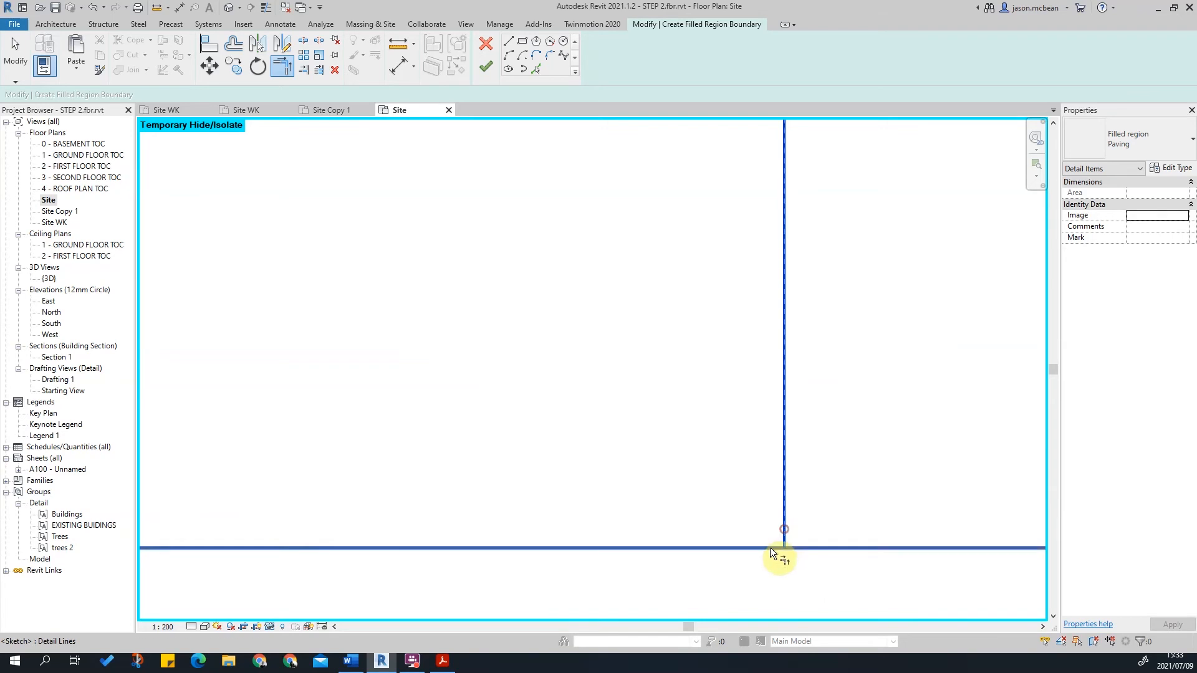
left_click(771, 548)
- Trim the vertical line beside the entrance to the lower boundary line and to the short kerb line above it
scroll(828, 334, "down", 5)
scroll(829, 334, "up", 2)
scroll(483, 377, "up", 2)
scroll(345, 353, "up", 2)
left_click(346, 353)
left_click(312, 342)
left_click(311, 227)
left_click(298, 211)
scroll(435, 302, "down", 3)
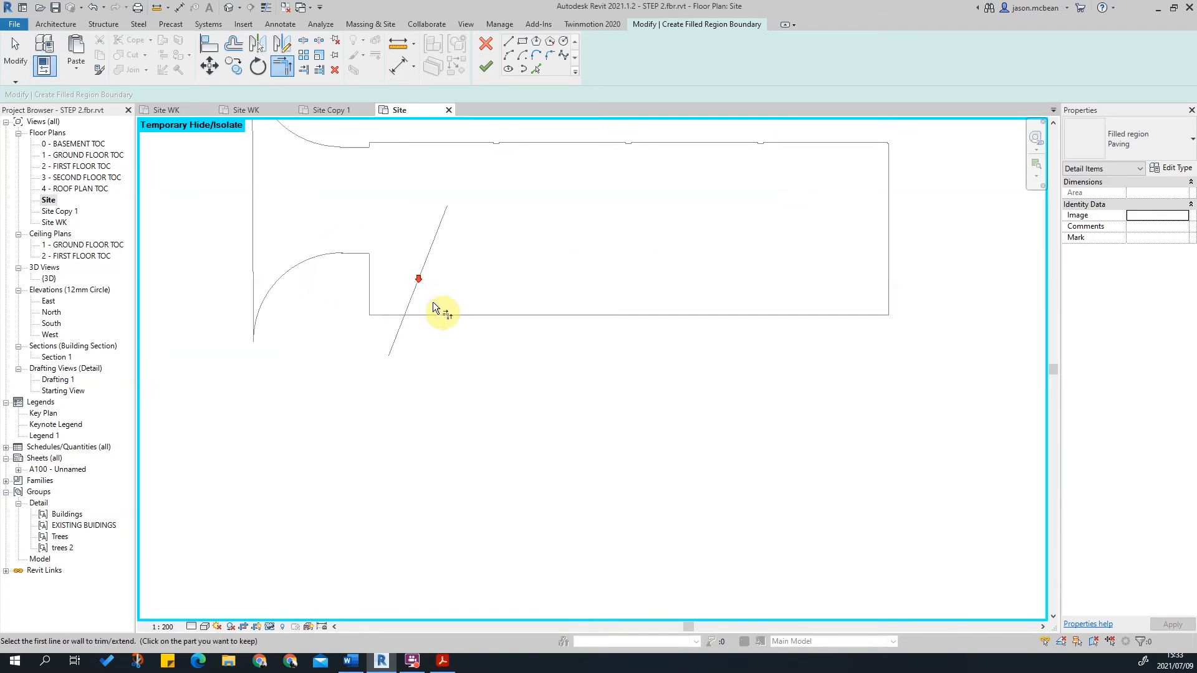
- Delete the stray diagonal line crossing the lower boundary and check the connected line chain
key("Escape")
key("Escape")
left_click(424, 268)
key("Delete")
key("Tab")
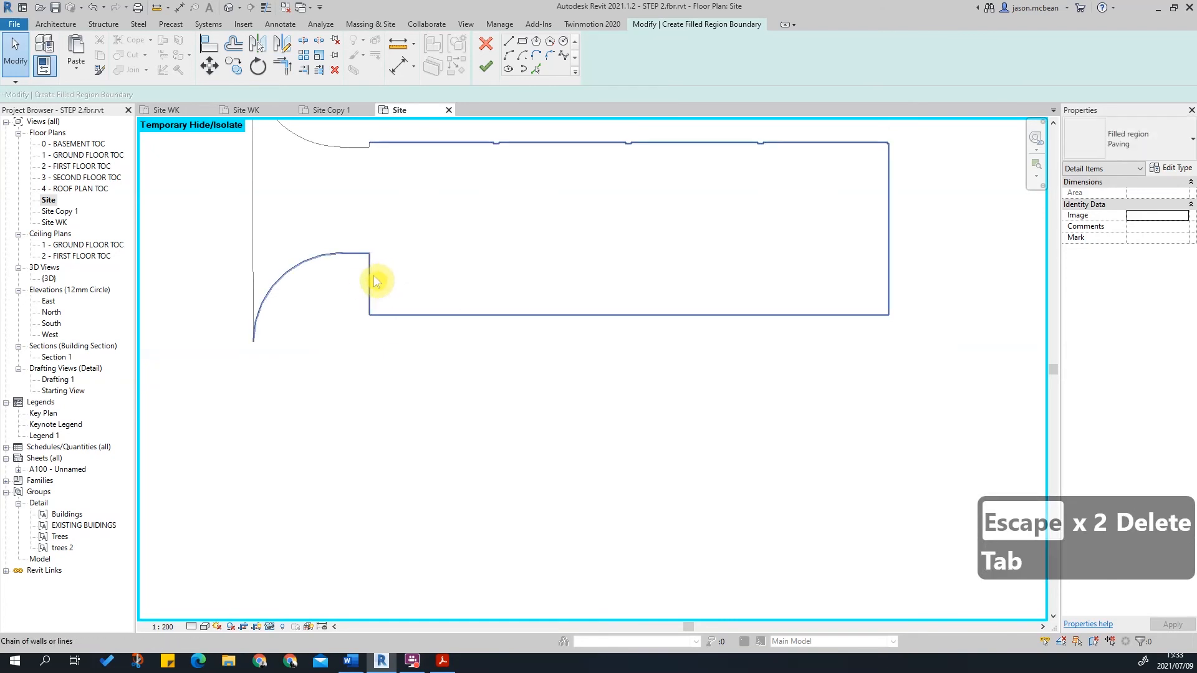
left_click(374, 281)
- Delete the long vertical road-edge line between the outer ends of the two entrance curves
middle_click_drag(473, 205, 580, 278)
scroll(312, 419, "up", 3)
scroll(448, 408, "up", 4)
key("Escape")
key("Escape")
scroll(413, 387, "down", 5)
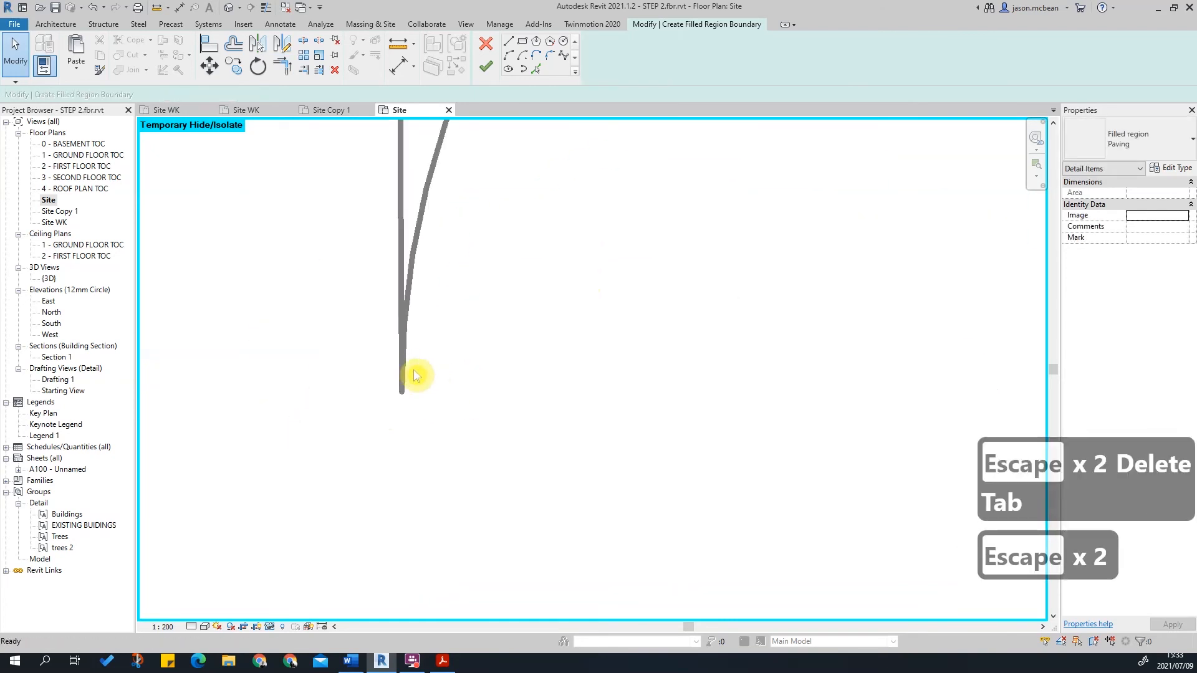
left_click(414, 315)
key("Delete")
scroll(521, 433, "down", 2)
scroll(451, 428, "up", 3)
left_click_drag(417, 349, 583, 490)
scroll(591, 502, "down", 3)
middle_click_drag(568, 280, 555, 382)
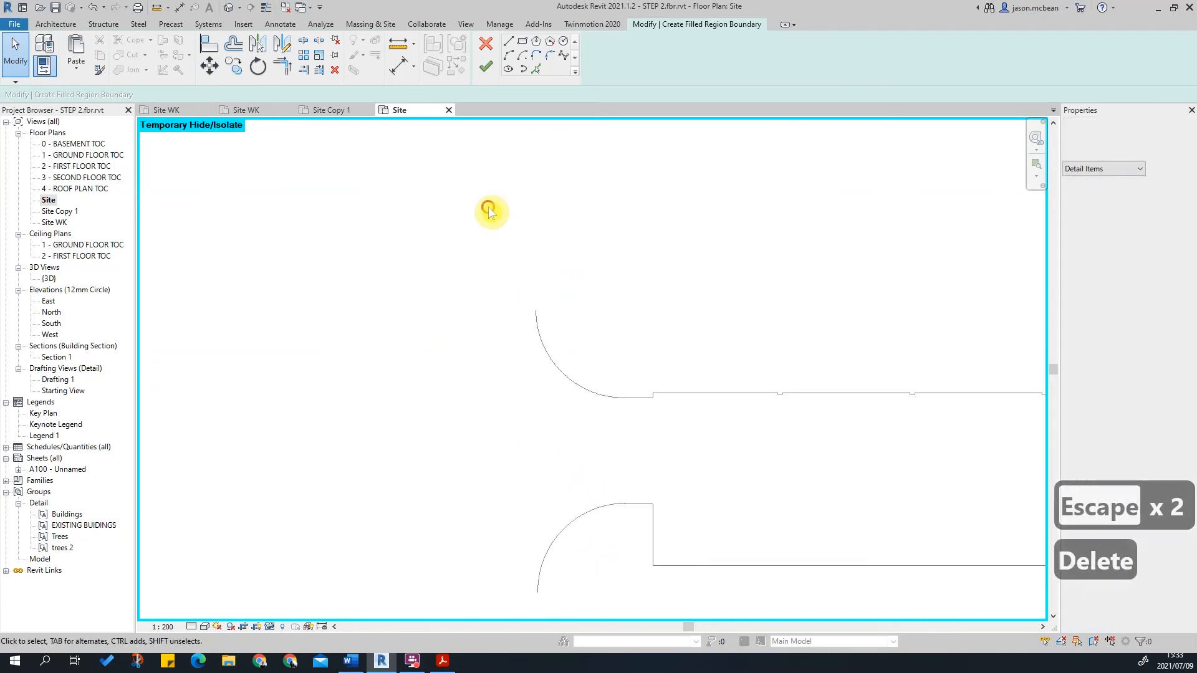
- Draw a boundary line from the upper entrance curve's outer end to the lower curve's endpoint
left_click(514, 45)
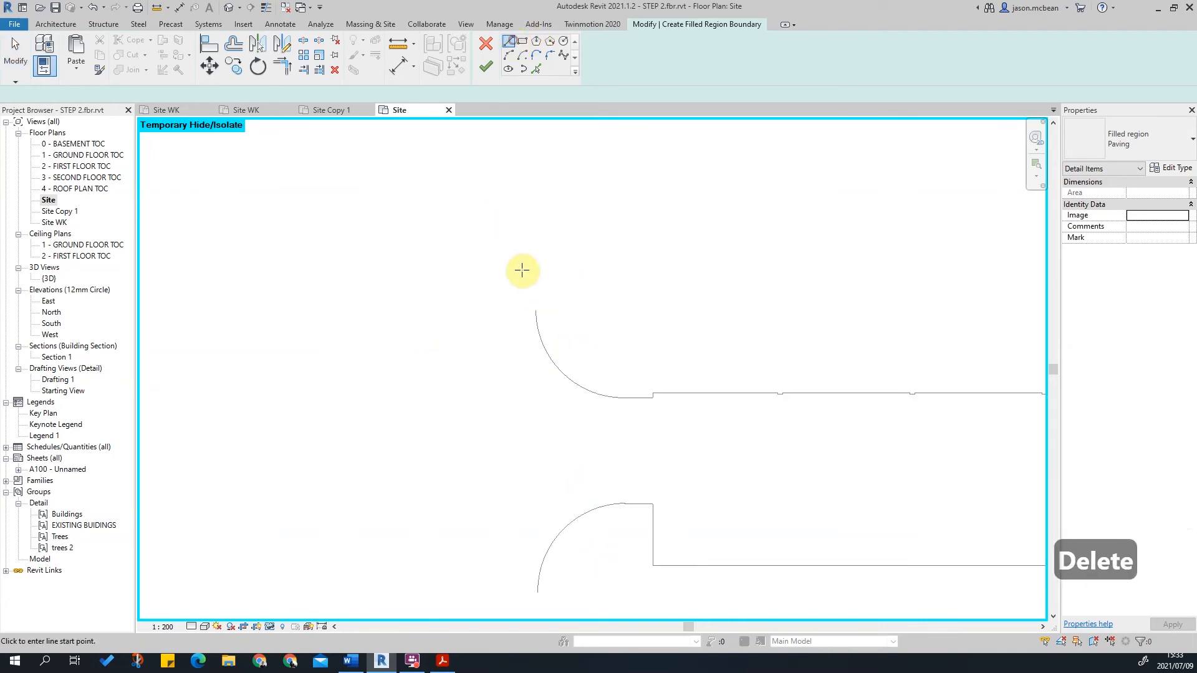
left_click(538, 310)
scroll(597, 344, "down", 2)
scroll(597, 343, "up", 2)
scroll(561, 484, "up", 2)
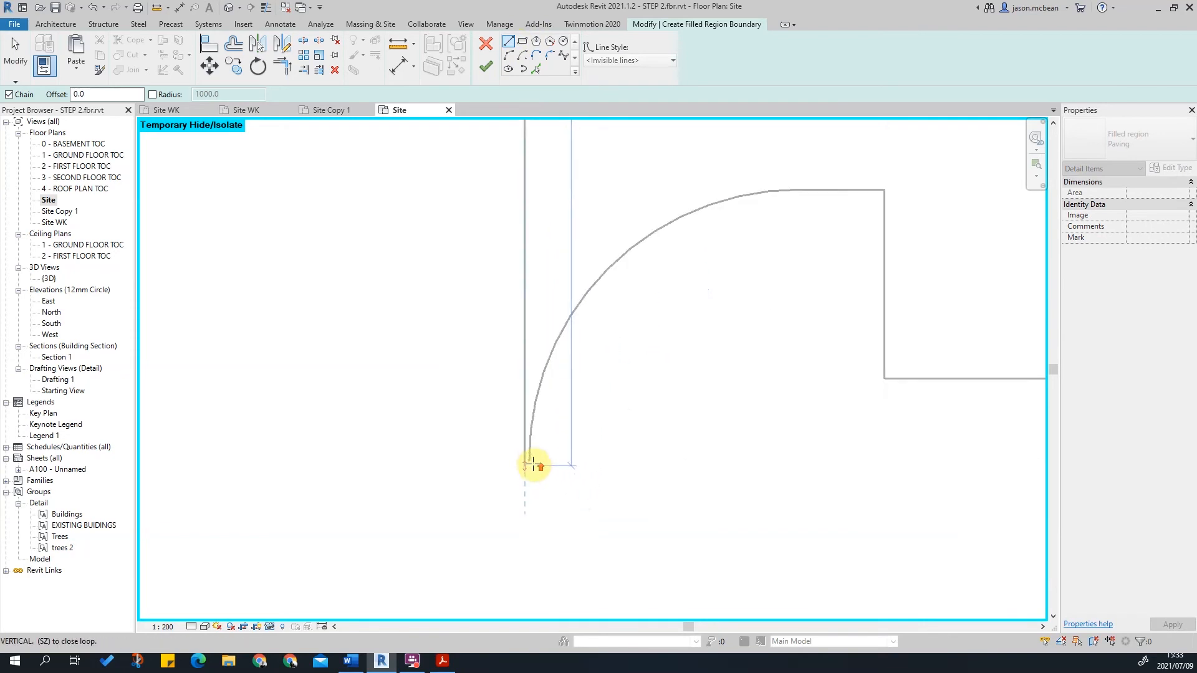
scroll(533, 464, "up", 1)
key("s")
key("e")
left_click(529, 462)
scroll(626, 468, "down", 2)
scroll(564, 436, "down", 3)
key("Escape")
key("Escape")
- Check the connected boundary chain and examine the short vertical line and wall line at the corner near gridline 1
key("Tab")
left_click(577, 395)
middle_click_drag(804, 405, 597, 442)
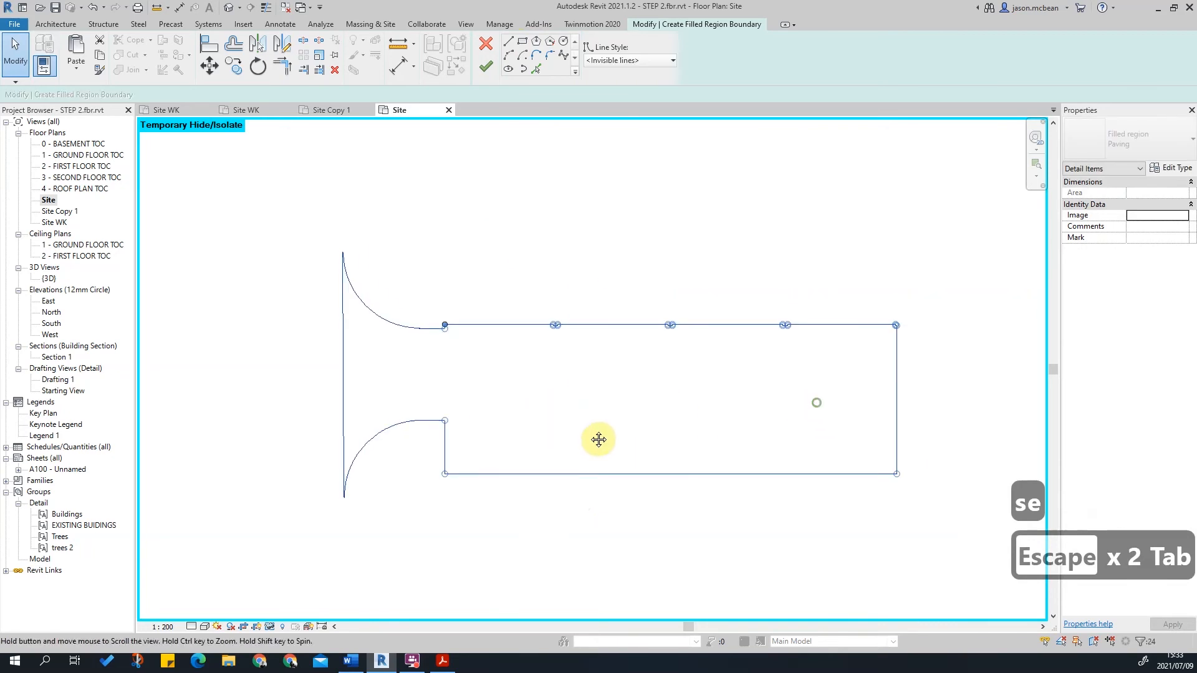
scroll(443, 325, "up", 8)
key("Escape")
left_click(567, 359)
left_click_drag(629, 339, 741, 340)
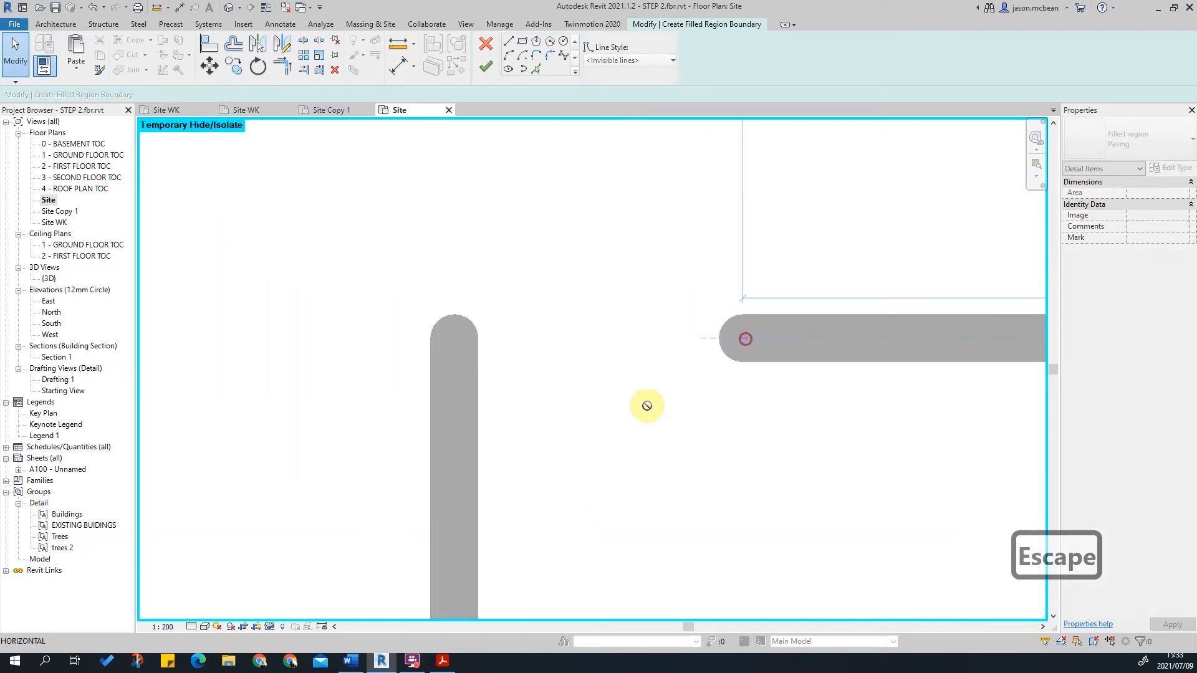
scroll(546, 370, "down", 3)
left_click(960, 632)
key("Escape")
left_click(516, 373)
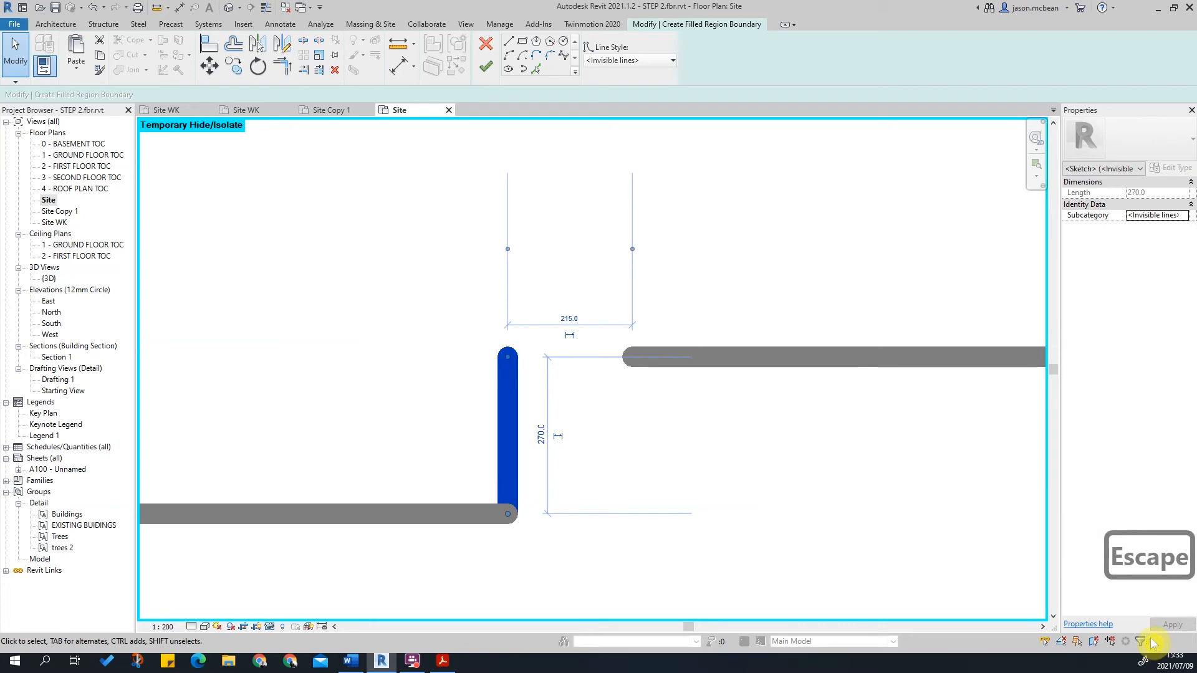
key("Escape")
key("Escape")
left_click(807, 353)
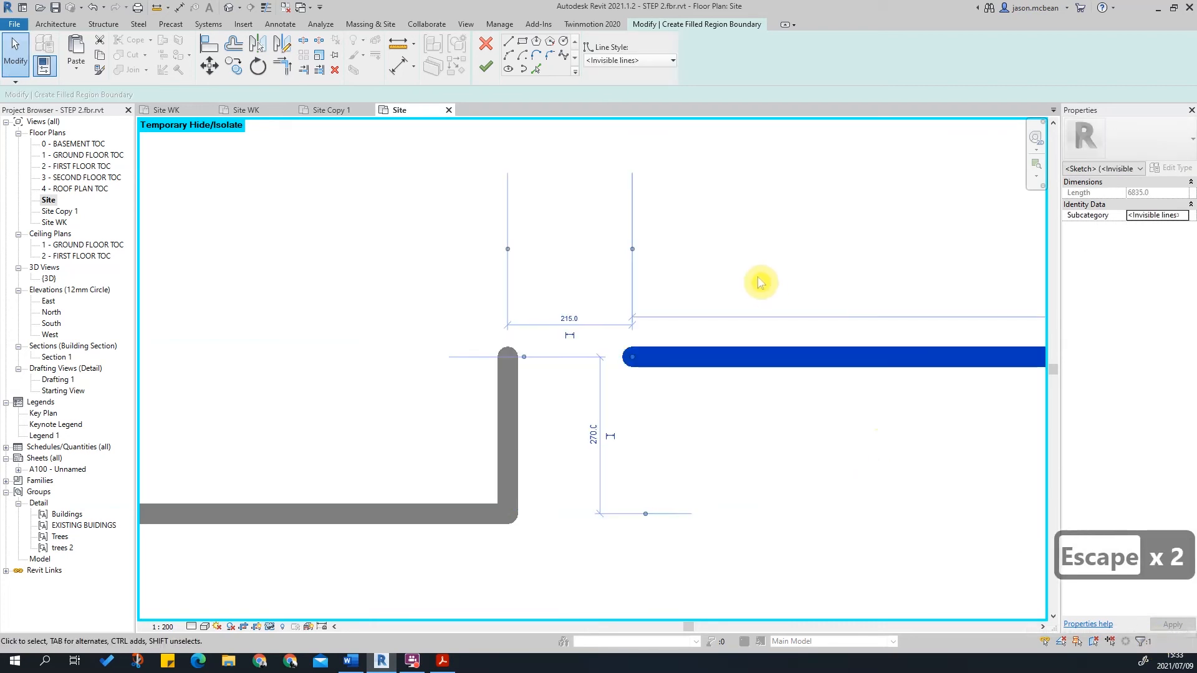
key("Escape")
key("Escape")
- Trim the short vertical line and the wall line to a closed corner near gridline 1
scroll(685, 335, "down", 3)
key("t")
key("r")
left_click(586, 386)
left_click(665, 350)
key("Escape")
scroll(575, 348, "down", 5)
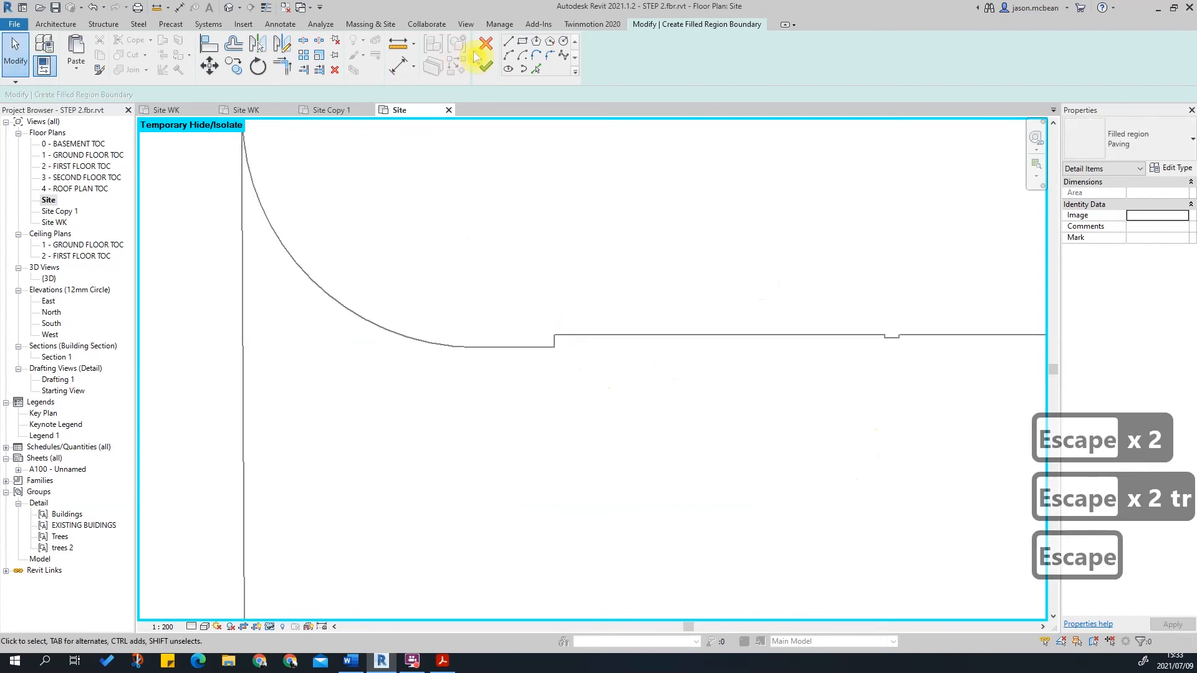
- Finish the Paving region's boundary sketch and reset the temporary hide/isolate of the view
left_click(485, 66)
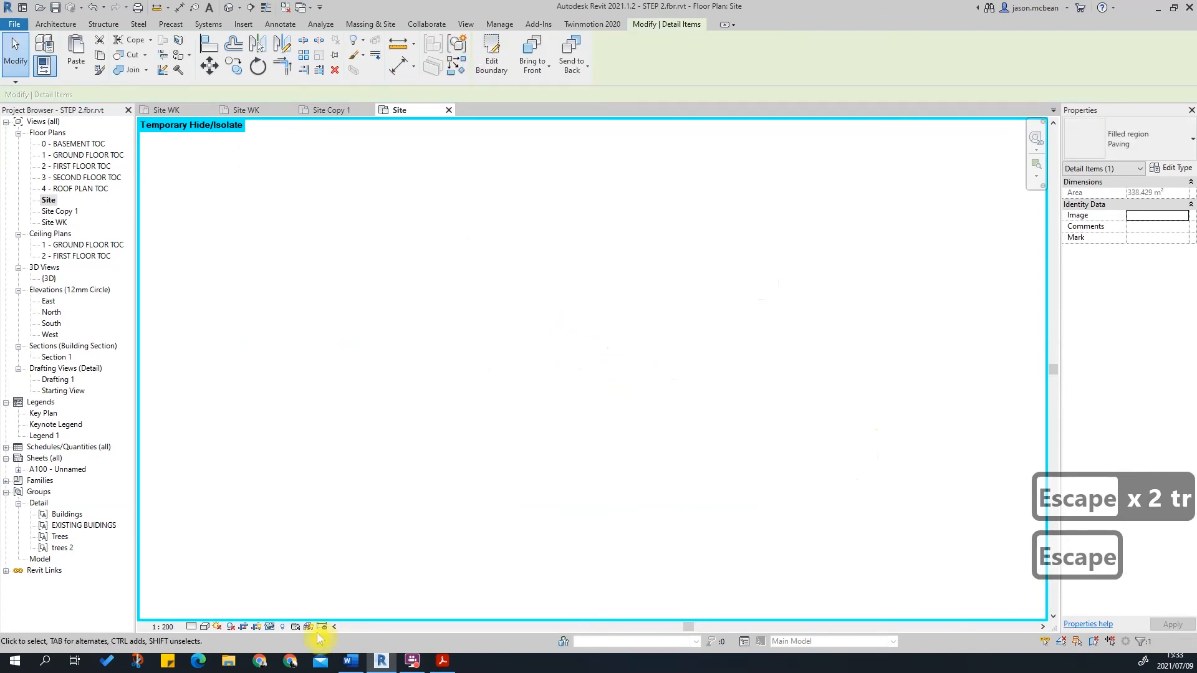
left_click(272, 628)
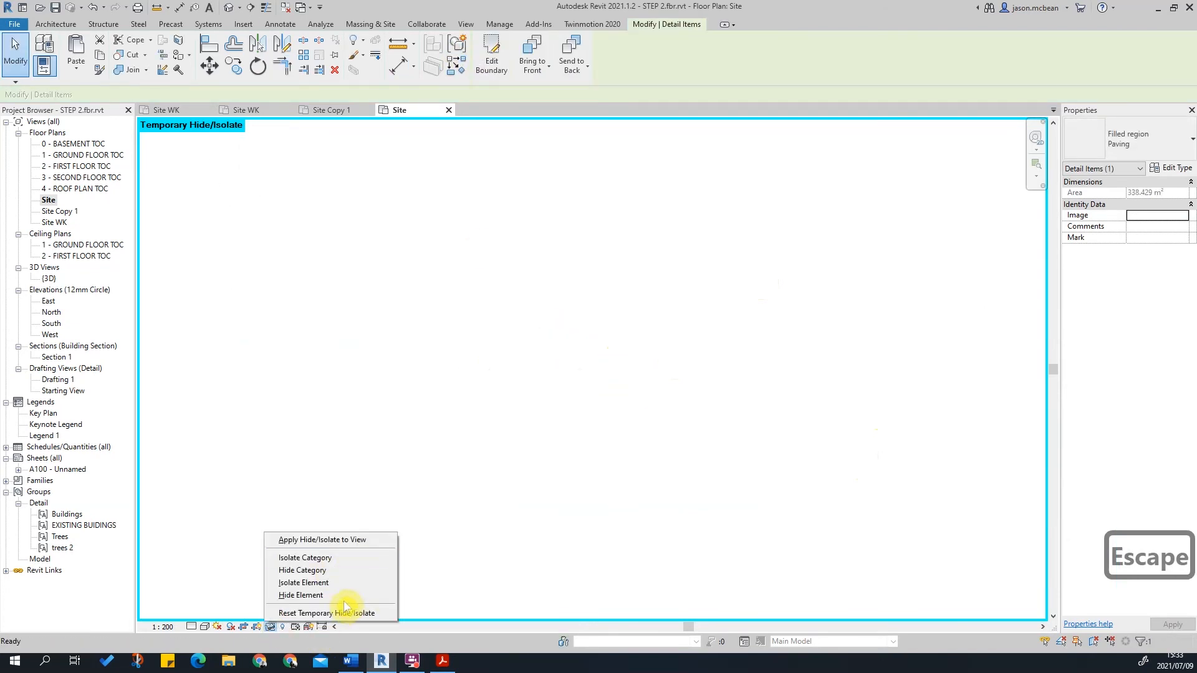
left_click(338, 613)
scroll(560, 415, "down", 3)
scroll(577, 391, "up", 7)
key("Escape")
scroll(777, 310, "up", 5)
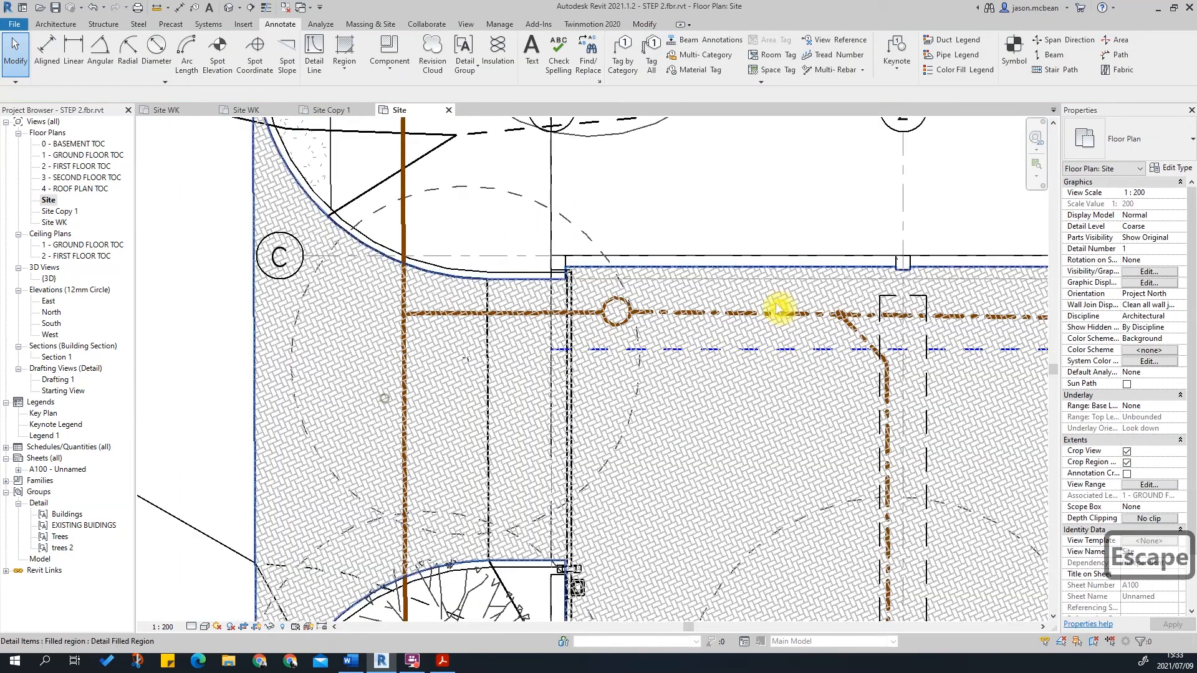
- Set the line weight of the Paving filled region type to 1
key("Escape")
scroll(881, 278, "up", 3)
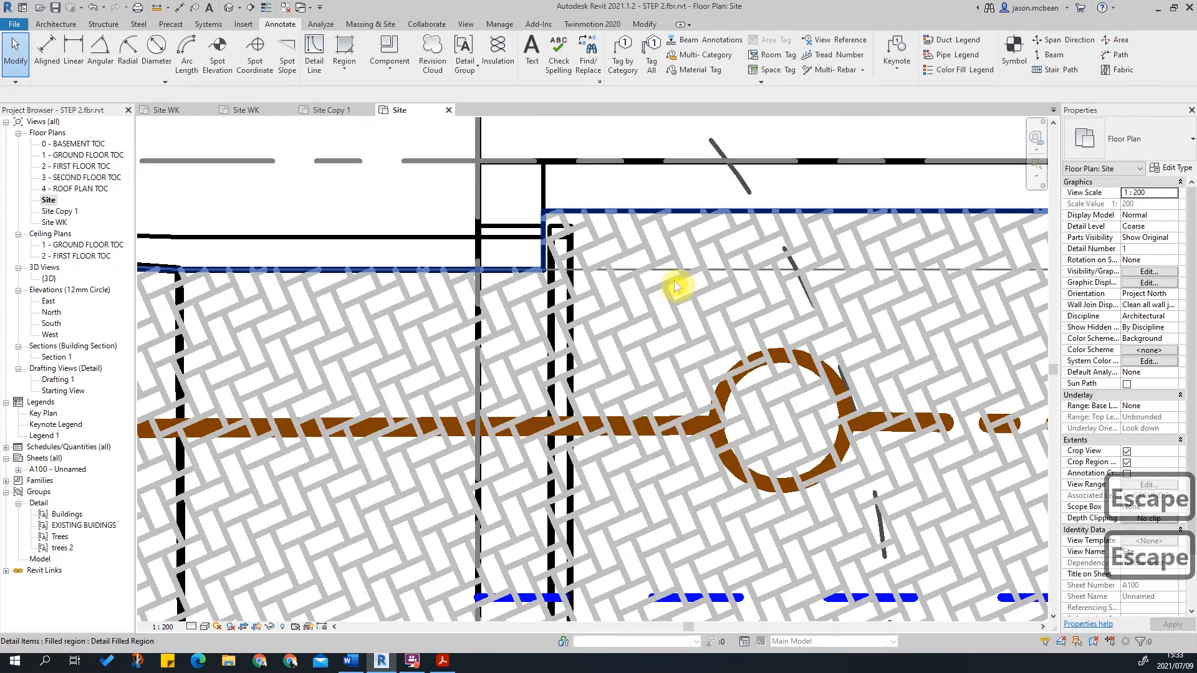
left_click(622, 247)
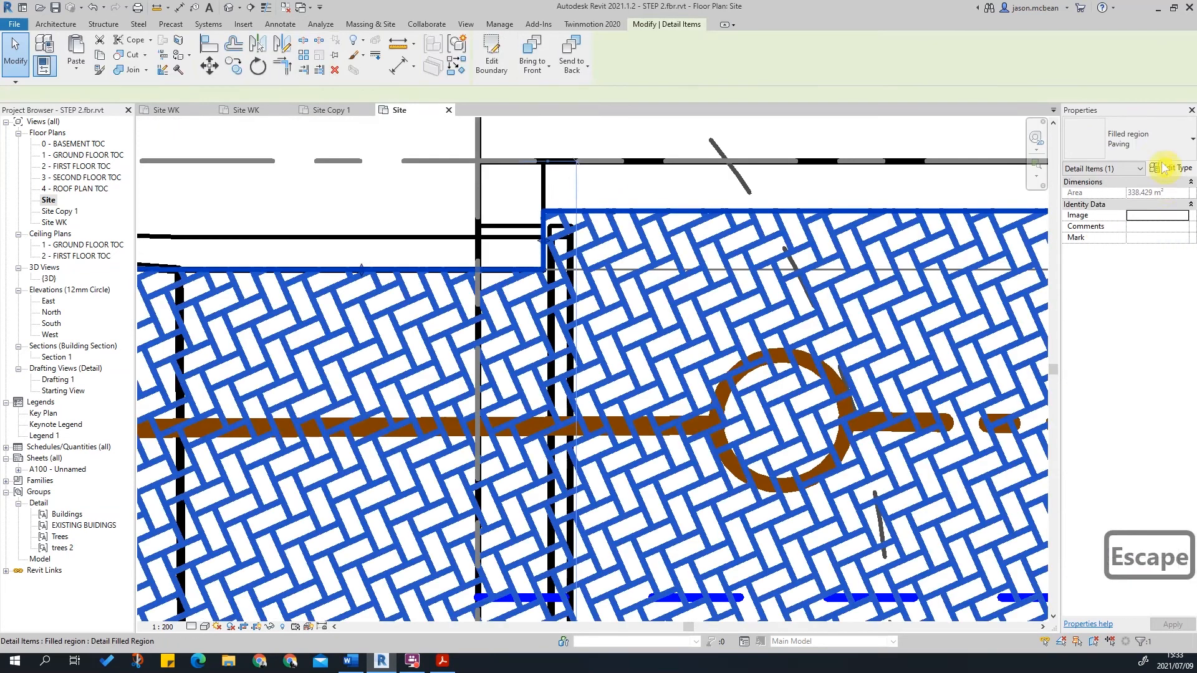
double_click(767, 347)
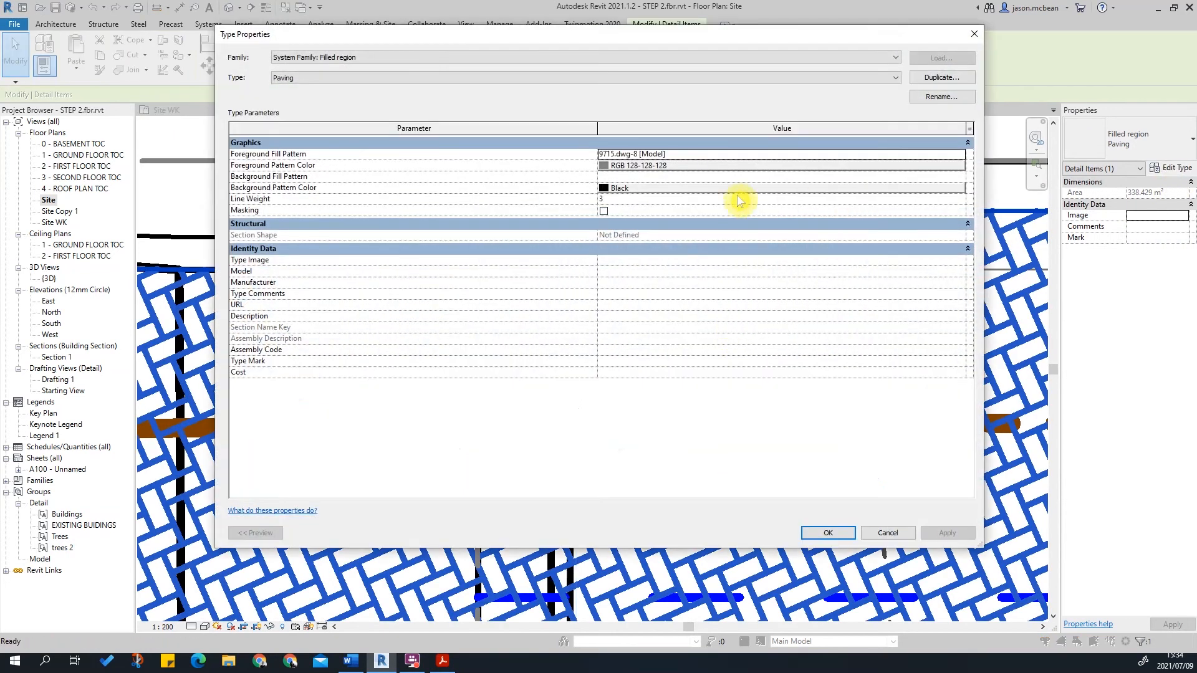
left_click(639, 200)
type("1")
key("Return")
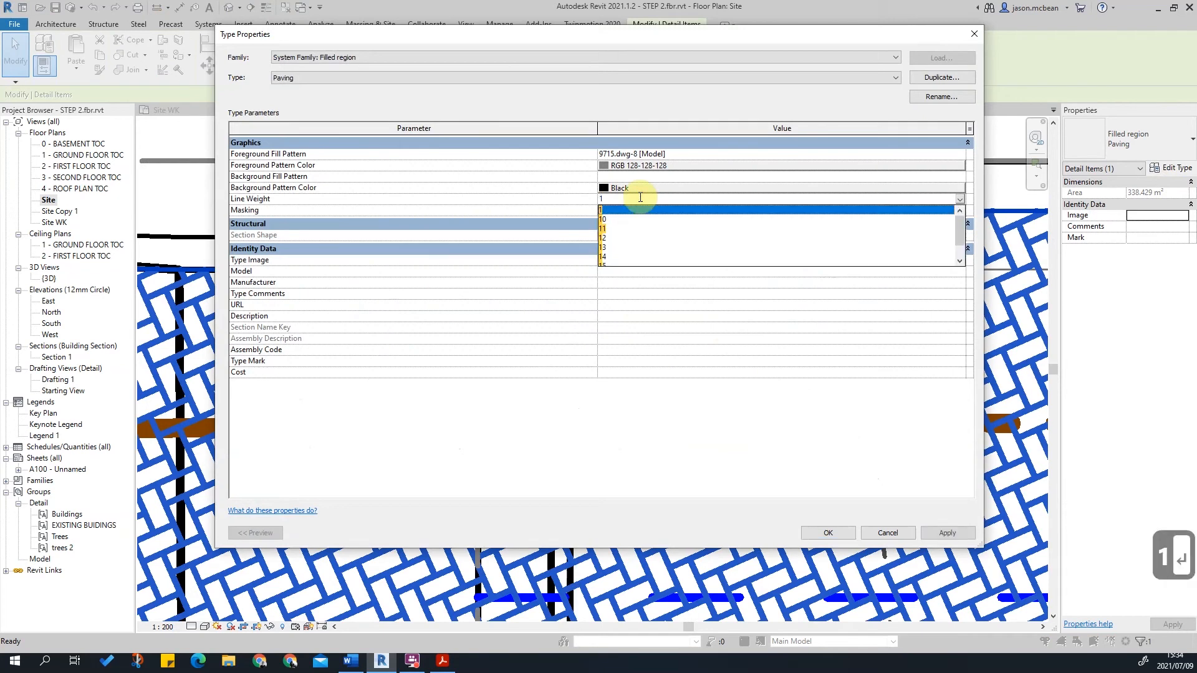
left_click(945, 537)
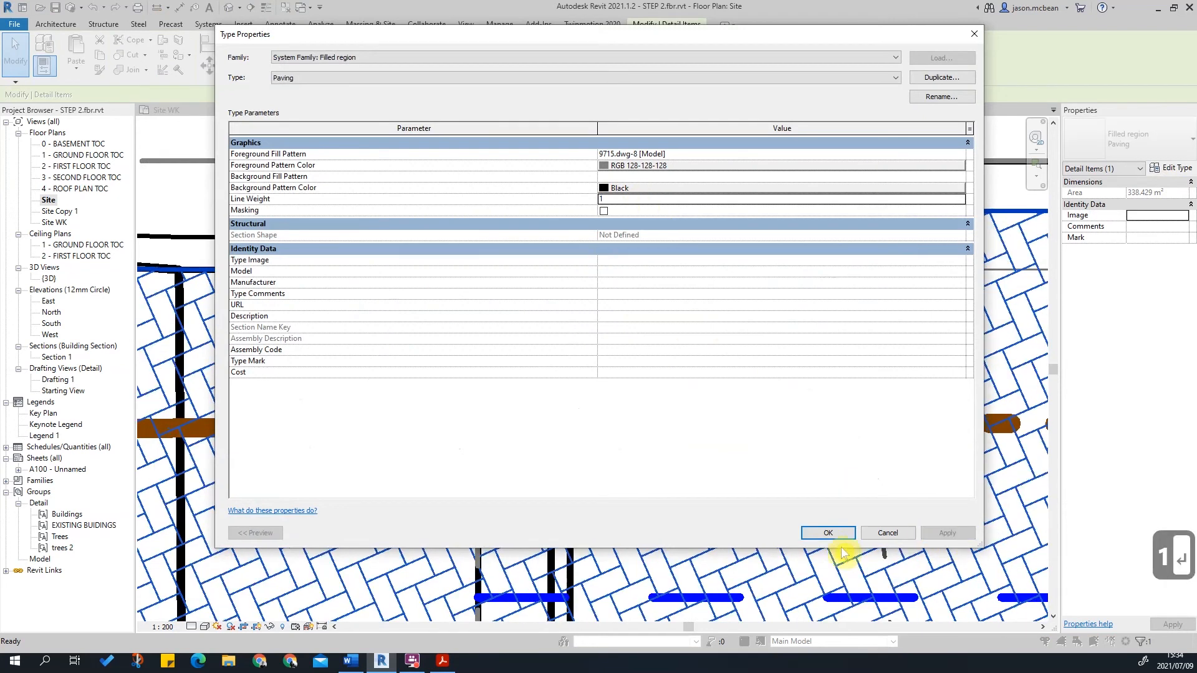
left_click(826, 534)
scroll(727, 368, "down", 3)
key("Escape")
key("Escape")
key("Escape")
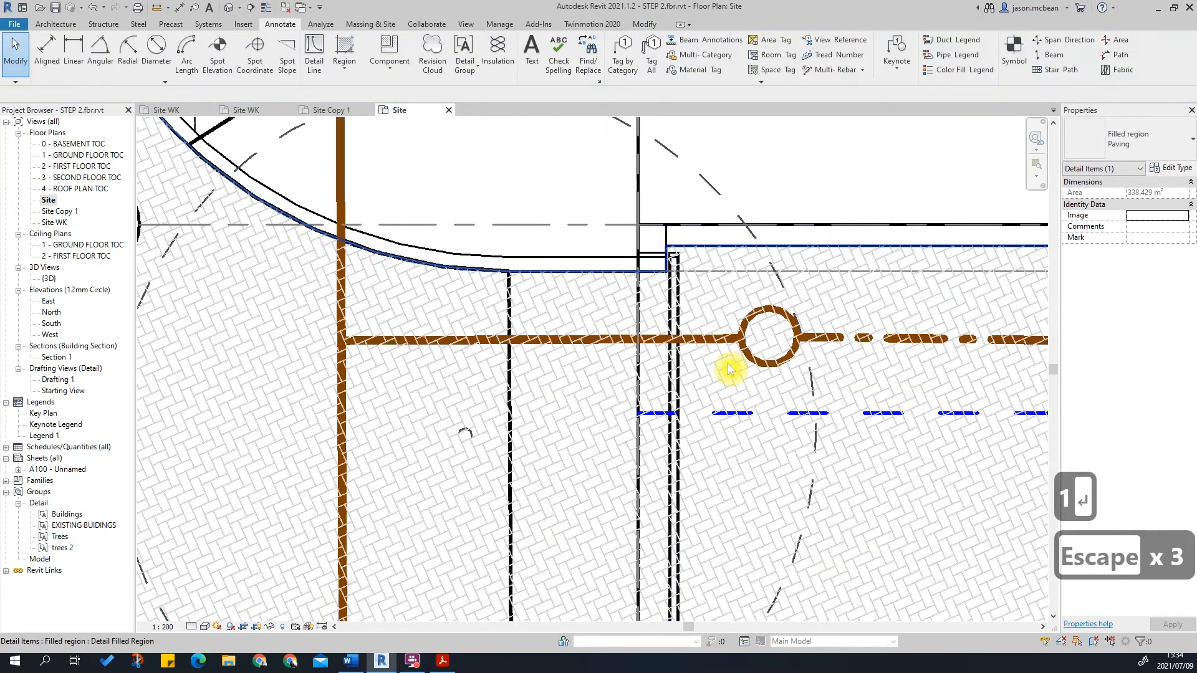
key("Escape")
- Send the Paving filled region at the entrance to the back, behind the drainage lines and kerbs
scroll(353, 289, "down", 5)
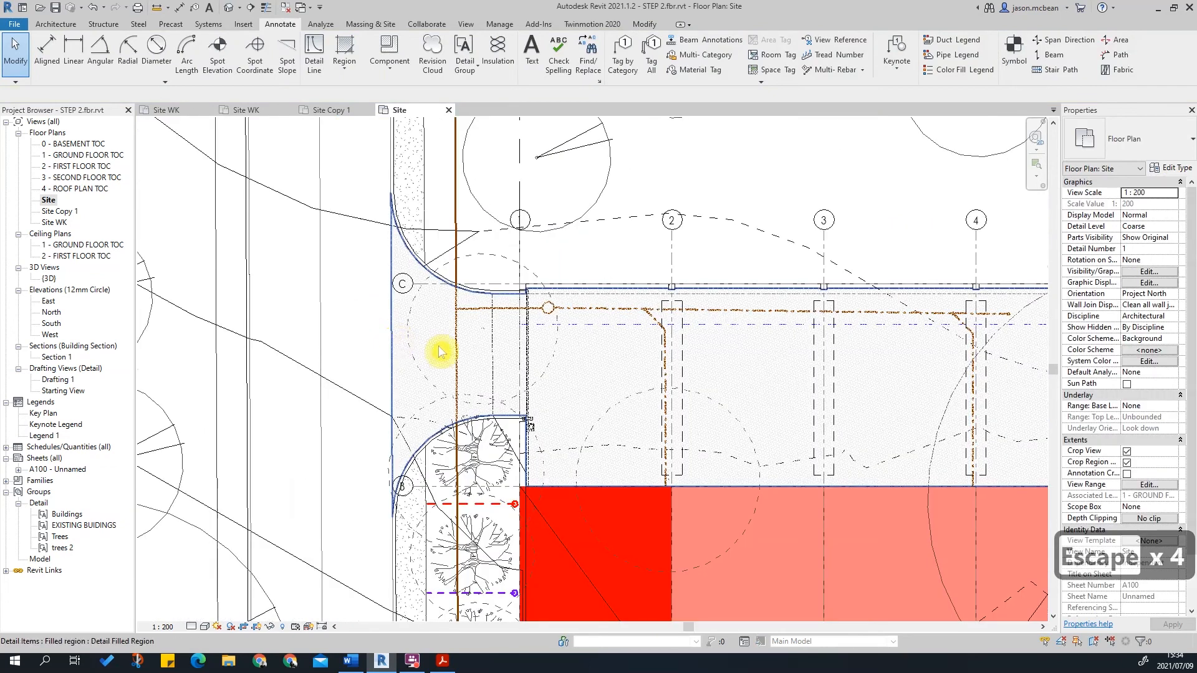
scroll(394, 349, "up", 6)
key("Escape")
left_click(453, 326)
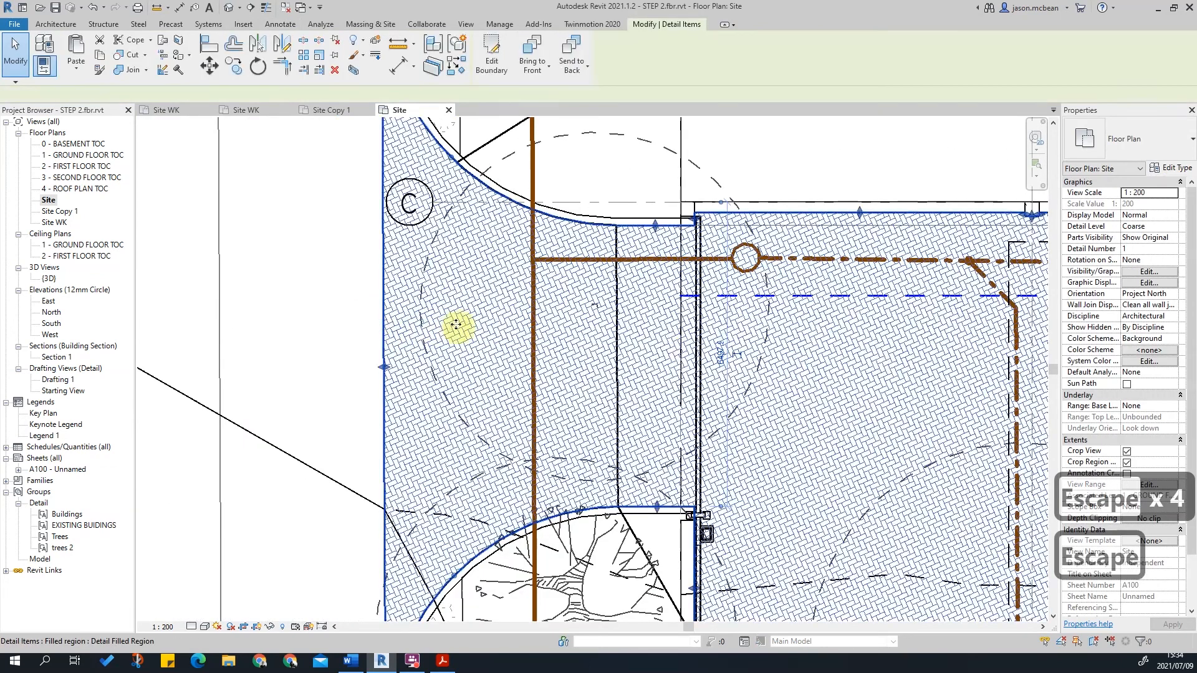
left_click(572, 69)
left_click(564, 118)
key("Escape")
key("Escape")
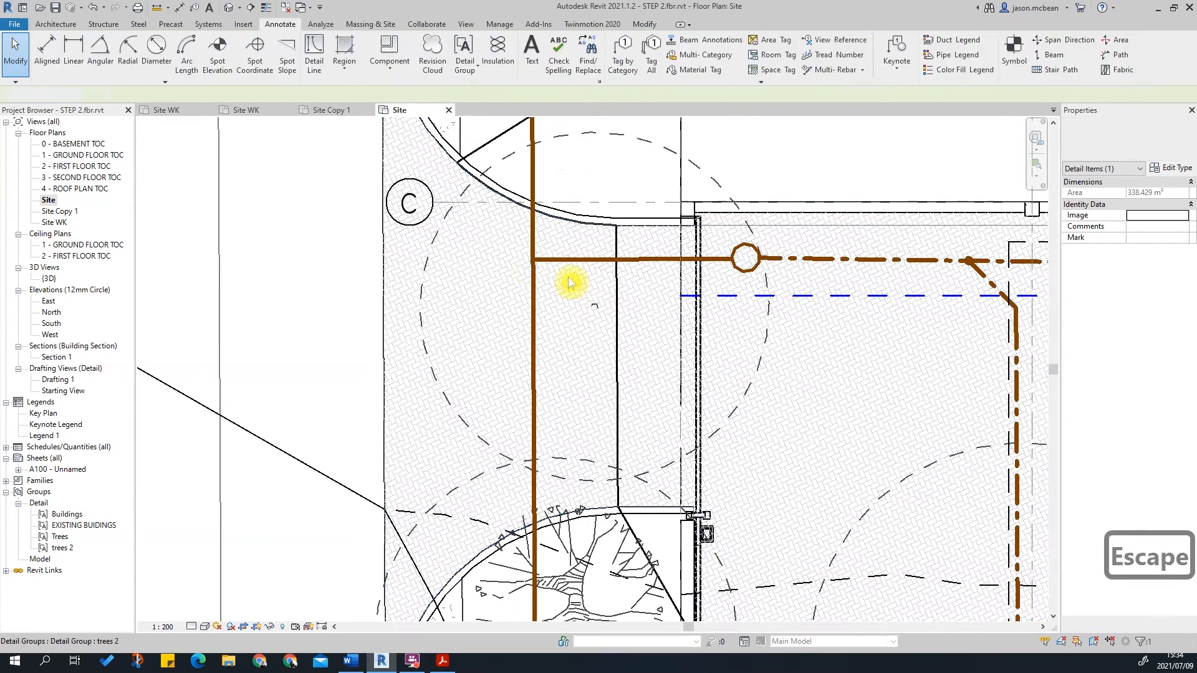
scroll(531, 265, "up", 3)
scroll(772, 279, "down", 3)
key("Escape")
left_click(401, 325)
scroll(400, 299, "down", 2)
scroll(430, 489, "up", 3)
key("Escape")
key("Escape")
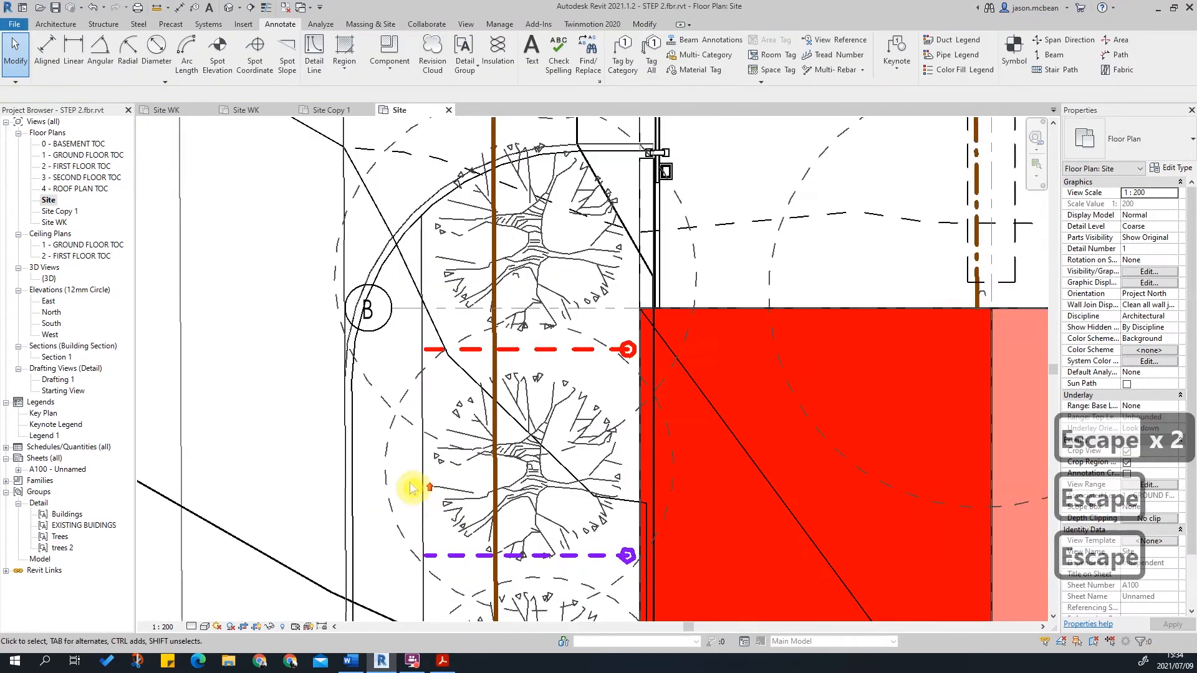
left_click(424, 491)
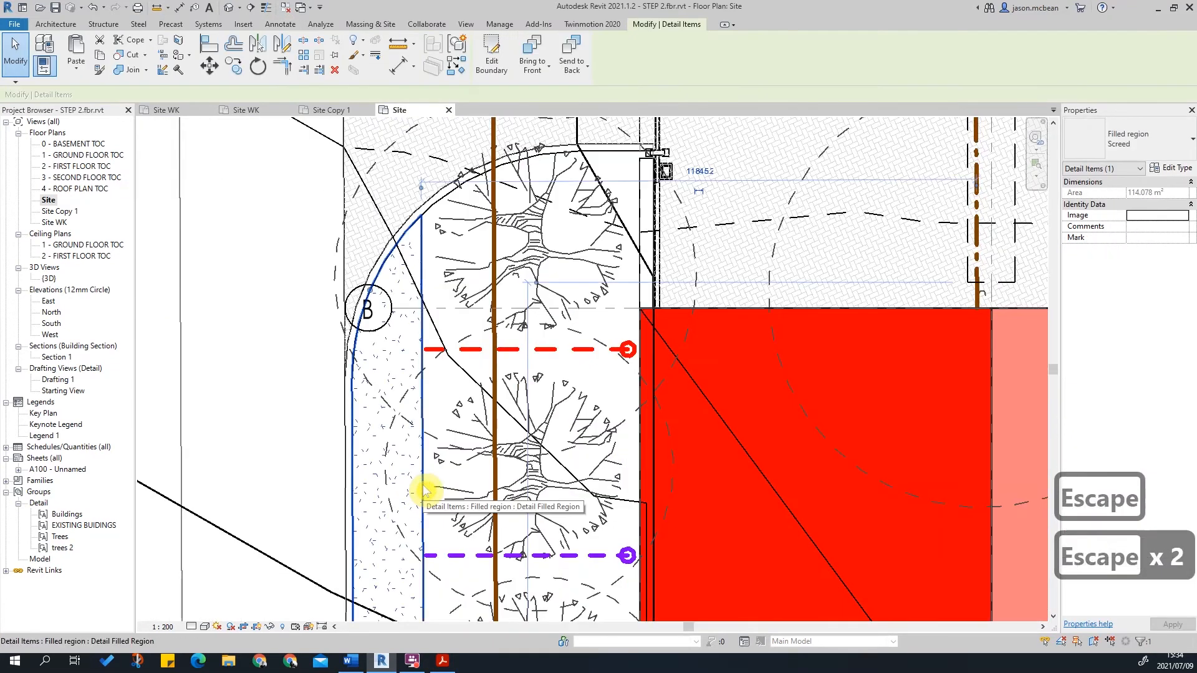
left_click(405, 251)
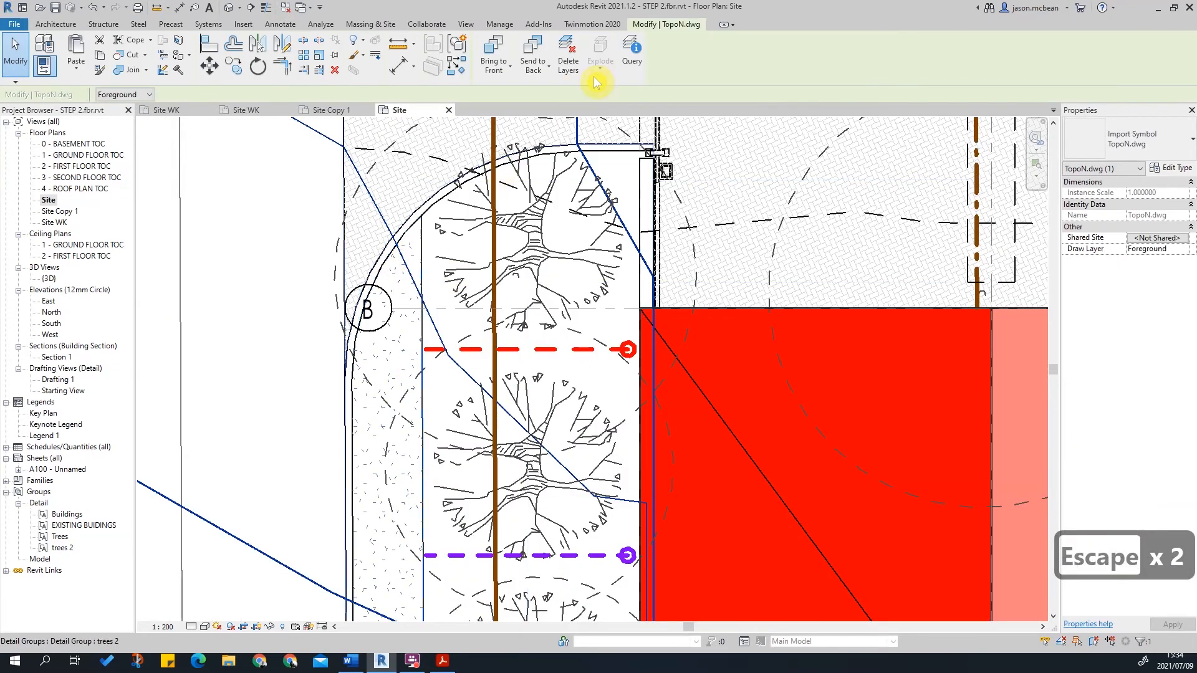
key("Escape")
key("Escape")
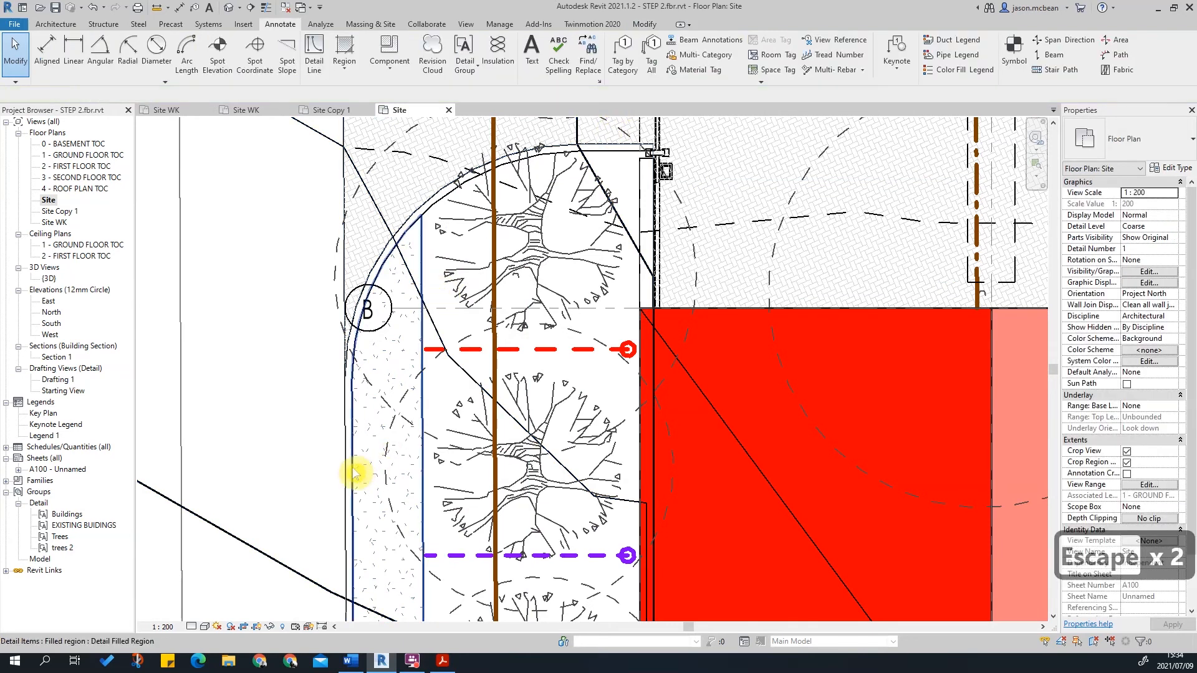
- Send the Screed pavement region near gridline B to the back
left_click(354, 471)
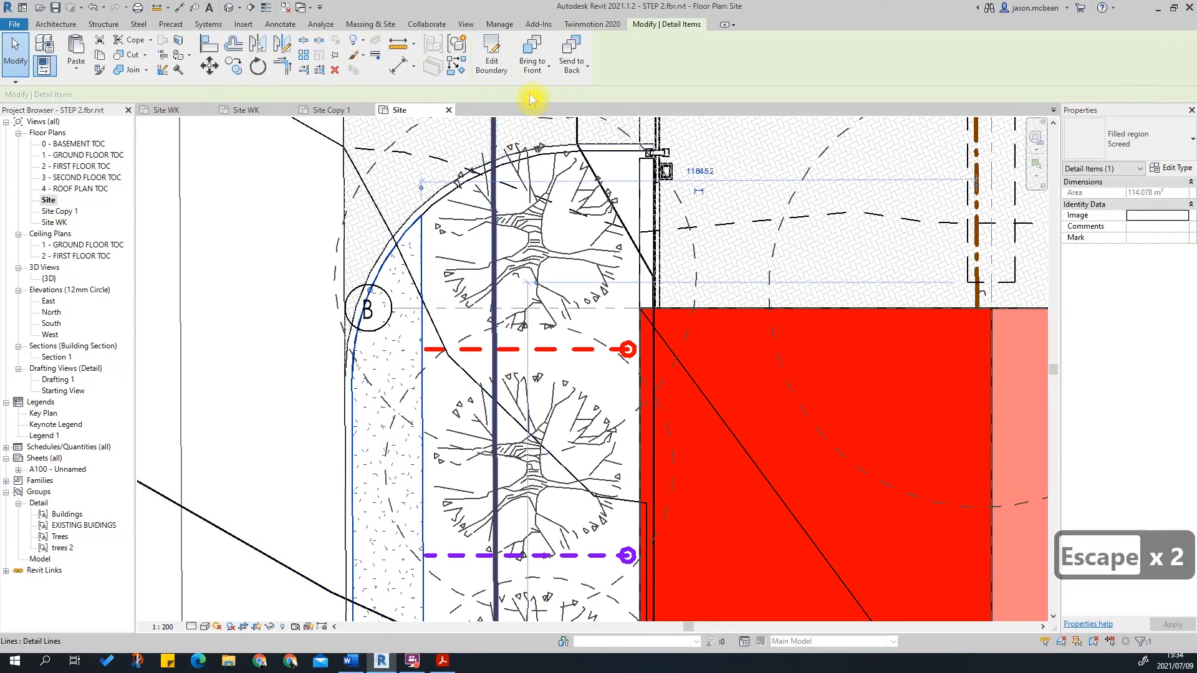
left_click(579, 73)
left_click(557, 120)
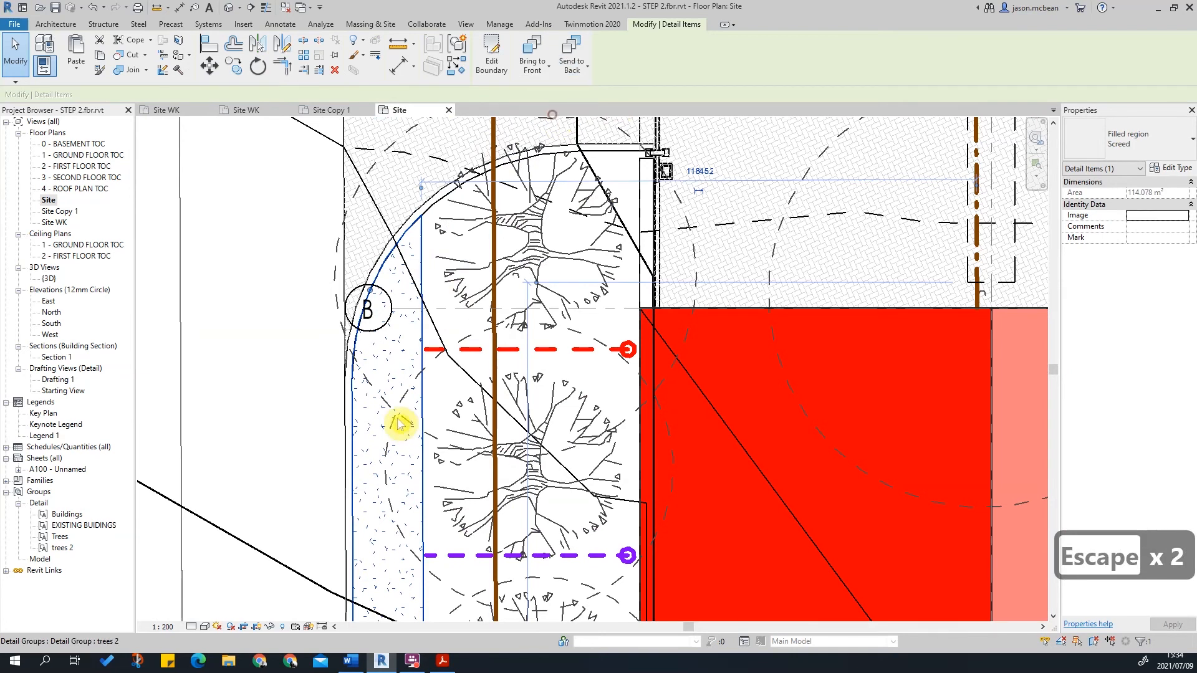
- Examine the Paving and Screed filled regions around the entrance, trees and building against the surrounding kerbs and drainage lines
key("Escape")
key("Escape")
scroll(391, 444, "down", 4)
scroll(424, 220, "up", 5)
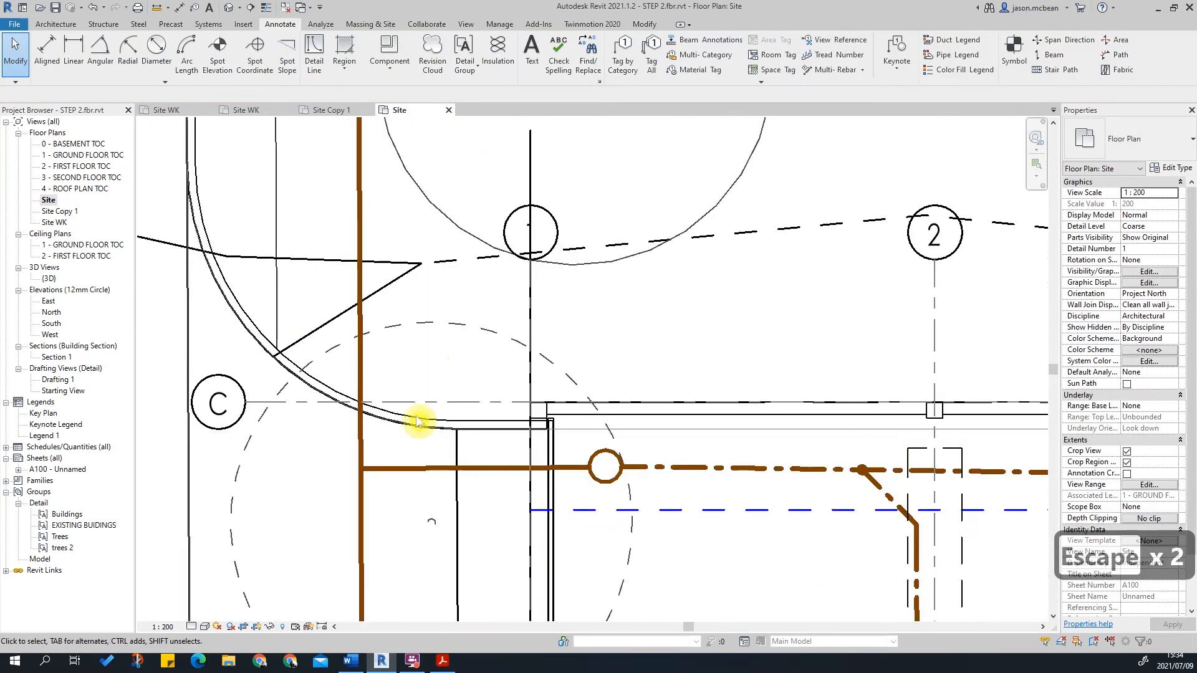
scroll(431, 420, "up", 3)
scroll(732, 513, "down", 5)
scroll(645, 441, "up", 3)
scroll(612, 382, "down", 2)
scroll(577, 443, "down", 1)
scroll(564, 490, "up", 4)
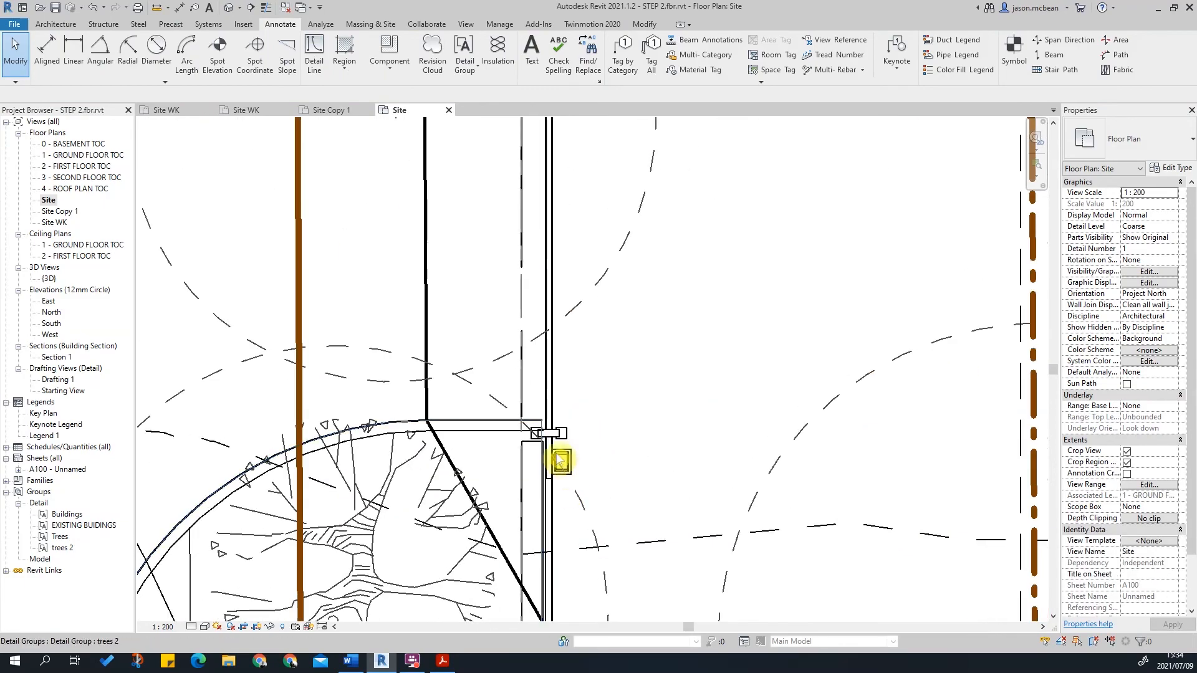
left_click(562, 457)
scroll(582, 331, "down", 5)
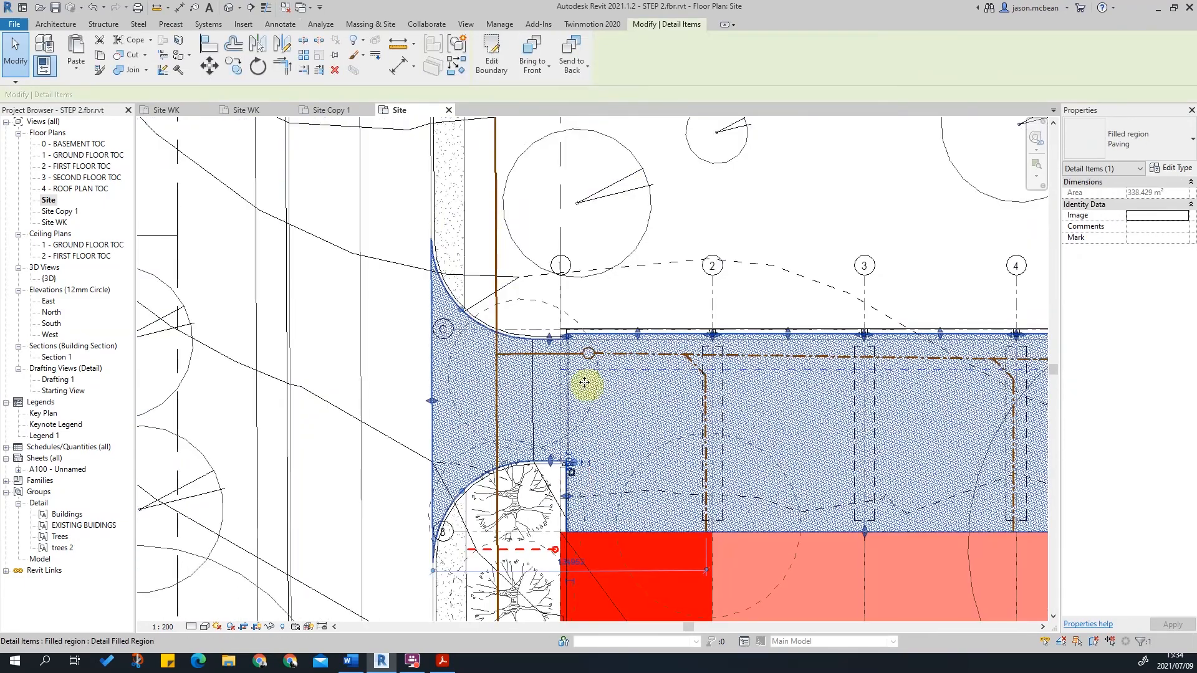
scroll(582, 476, "up", 3)
scroll(586, 316, "down", 1)
scroll(518, 296, "down", 2)
scroll(519, 297, "down", 2)
key("Escape")
key("Escape")
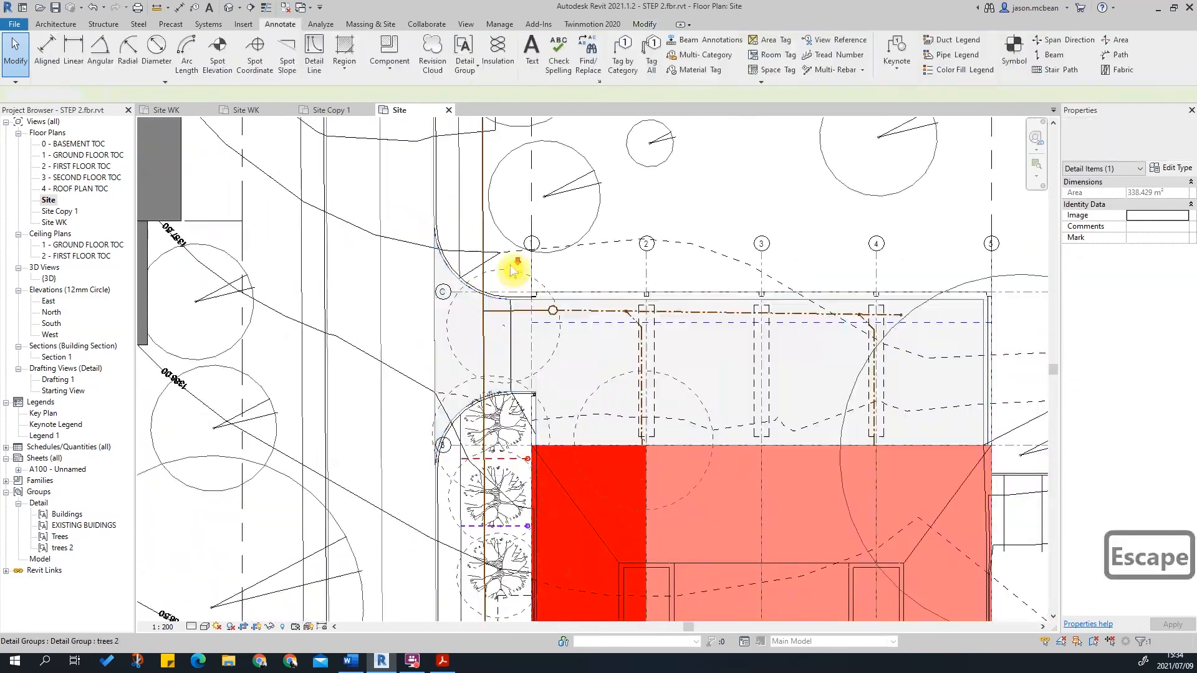
scroll(561, 527, "down", 1)
scroll(561, 522, "up", 3)
scroll(428, 259, "up", 2)
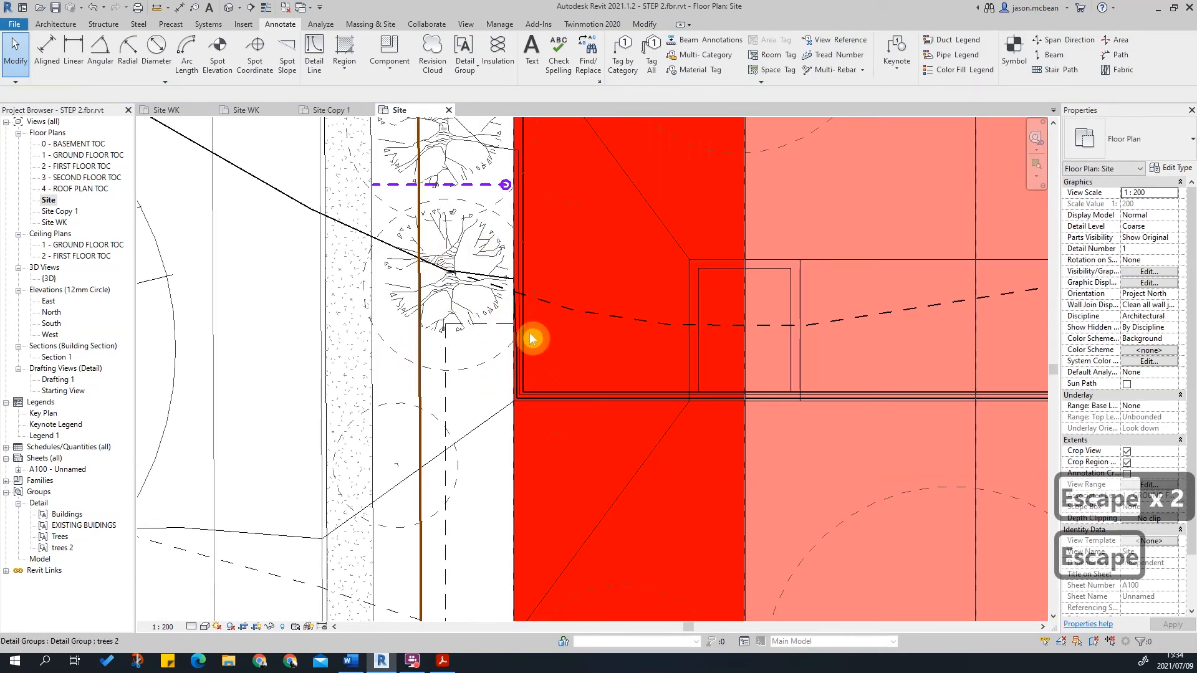
scroll(481, 262, "down", 2)
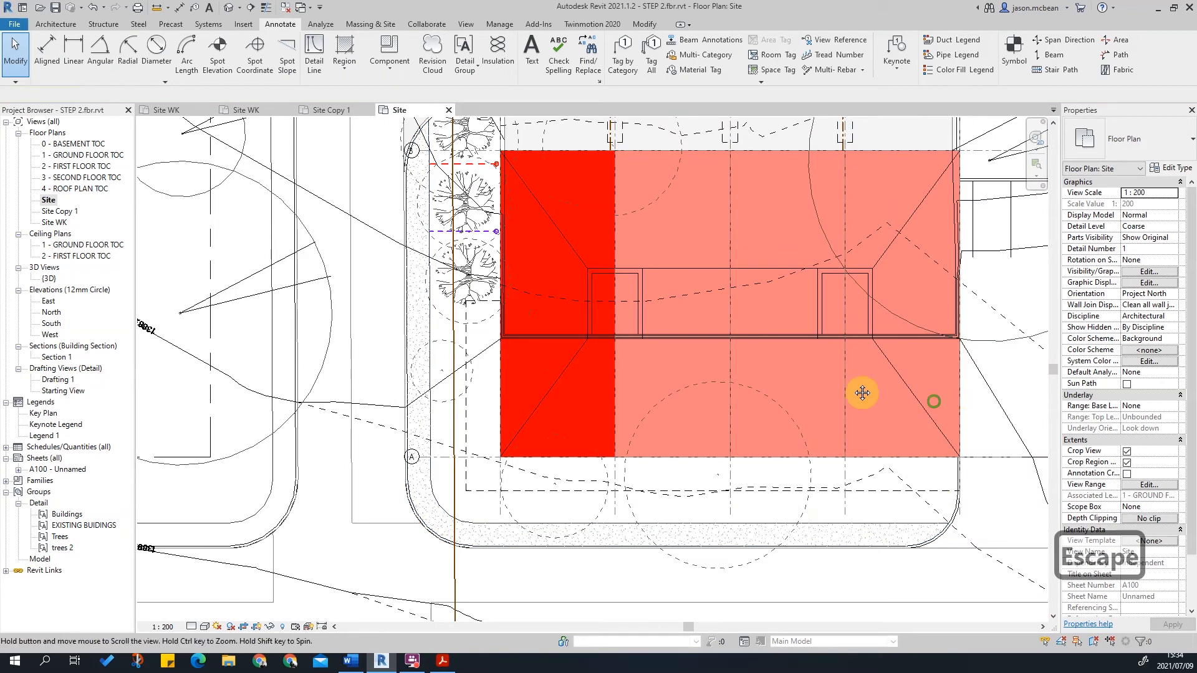
middle_click_drag(937, 411, 795, 362)
key("Escape")
scroll(745, 515, "up", 1)
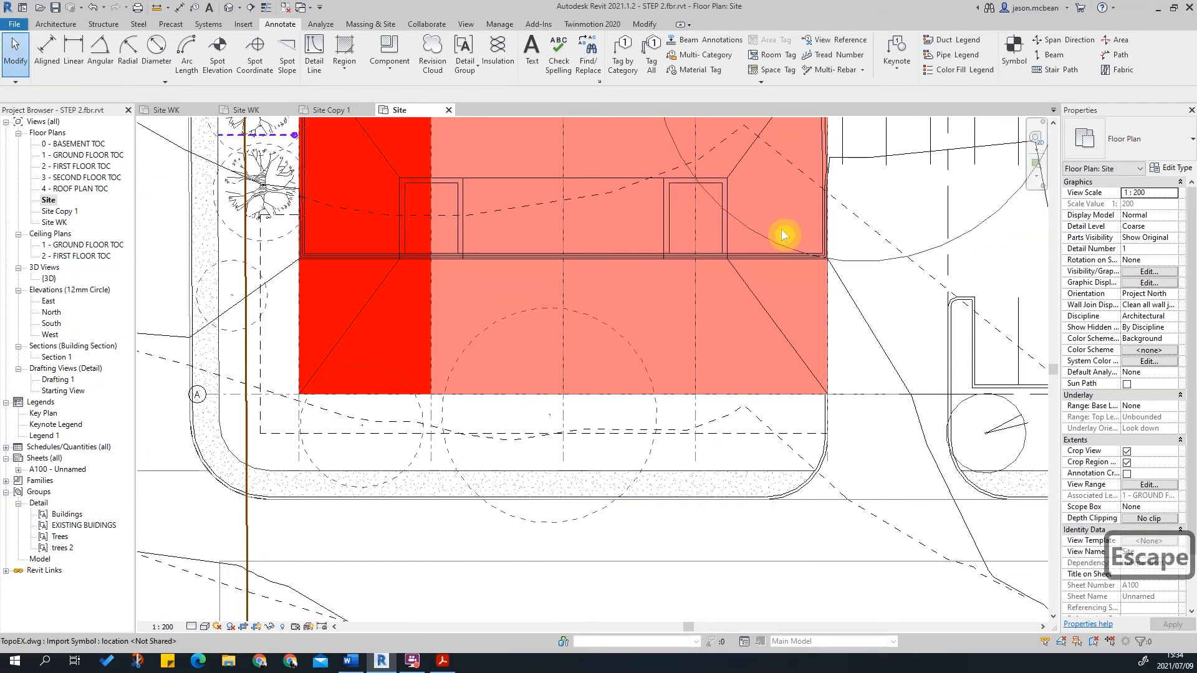
- Start a new filled region, duplicate the Paving type as "300 x 300 Concrete Pavers" and open its foreground fill pattern choices
key("Escape")
left_click(347, 48)
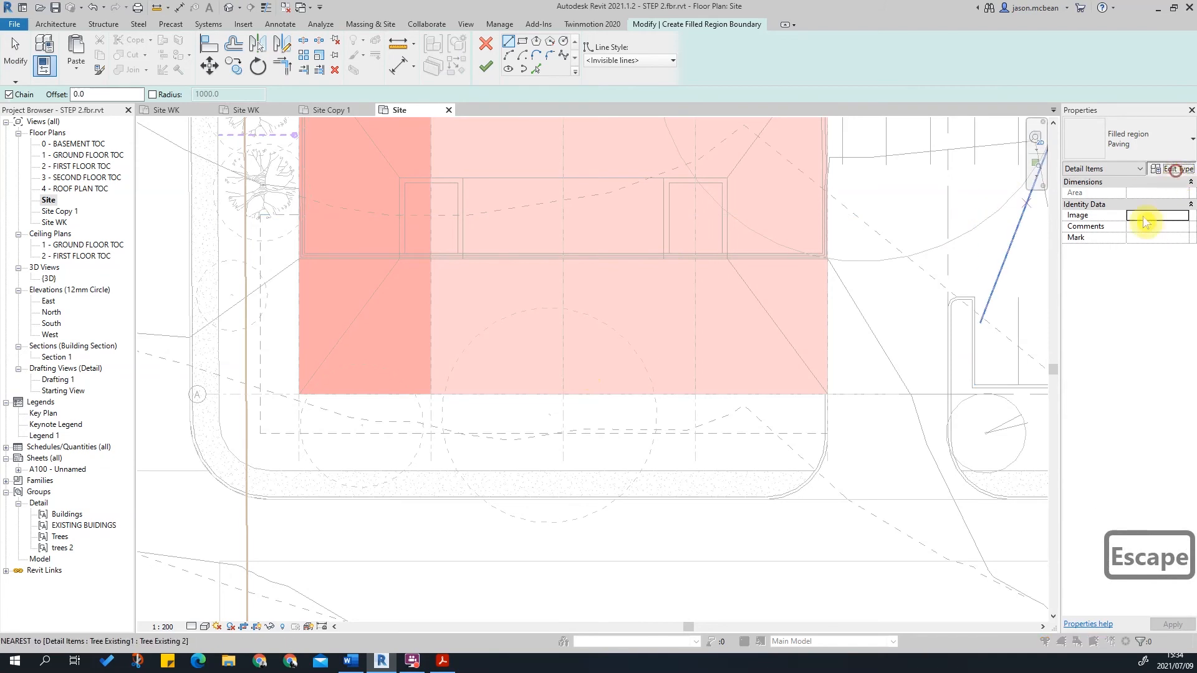
left_click(1175, 169)
left_click(941, 78)
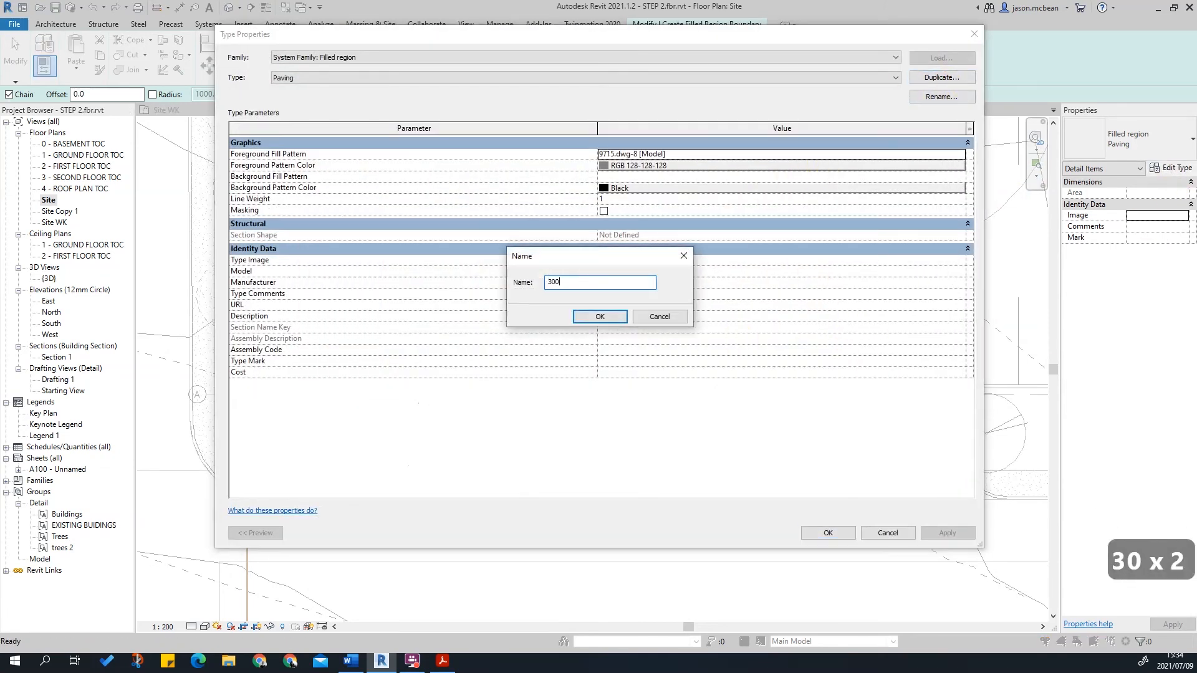
type("300 ")
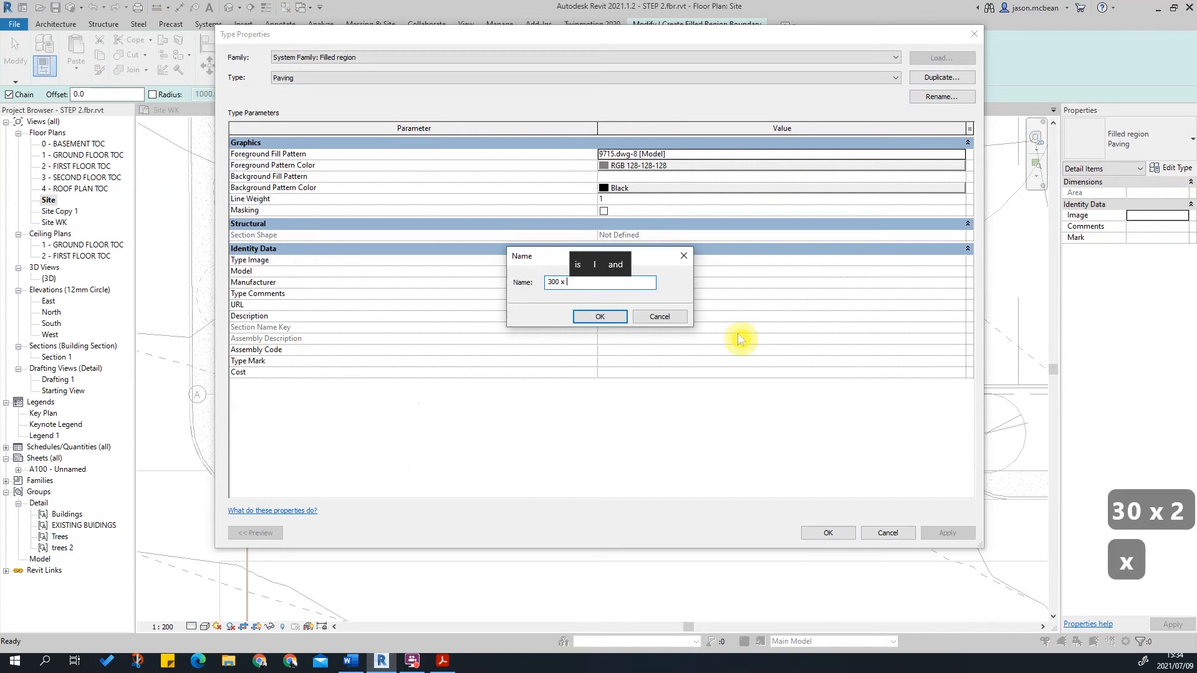
type("x 300 ")
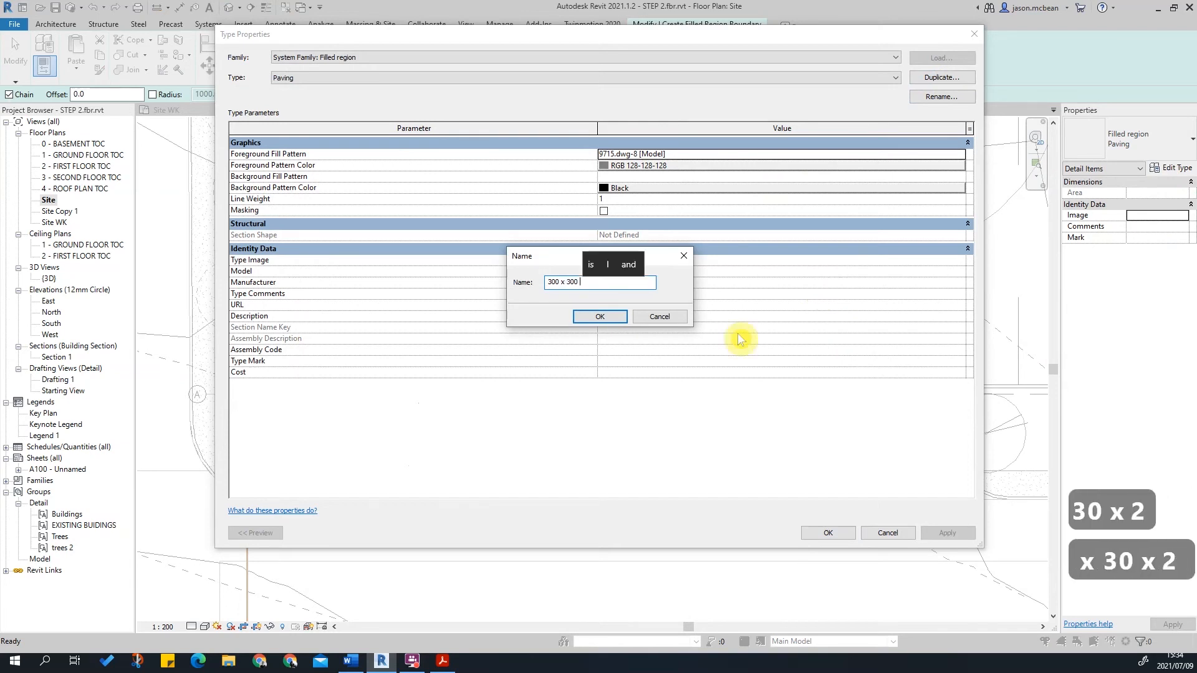
type("Concretye")
key("BackSpace")
key("BackSpace")
type("te")
key("BackSpace")
key("BackSpace")
type("e ")
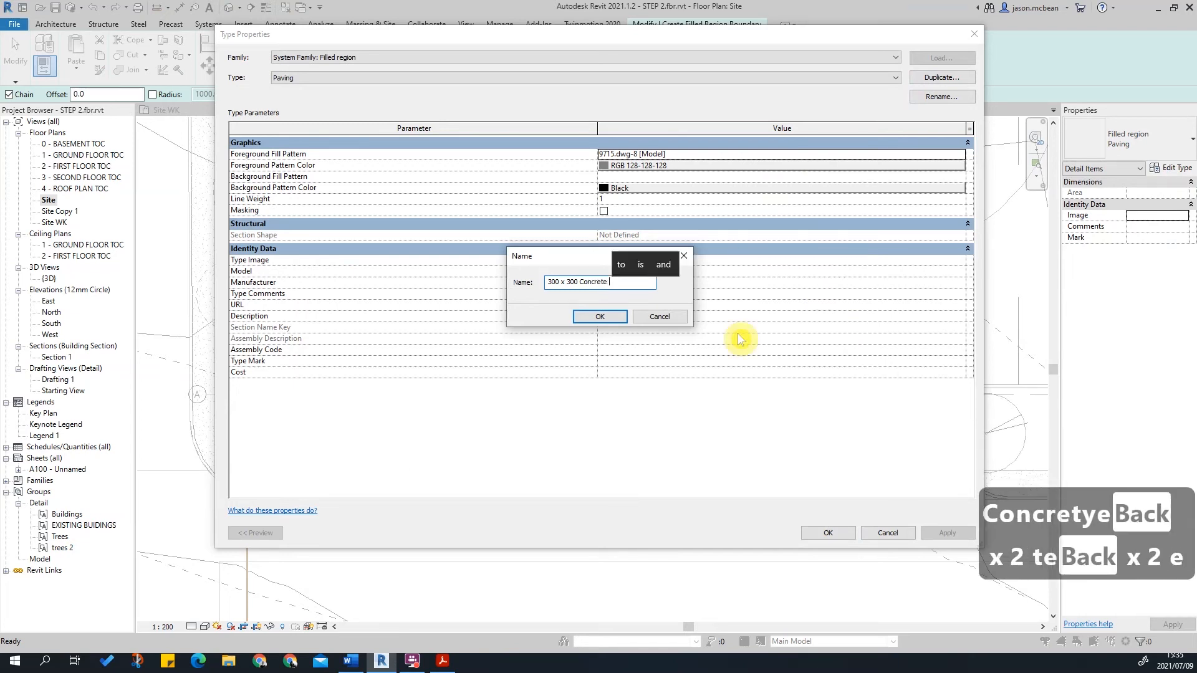
type("Pavers")
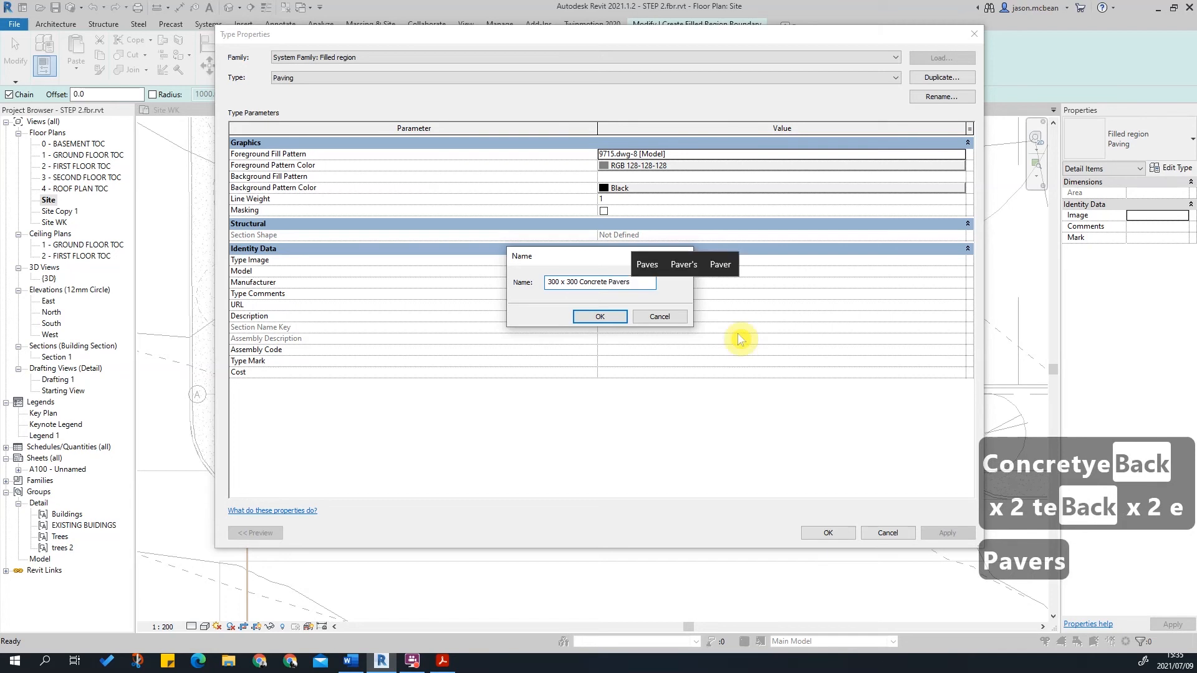
key("Return")
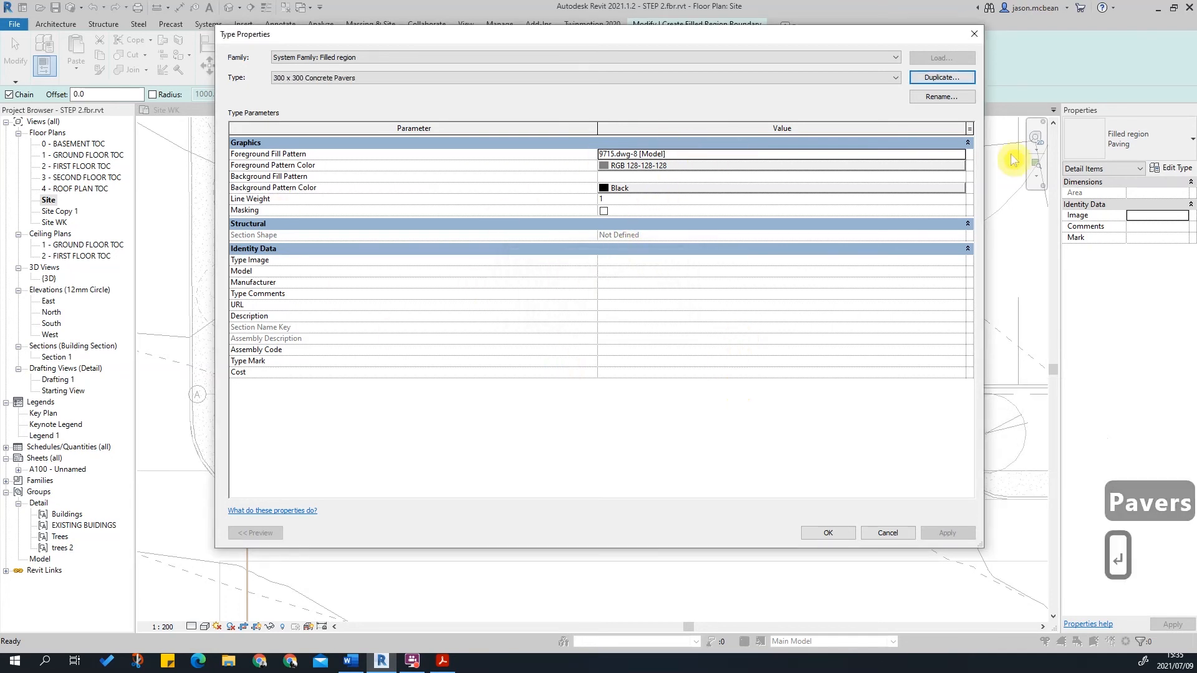
left_click(960, 156)
left_click(962, 156)
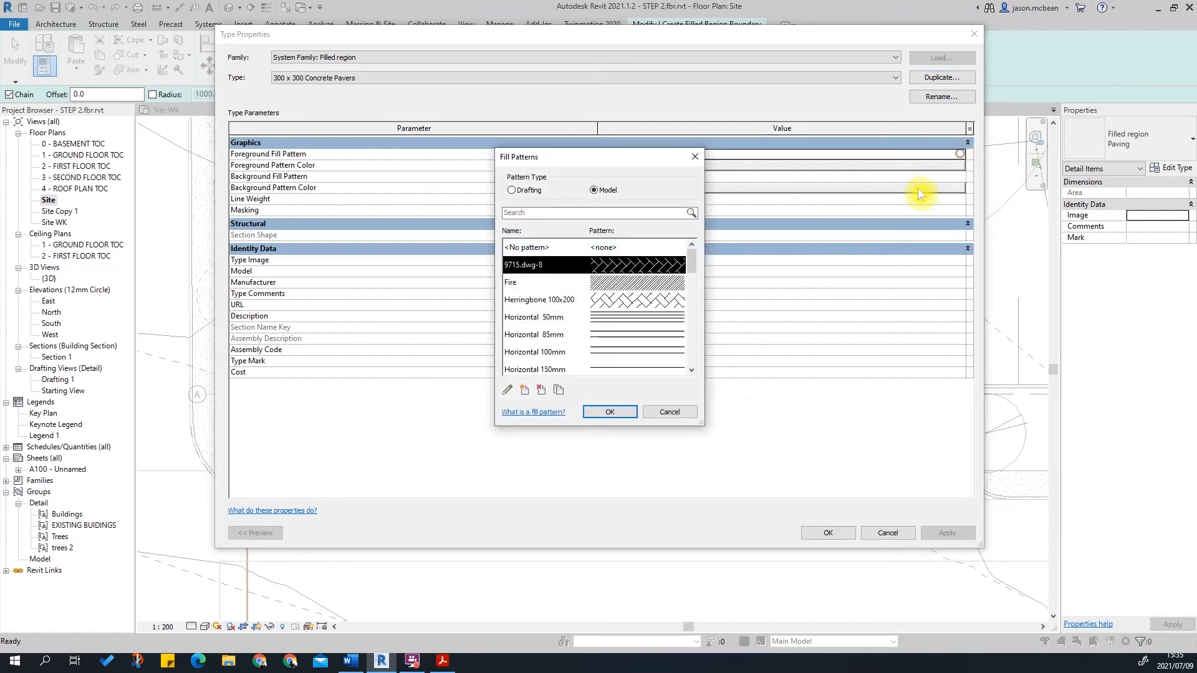
left_click(513, 192)
left_click(511, 192)
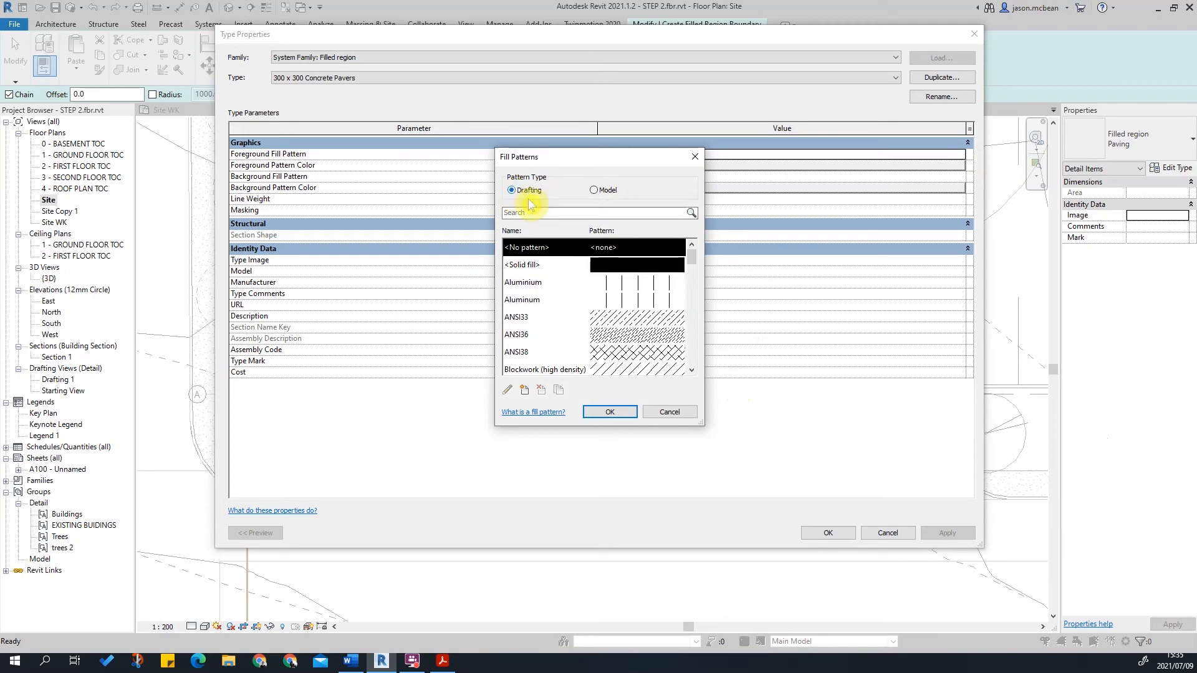
left_click(594, 191)
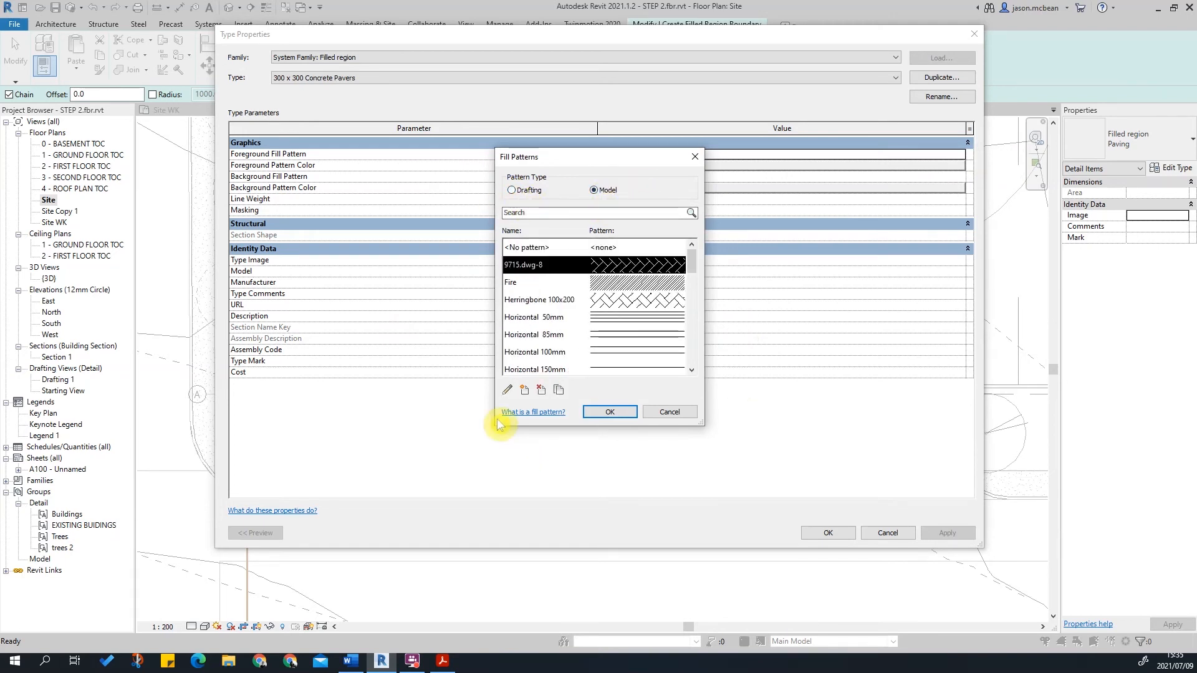
left_click(508, 391)
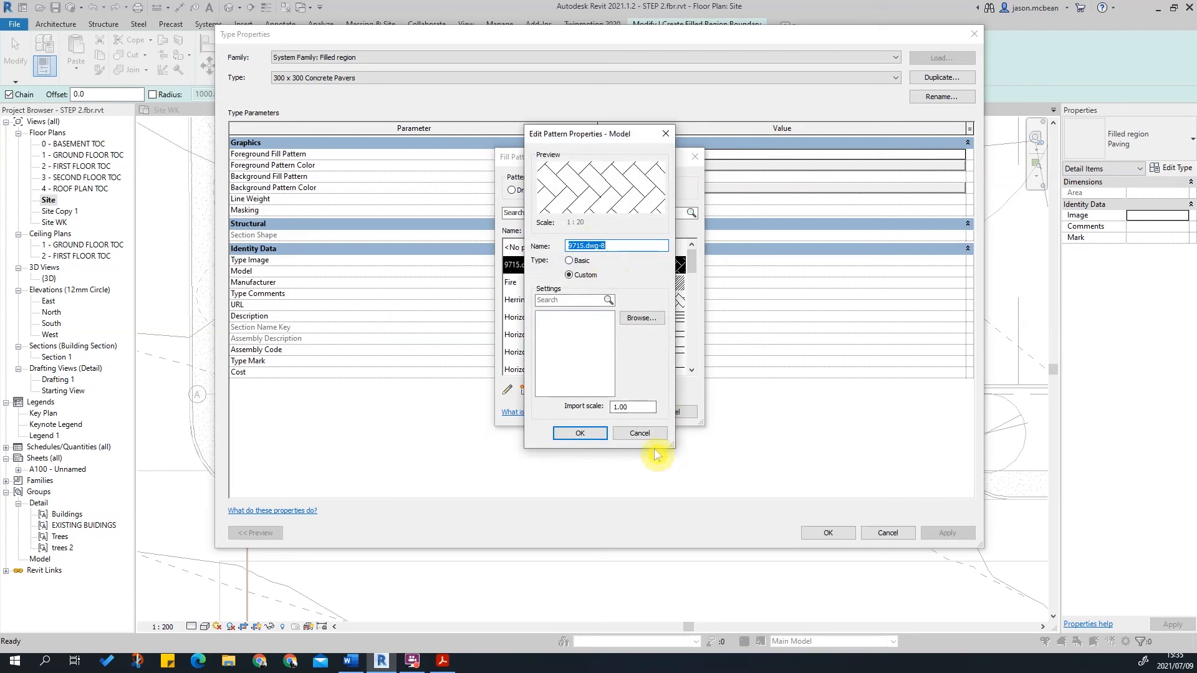
left_click(643, 435)
- Add a new basic model surface pattern named "300 x 300"
left_click(524, 391)
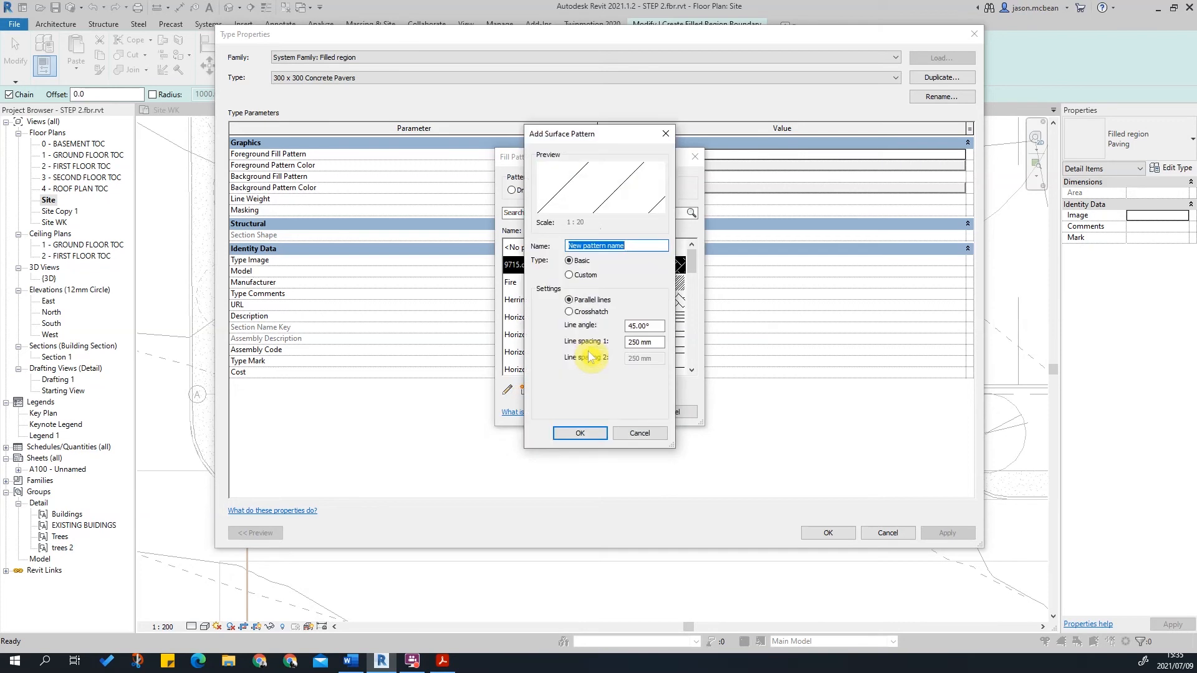
type("300")
key("BackSpace")
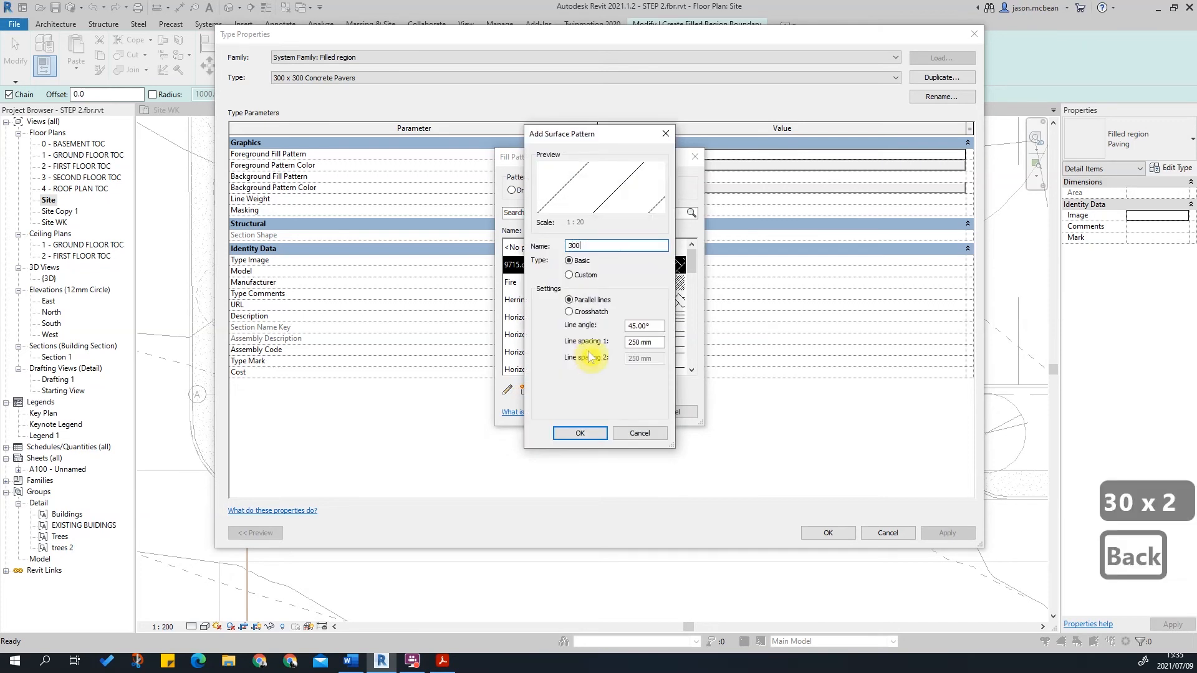
type("x ")
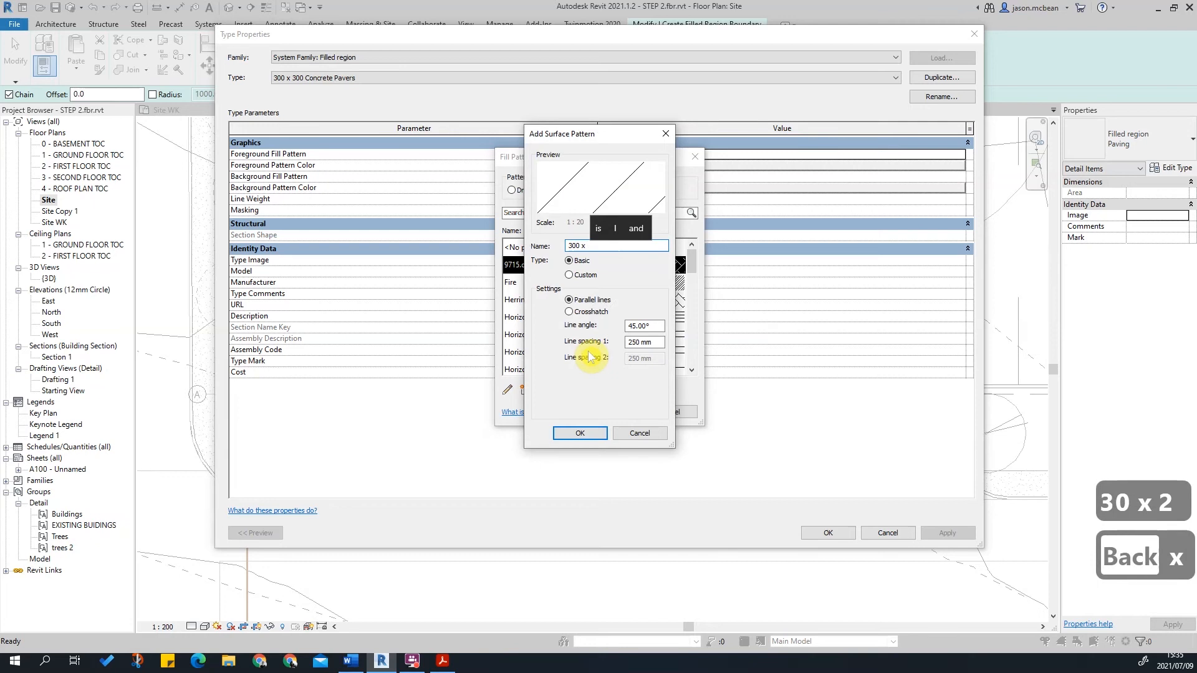
type("300")
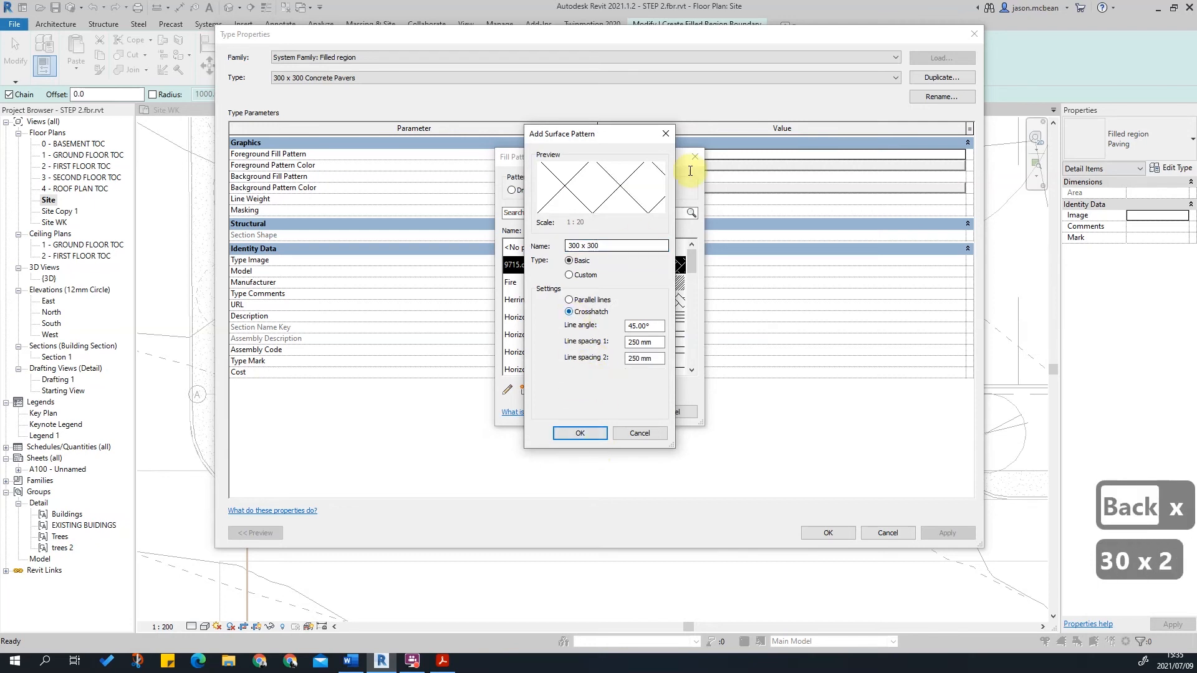
- Define the 300 x 300 pattern as a crosshatch with both line spacings at 300 mm and a line angle of 0°
double_click(659, 342)
type("300")
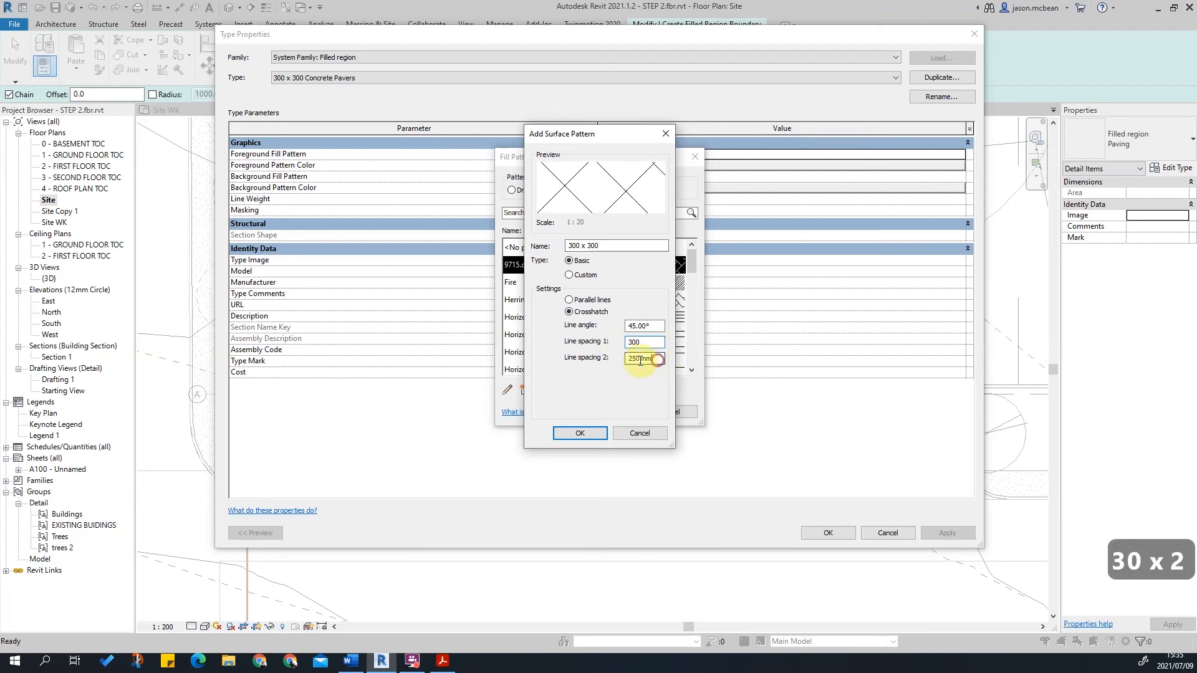
type("300")
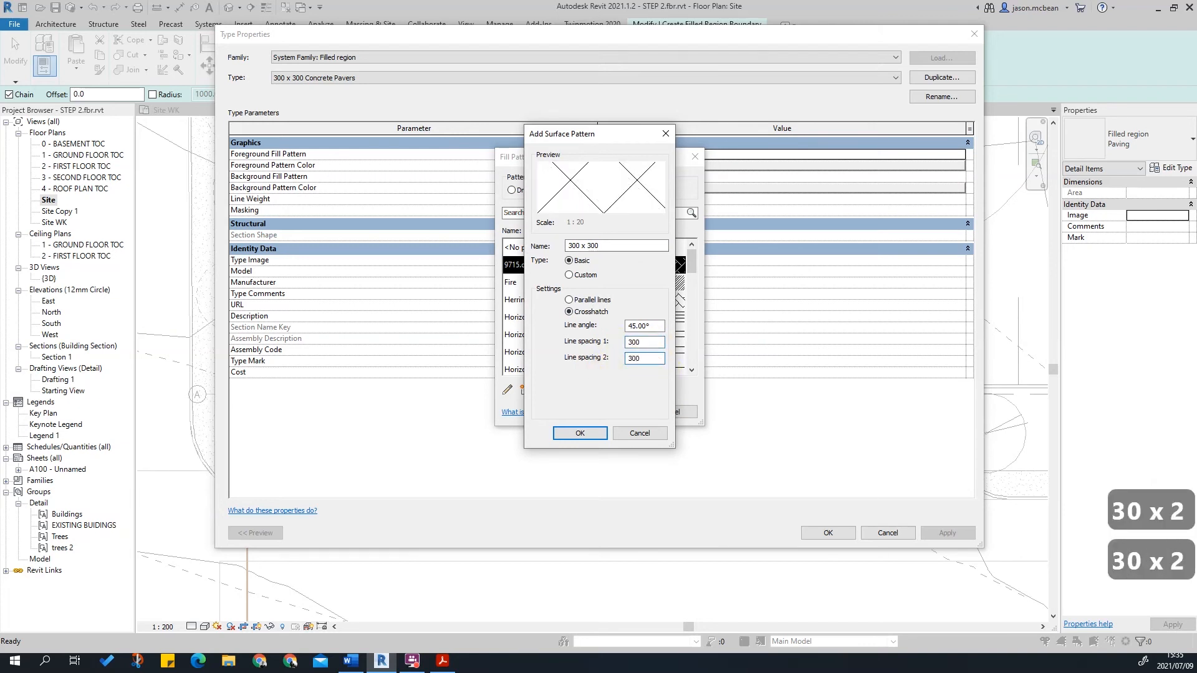
type("0")
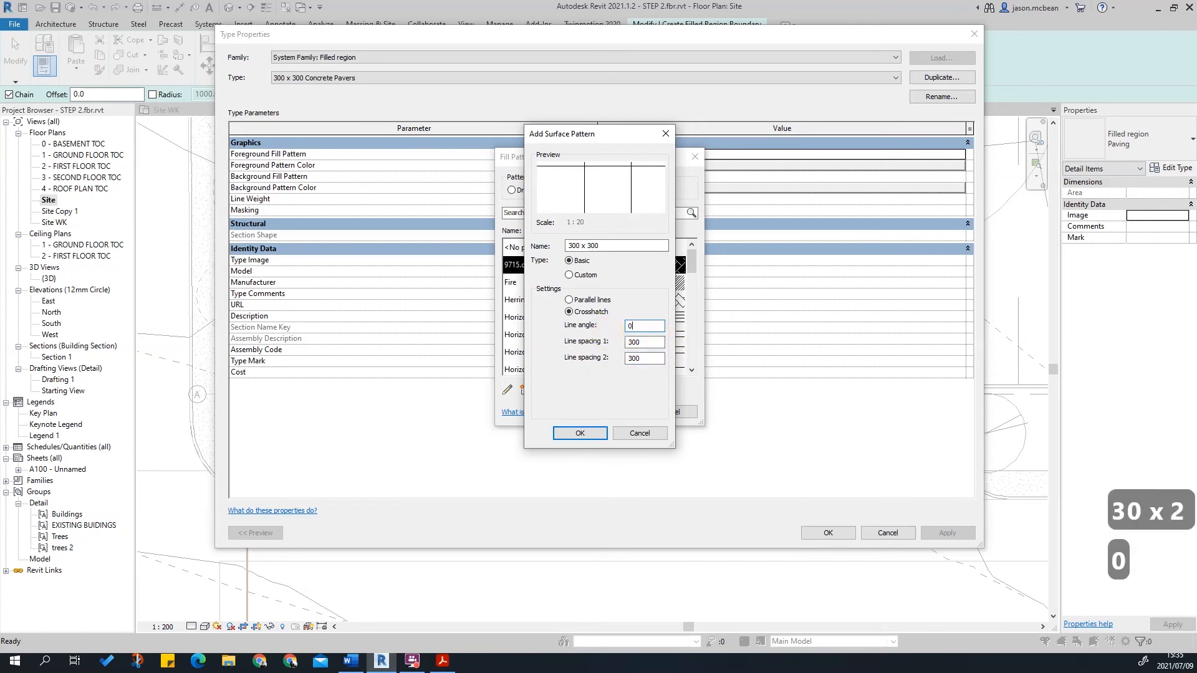
key("Return")
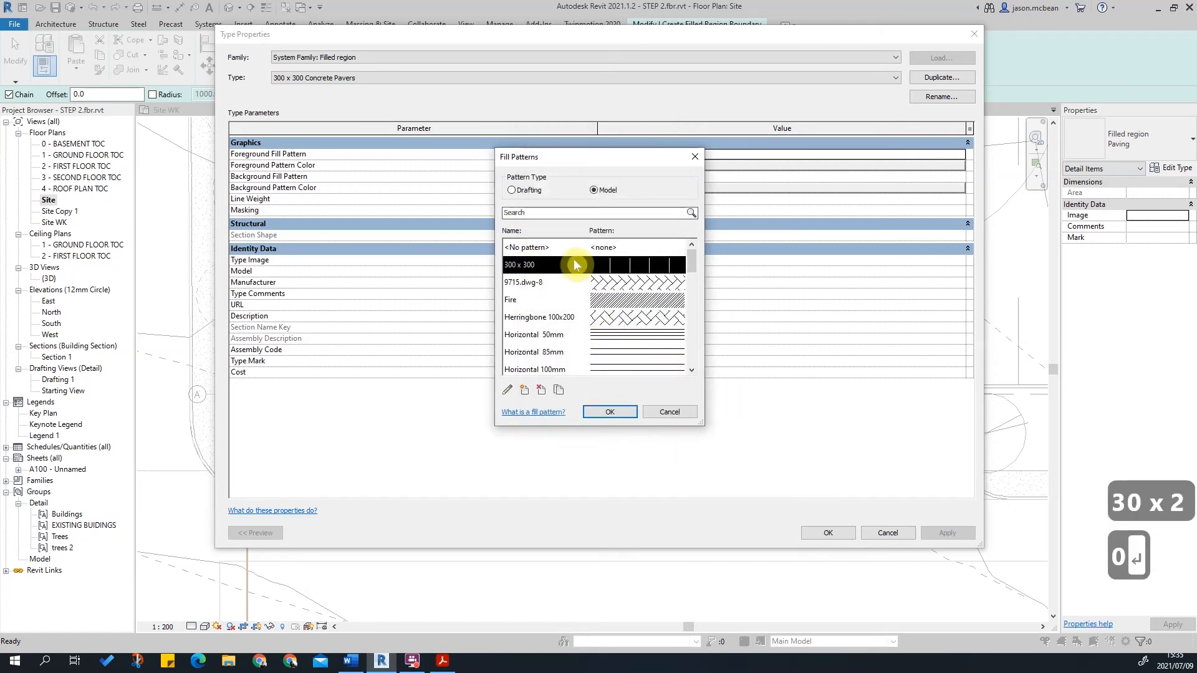
- Apply the 300 x 300 model pattern as the foreground fill of the concrete pavers type and accept its properties
left_click(610, 411)
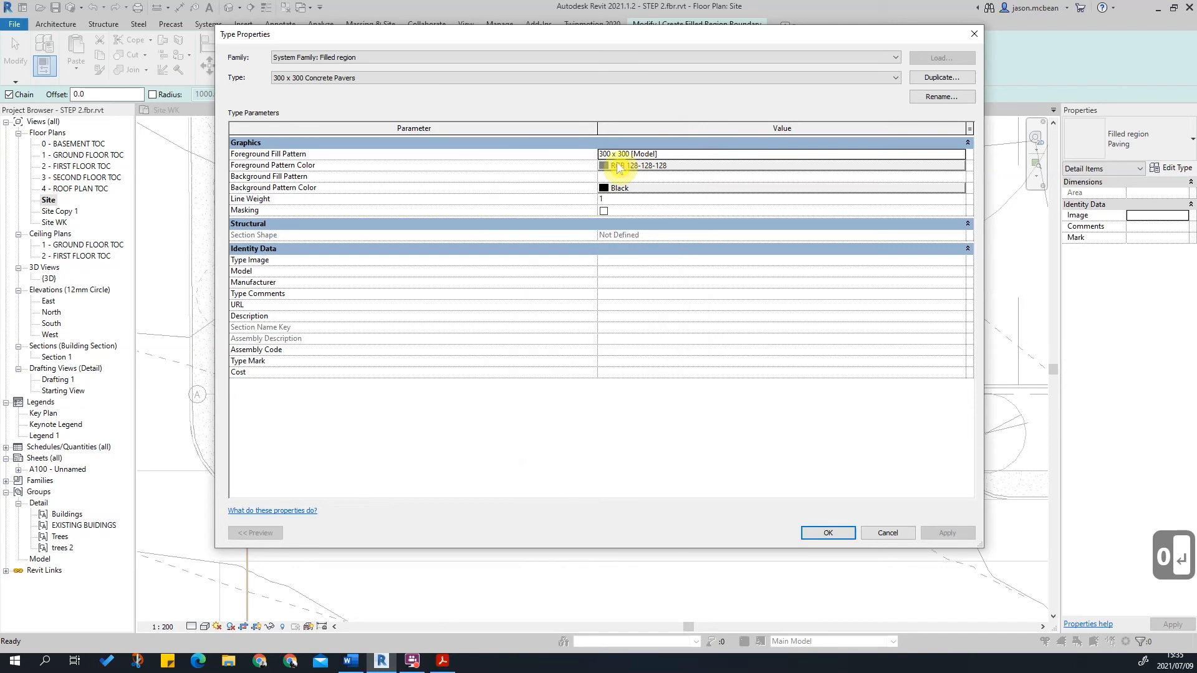
left_click(619, 166)
left_click(648, 397)
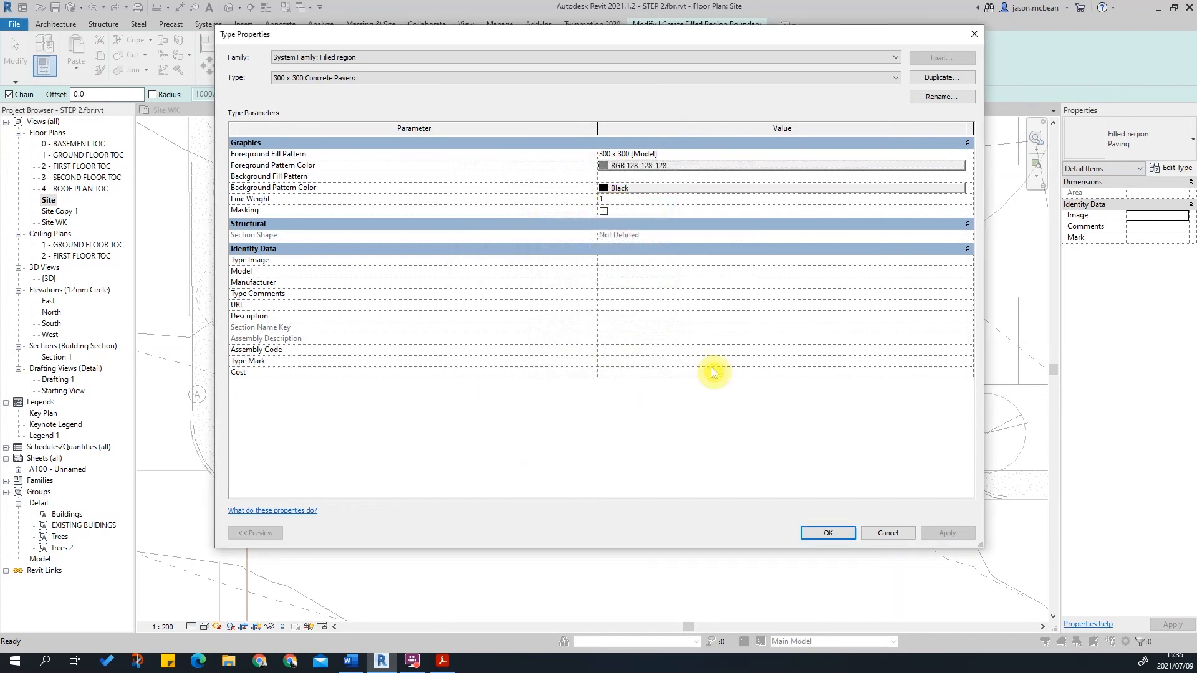
left_click(847, 535)
- Set the line style of the new filled region's boundary to 2 KERB
scroll(633, 395, "down", 2)
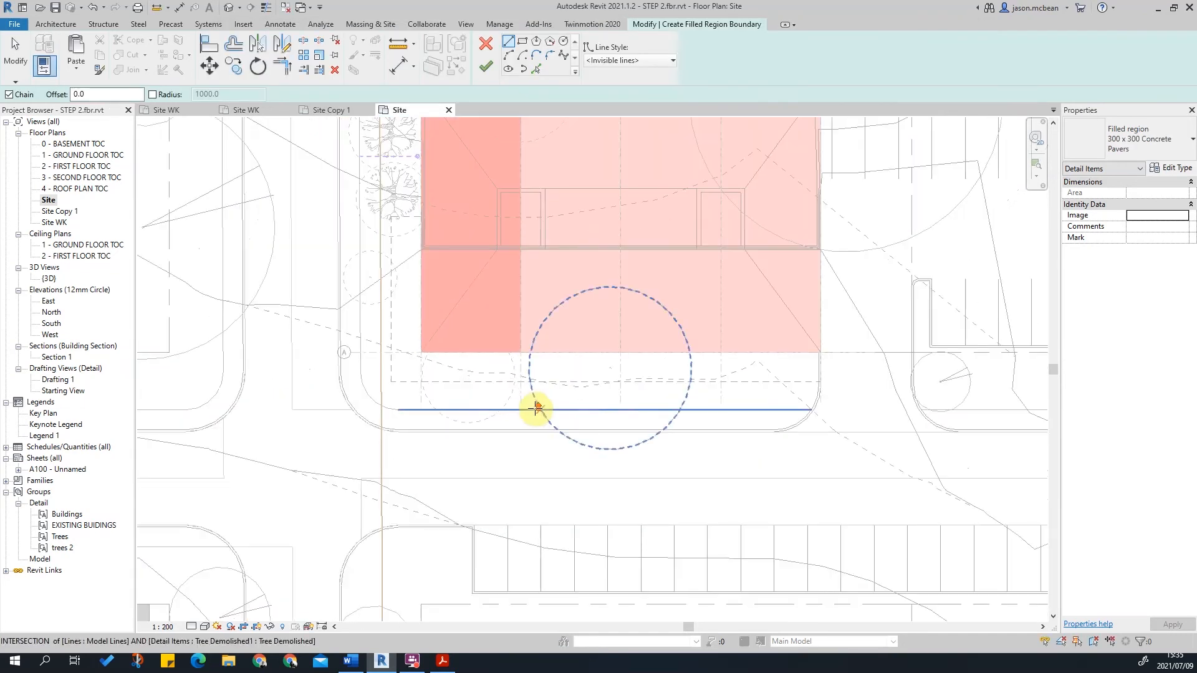
scroll(414, 252, "up", 3)
middle_click_drag(476, 283, 497, 345)
scroll(496, 345, "down", 2)
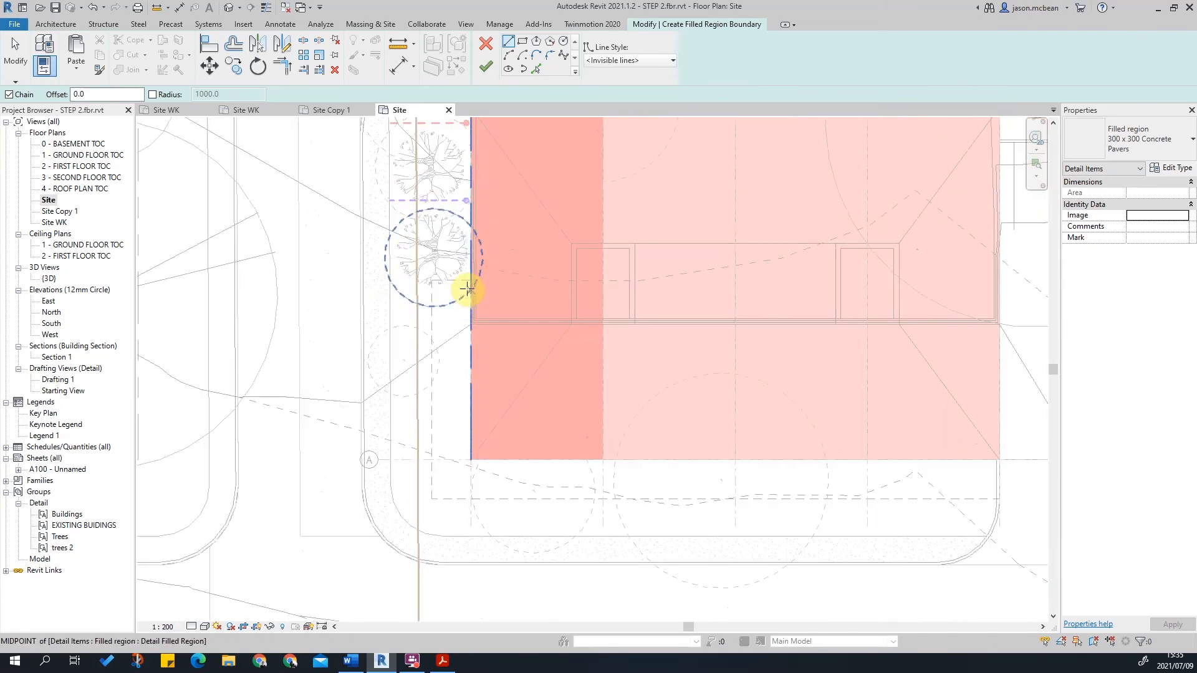
scroll(425, 285, "up", 2)
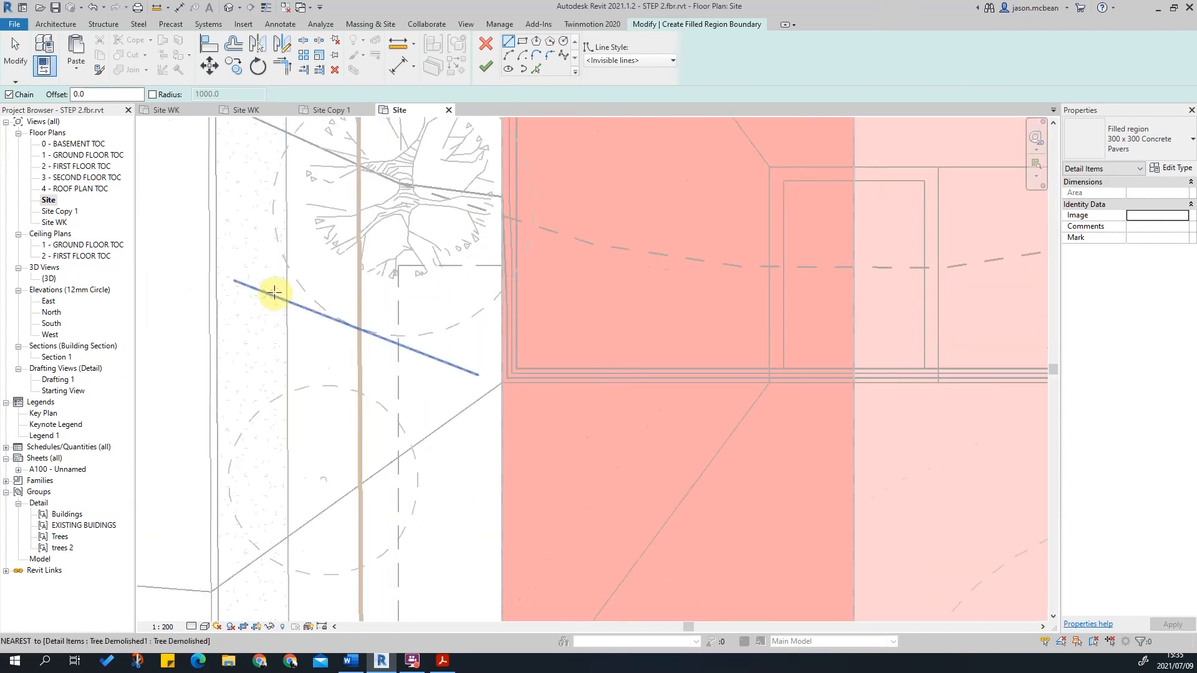
scroll(703, 238, "down", 2)
left_click(658, 63)
scroll(633, 145, "up", 10)
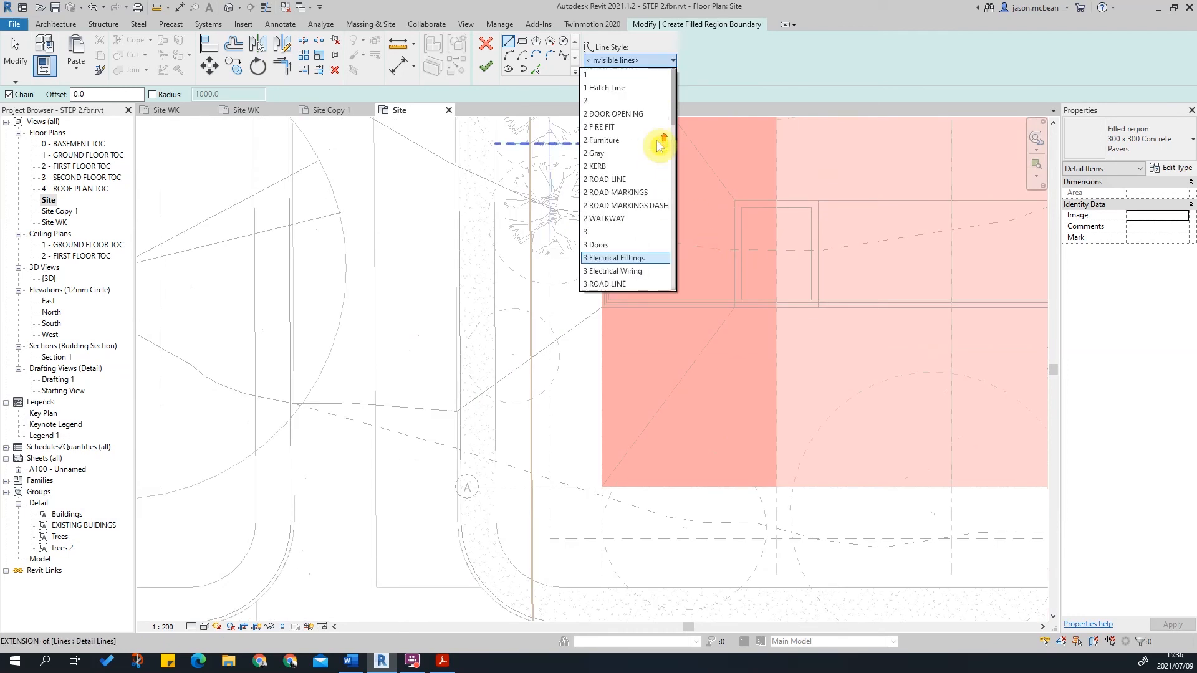
left_click(599, 81)
scroll(544, 336, "up", 2)
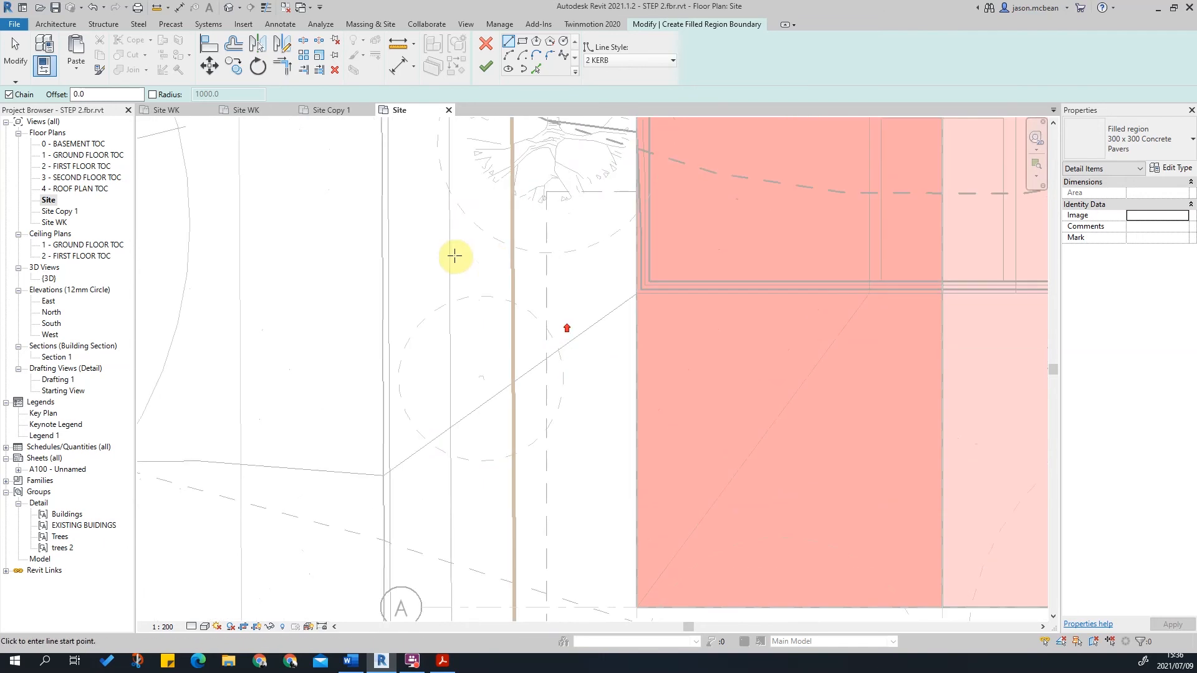
- Pick the horizontal dashed line below the trees as a boundary line and stretch it into the Screed pavement, about 4900 mm long
left_click(538, 68)
left_click(617, 192)
left_click_drag(551, 198, 437, 191)
- Set the boundary line style to <Invisible lines> and start picking existing lines
left_click(640, 60)
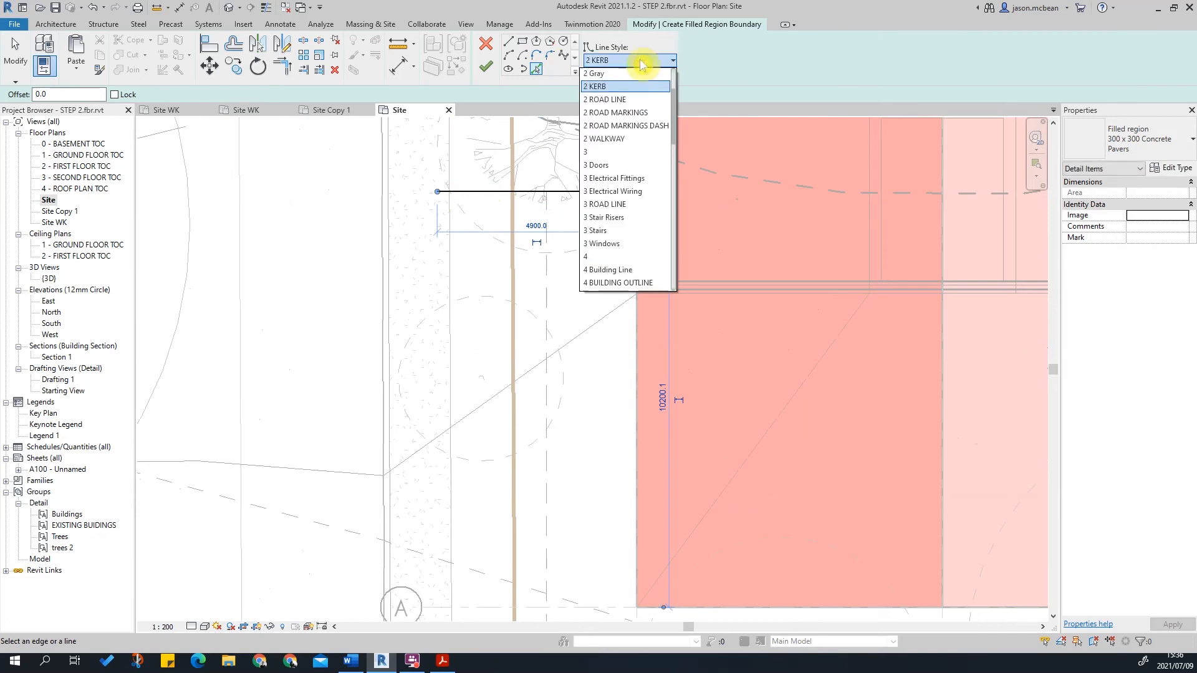
scroll(627, 255, "down", 5)
scroll(628, 250, "down", 3)
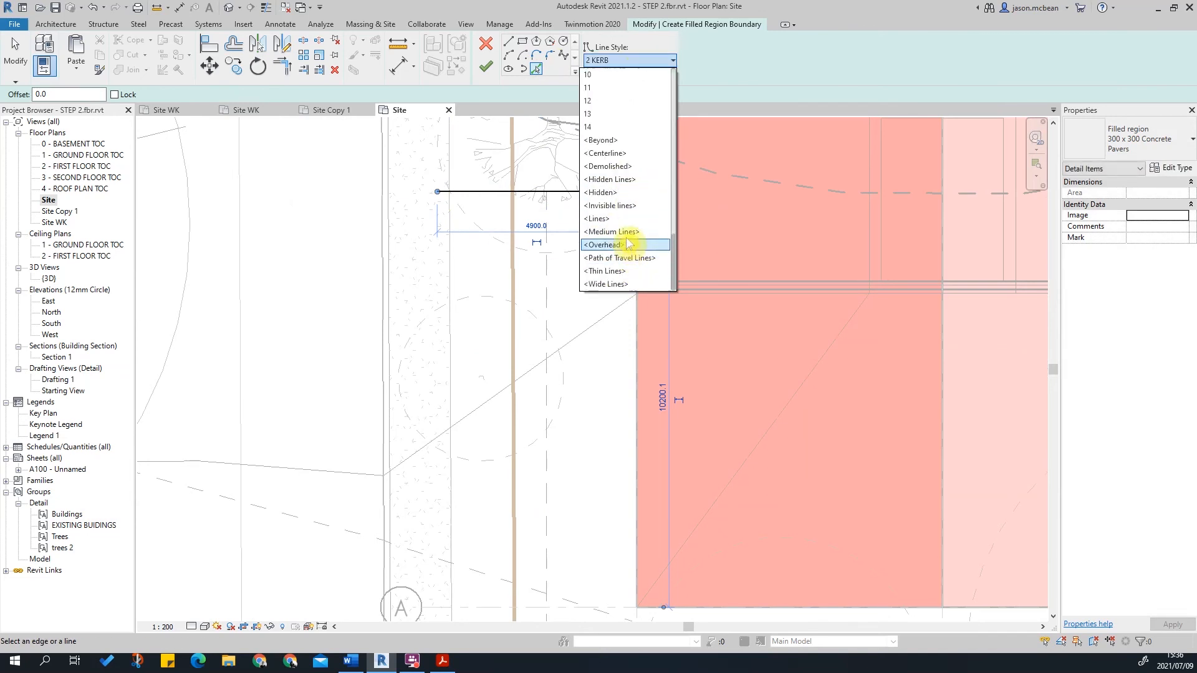
left_click(617, 205)
left_click(536, 70)
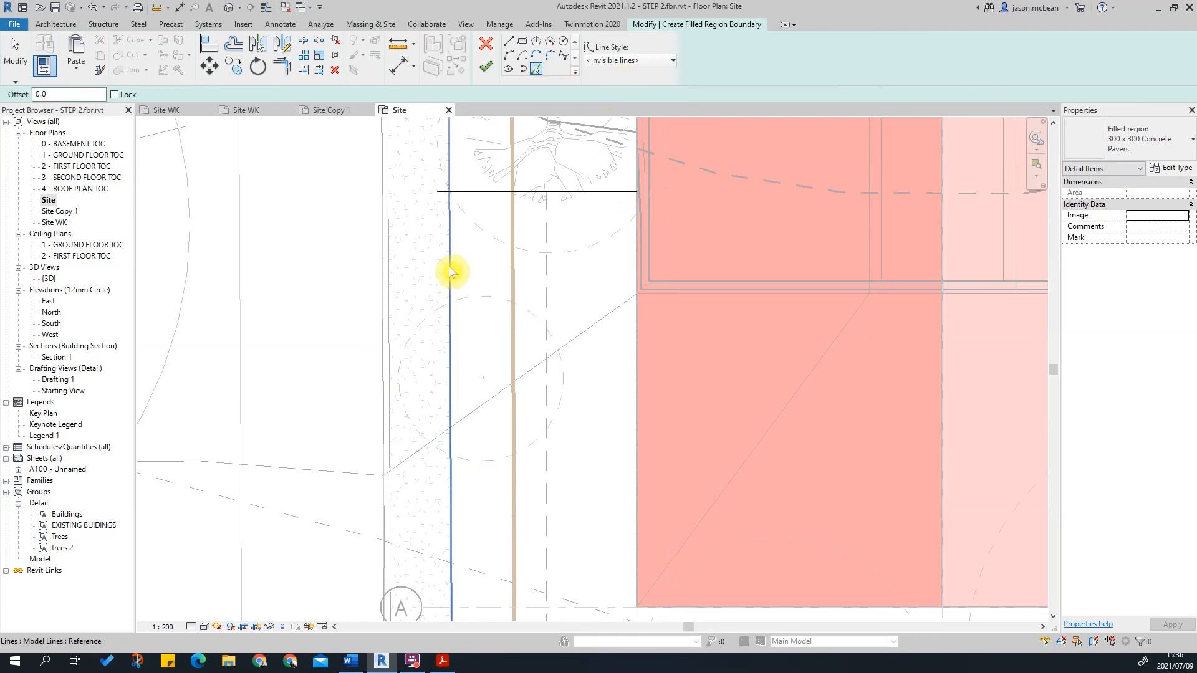
- Pick the Screed pavement's inner edge as a chain of boundary lines and delete the stray line picked from the demolished tree
key("Tab")
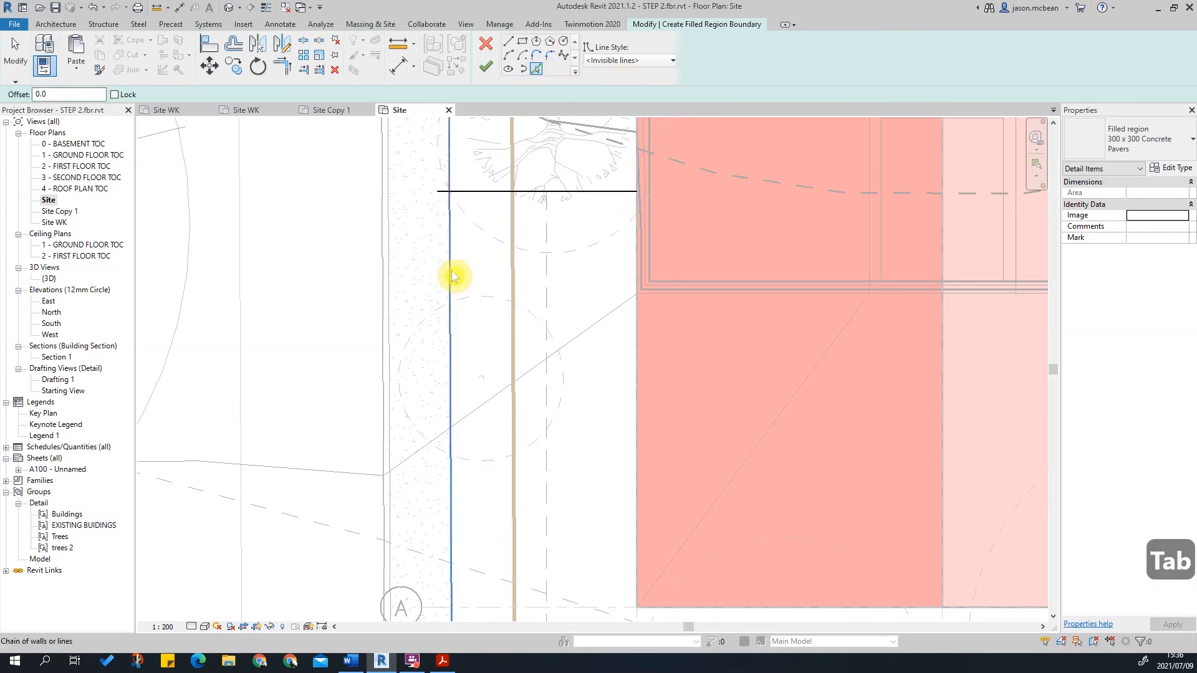
scroll(454, 275, "down", 3)
left_click(470, 302)
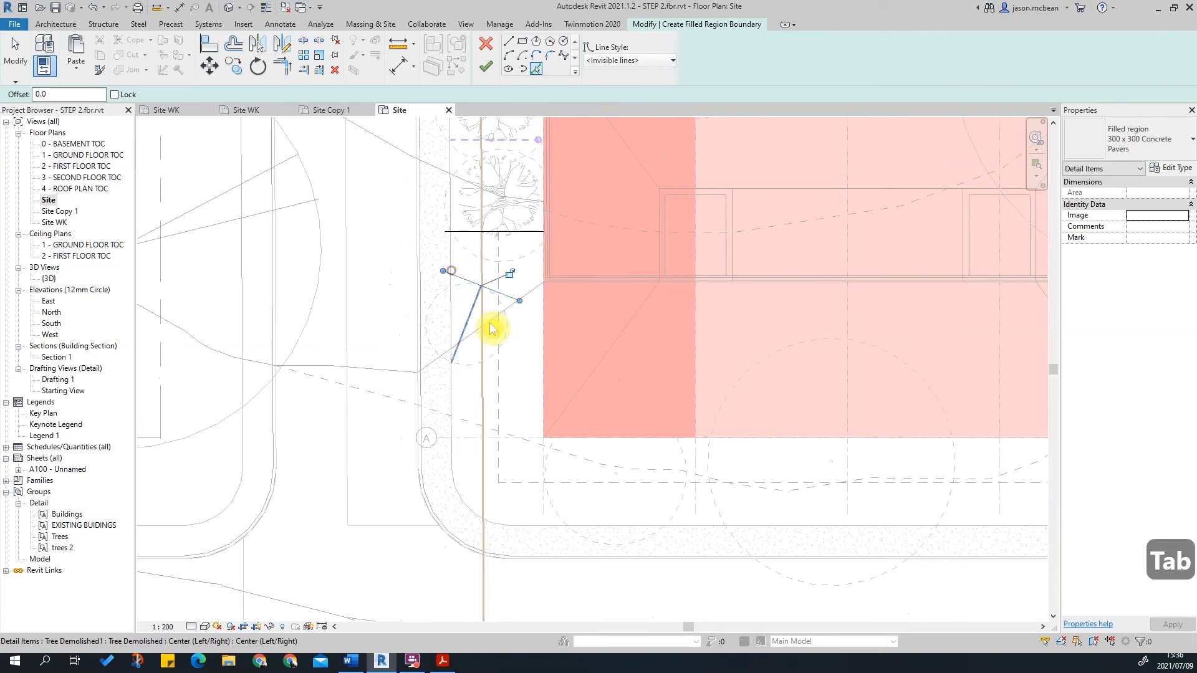
scroll(458, 293, "up", 3)
key("Escape")
key("Tab")
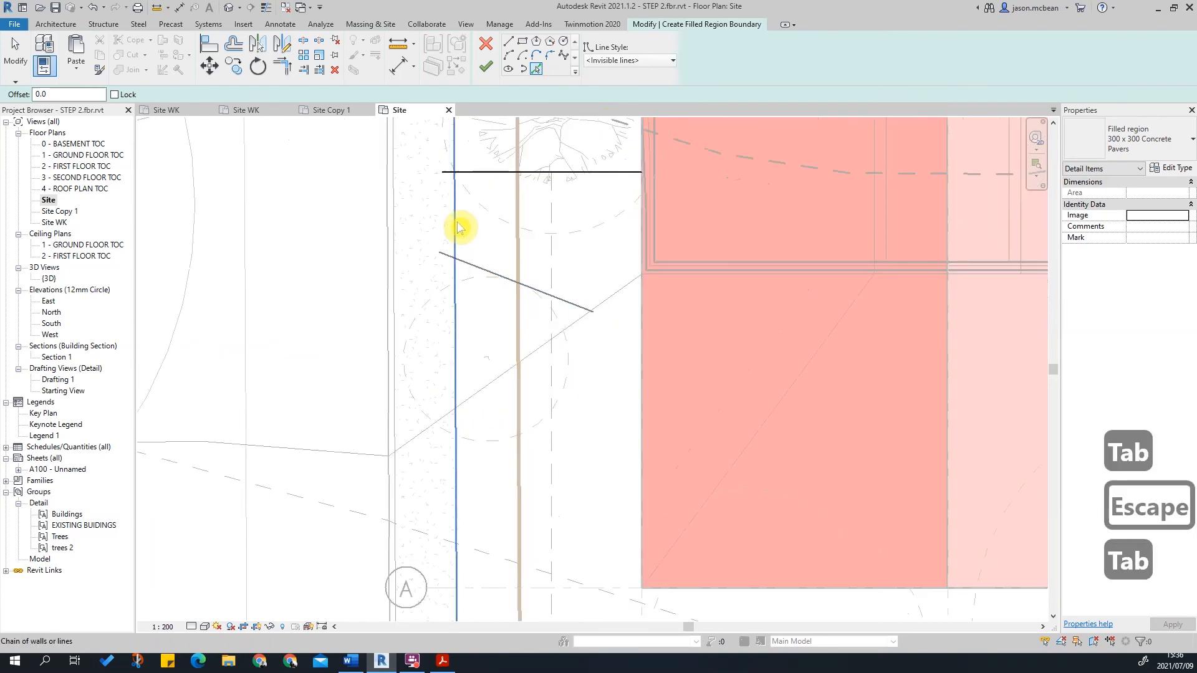
key("Escape")
key("Escape")
key("Escape")
key("Delete")
- Pick the curved kerb and its short vertical line near the building's lower-right corner as boundary lines
scroll(510, 327, "down", 3)
scroll(510, 327, "down", 1)
scroll(907, 374, "up", 2)
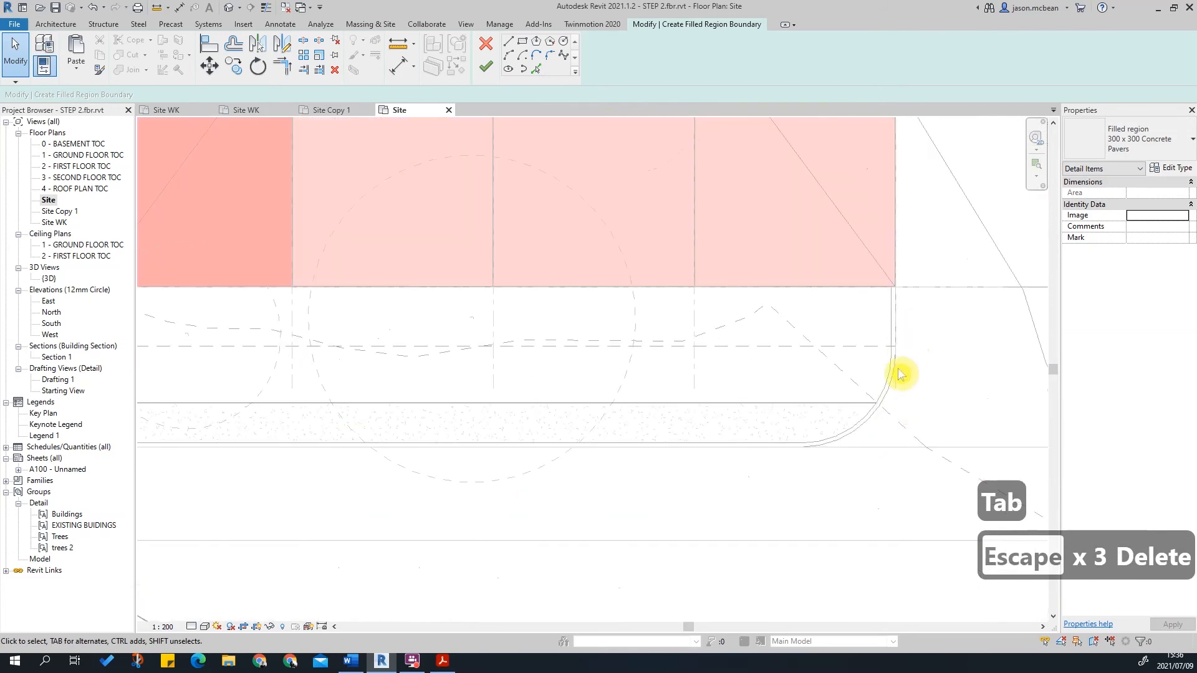
scroll(641, 374, "down", 2)
scroll(902, 329, "up", 3)
scroll(872, 355, "up", 2)
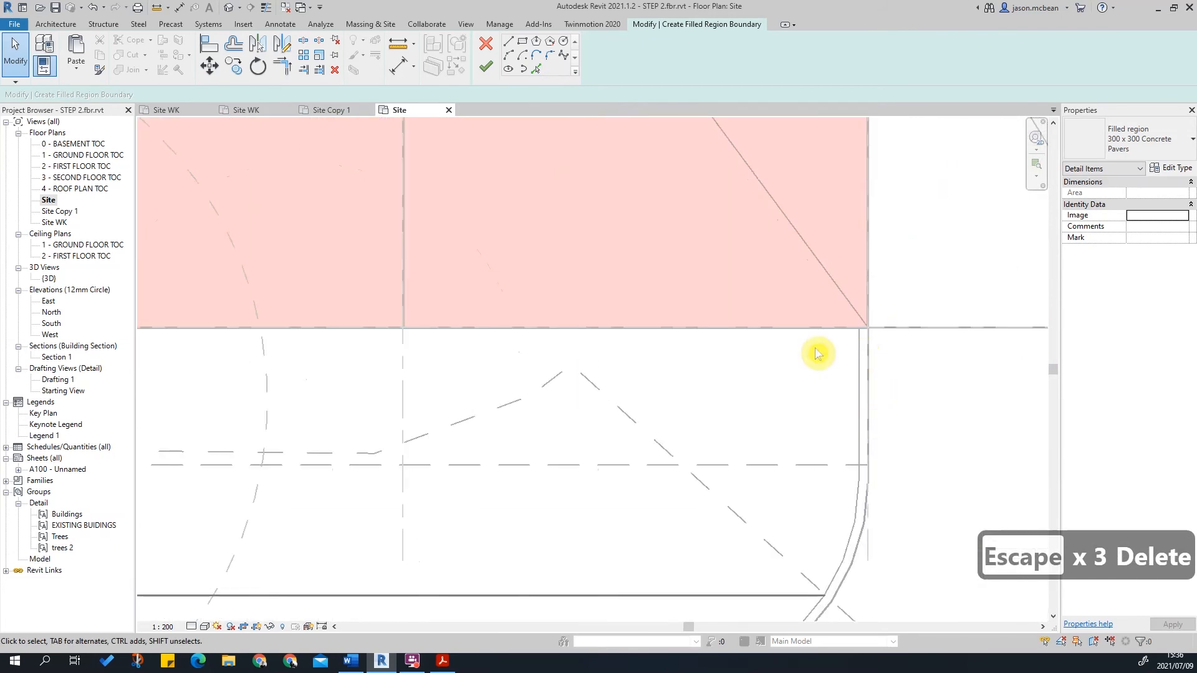
left_click(854, 549)
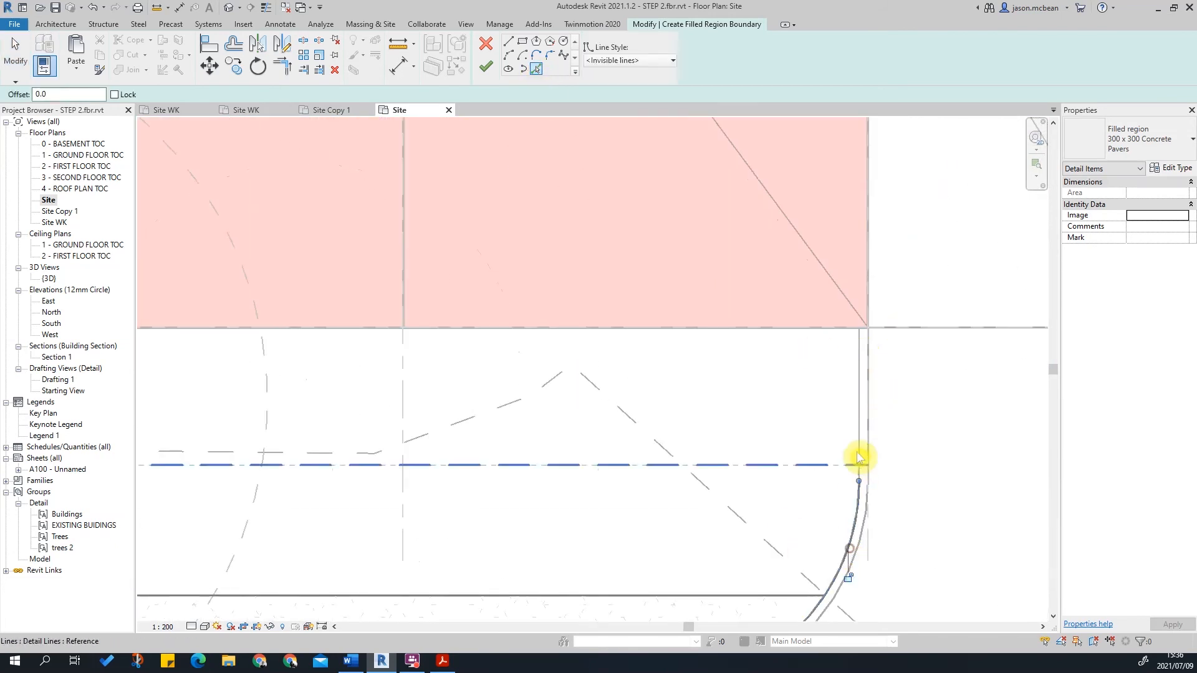
left_click(858, 428)
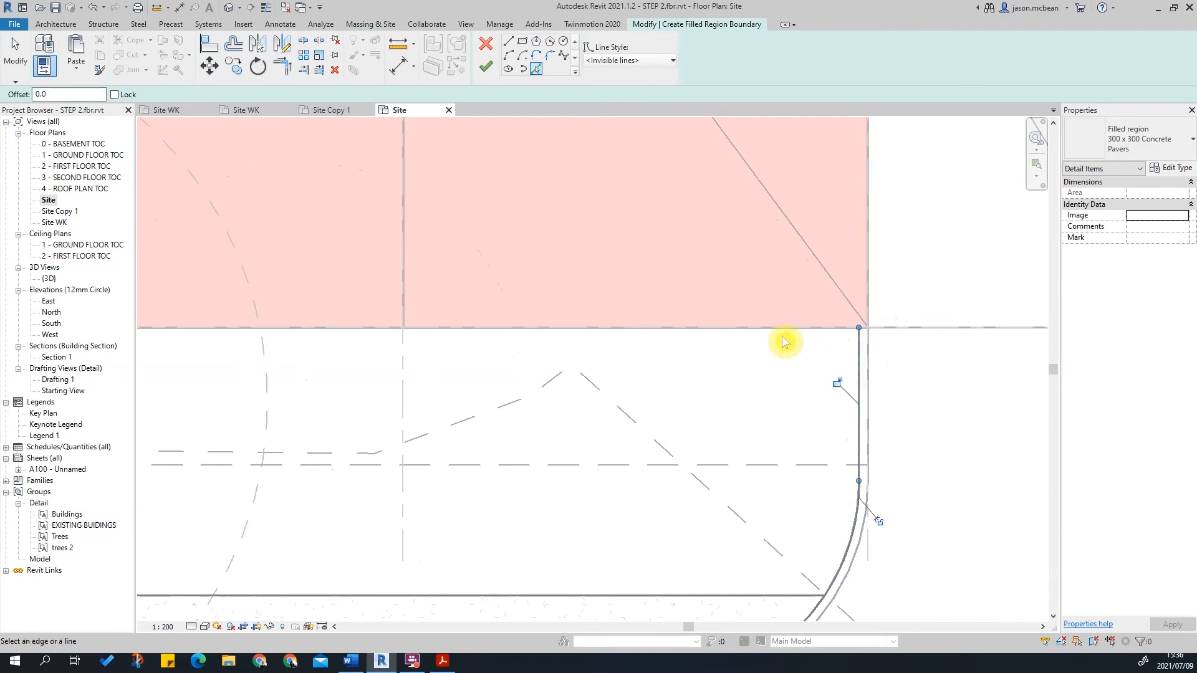
- Pick the property lines along the building's lower and left edges as boundary lines
key("Tab")
key("Tab")
key("Tab")
key("Tab")
key("Tab")
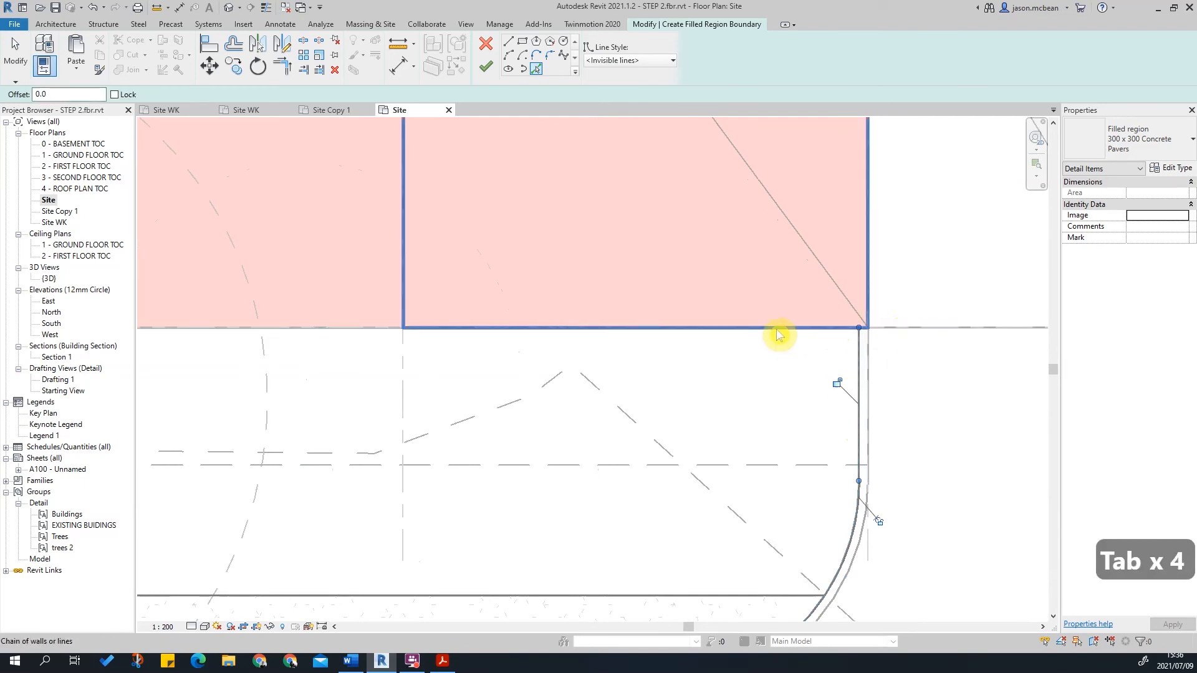
key("Tab")
key("Tab")
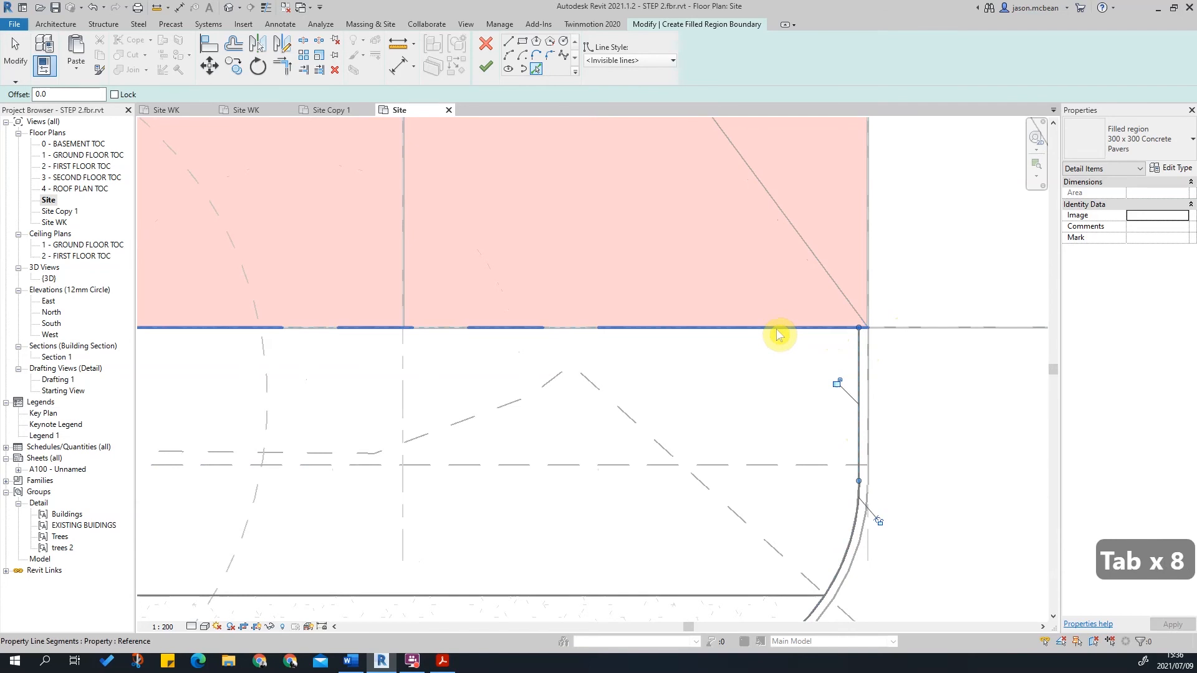
scroll(859, 374, "down", 2)
scroll(990, 399, "down", 2)
scroll(352, 352, "up", 3)
middle_click_drag(428, 344, 495, 442)
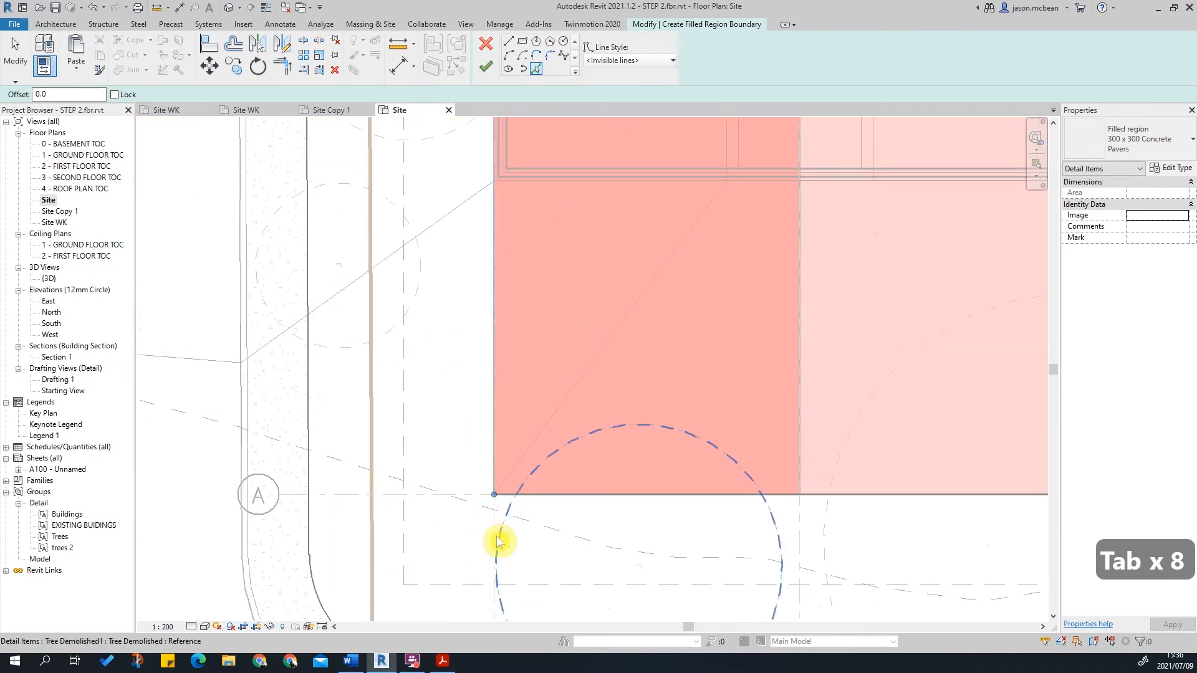
key("Escape")
key("Escape")
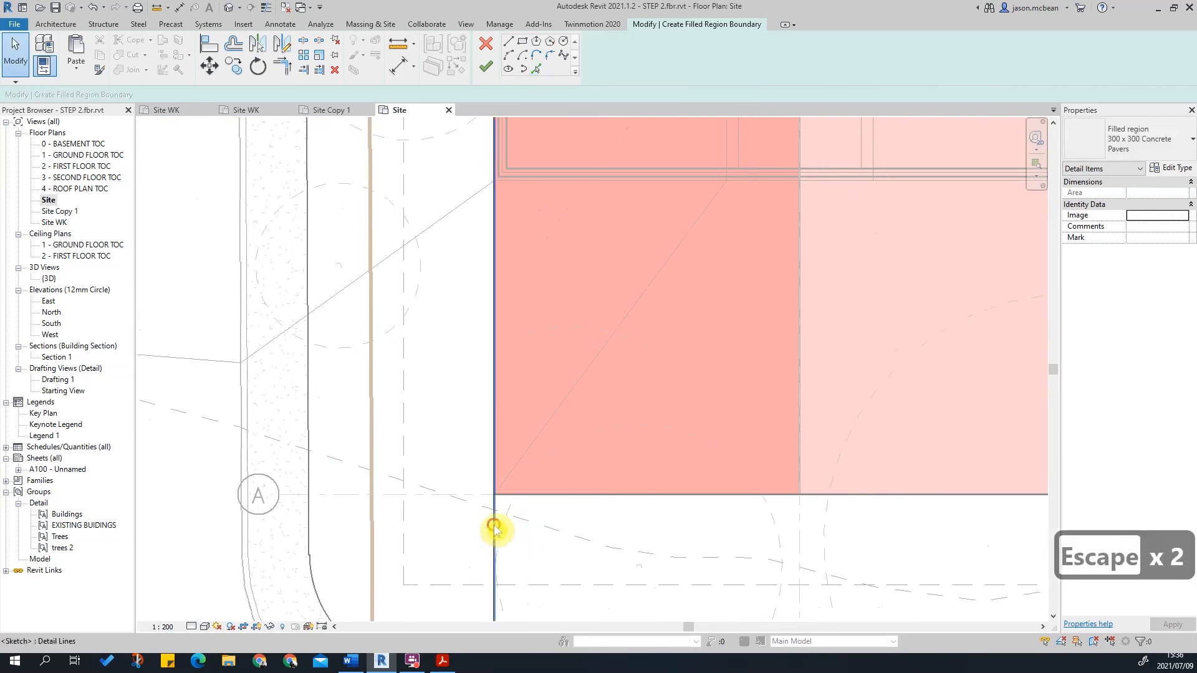
- Temporarily isolate the category of the sketched boundary lines
left_click(496, 527)
key("c")
scroll(568, 397, "down", 4)
key("Escape")
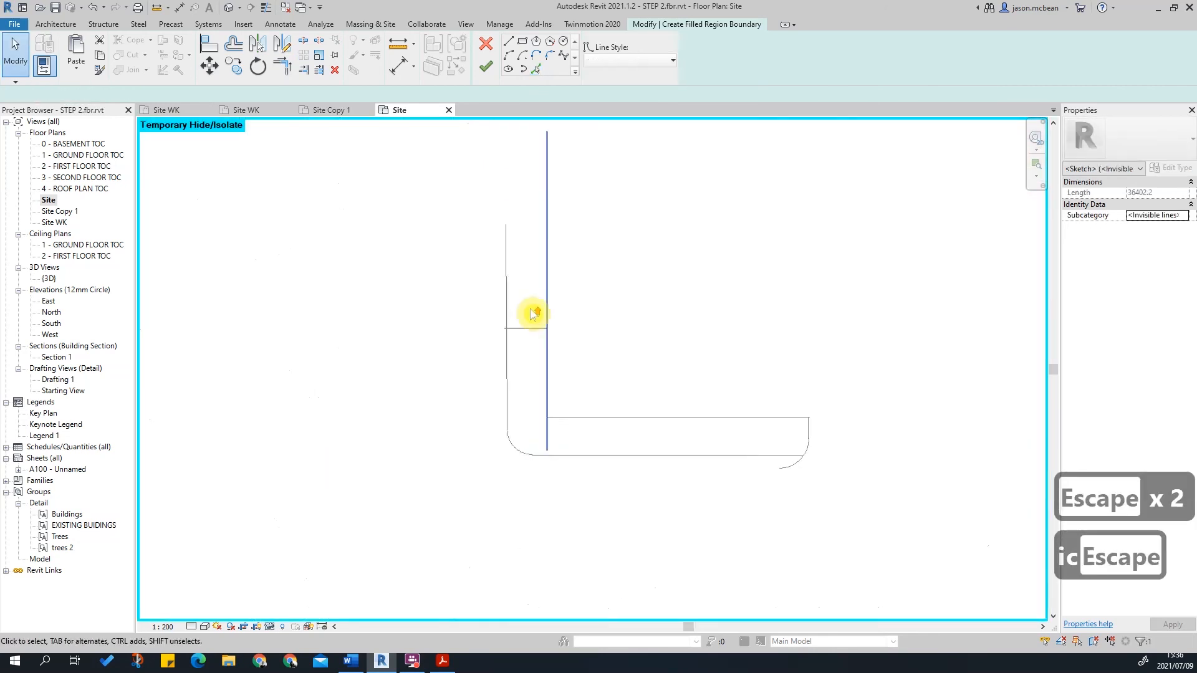
- Trim the boundary's upper end into two clean corners and its vertical line to the inner corner beside the building
scroll(530, 310, "up", 2)
key("t")
key("r")
left_click(483, 359)
left_click(492, 348)
left_click(567, 365)
scroll(566, 459, "down", 3)
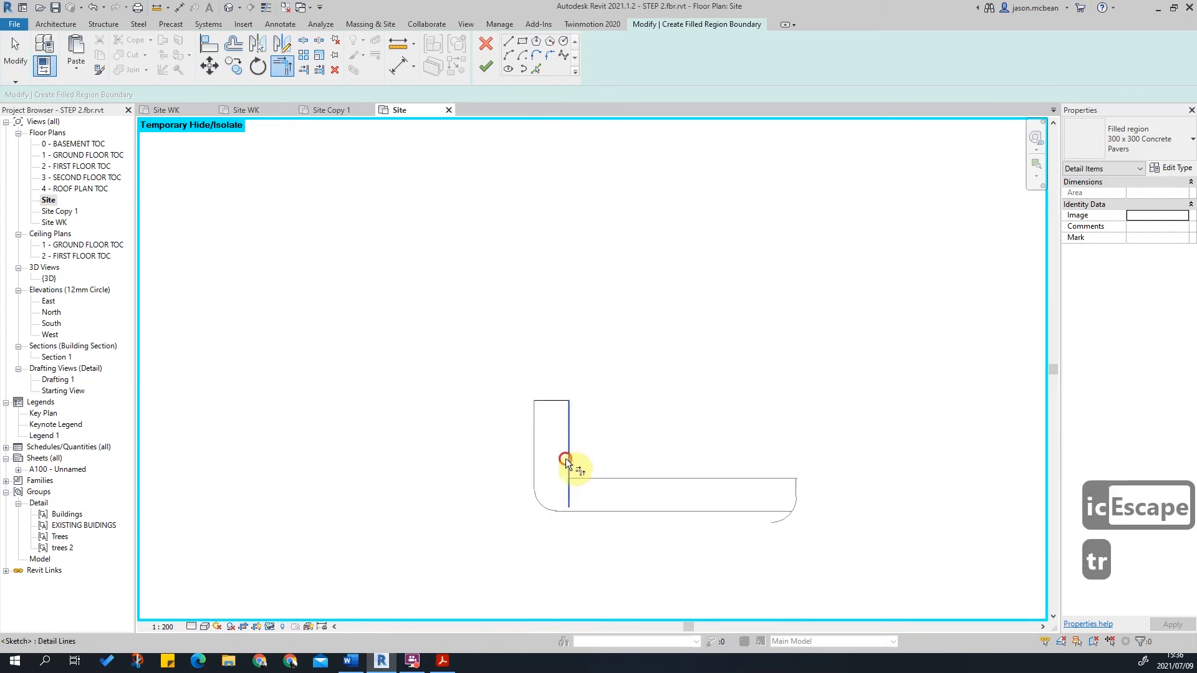
- Trim the boundary's right-hand end so the bottom line meets the kerb arc and the top line meets the short vertical
scroll(787, 525, "up", 5)
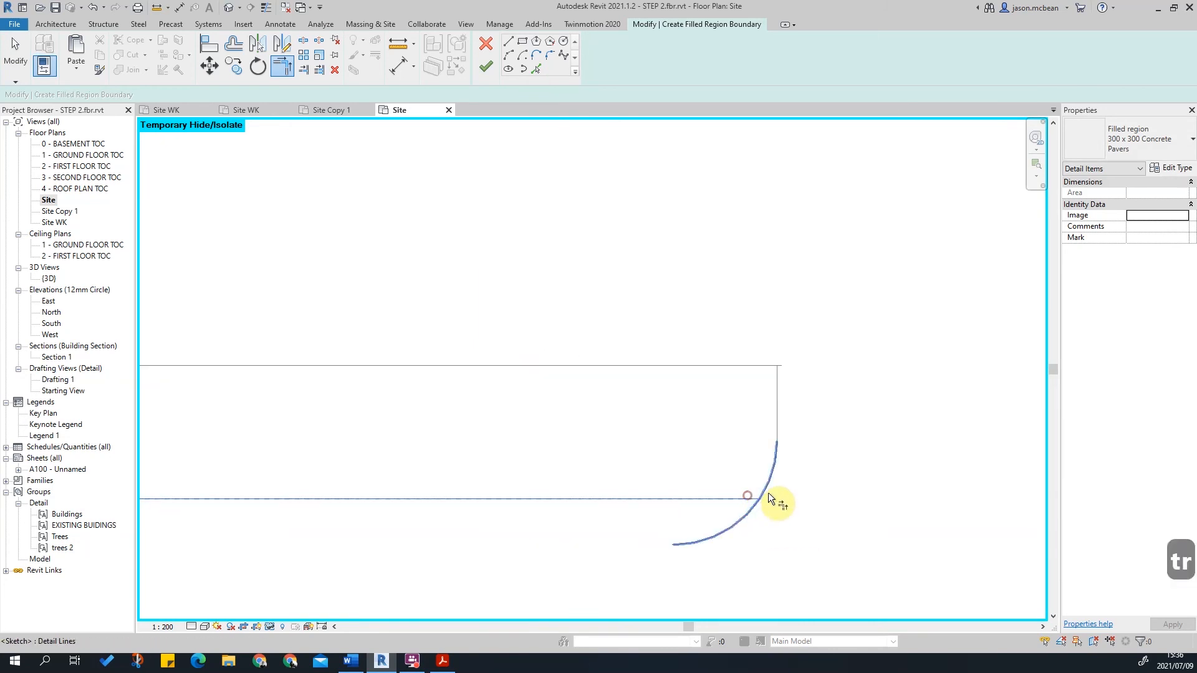
left_click(778, 384)
left_click(766, 365)
scroll(832, 413, "down", 2)
key("Escape")
key("Escape")
key("Tab")
left_click(794, 412)
key("Escape")
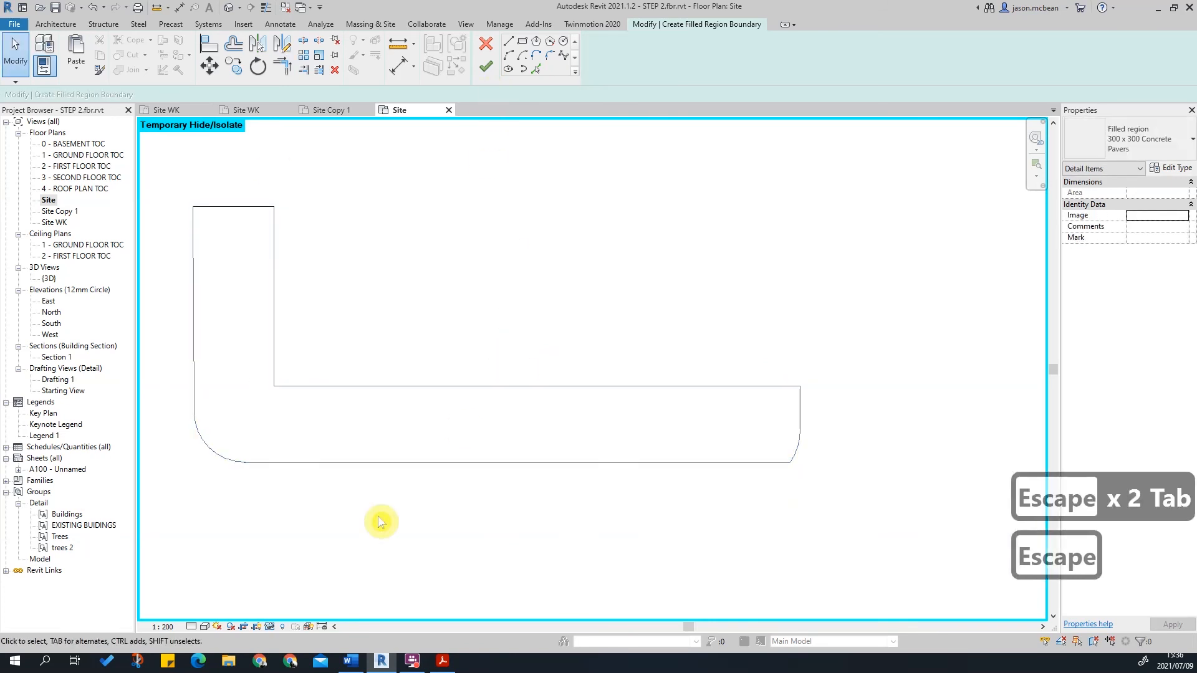
- Reset the temporary isolation and finish the 300 x 300 Concrete Pavers filled region
left_click(271, 627)
left_click(293, 613)
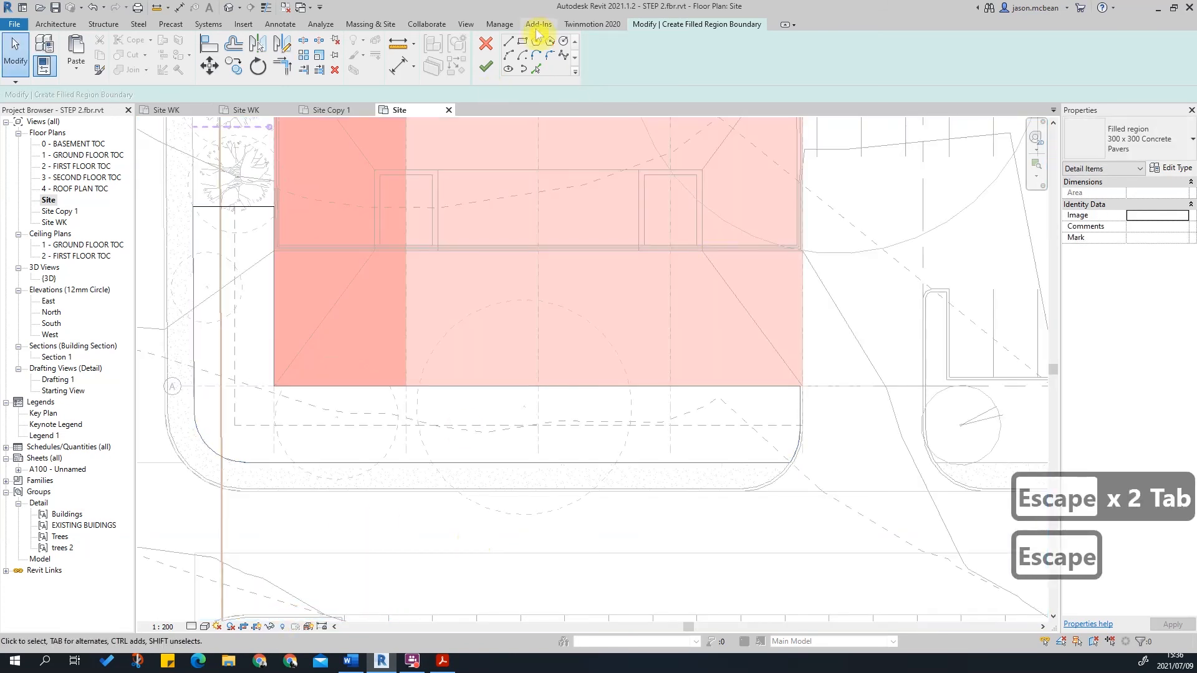
left_click(486, 65)
middle_click_drag(622, 509, 814, 454)
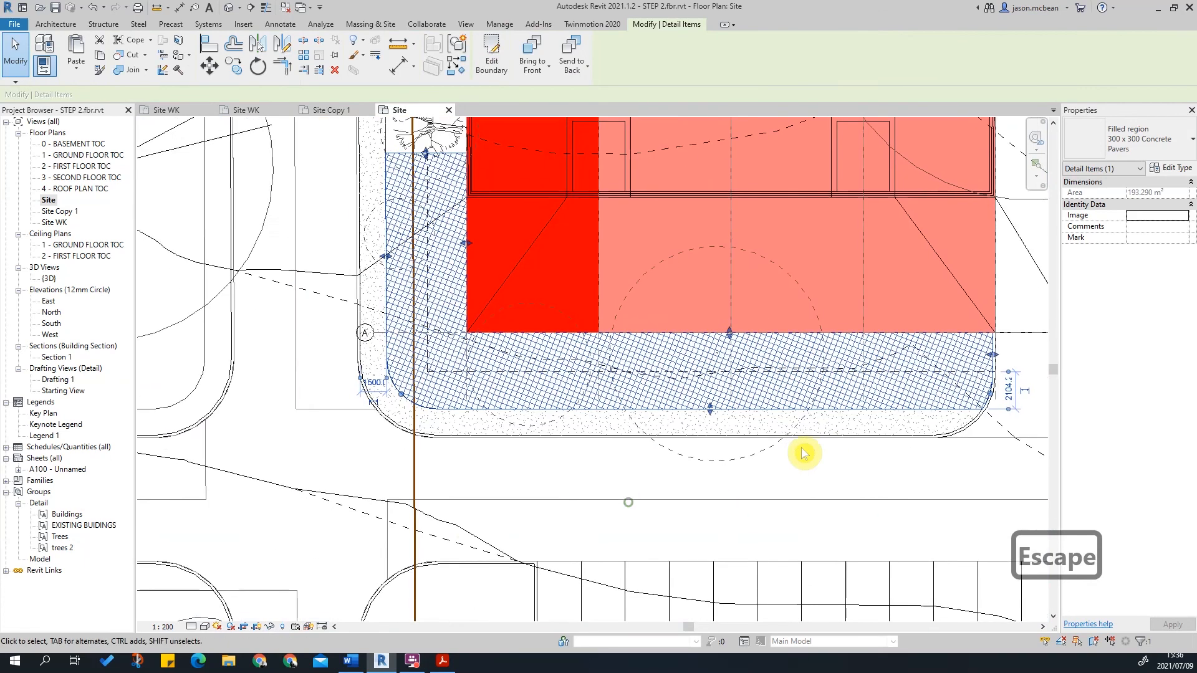
key("Escape")
- Align a joint line of the paver pattern with the vertical dashed grid line below the building
scroll(765, 399, "up", 3)
scroll(672, 324, "up", 3)
key("Escape")
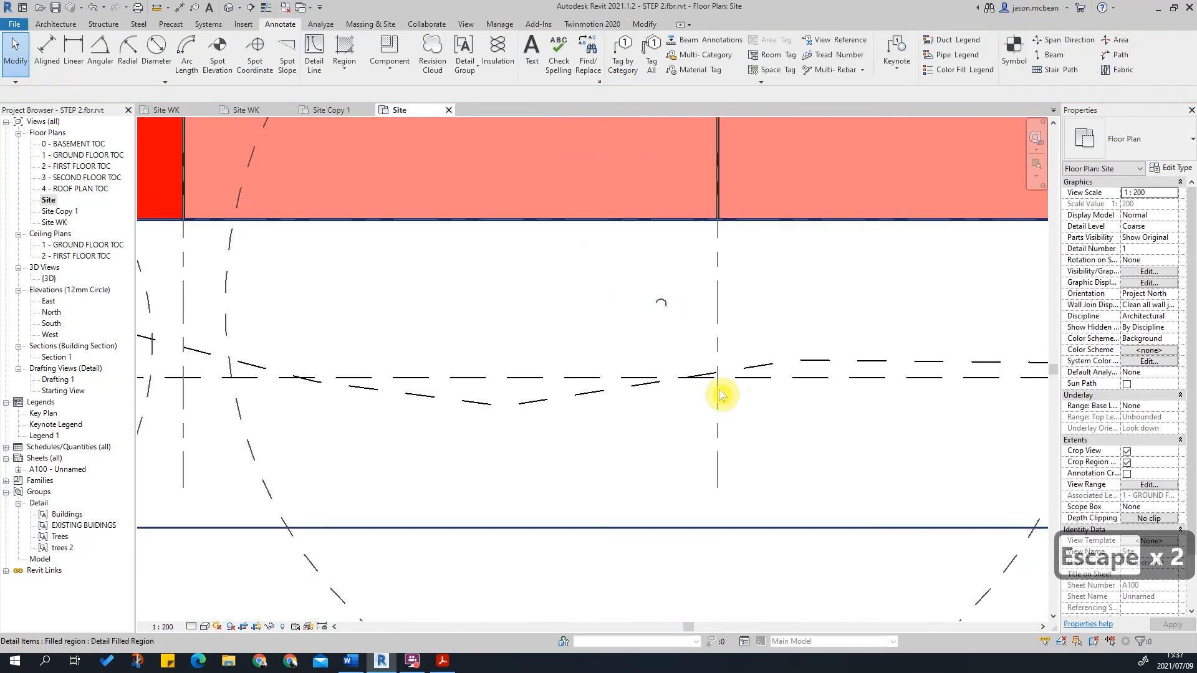
key("Escape")
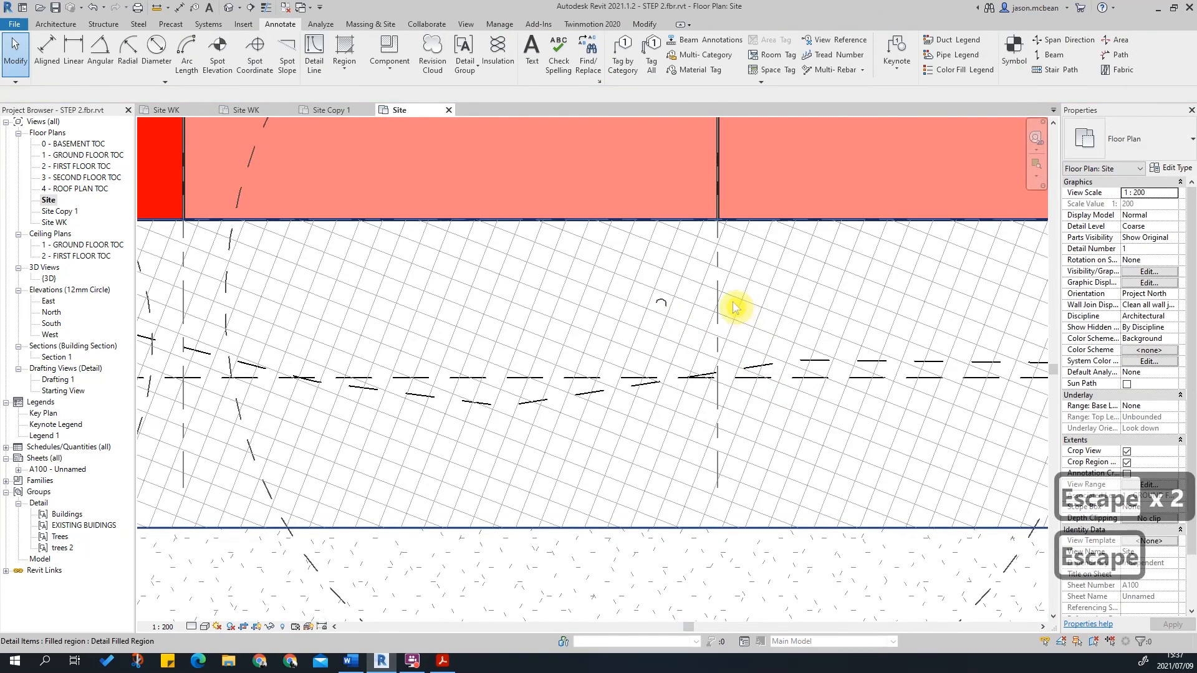
key("a")
key("l")
left_click(726, 400)
left_click(732, 398)
scroll(750, 386, "down", 2)
scroll(749, 277, "up", 2)
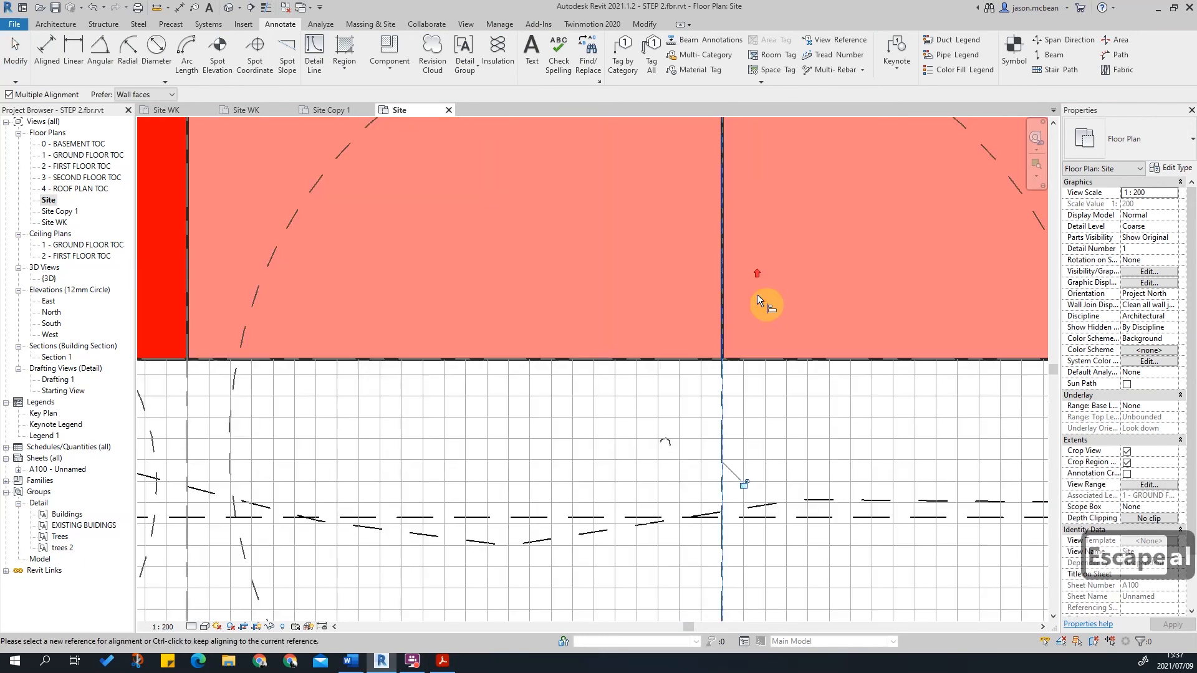
- Align a horizontal joint of the paver pattern with the building's lower edge
scroll(755, 349, "up", 2)
key("Tab")
key("Tab")
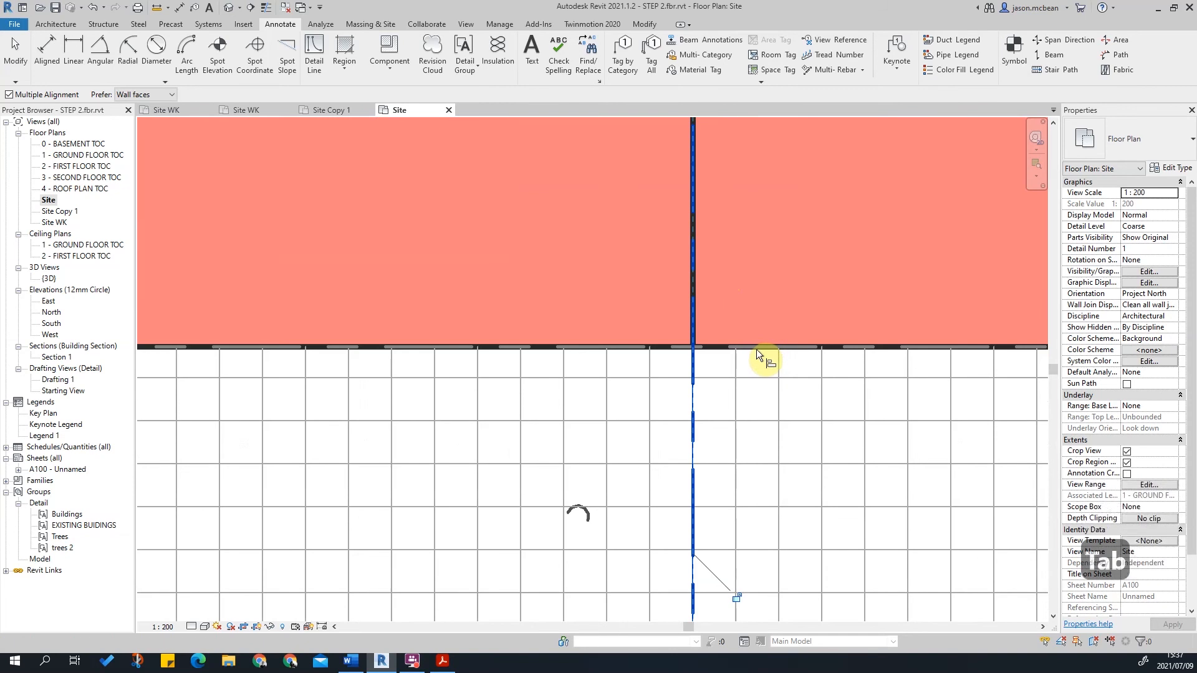
key("Escape")
key("Escape")
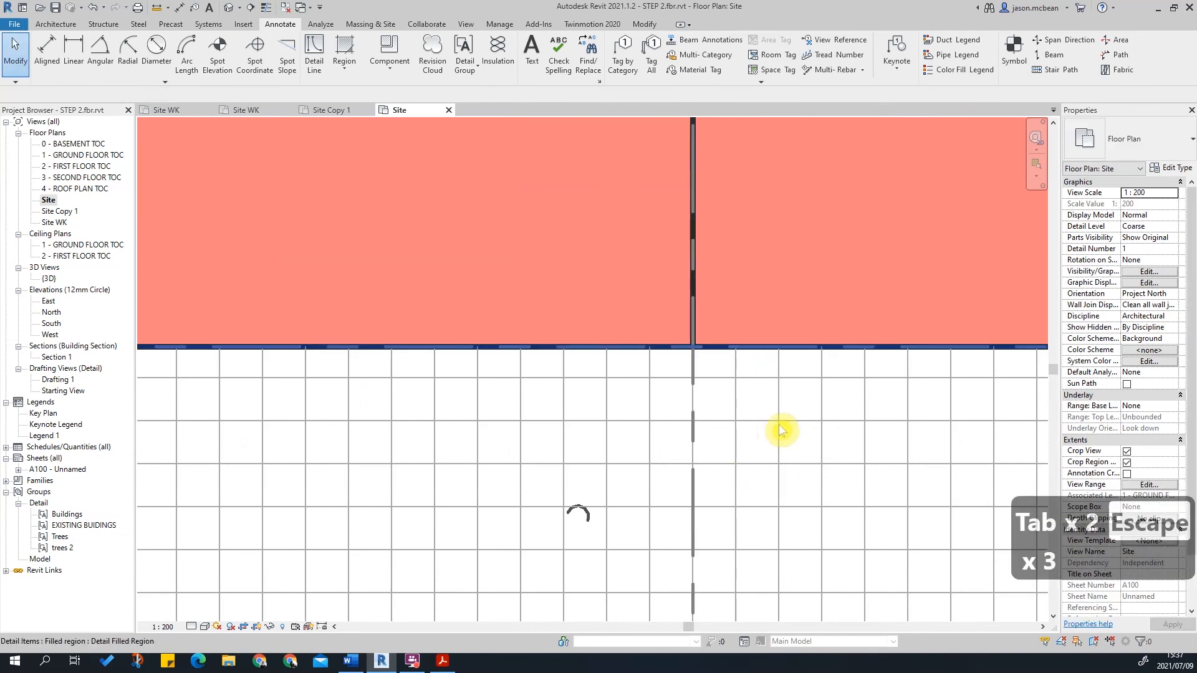
key("l")
left_click(754, 346)
left_click(758, 380)
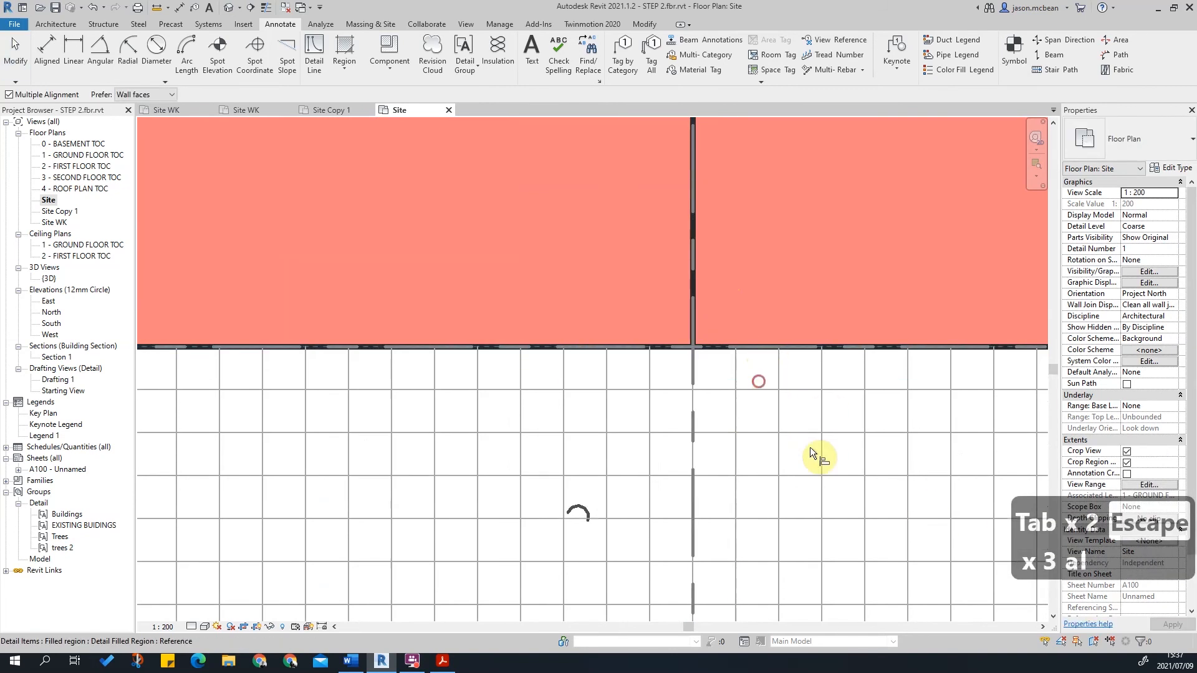
scroll(814, 444, "down", 3)
key("Escape")
key("Escape")
scroll(732, 437, "down", 3)
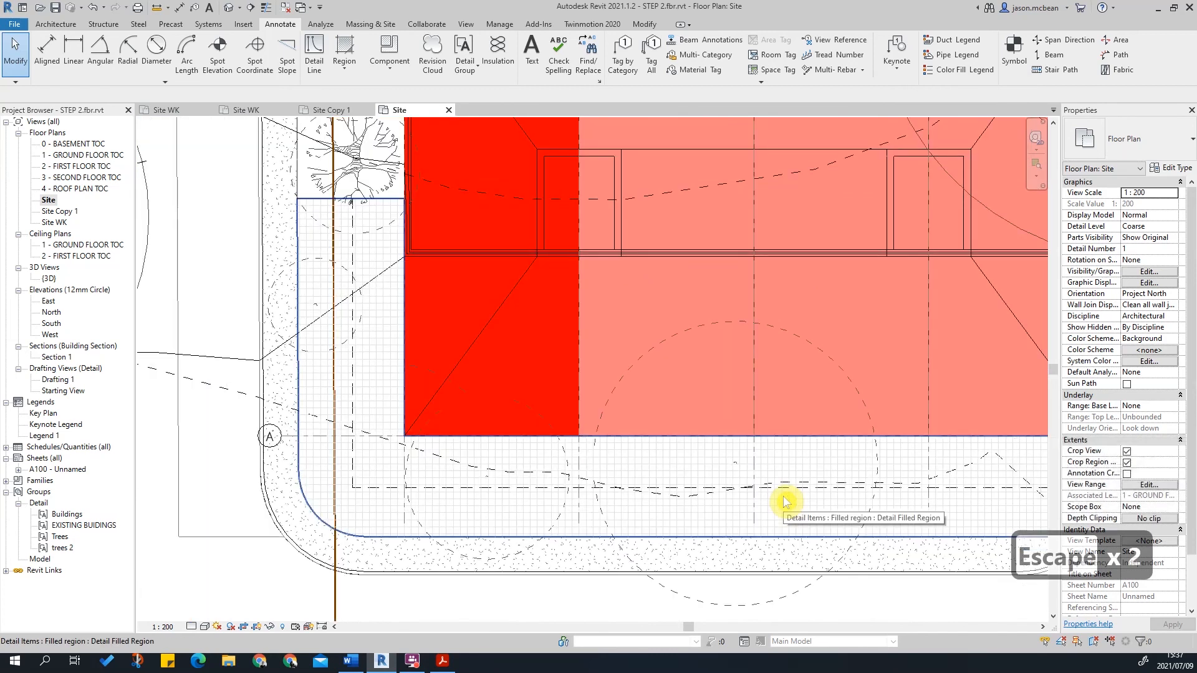
- Send the 300 x 300 Concrete Pavers region behind the other detail items and deselect it
left_click(662, 505)
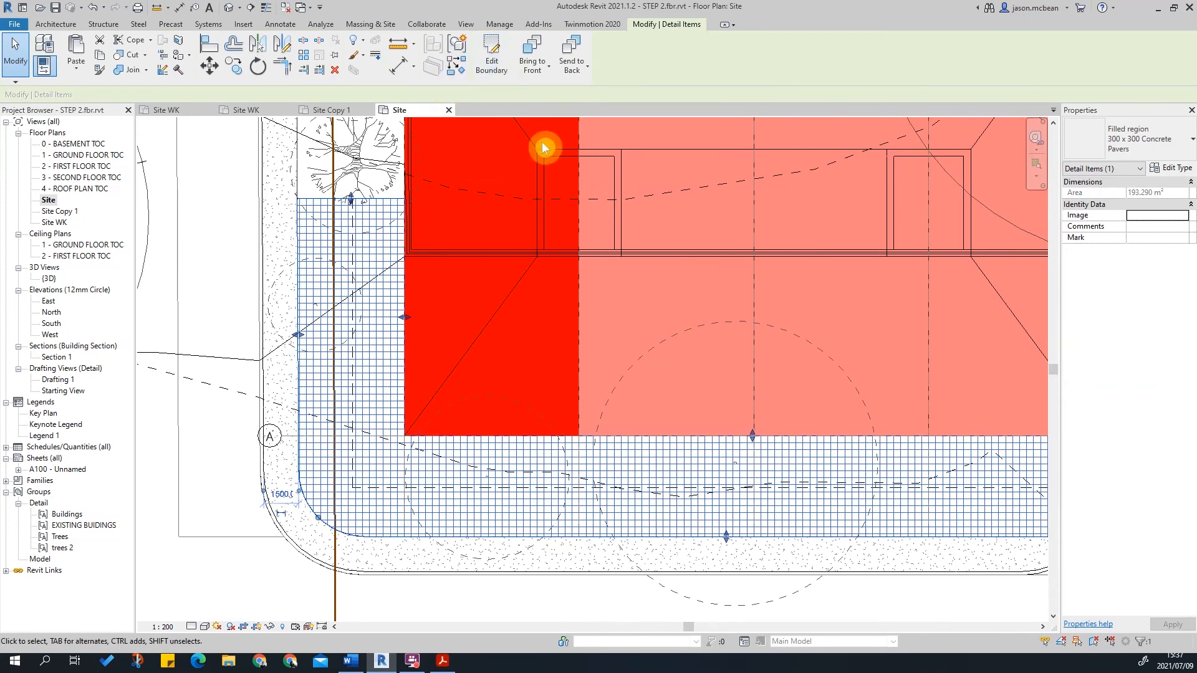
left_click(574, 66)
left_click(548, 117)
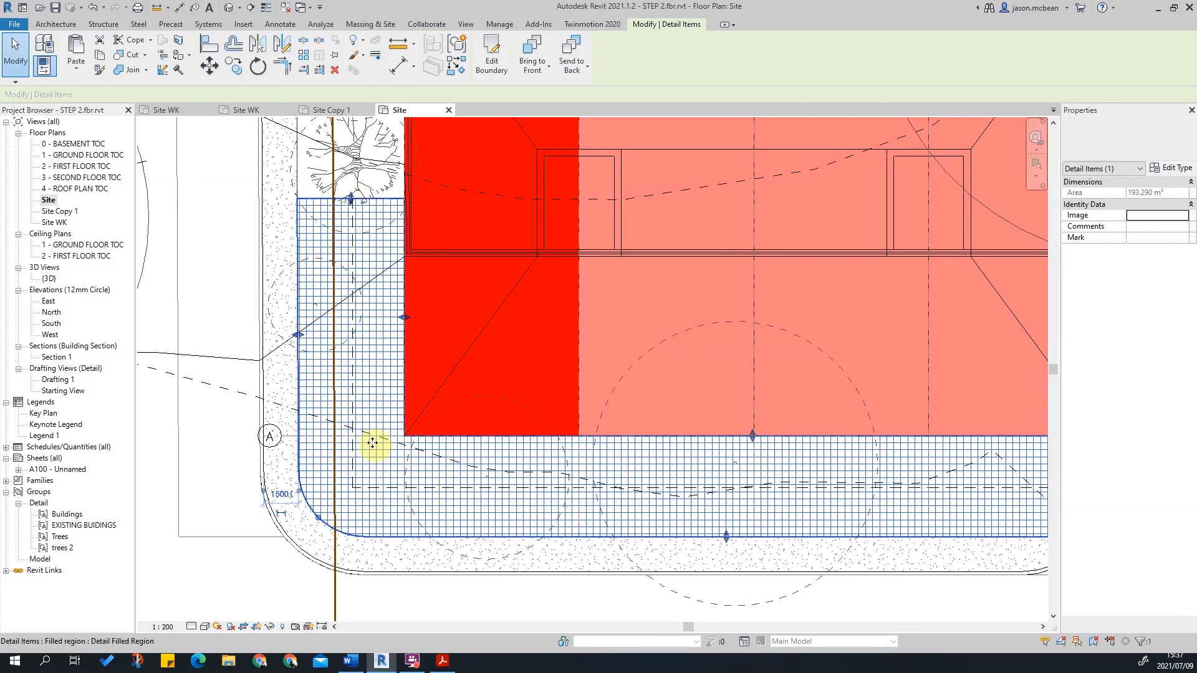
scroll(411, 308, "down", 3)
key("Escape")
key("Escape")
key("Escape")
key("Escape")
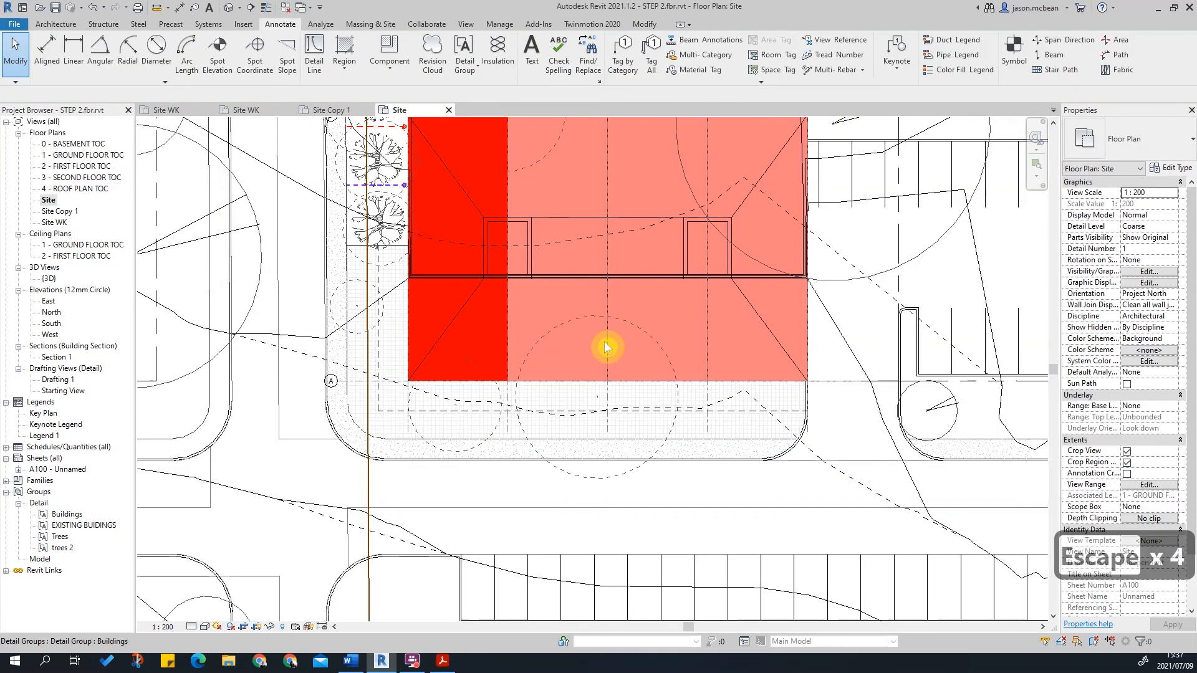
- Examine the new paving around the building and the trees on the overall site plan
scroll(610, 342, "down", 2)
middle_click_drag(523, 257, 508, 350)
scroll(507, 350, "down", 2)
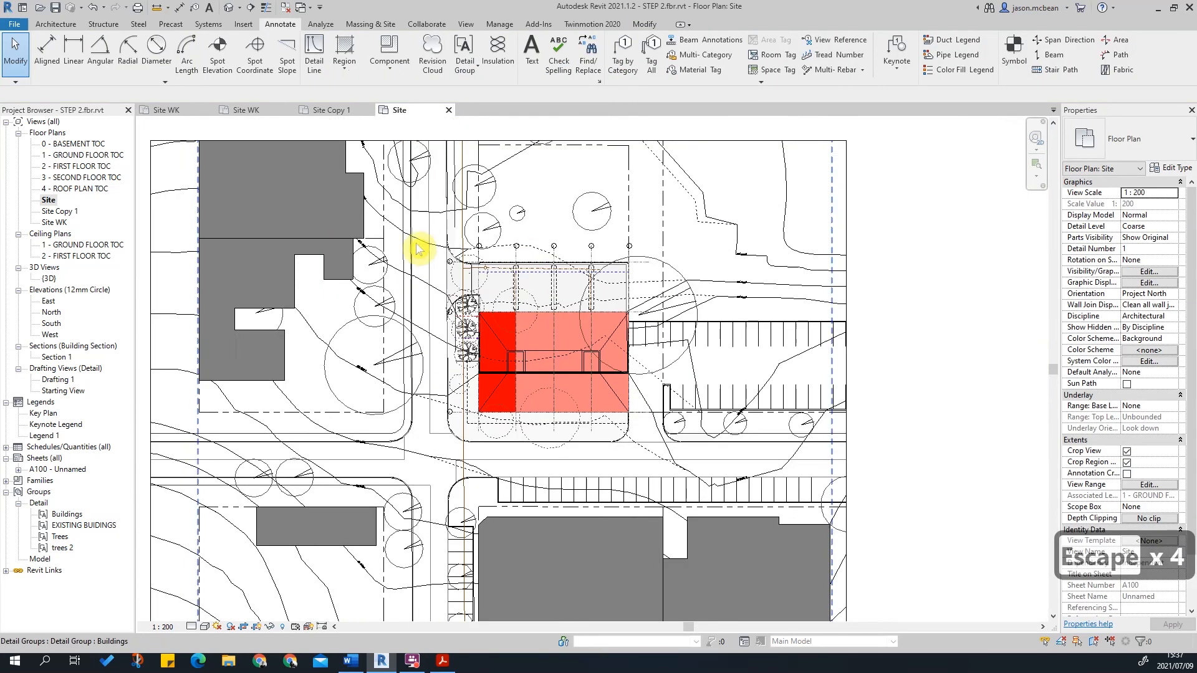
middle_click_drag(662, 483, 657, 452)
scroll(452, 340, "up", 4)
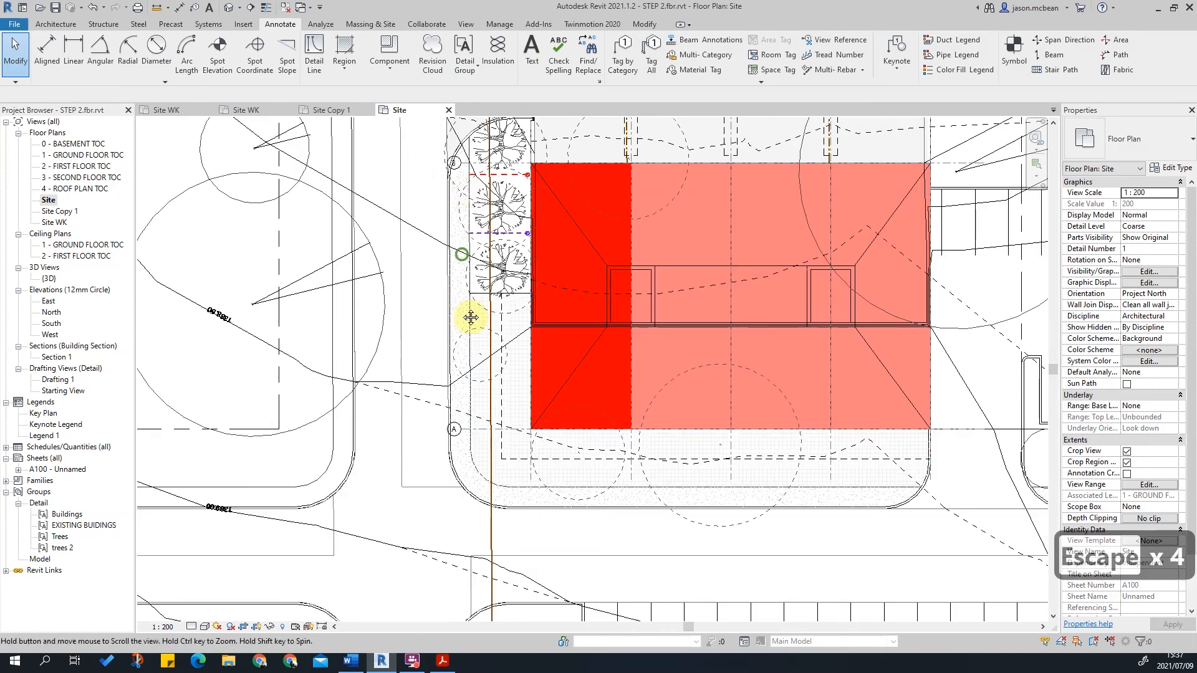
scroll(487, 374, "down", 1)
scroll(548, 326, "up", 4)
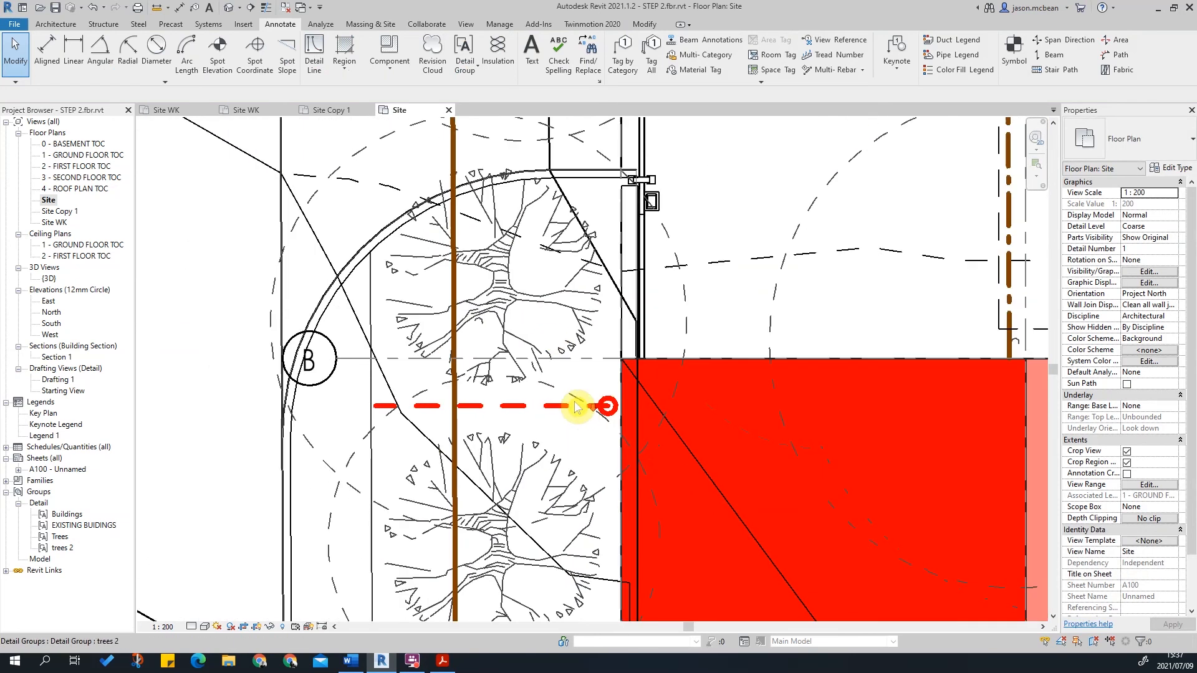
scroll(553, 347, "down", 3)
middle_click_drag(553, 348, 471, 287)
scroll(471, 287, "down", 3)
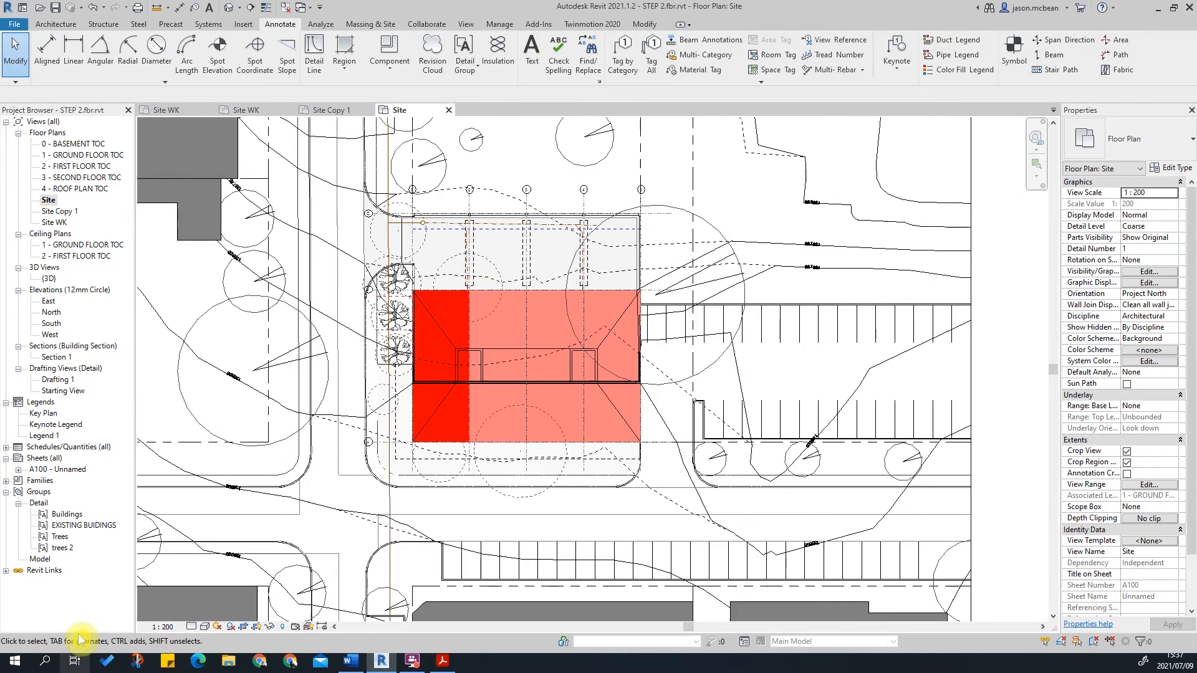
- Open sheet A100 - Unnamed to view the site plan on it
double_click(58, 469)
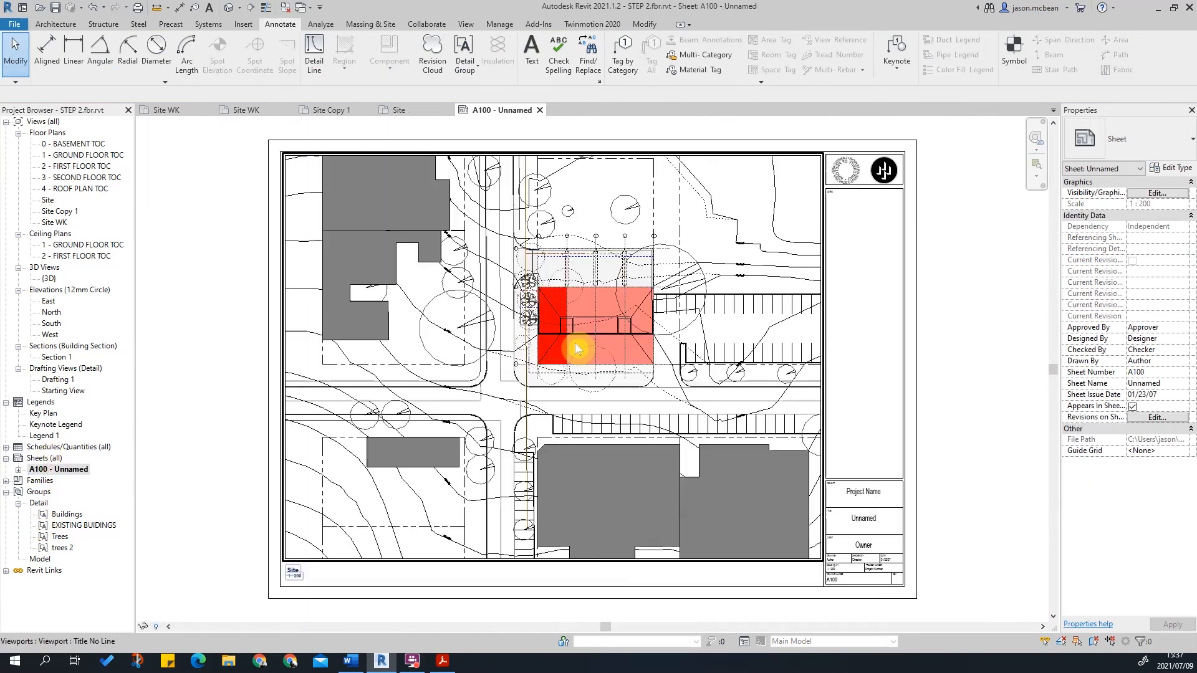
- Open the Site floor plan listed under sheet A100 - Unnamed
scroll(603, 400, "up", 3)
scroll(603, 400, "up", 3)
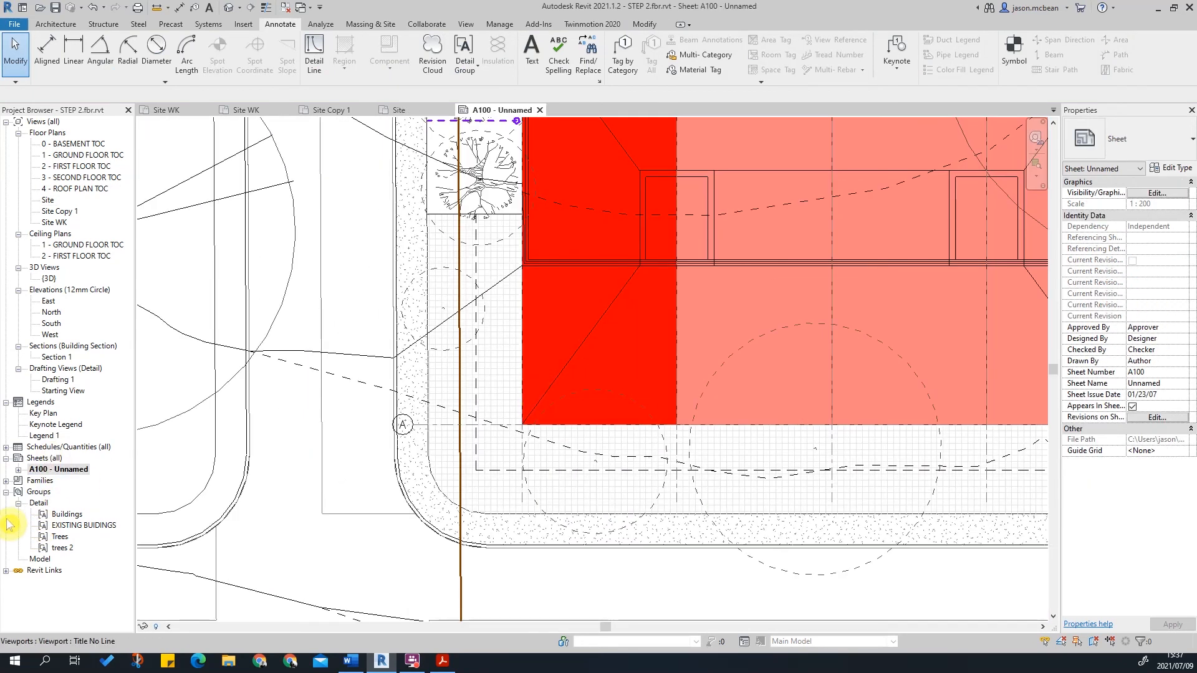
left_click(19, 469)
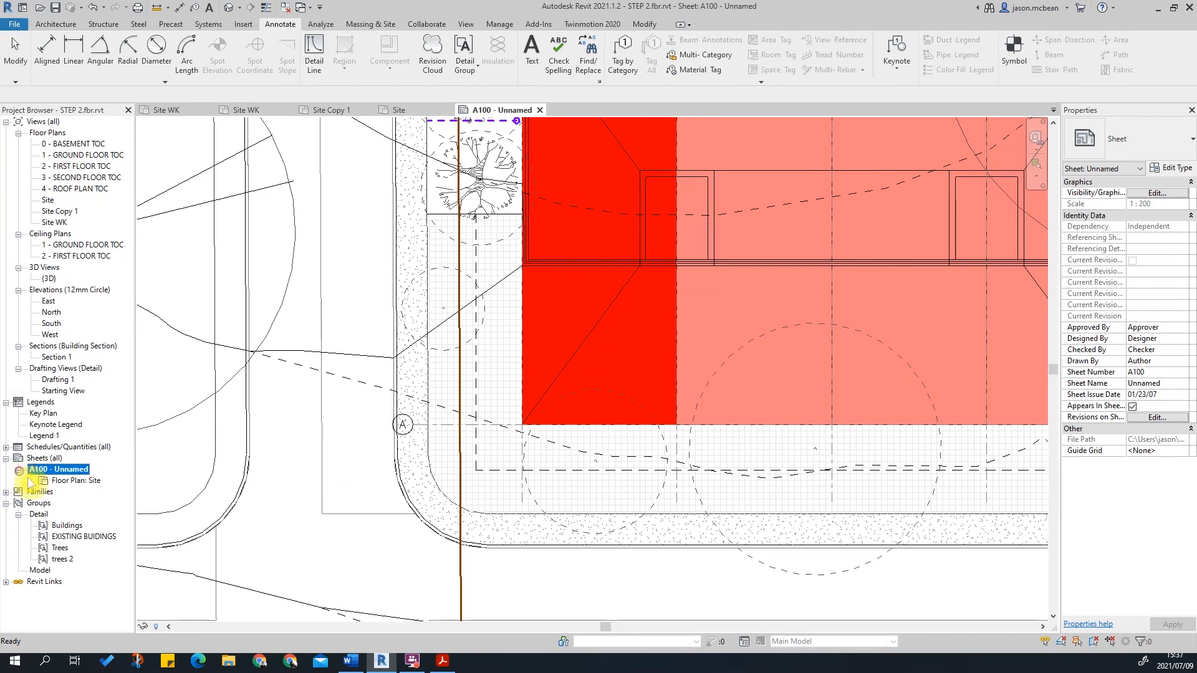
double_click(69, 480)
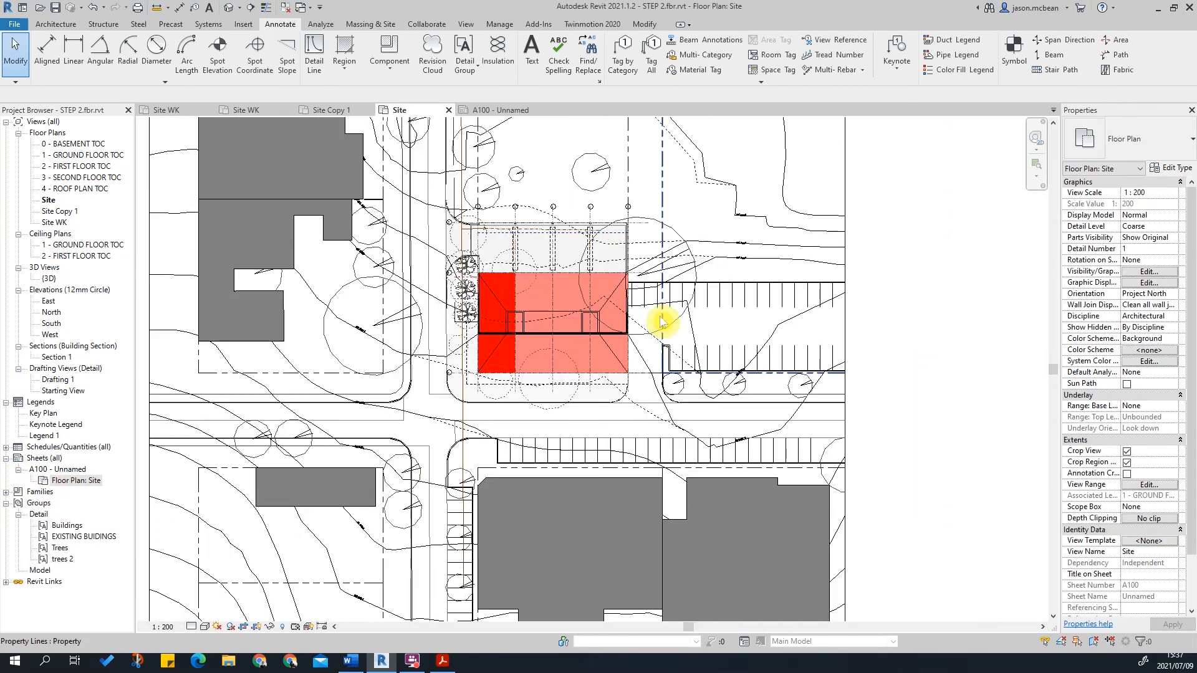
key("v")
key("g")
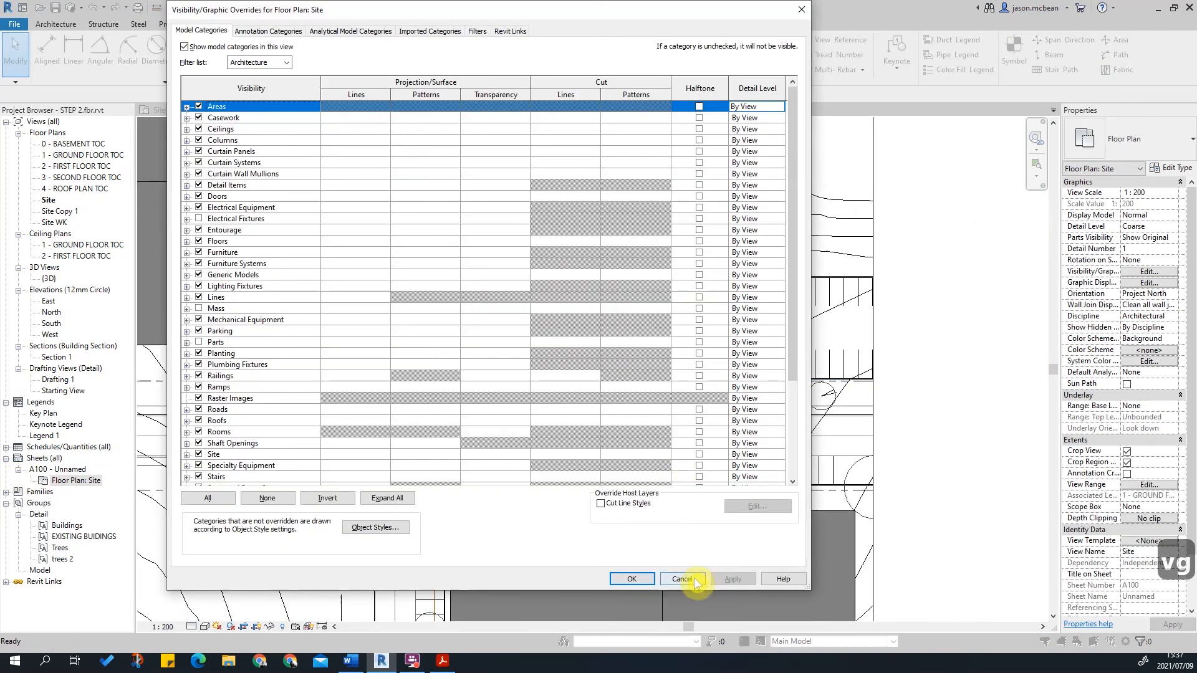
left_click(681, 578)
scroll(542, 387, "up", 3)
- Switch to SitePlan_ARC.pdf in Adobe Acrobat and examine its boundary lines, paving and parking around ERF 1/195
left_click(442, 661)
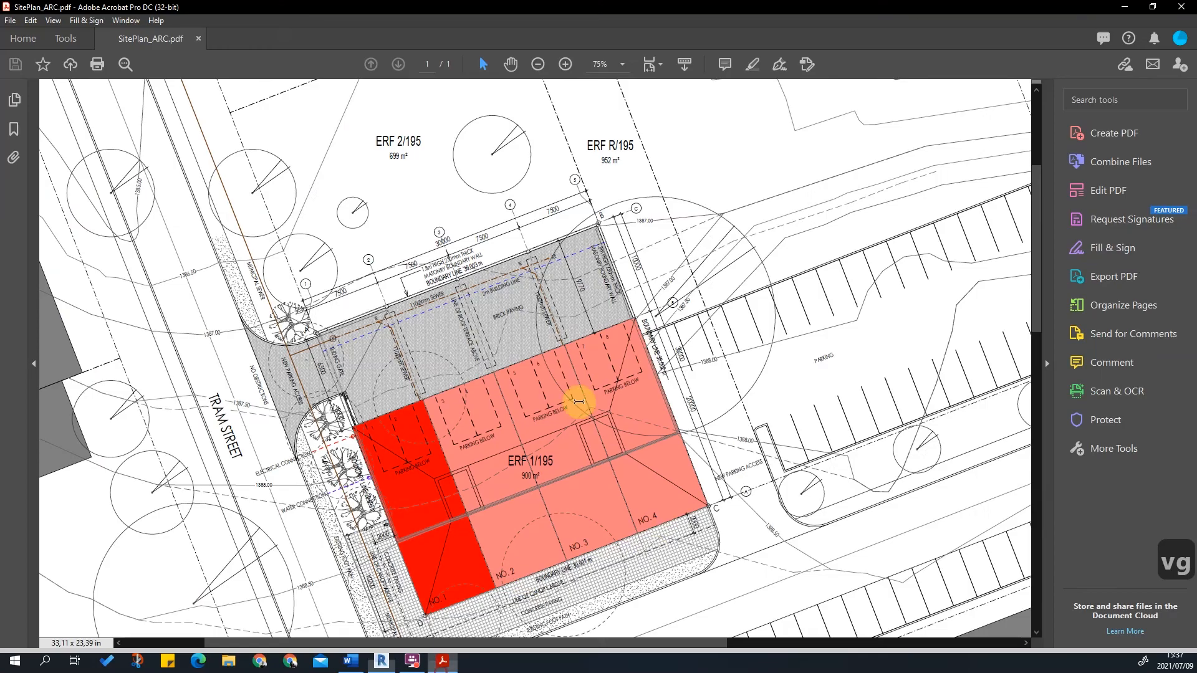
scroll(678, 560, "up", 5, "ctrl")
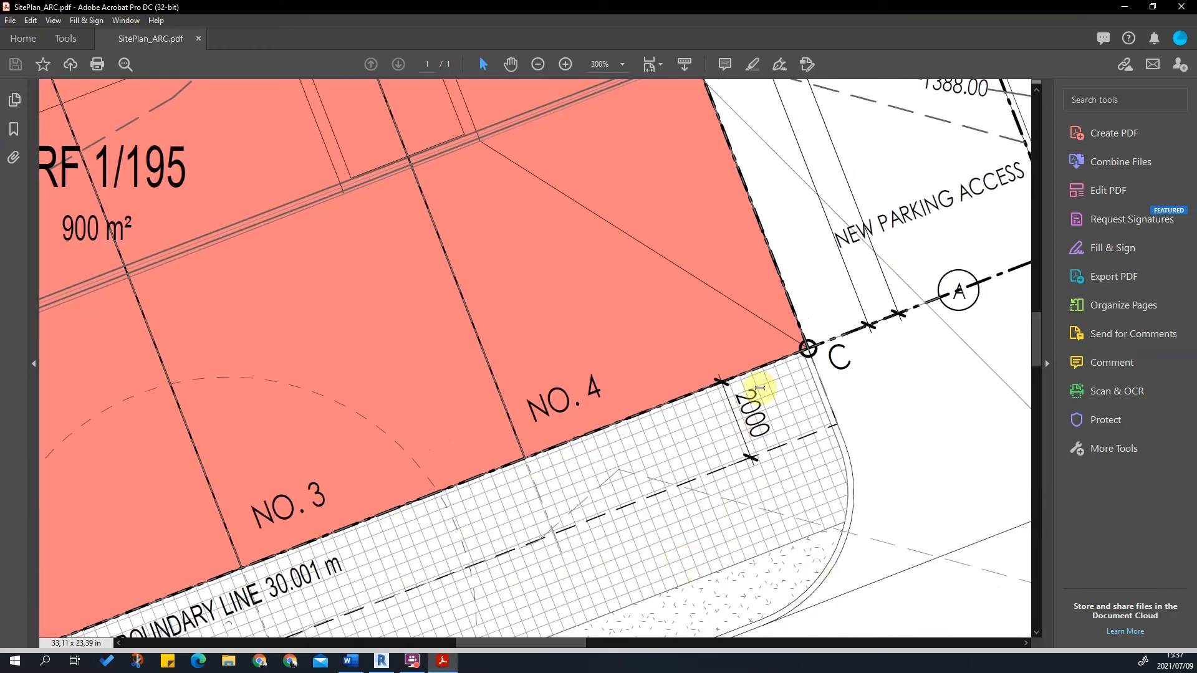
scroll(754, 421, "down", 4, "ctrl")
scroll(200, 126, "up", 3, "ctrl")
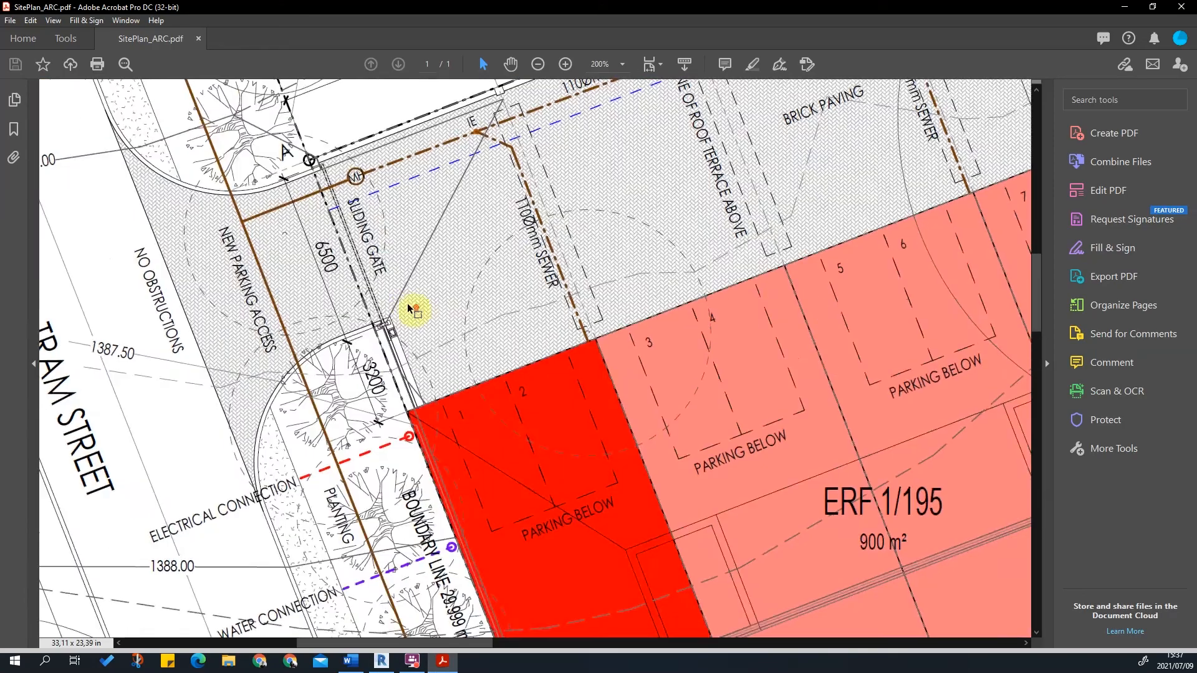
scroll(414, 307, "up", 2, "ctrl")
scroll(414, 307, "down", 3, "ctrl")
scroll(293, 193, "down", 2, "ctrl")
scroll(339, 201, "up", 1, "ctrl")
scroll(444, 315, "up", 3, "ctrl")
scroll(444, 312, "down", 1)
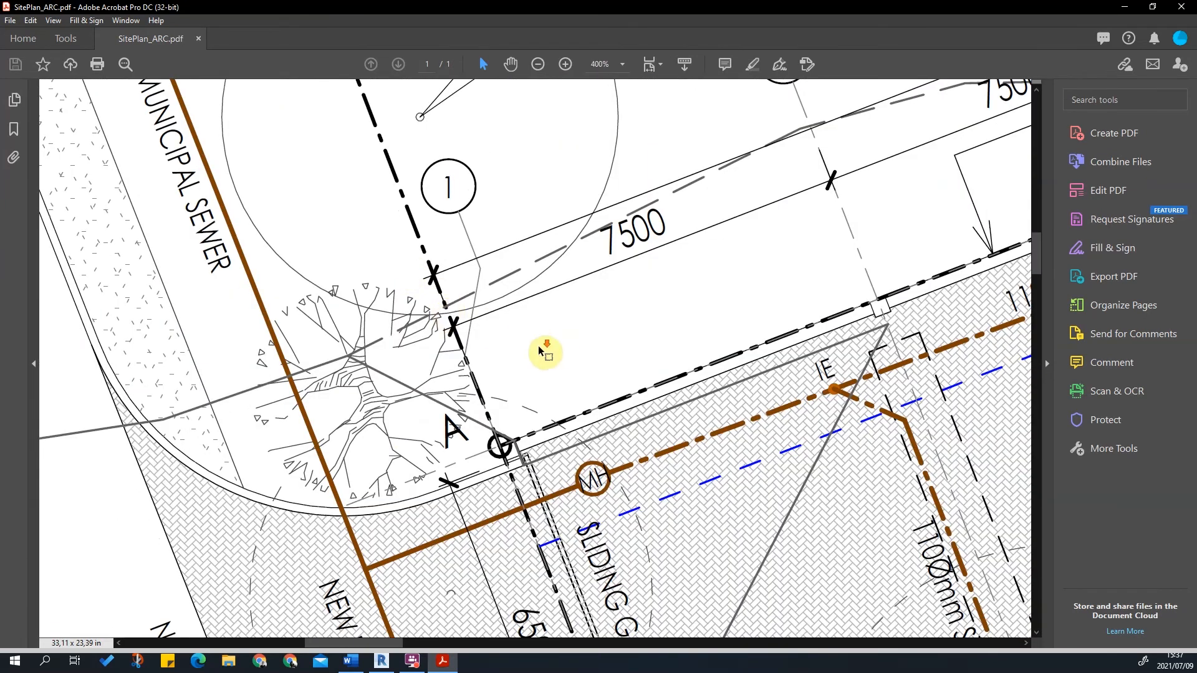
scroll(554, 347, "down", 4, "ctrl")
scroll(332, 385, "up", 4, "ctrl")
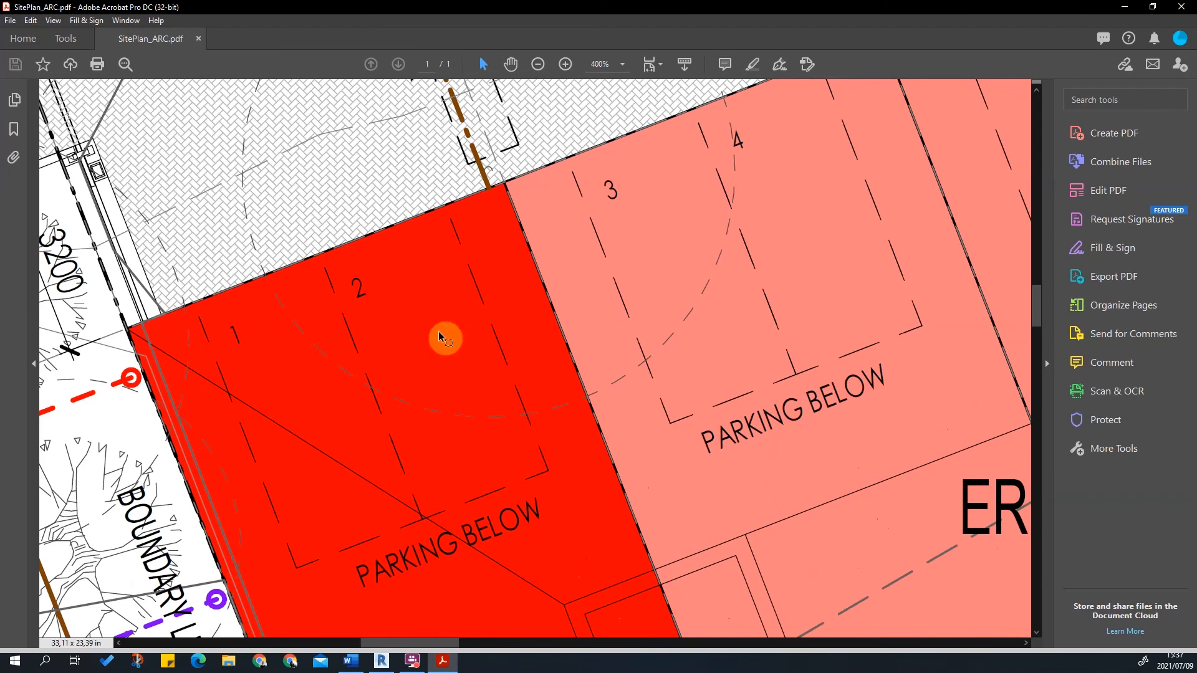
scroll(407, 201, "down", 4, "ctrl")
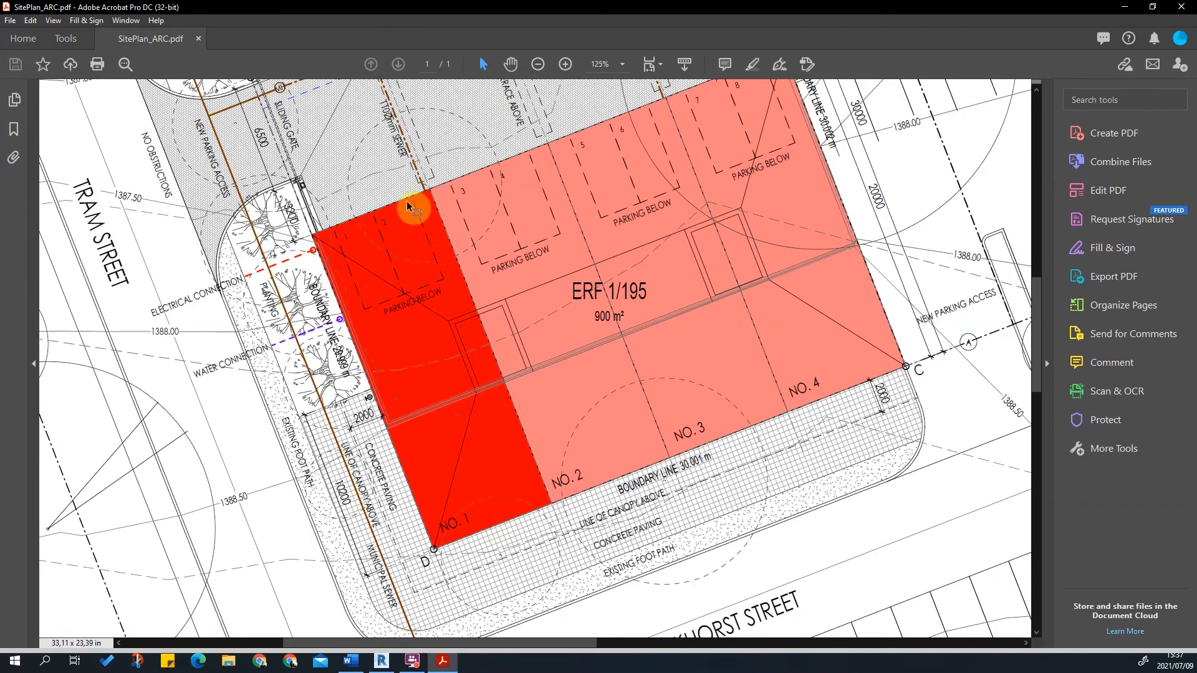
scroll(991, 337, "up", 4, "ctrl")
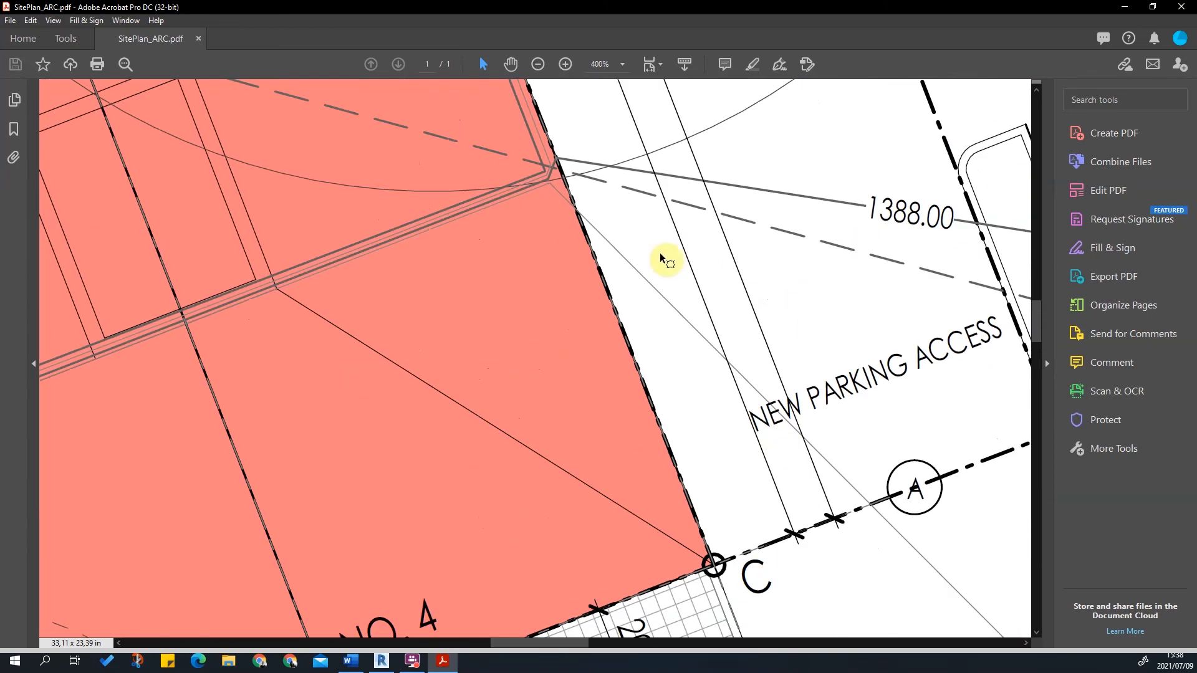
- Switch back to Revit and open Object Styles from the Site floor plan's Visibility/Graphic Overrides
left_click(382, 661)
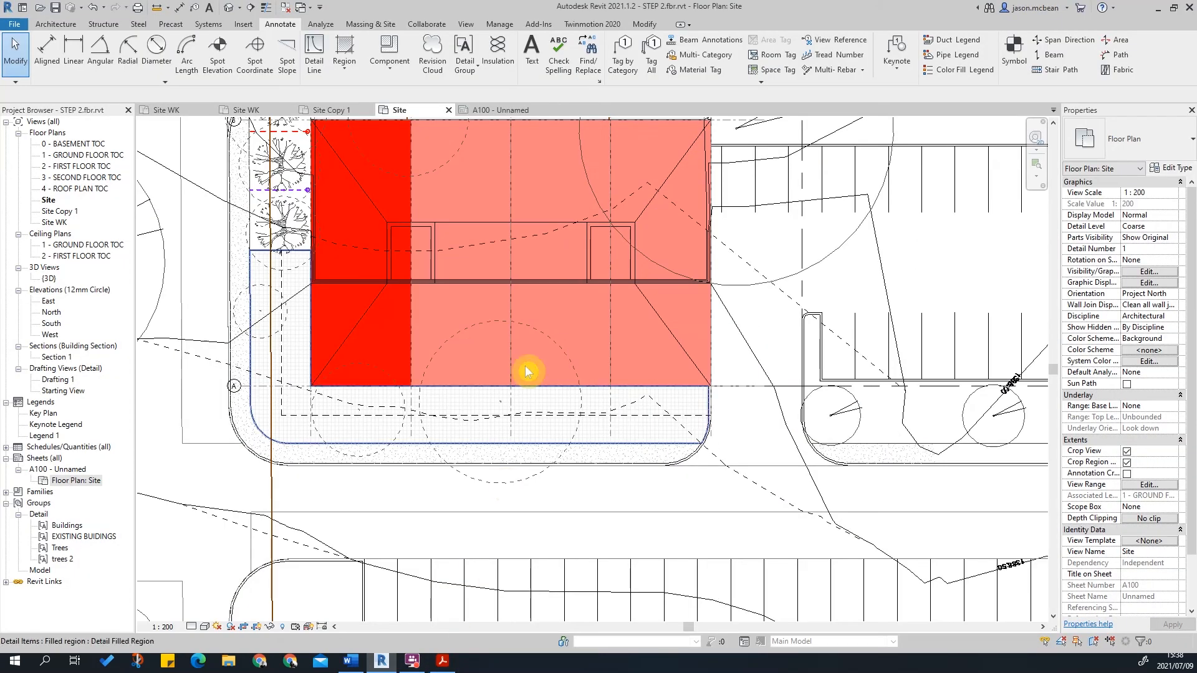
scroll(766, 352, "up", 3)
scroll(686, 485, "up", 2)
scroll(700, 386, "down", 3)
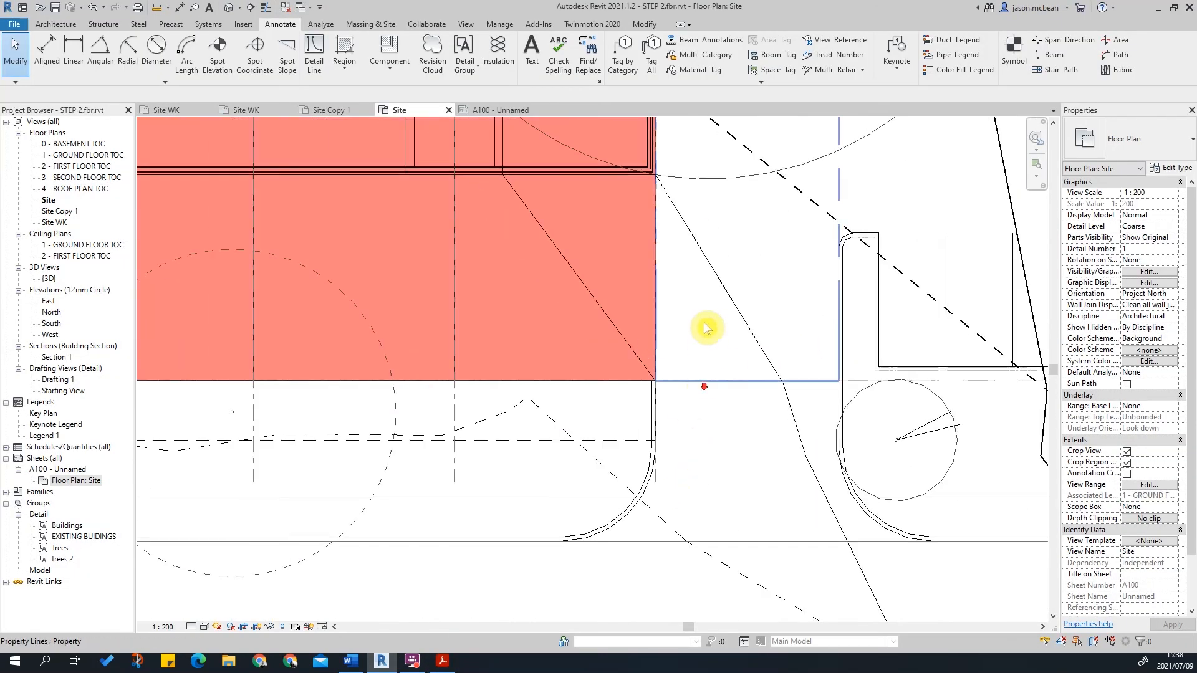
middle_click_drag(703, 322, 682, 387)
scroll(672, 376, "down", 2)
key("Escape")
middle_click_drag(703, 287, 720, 315)
key("v")
key("g")
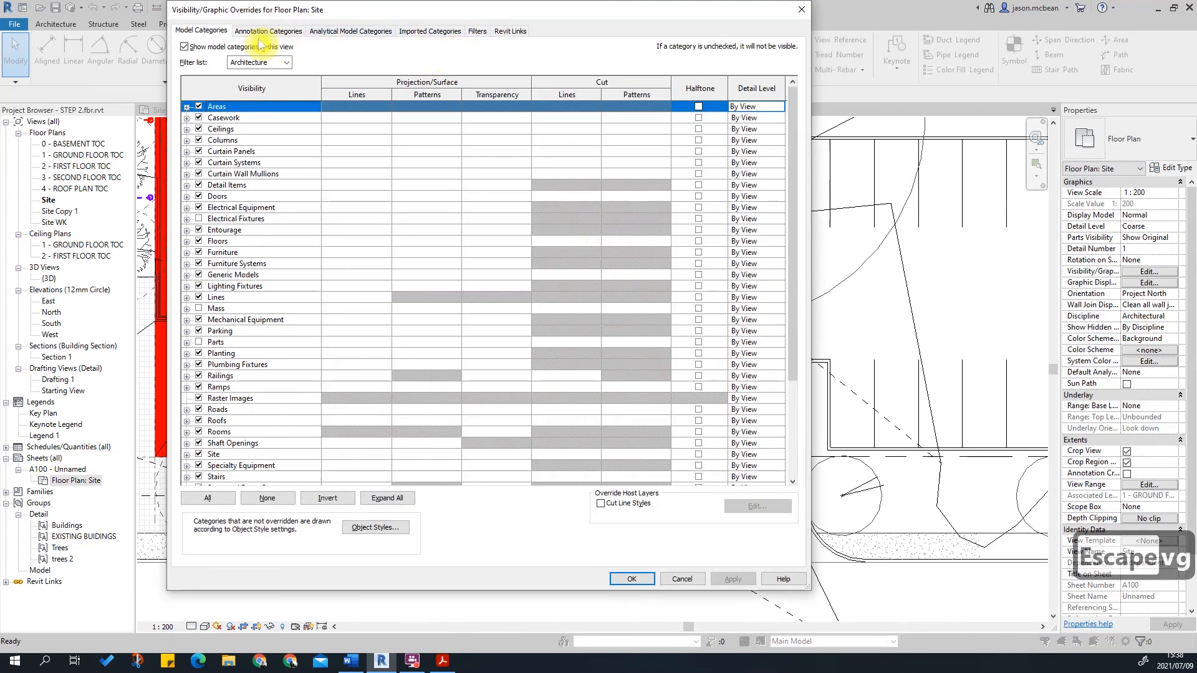
left_click(376, 528)
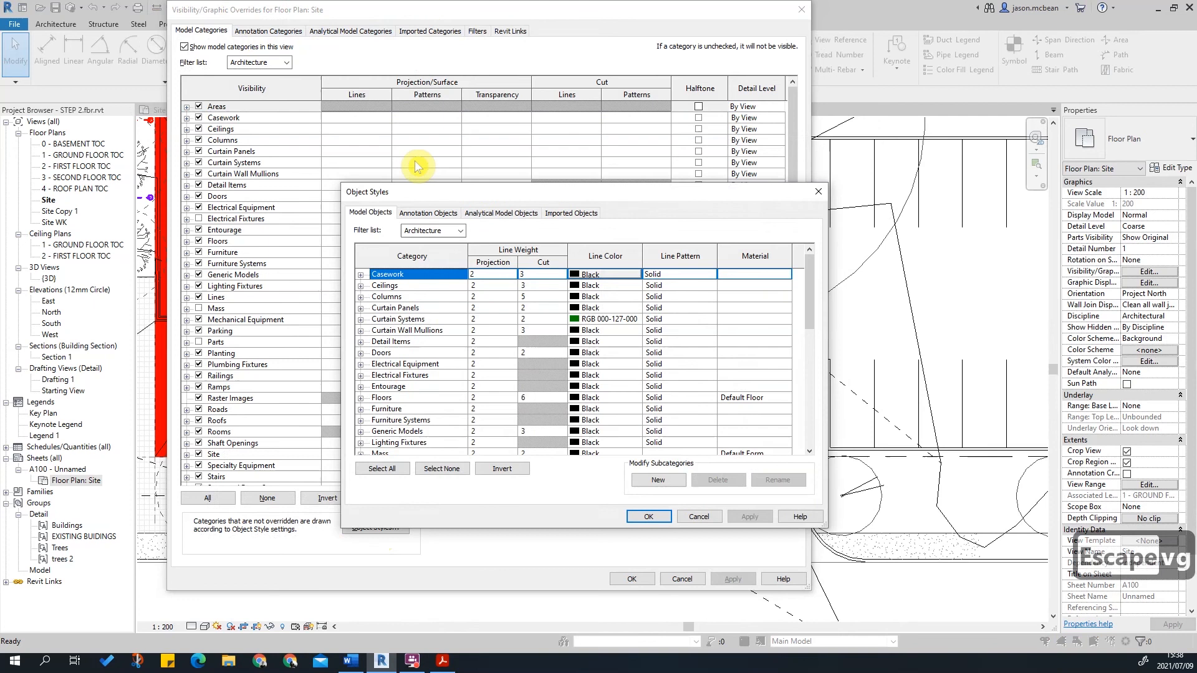
- Set the projection and cut line weights of the Site category's Property Lines to 5 and apply the change
left_click(401, 422)
key("s")
scroll(415, 374, "down", 1)
left_click(382, 398)
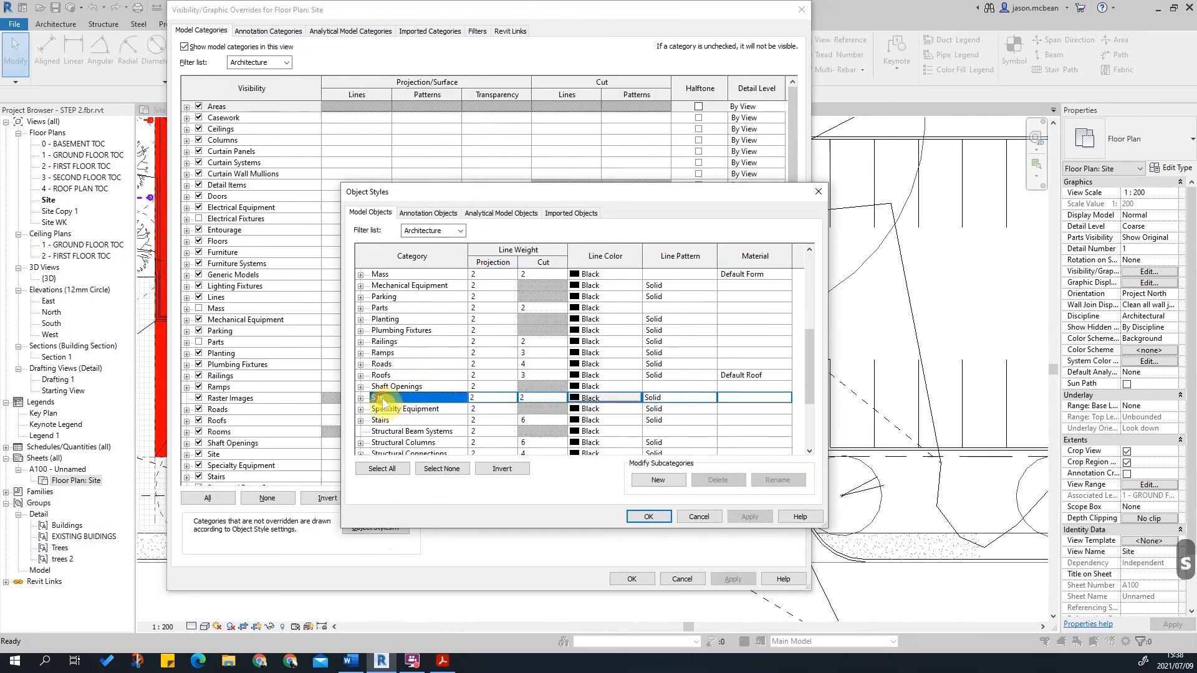
left_click(361, 398)
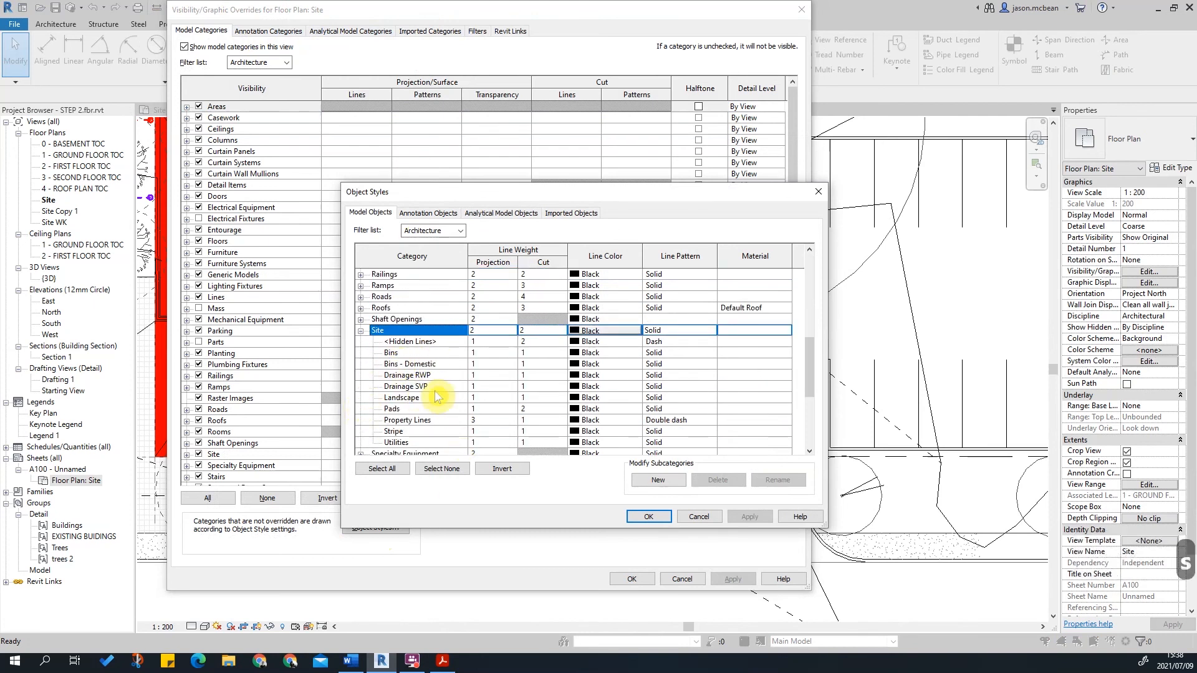
scroll(440, 397, "down", 1)
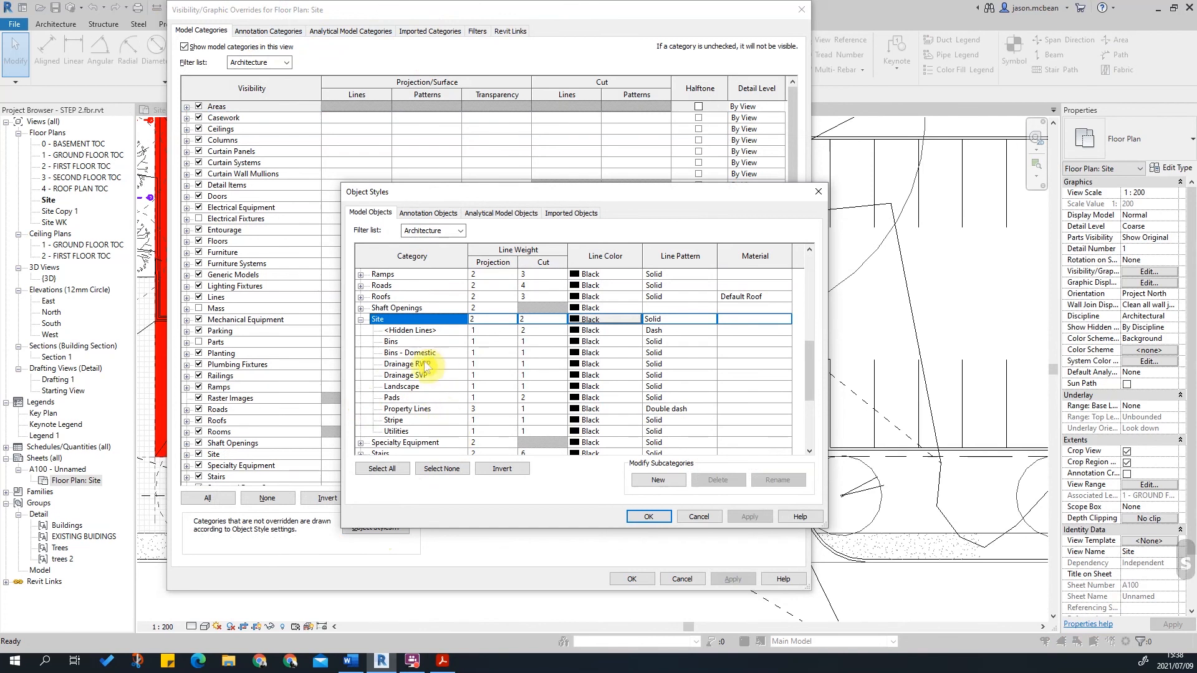
left_click(442, 411)
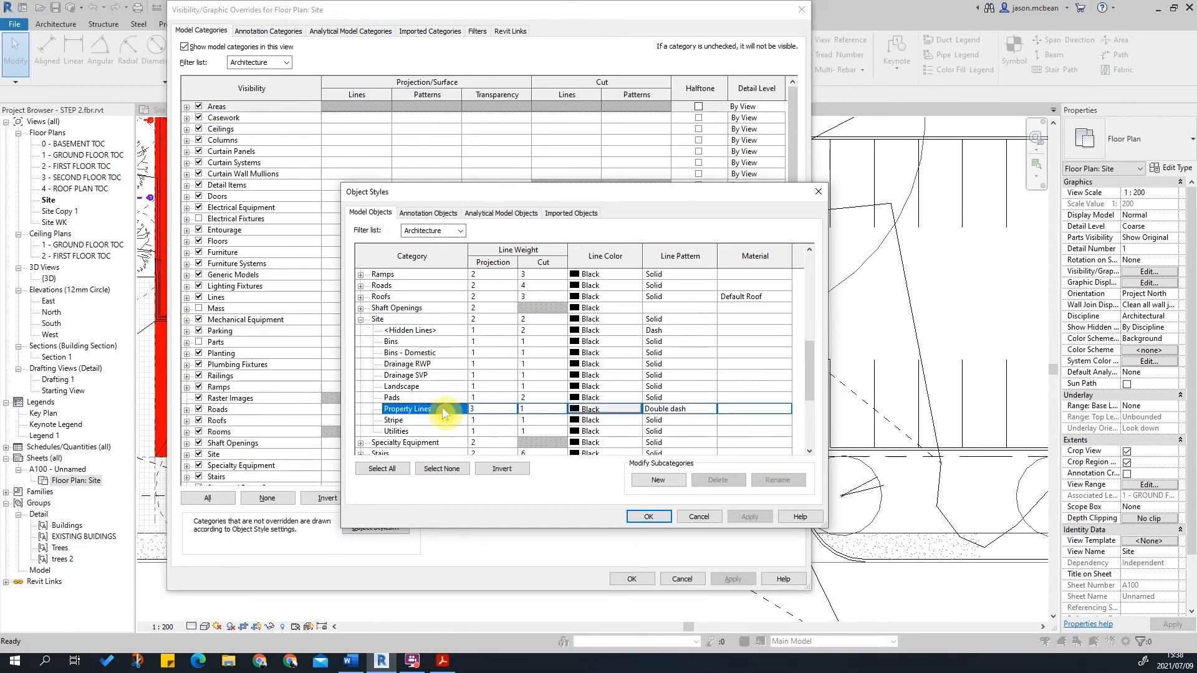
type("5")
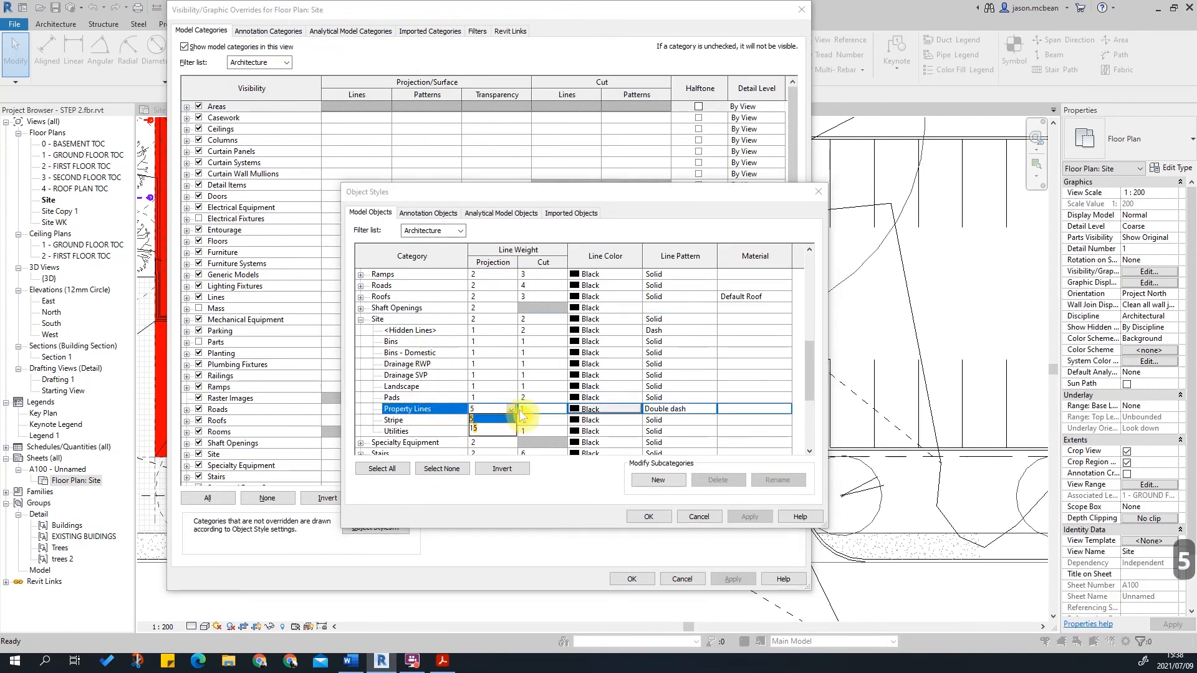
left_click(535, 407)
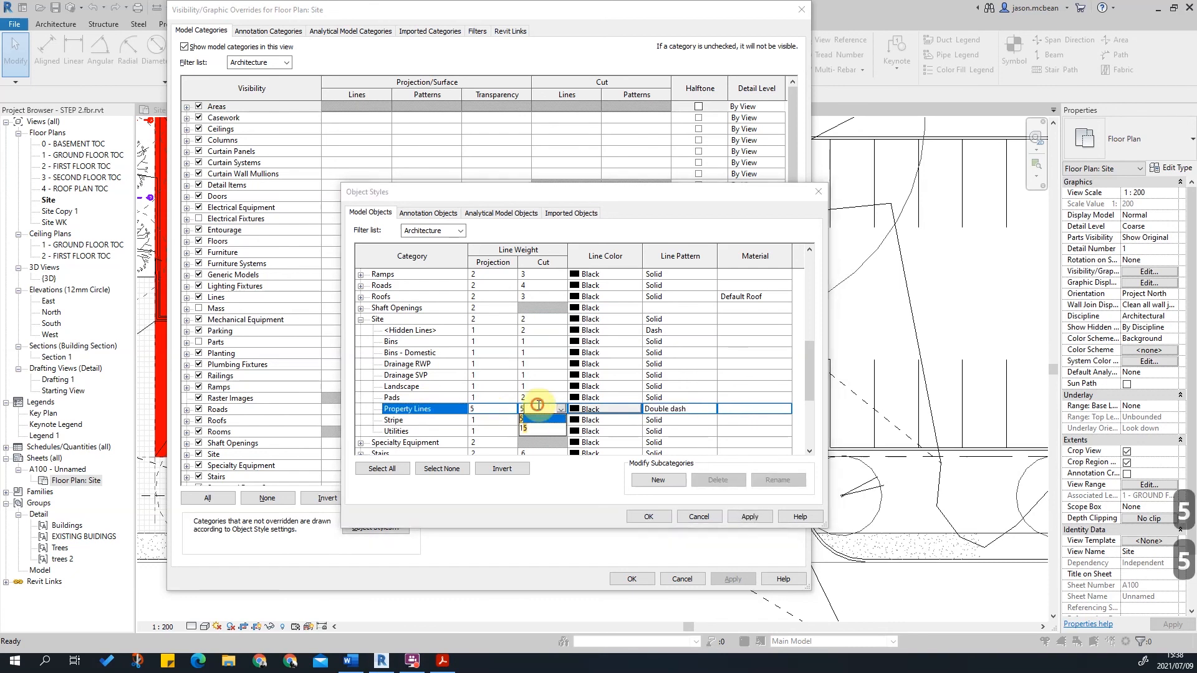
left_click(750, 517)
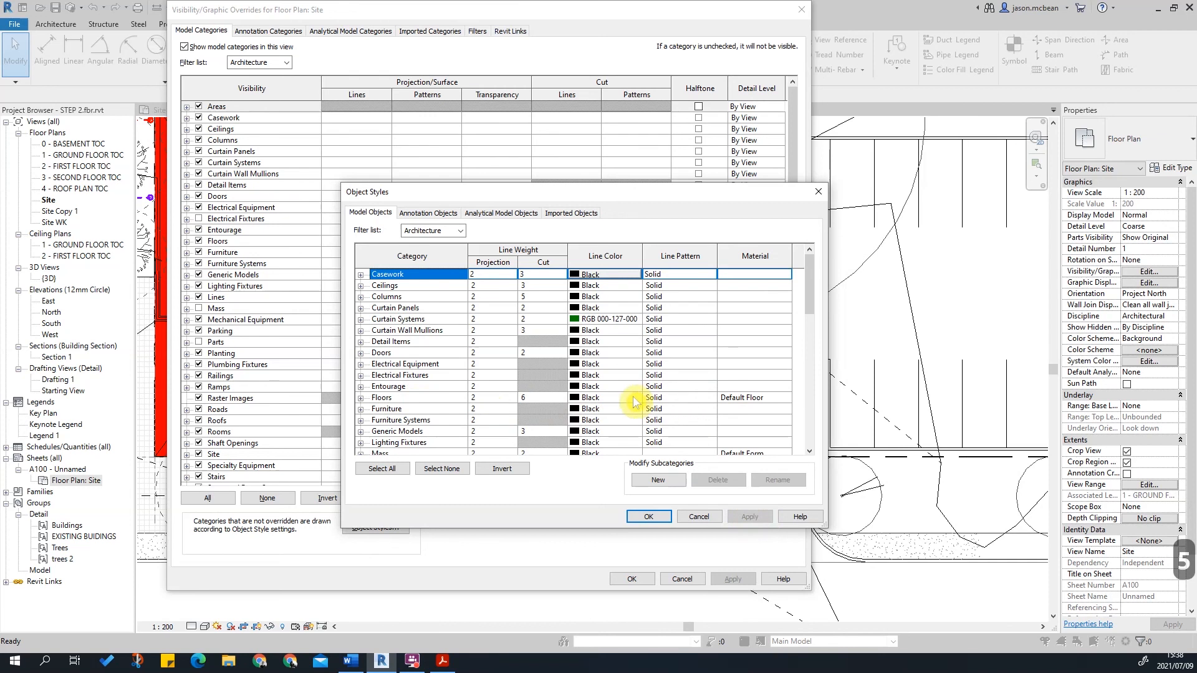
- Set the Property Lines line pattern to Dash Dot 3/16" and accept the object styles and visibility settings
scroll(379, 399, "down", 8)
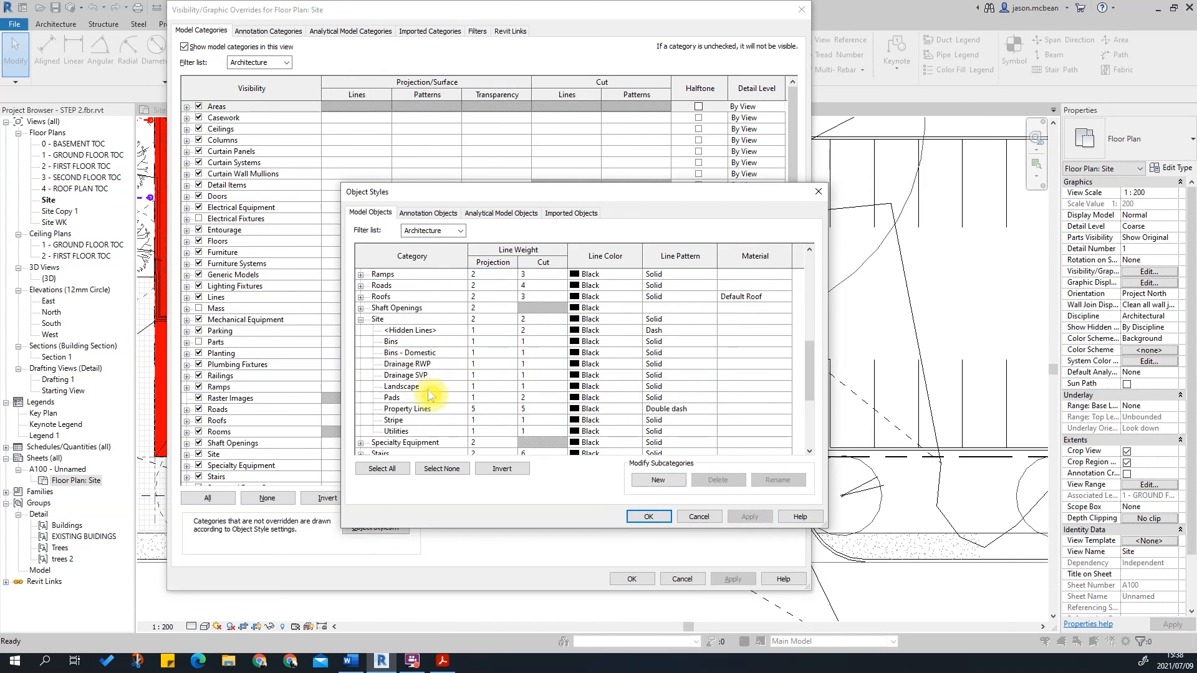
left_click(425, 411)
left_click(710, 411)
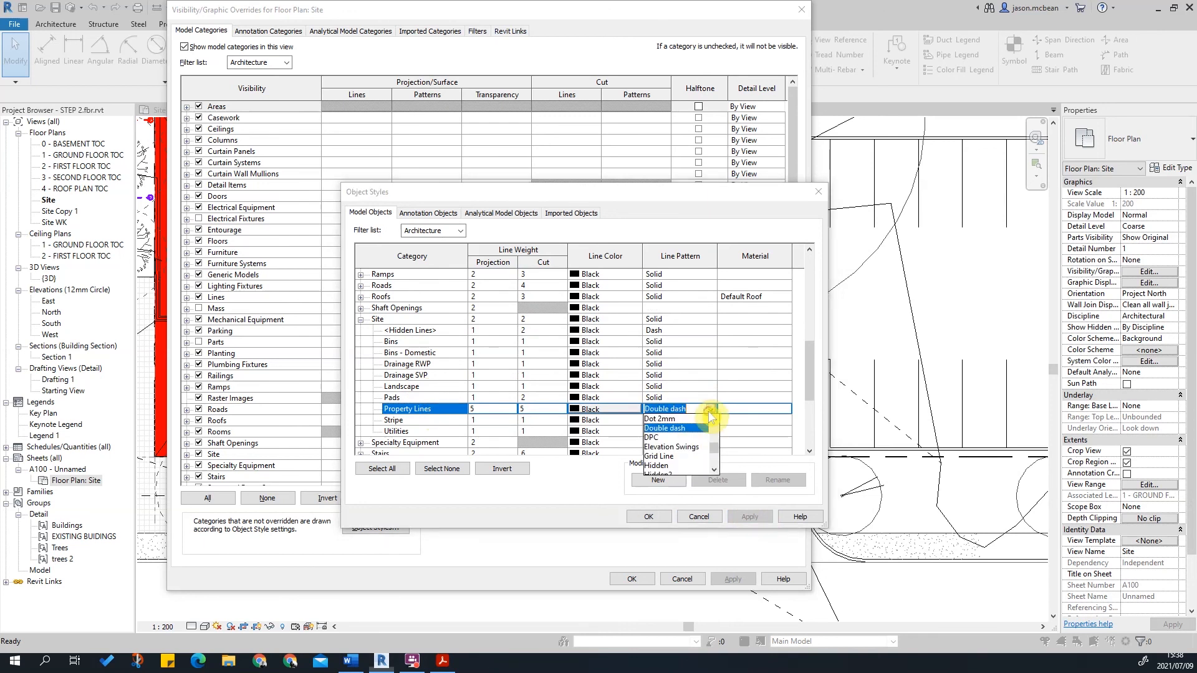
left_click(710, 411)
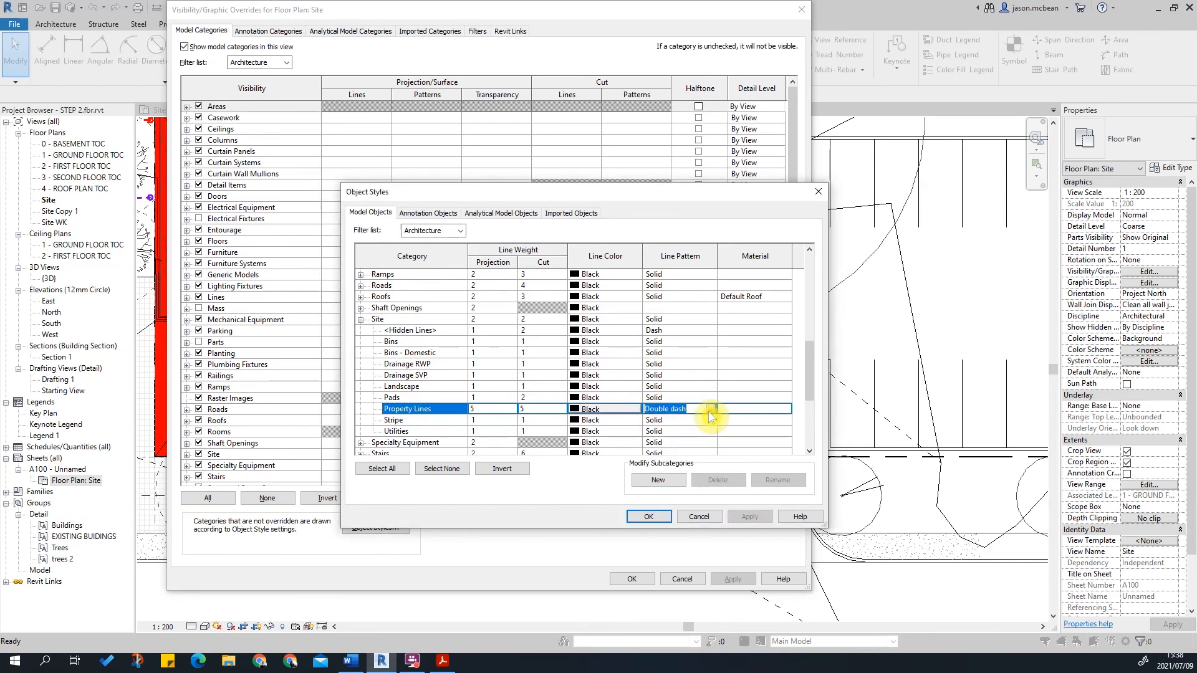
left_click(710, 411)
scroll(697, 449, "down", 5)
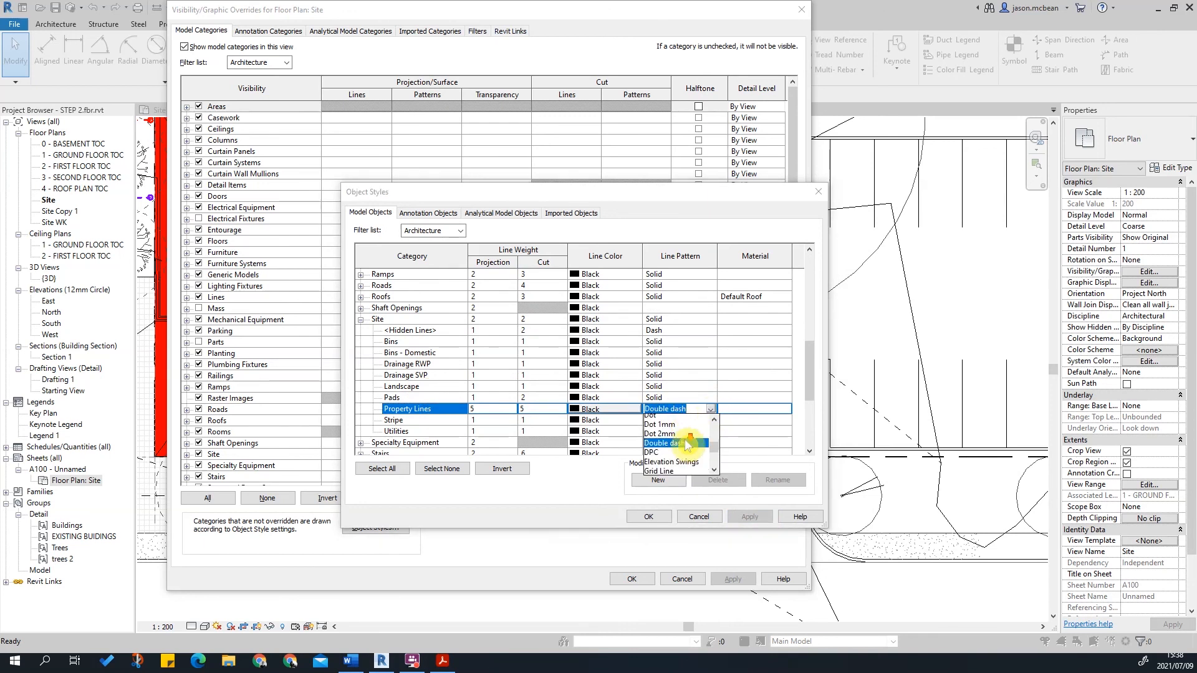
scroll(698, 447, "down", 2)
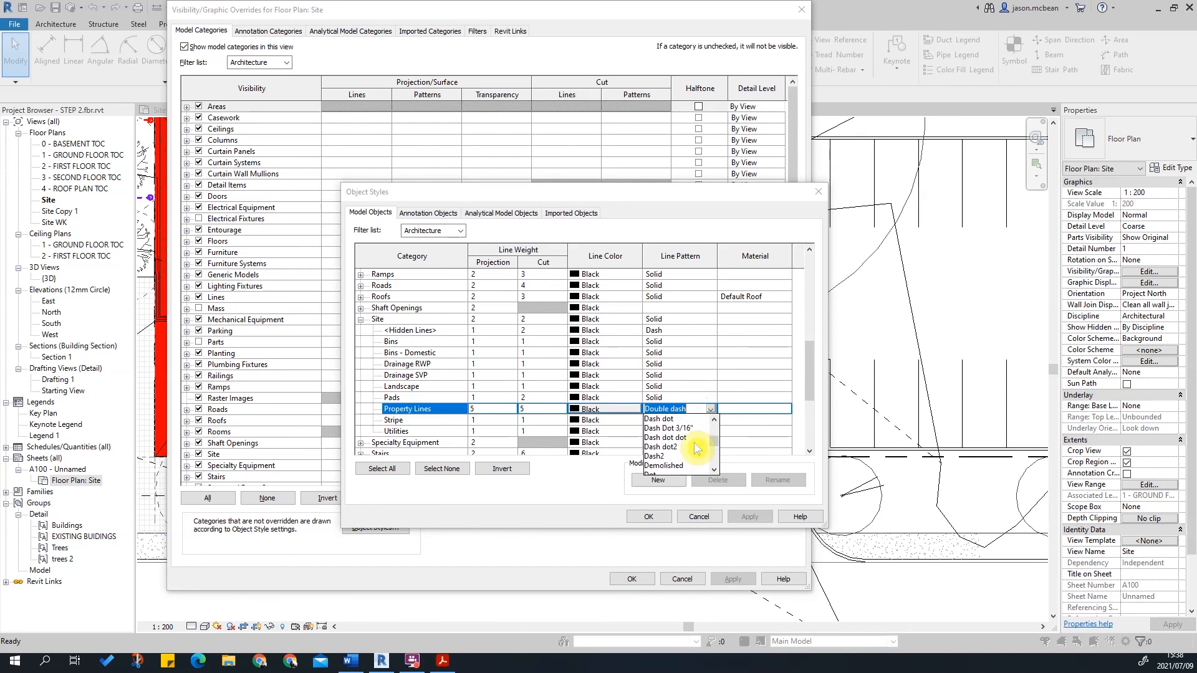
left_click(672, 429)
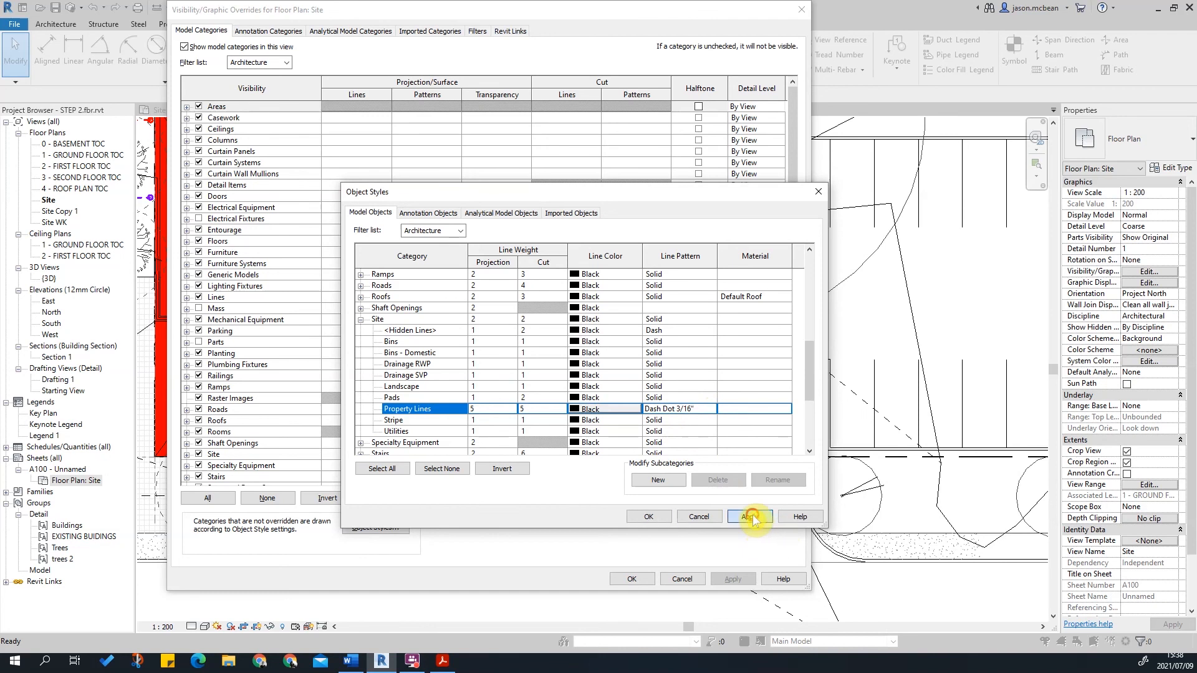
left_click(752, 517)
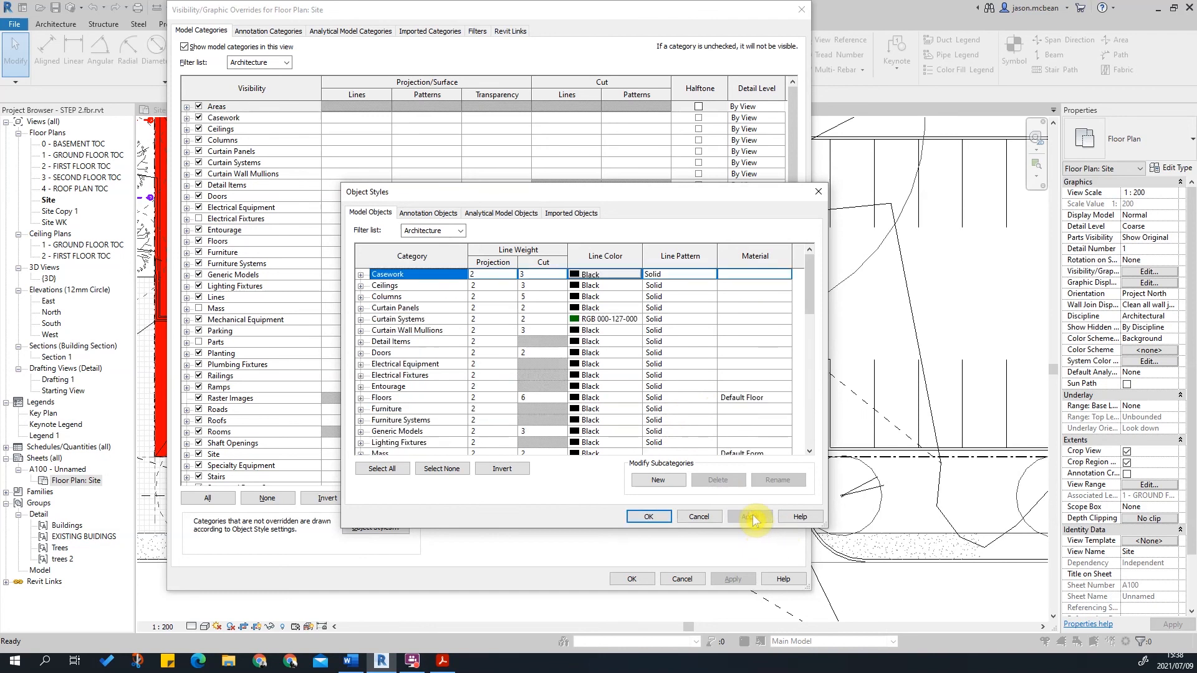
left_click(648, 516)
left_click(629, 580)
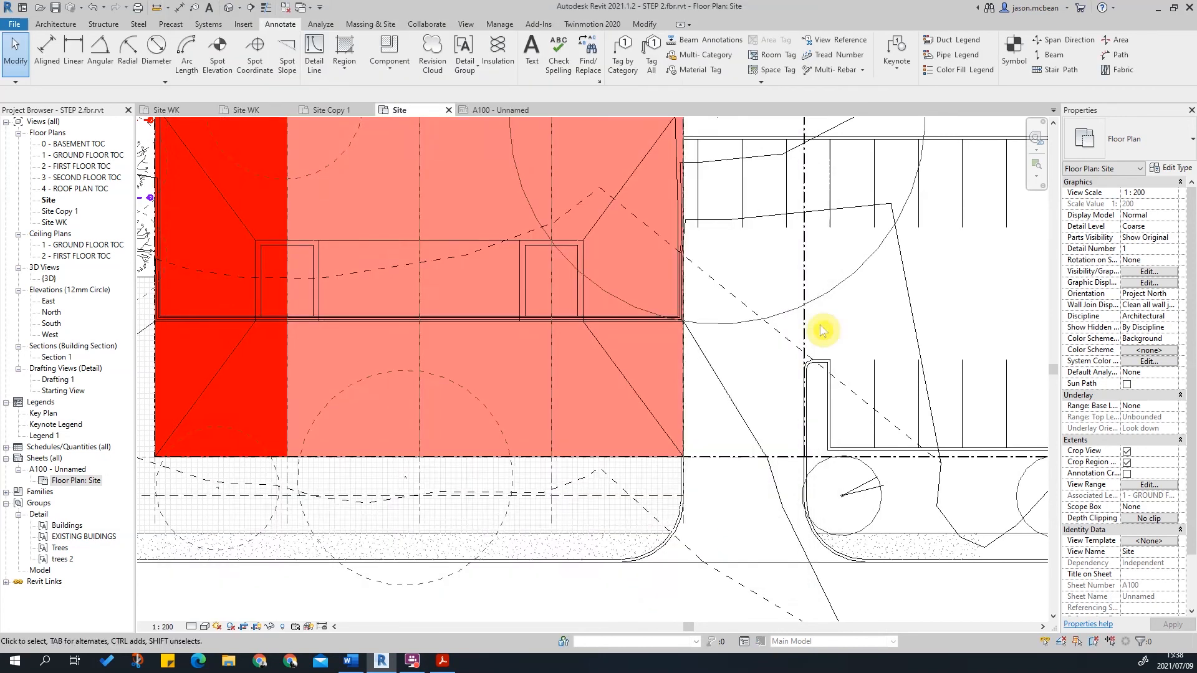
- Examine the restyled property lines along the sliding gate, parking and building edges of the site plan
scroll(759, 445, "down", 2)
scroll(445, 272, "up", 5)
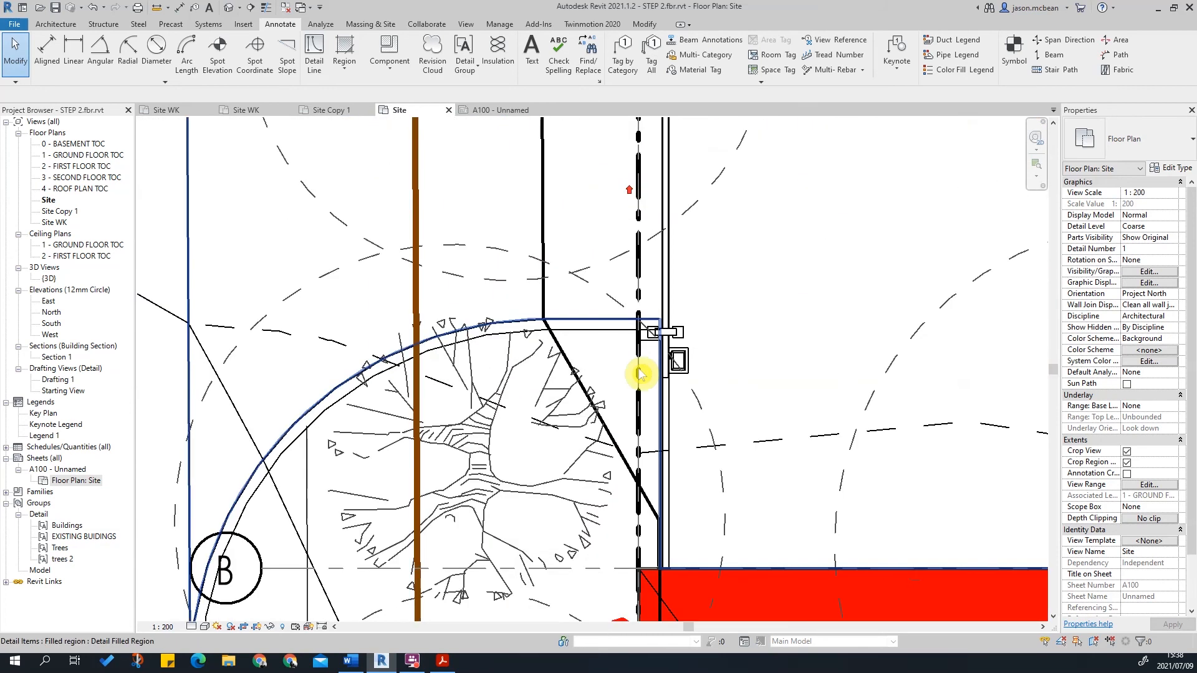
scroll(628, 200, "down", 1)
scroll(602, 322, "down", 2)
scroll(507, 409, "down", 2)
scroll(409, 393, "up", 5)
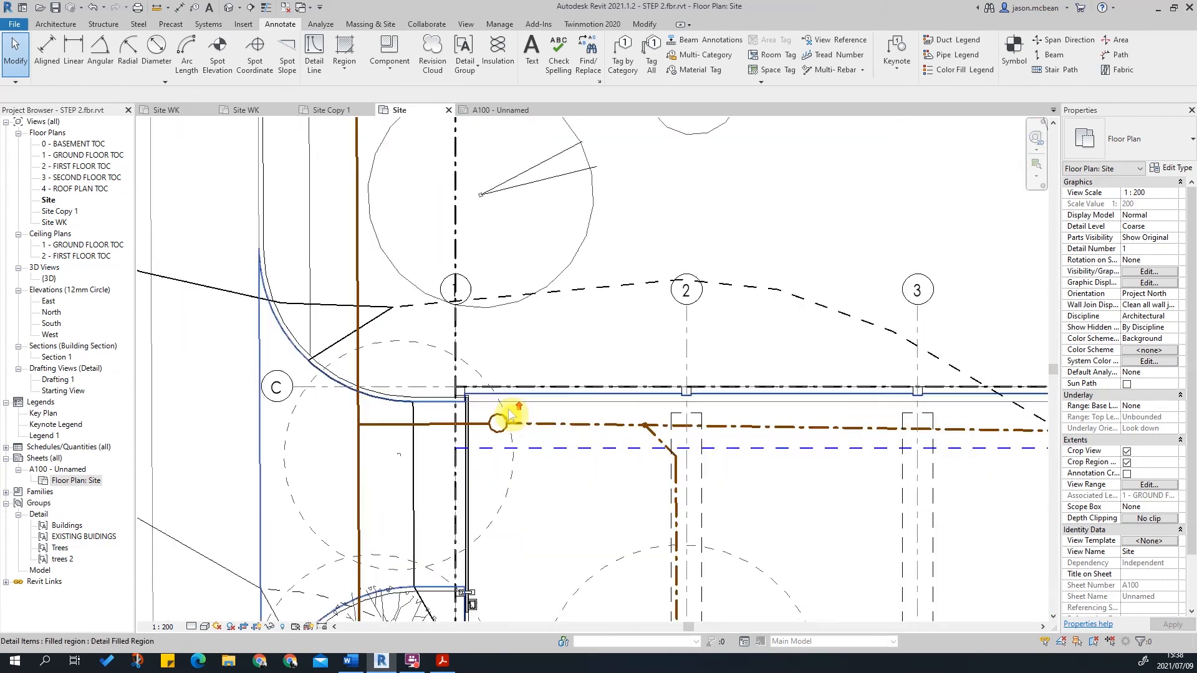
scroll(409, 389, "down", 6)
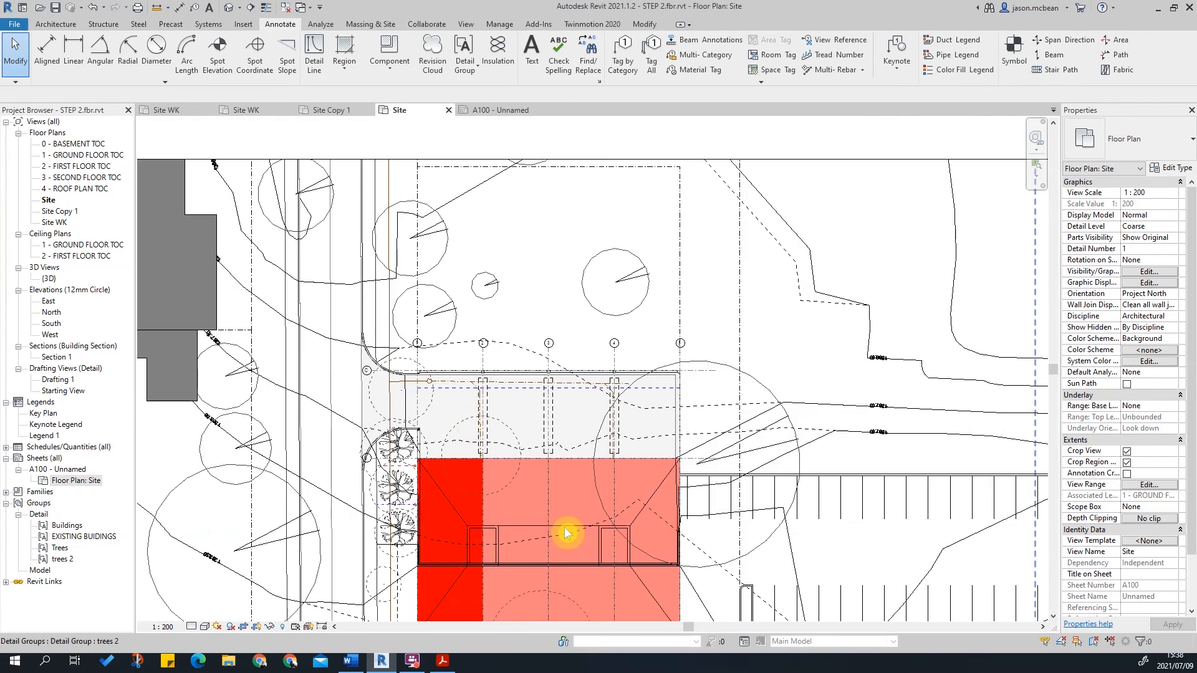
middle_click_drag(567, 532, 538, 351)
scroll(759, 356, "up", 2)
scroll(673, 355, "up", 1)
scroll(604, 617, "down", 3)
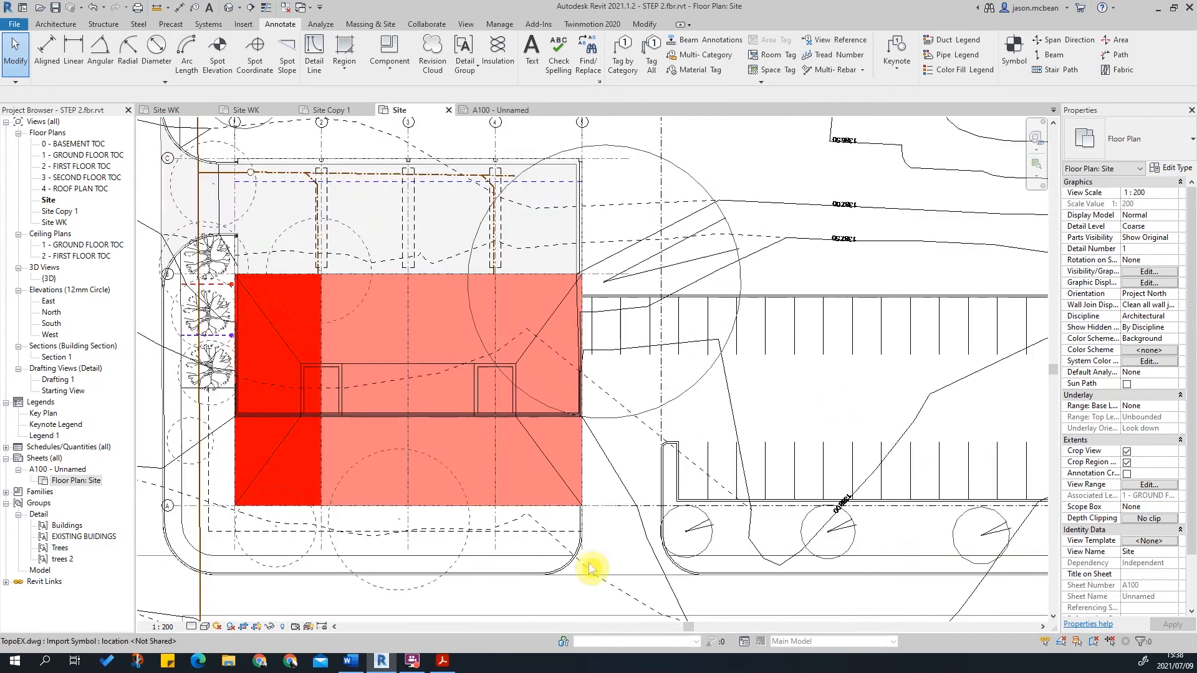
scroll(593, 507, "up", 5)
scroll(615, 339, "down", 3)
scroll(370, 368, "down", 2)
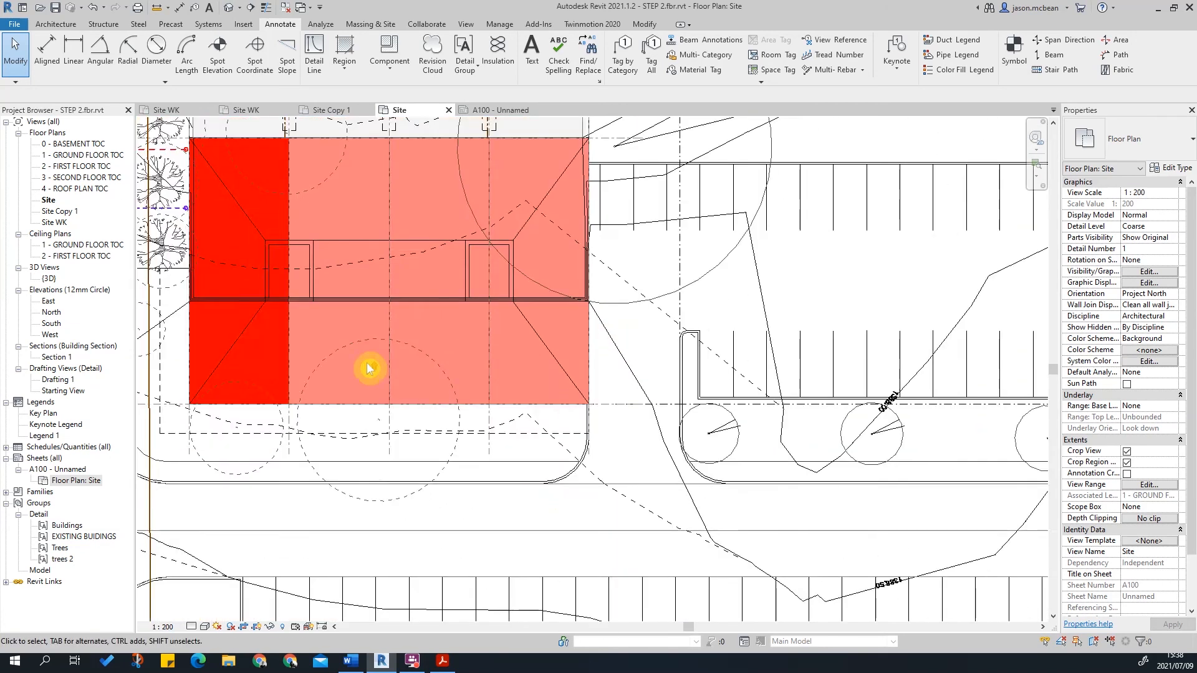
- Send the Buildings detail group with the grey neighbouring buildings behind the property lines
scroll(368, 396, "up", 6)
scroll(558, 383, "down", 3)
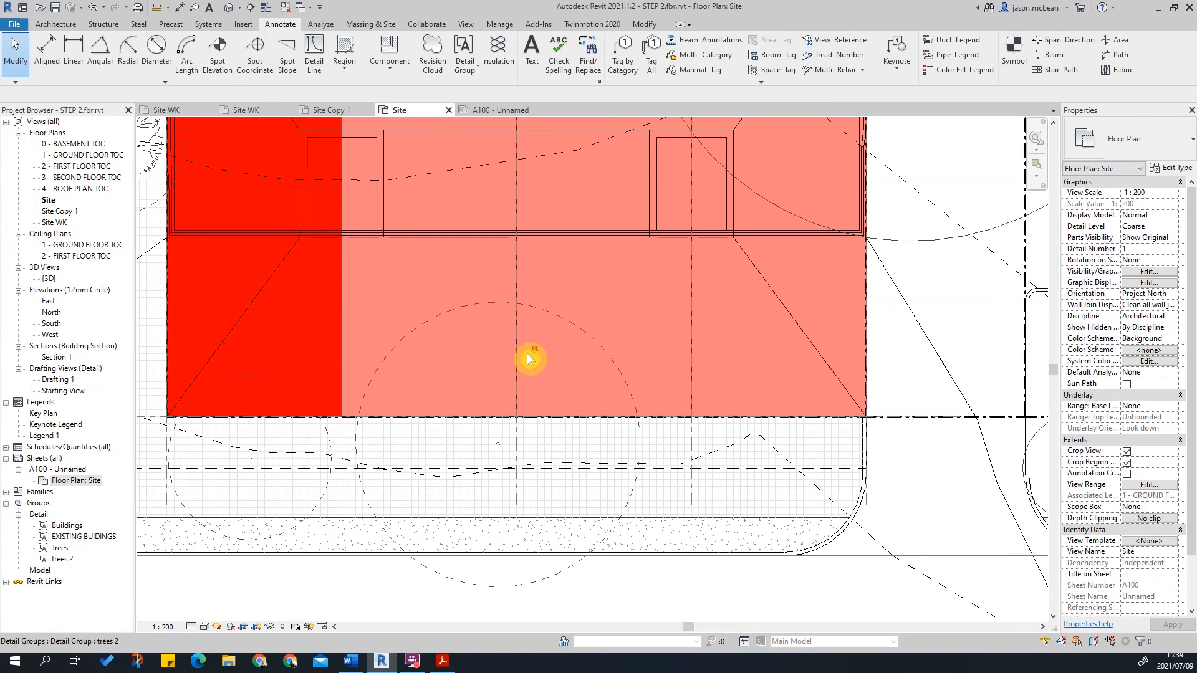
scroll(532, 356, "down", 2)
scroll(532, 355, "down", 2)
scroll(462, 497, "up", 5)
scroll(374, 393, "up", 3)
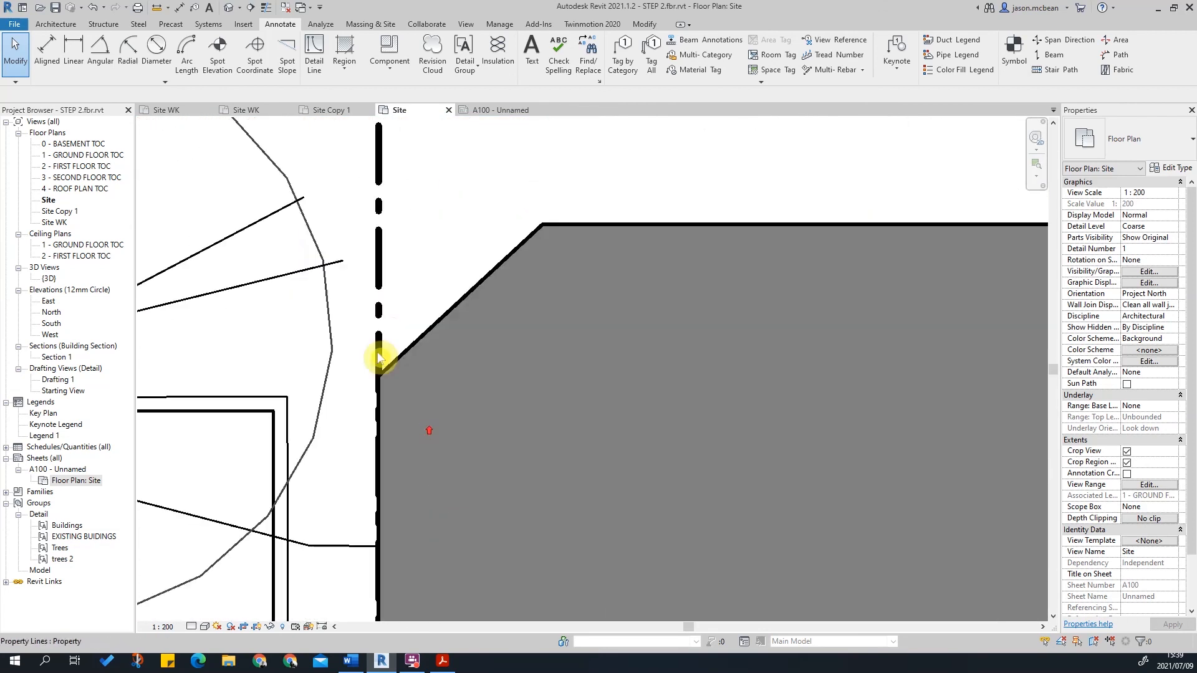
left_click(407, 399)
scroll(464, 315, "down", 2)
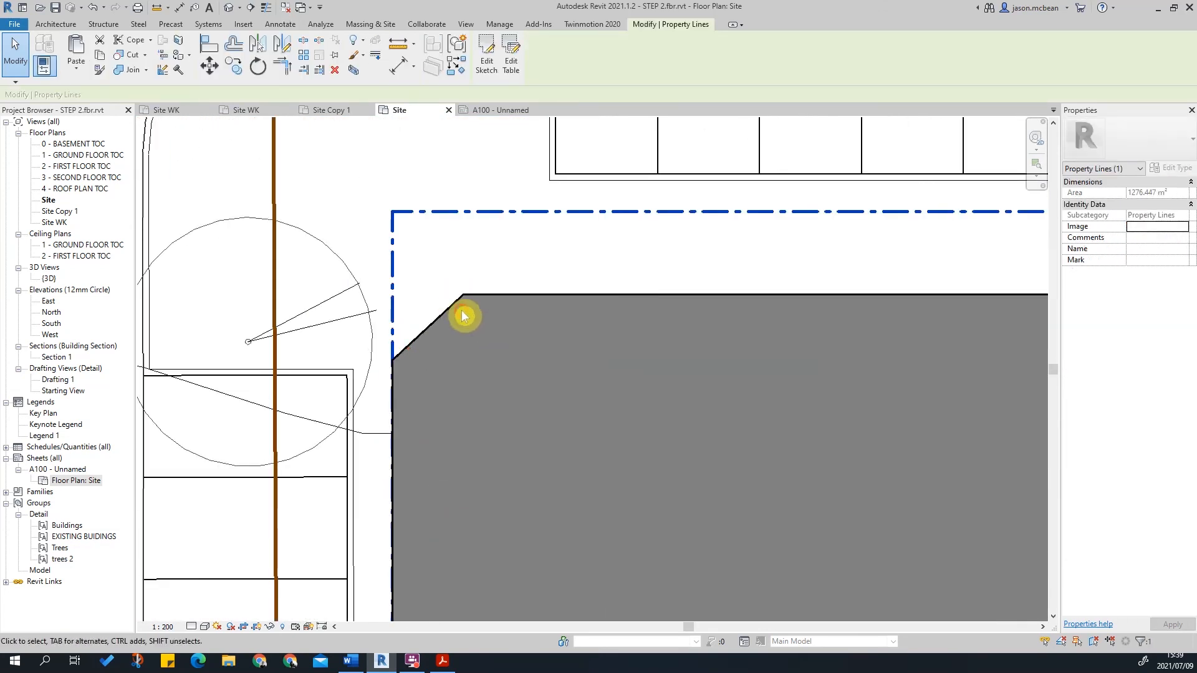
left_click(462, 312)
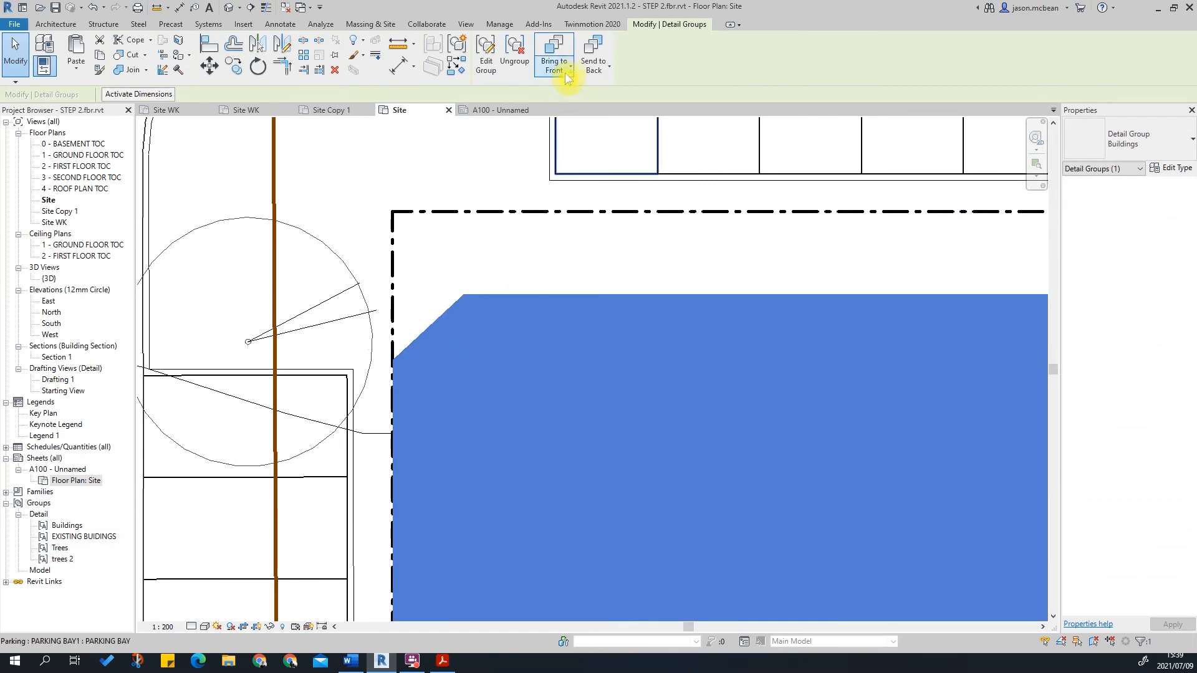
left_click(565, 70)
left_click(593, 70)
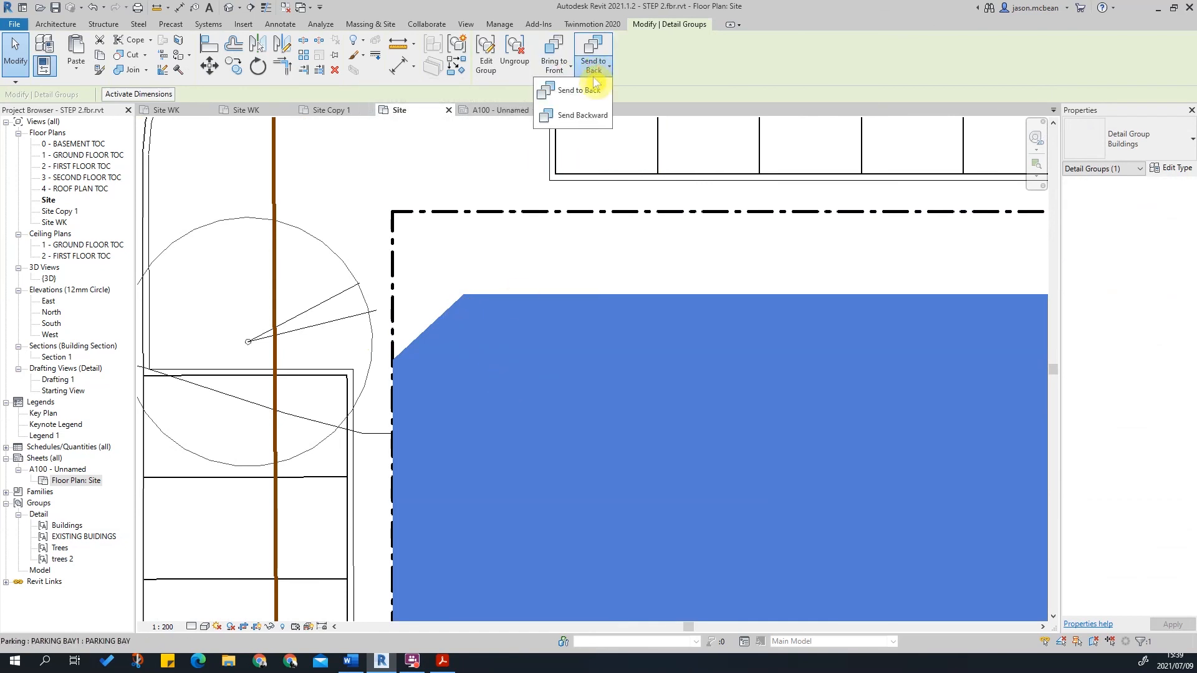
left_click(580, 116)
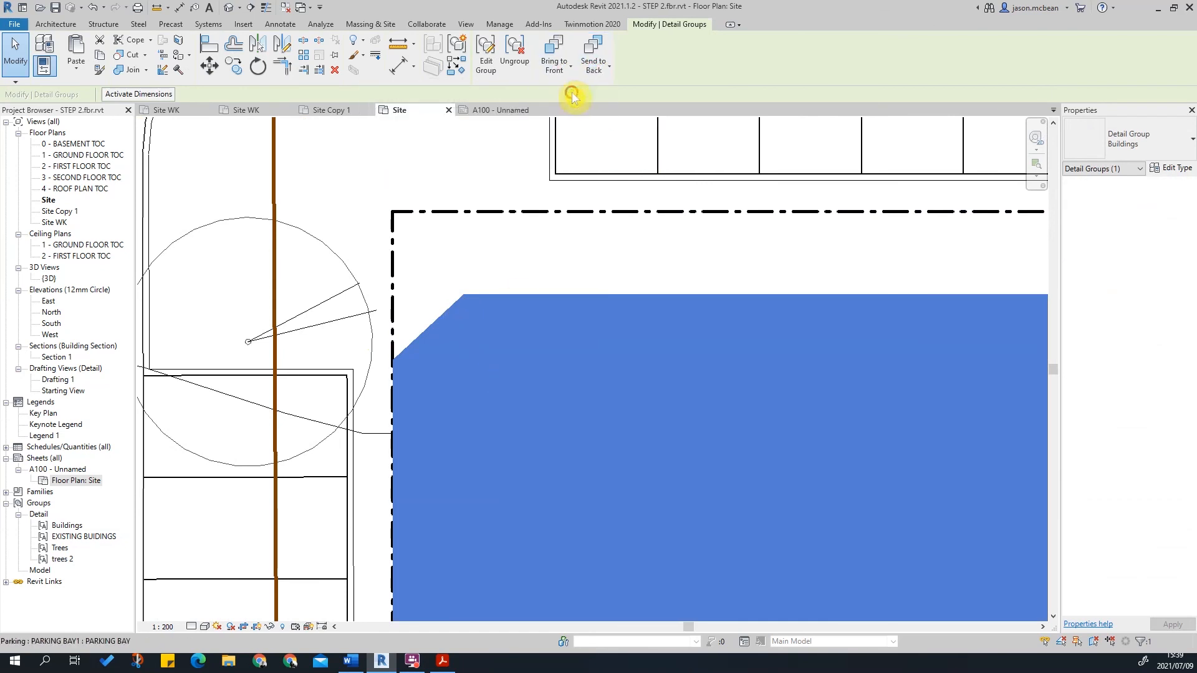
left_click(447, 260)
- Examine how the property lines read along the grey buildings and the southern edge of the red building
scroll(430, 496, "down", 4)
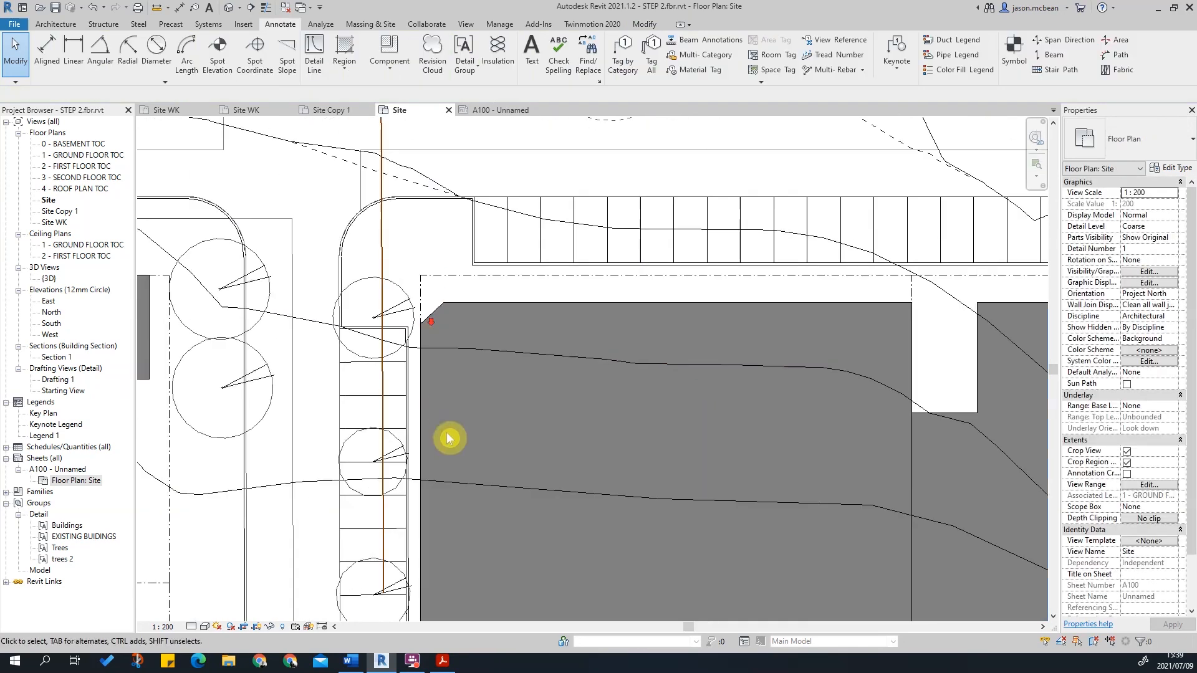
scroll(918, 308, "up", 6)
scroll(856, 248, "down", 4)
scroll(805, 393, "down", 3)
scroll(851, 368, "up", 1)
middle_click_drag(845, 530, 822, 670)
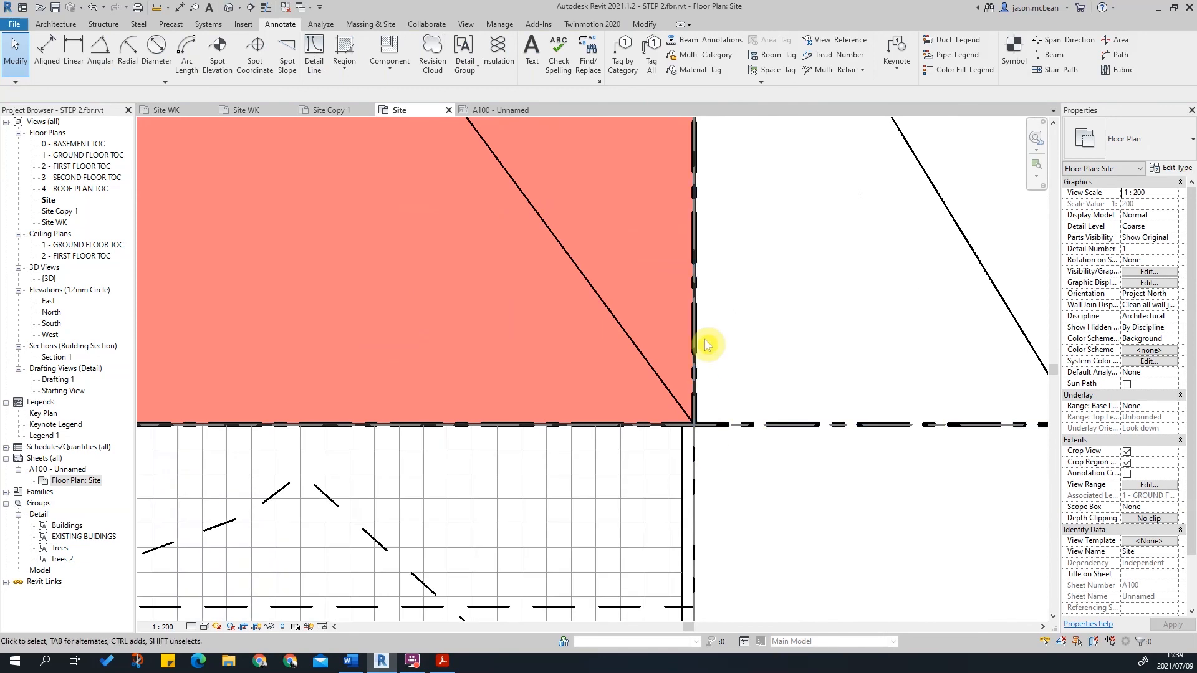
scroll(751, 376, "down", 3)
scroll(369, 358, "up", 3)
scroll(739, 462, "down", 3)
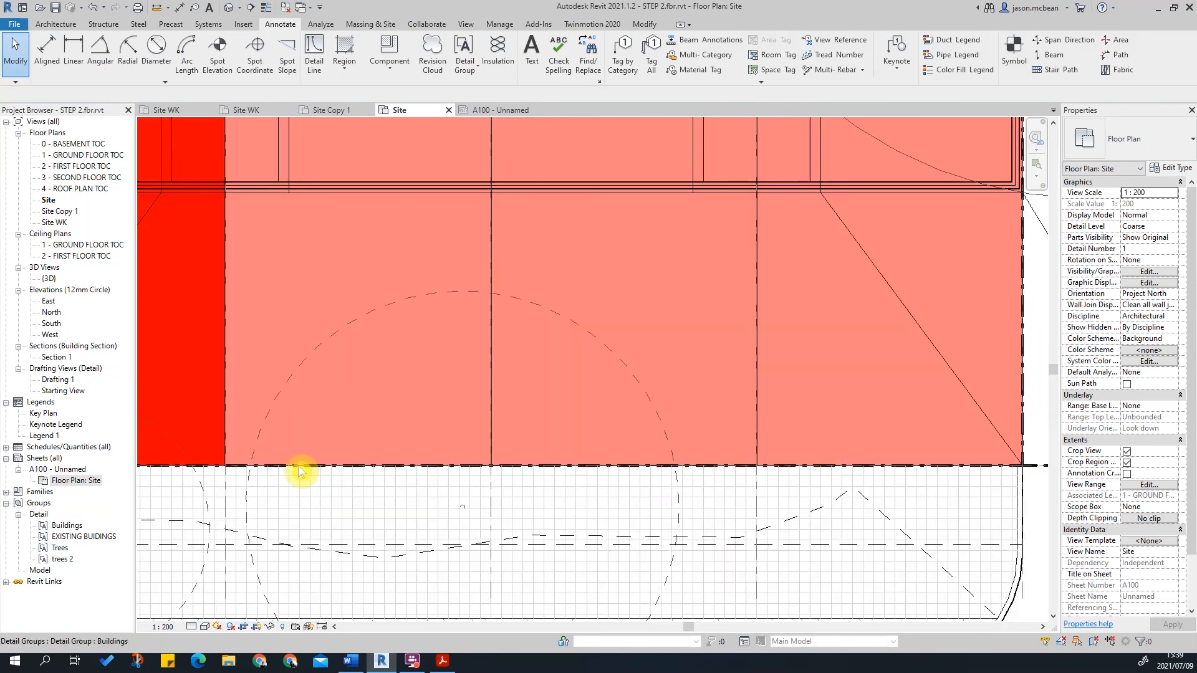
middle_click_drag(177, 472, 799, 462)
scroll(575, 444, "up", 3)
scroll(608, 436, "down", 5)
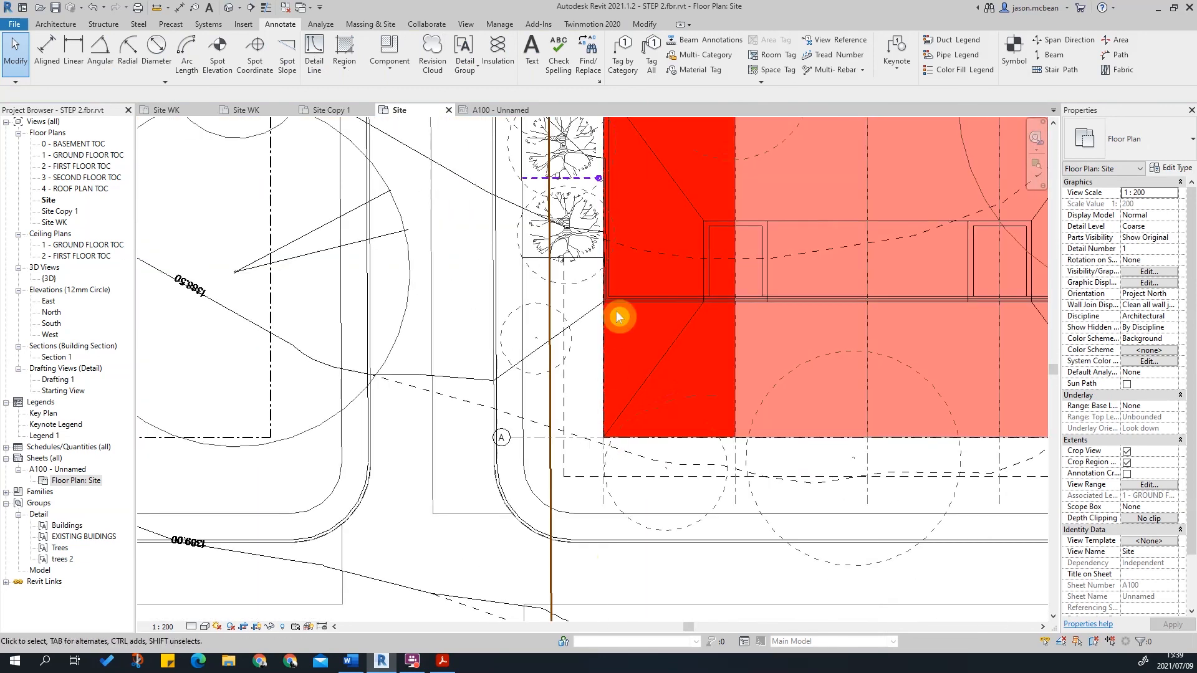
- Examine the property lines and filled areas around the red building's western side, trees, northern paving and surrounding streets
scroll(618, 317, "down", 6)
scroll(621, 391, "up", 7)
scroll(629, 333, "down", 7)
scroll(479, 166, "up", 6)
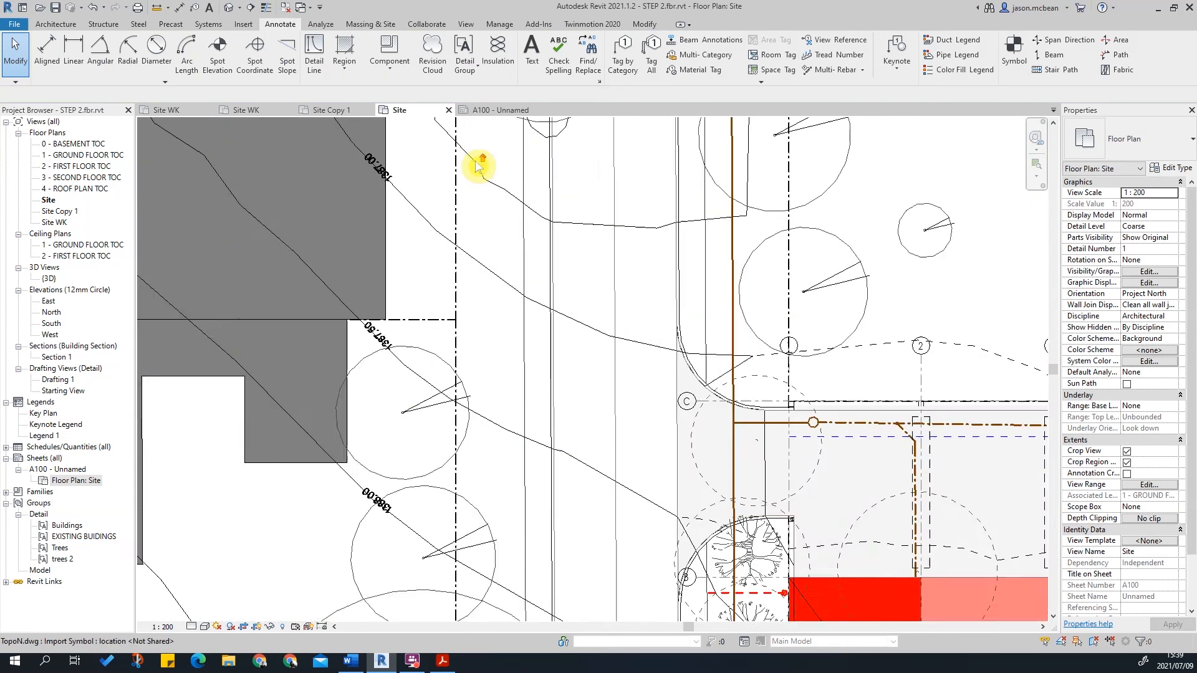
scroll(442, 330, "up", 3)
scroll(563, 262, "down", 6)
scroll(759, 376, "up", 2)
scroll(531, 317, "up", 5)
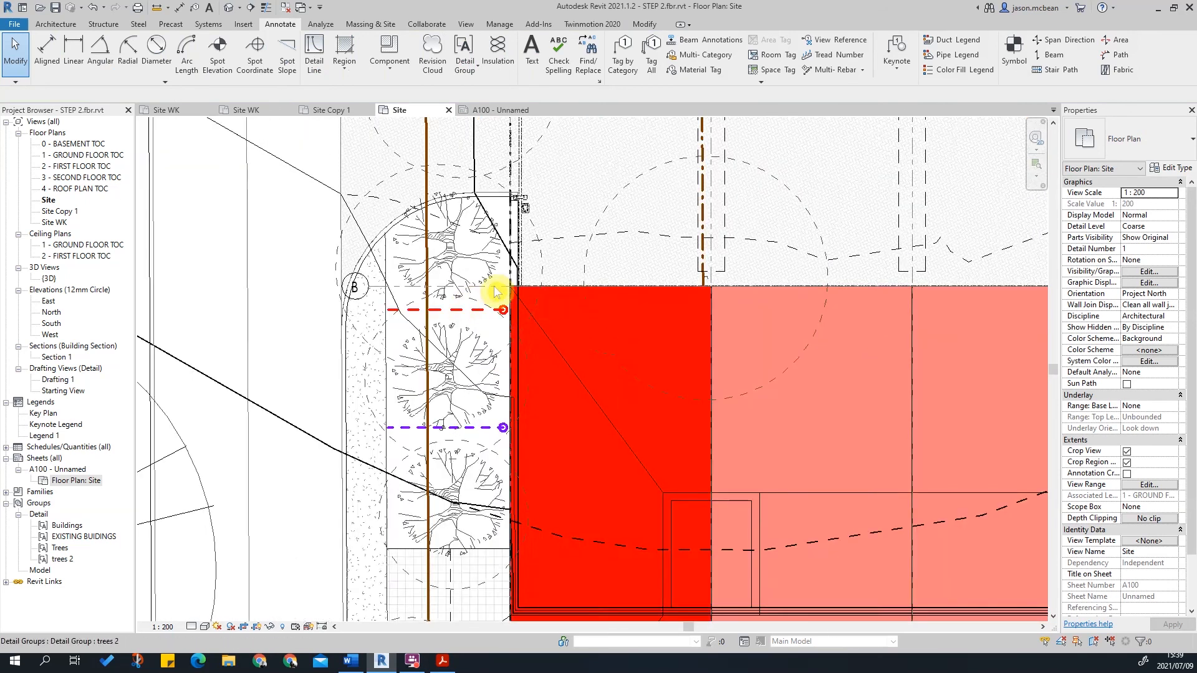
scroll(478, 353, "up", 2)
scroll(478, 353, "down", 5)
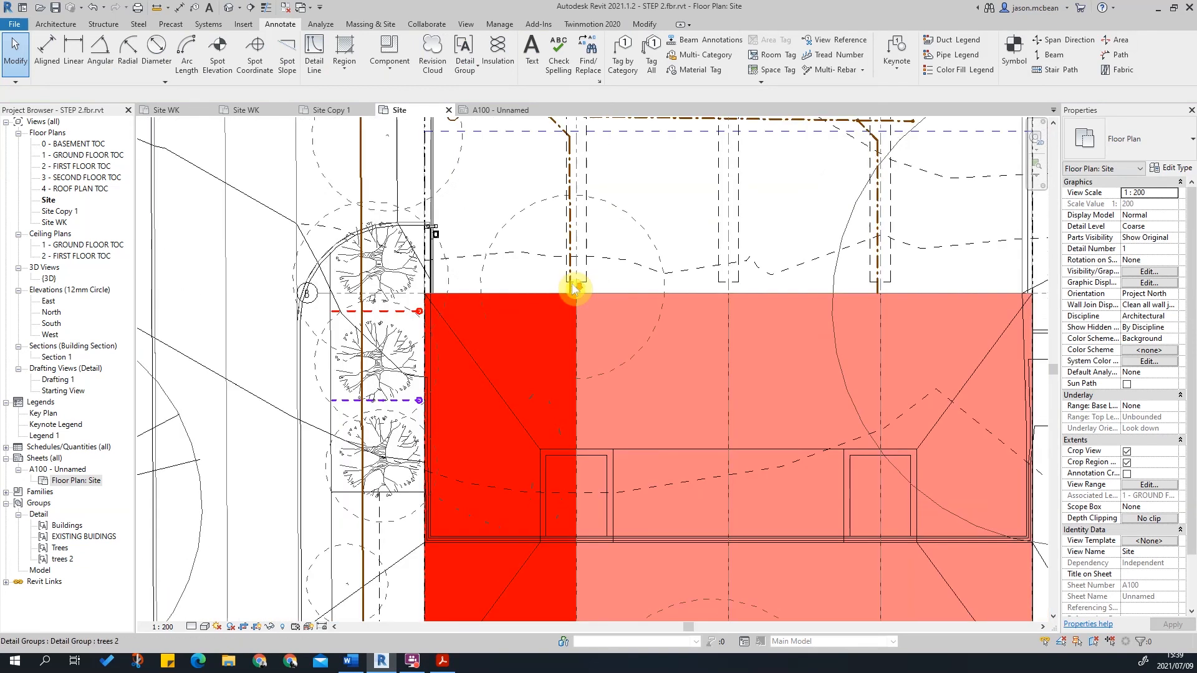
scroll(646, 355, "up", 2)
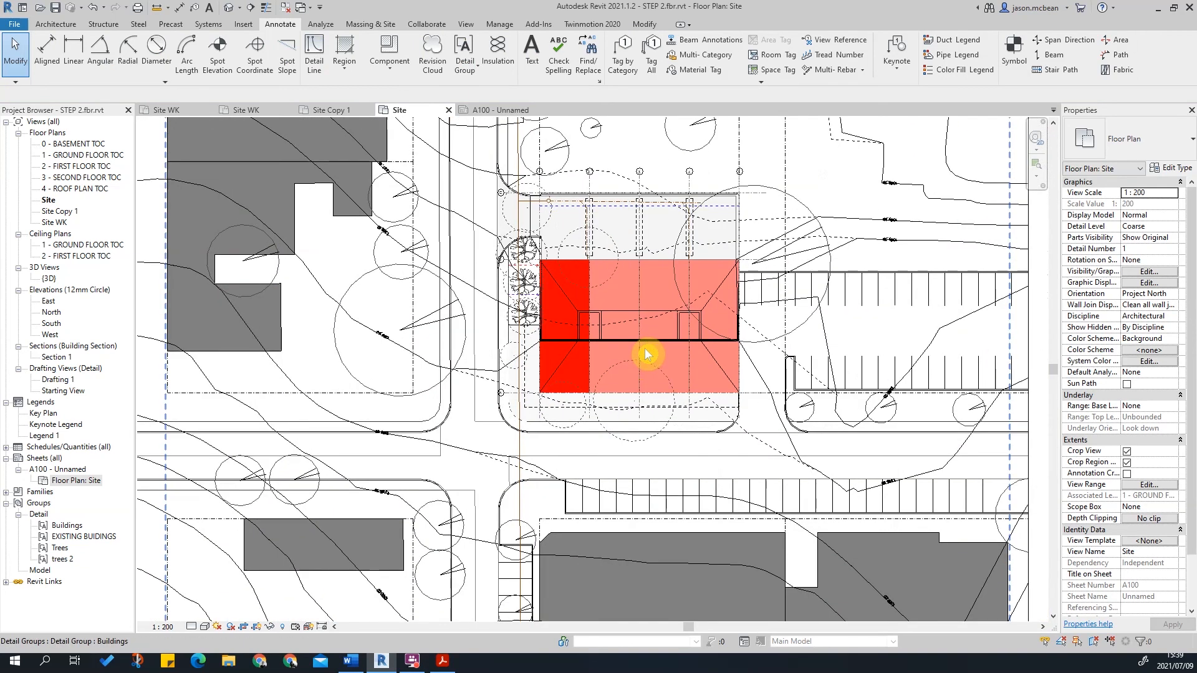
scroll(647, 354, "up", 2)
middle_click_drag(568, 382, 613, 400)
scroll(604, 394, "up", 1)
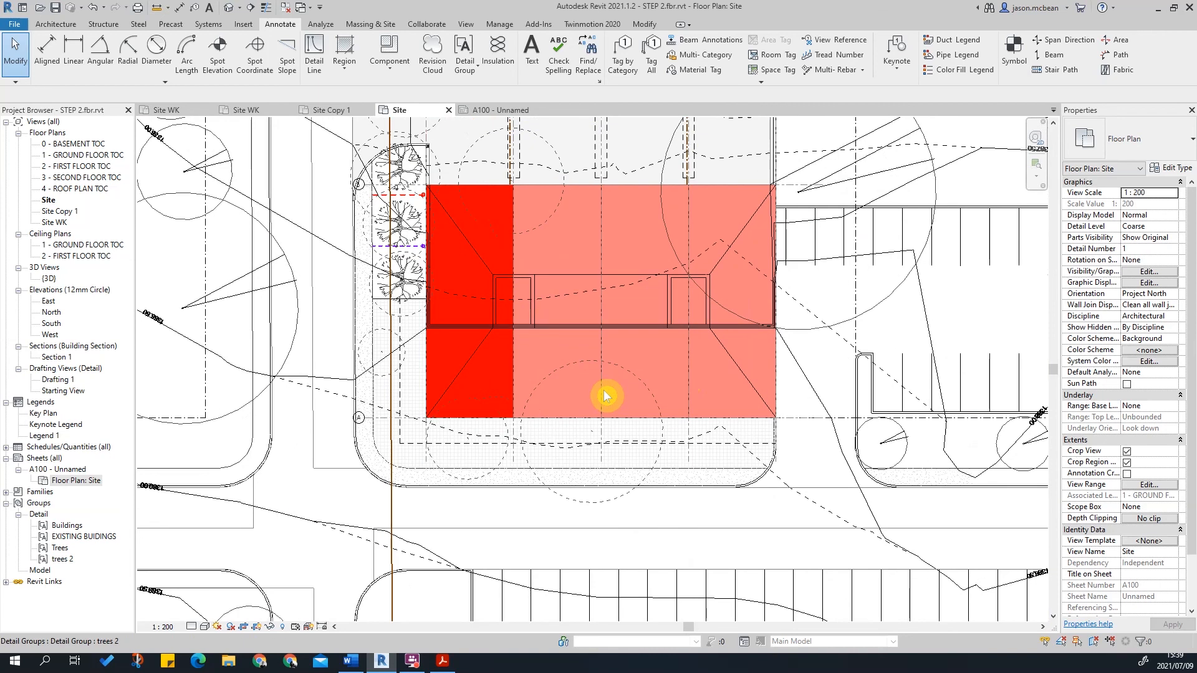
scroll(668, 360, "down", 2)
scroll(727, 331, "up", 1)
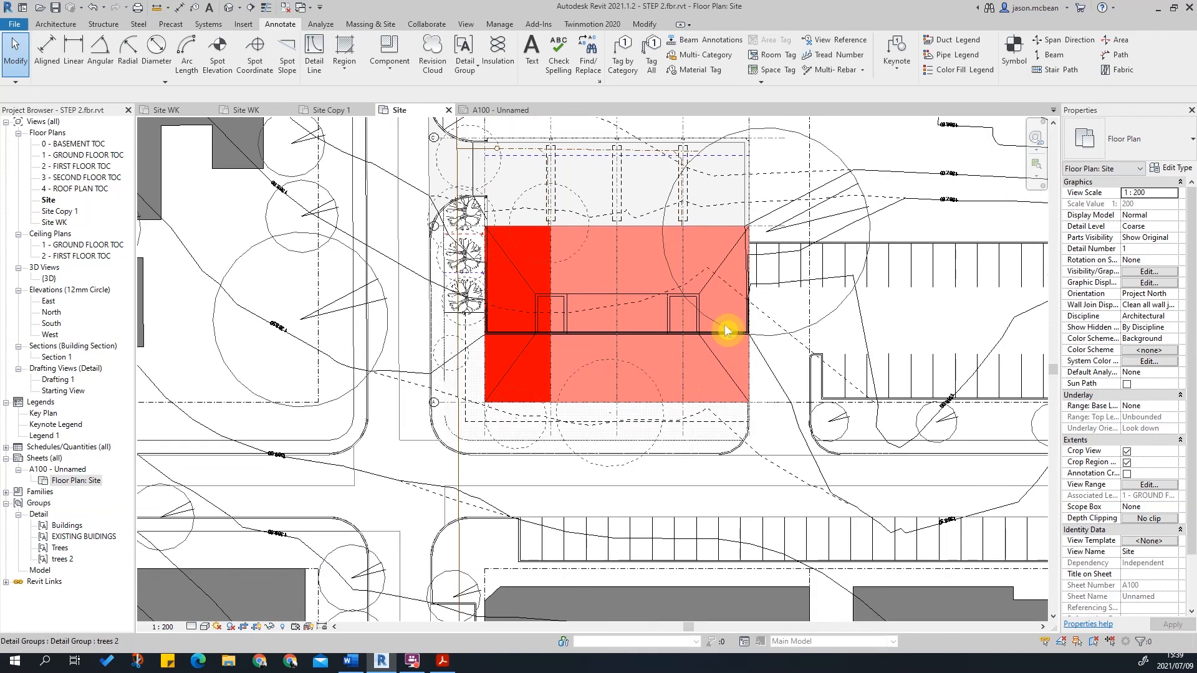
- Set the Site floor plan's orientation to True North and inspect the rotated plan around the red building's northwest corner
middle_click(733, 330)
middle_click(733, 330)
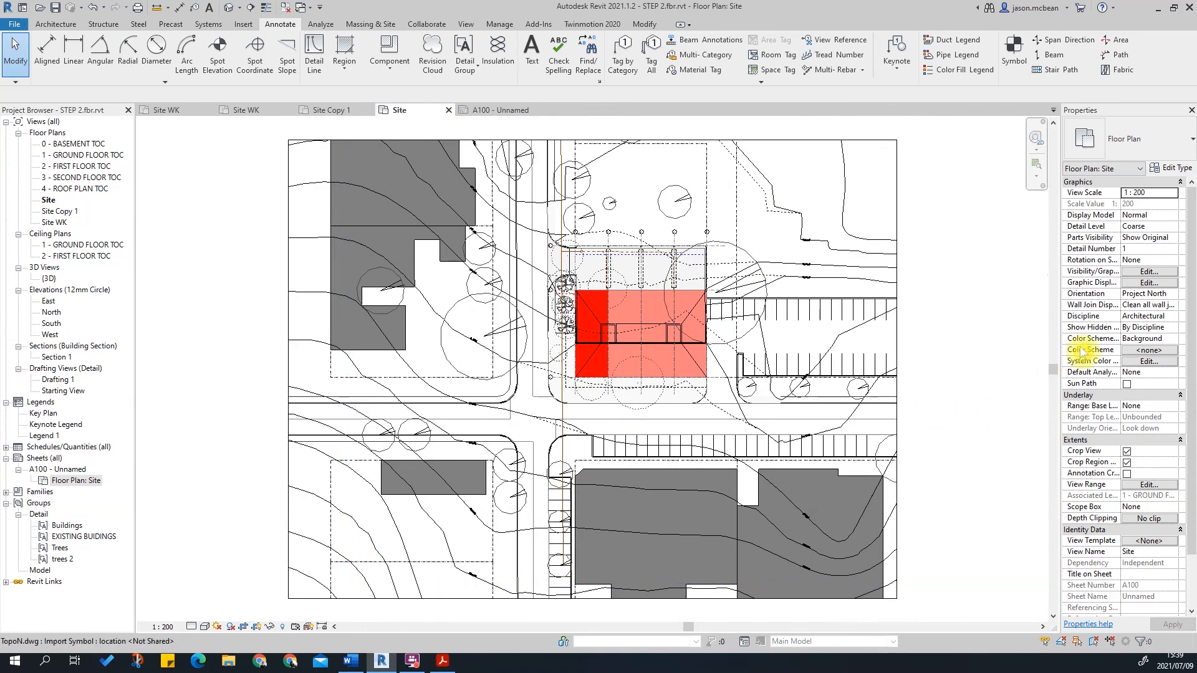
left_click(1138, 316)
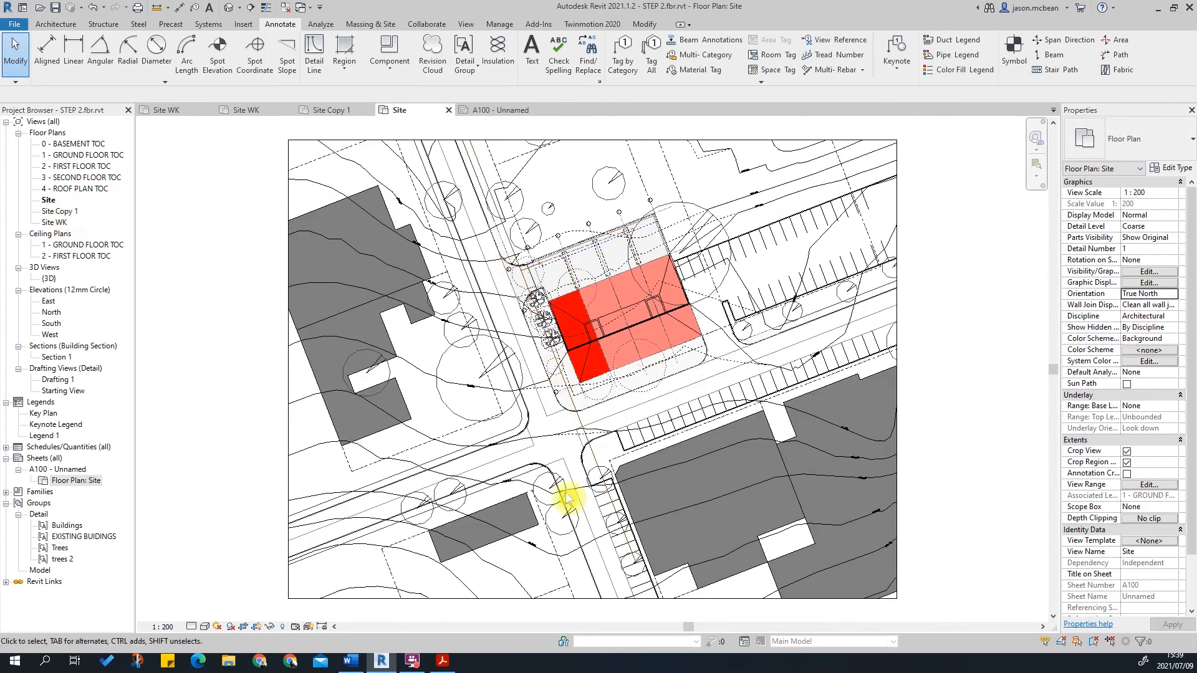
scroll(563, 304, "up", 5)
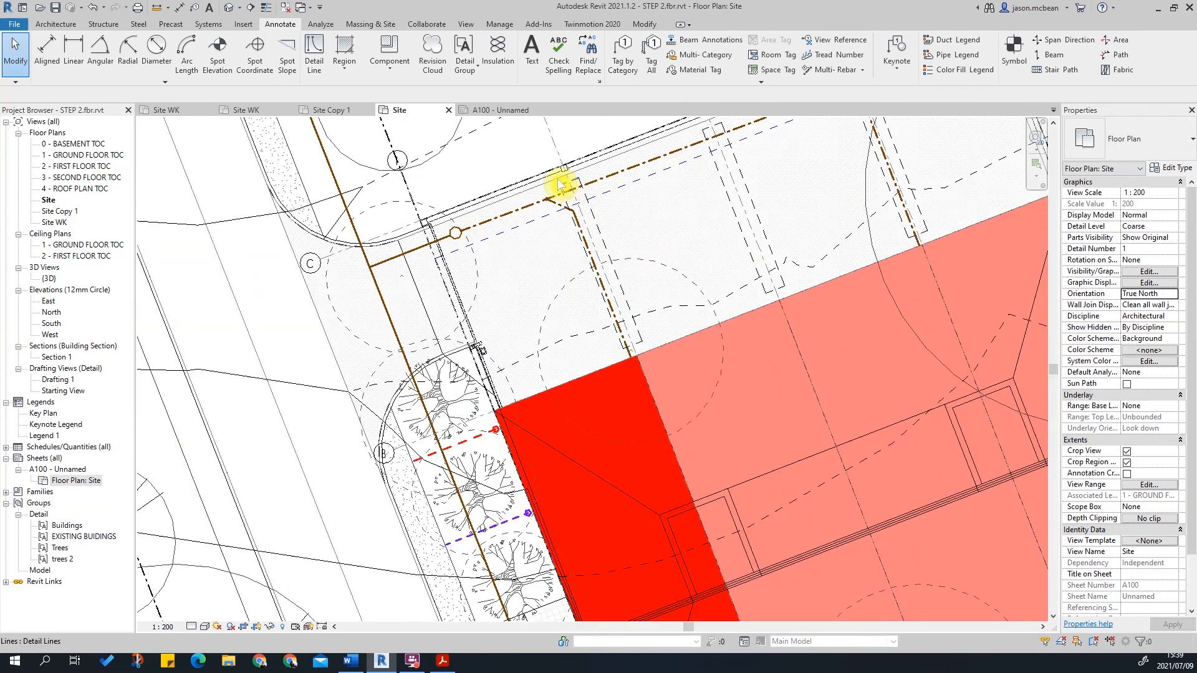